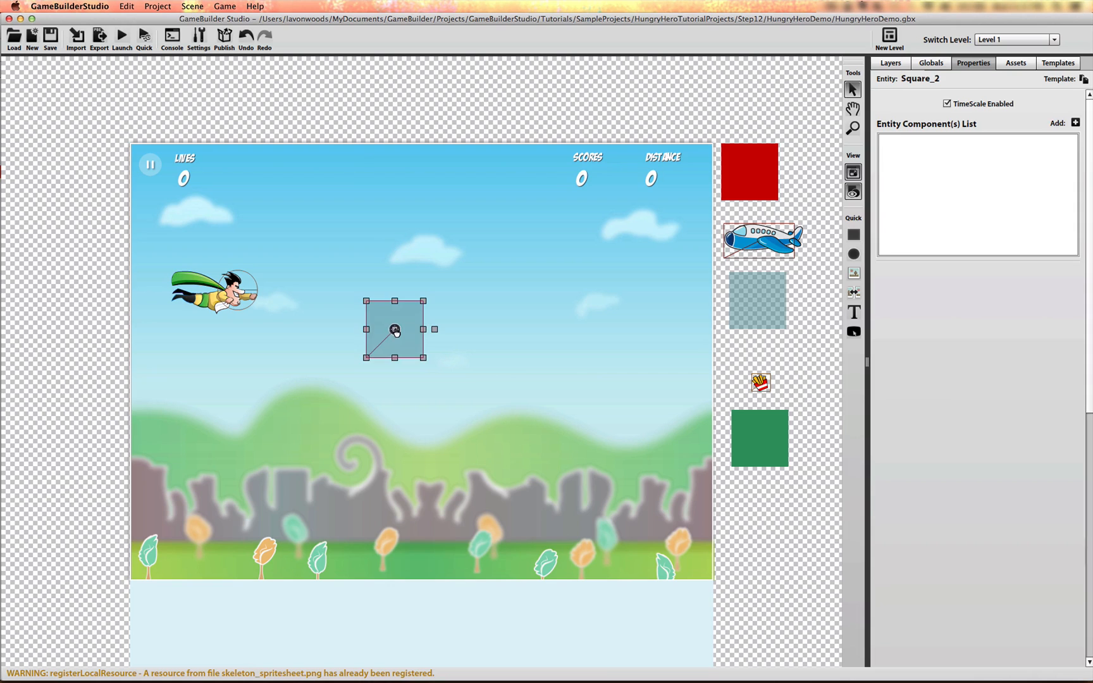
Step: Replace the new square's Spatial component with a Basic Spatial component that controls its Renderer
left_click_drag(411, 333, 451, 240)
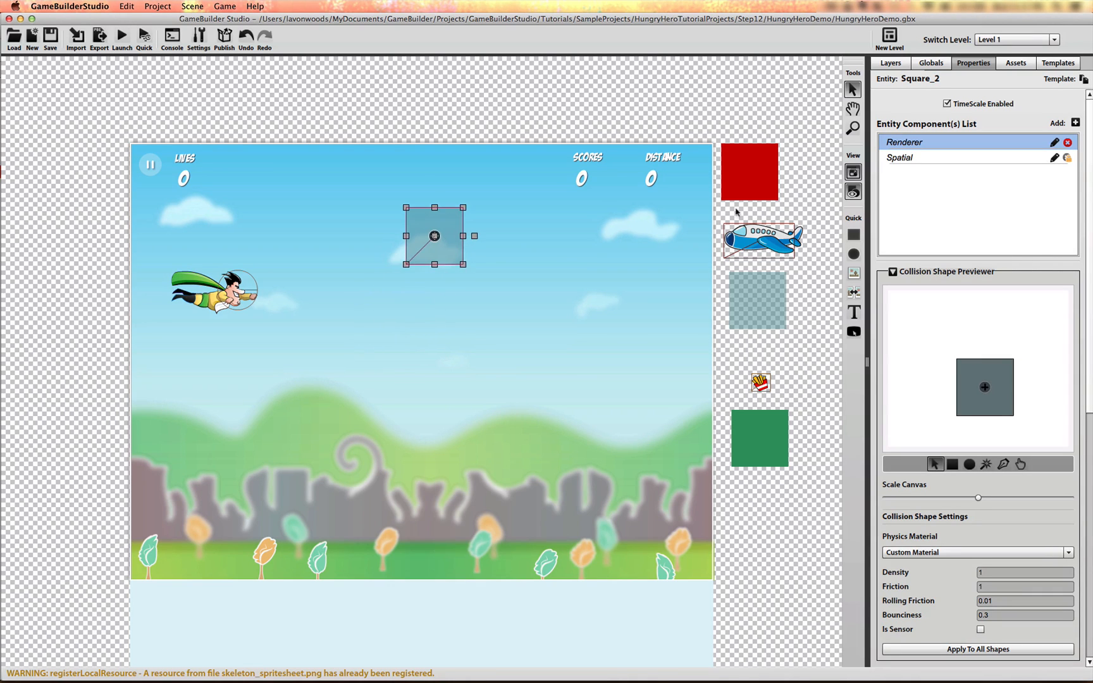
left_click(1077, 122)
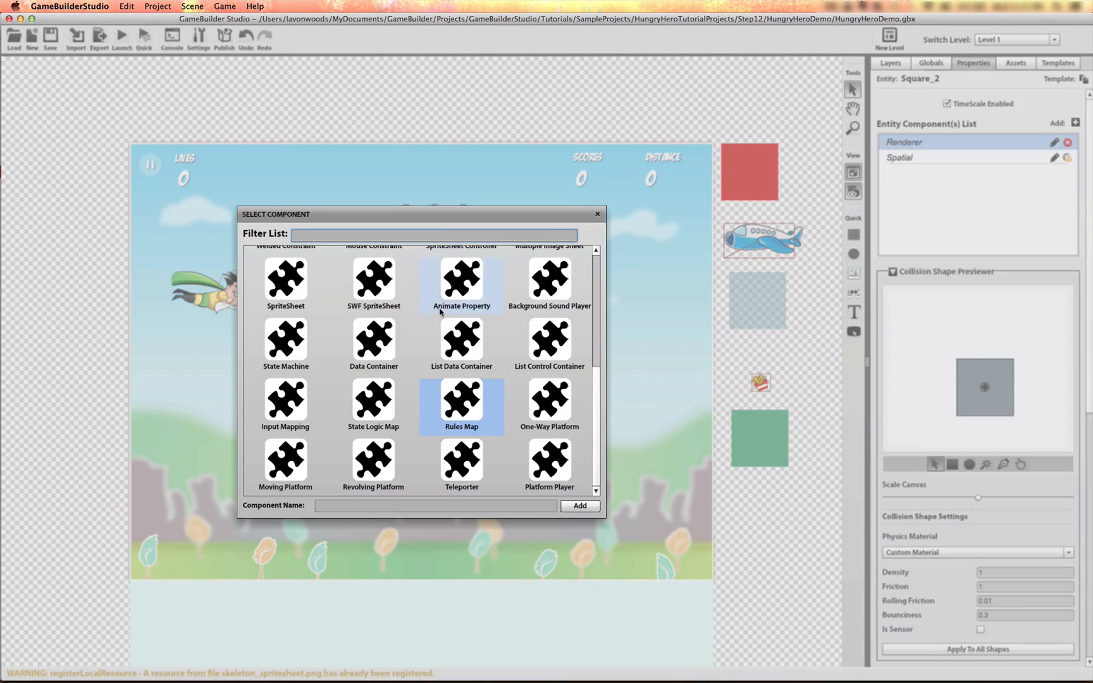
type("ba")
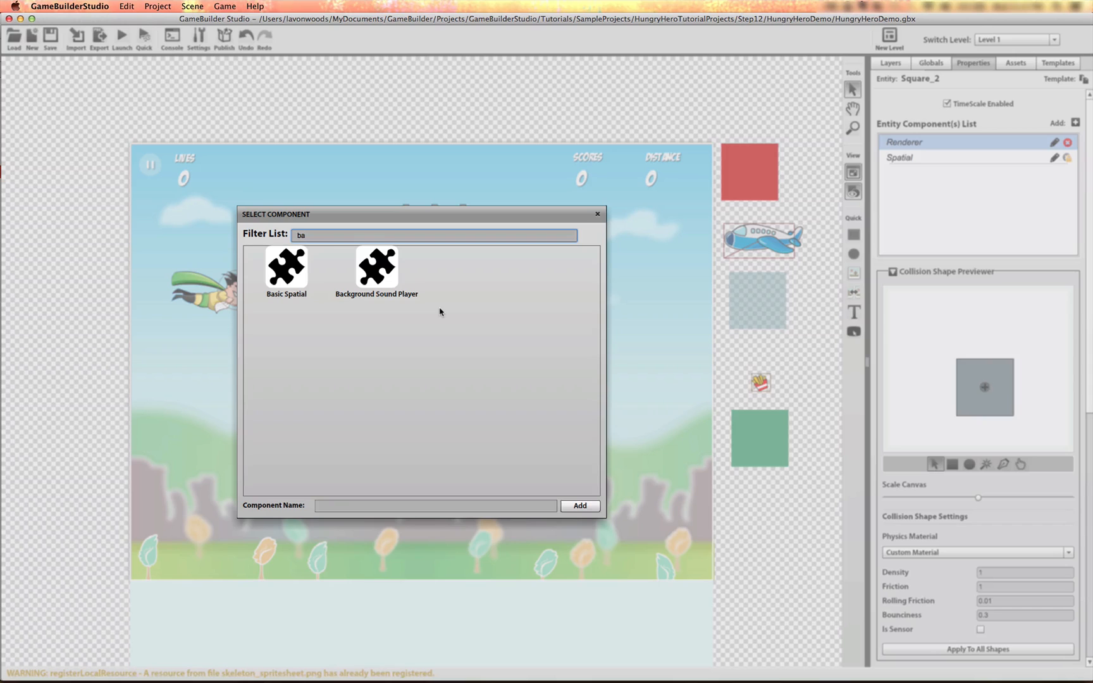
left_click(312, 274)
left_click(592, 507)
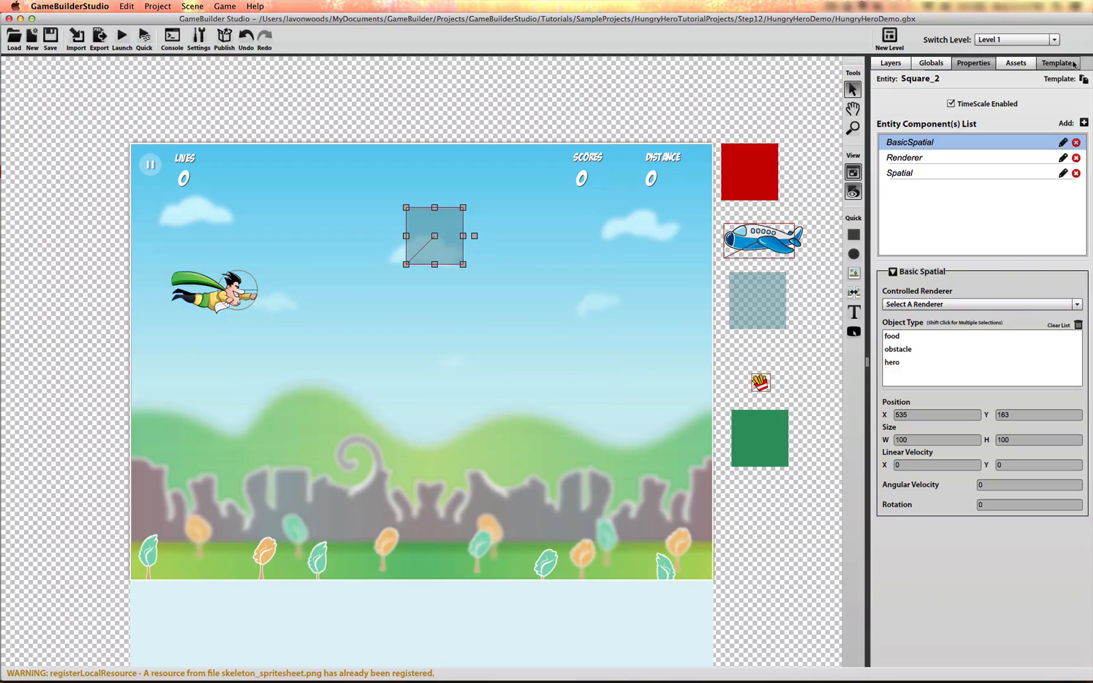
left_click(1076, 172)
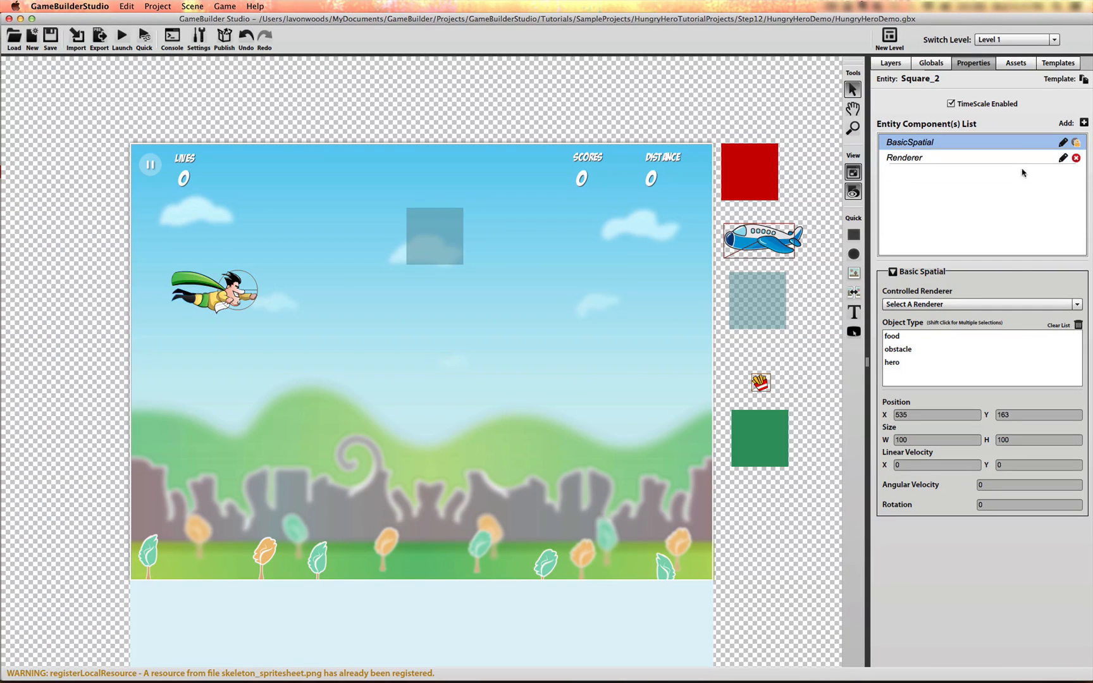
left_click(947, 305)
left_click(939, 314)
Step: Set the square's shape fill color to black (#000000) in its Renderer and shift the square slightly sideways
left_click(931, 161)
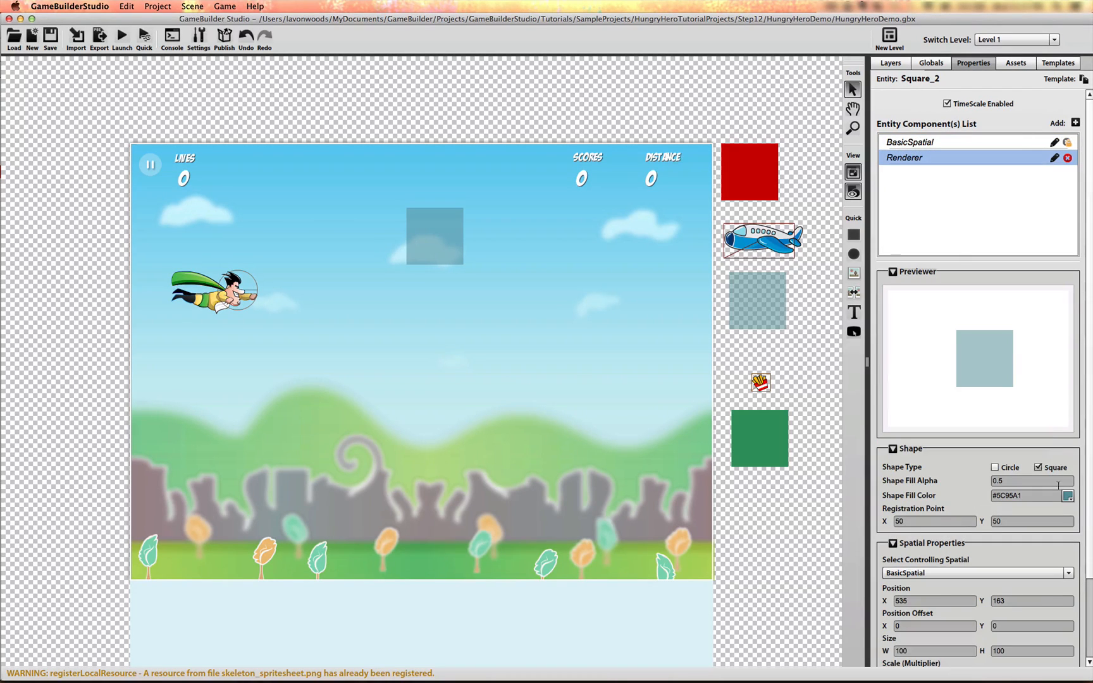
left_click(1068, 496)
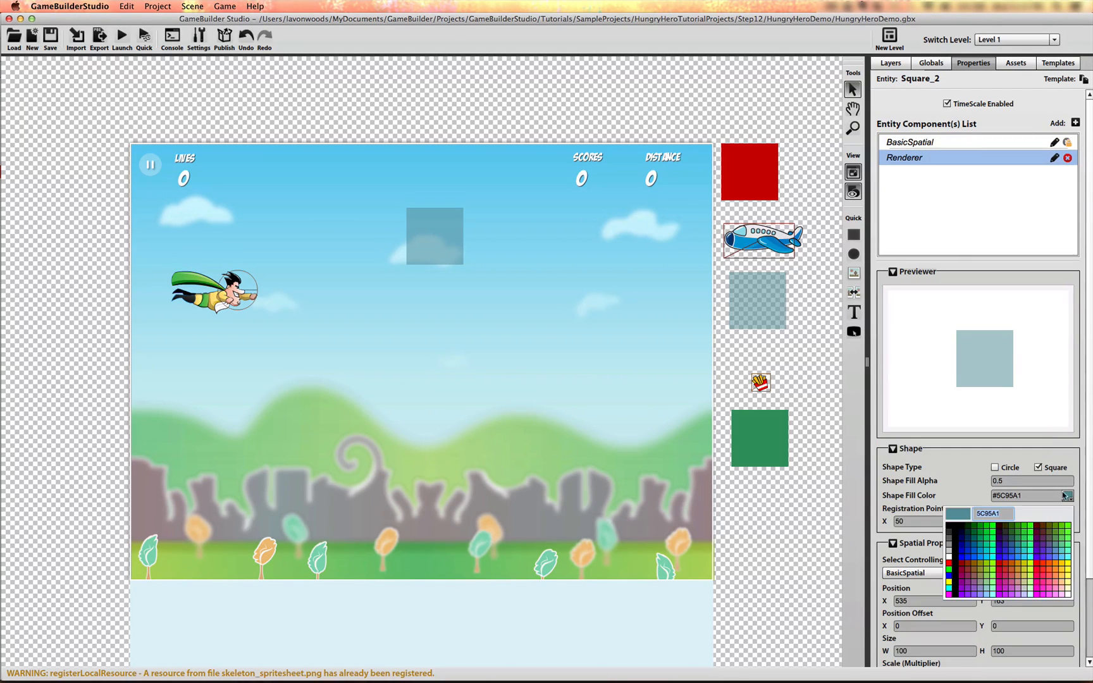
left_click(952, 527)
left_click(997, 481)
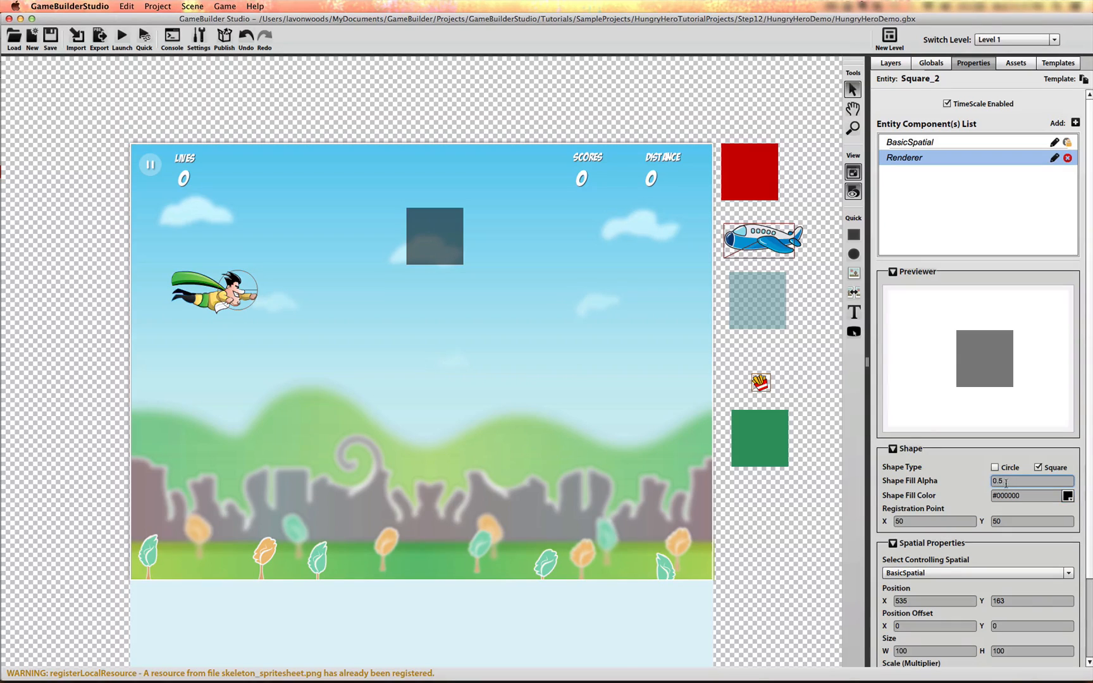
left_click_drag(441, 252, 425, 252)
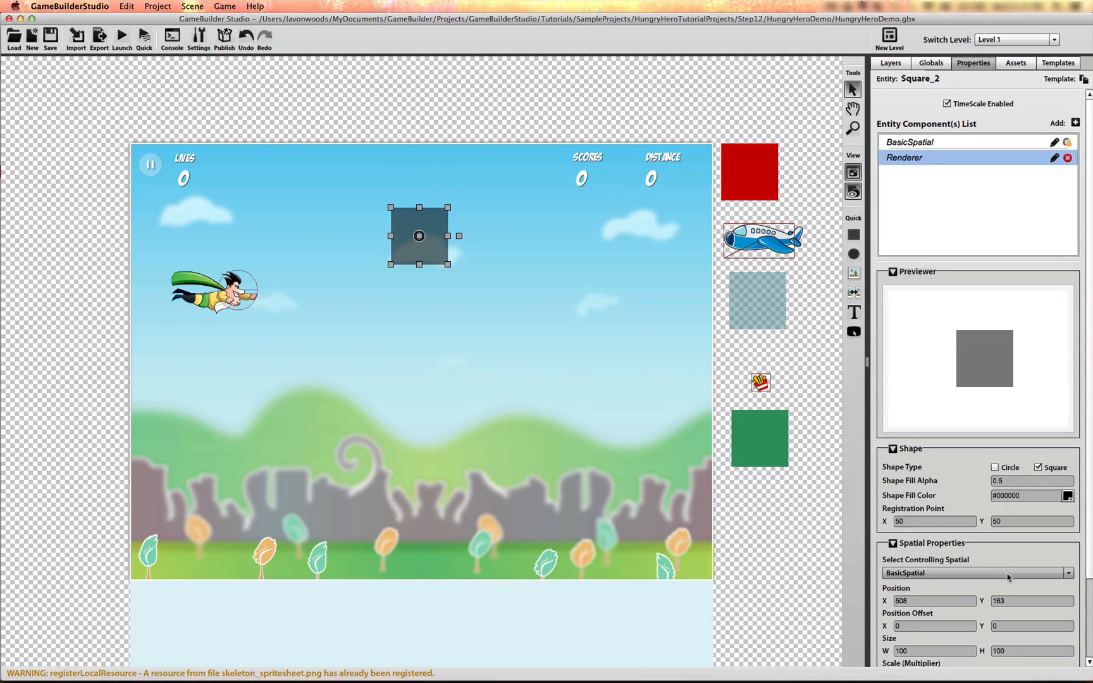
Step: Set the square's registration point to X 0 and Y 0
left_click(931, 521)
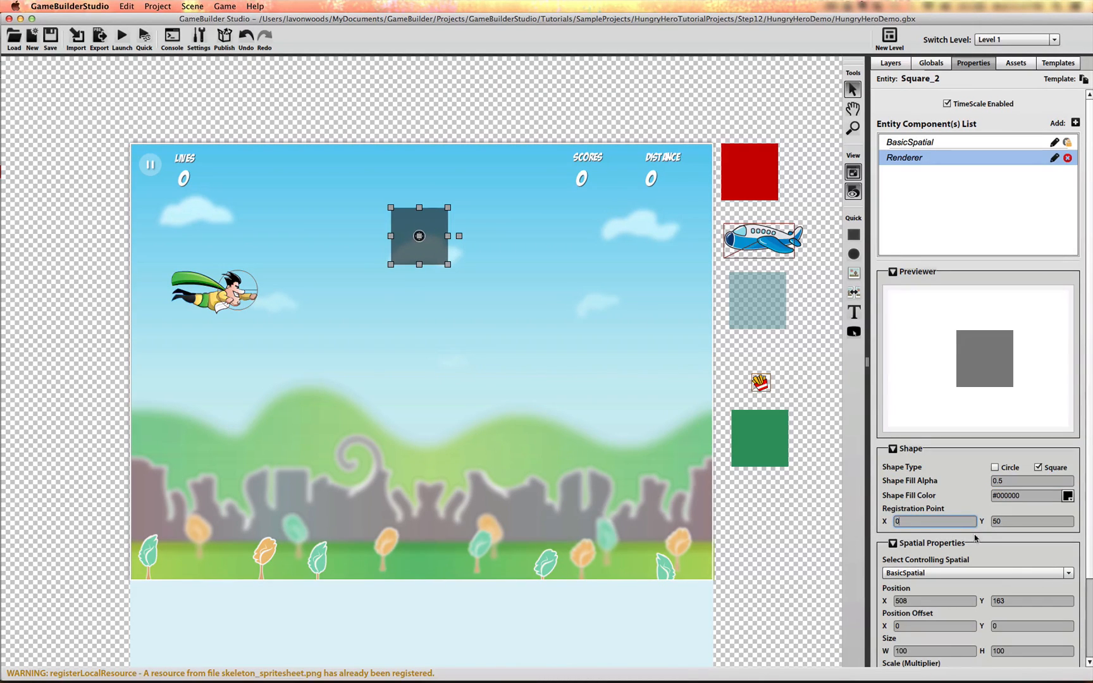
left_click(996, 522)
left_click(941, 522)
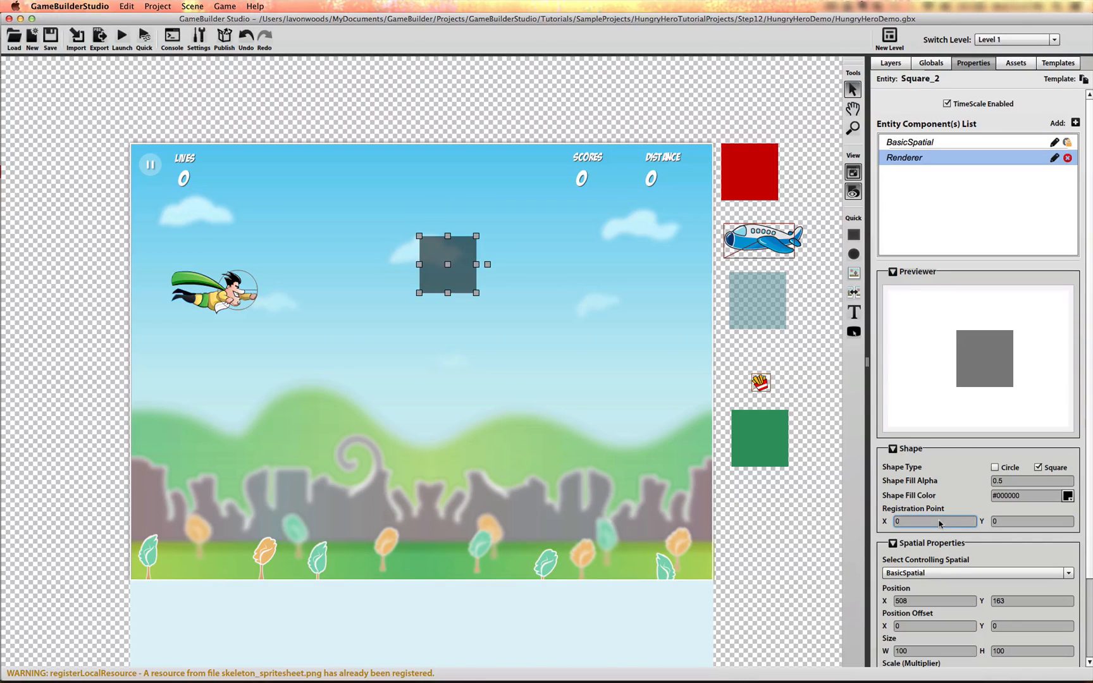
Step: Set the square's size to 1024 wide and 768 high in the Renderer's spatial properties
scroll(924, 551, "down", 3)
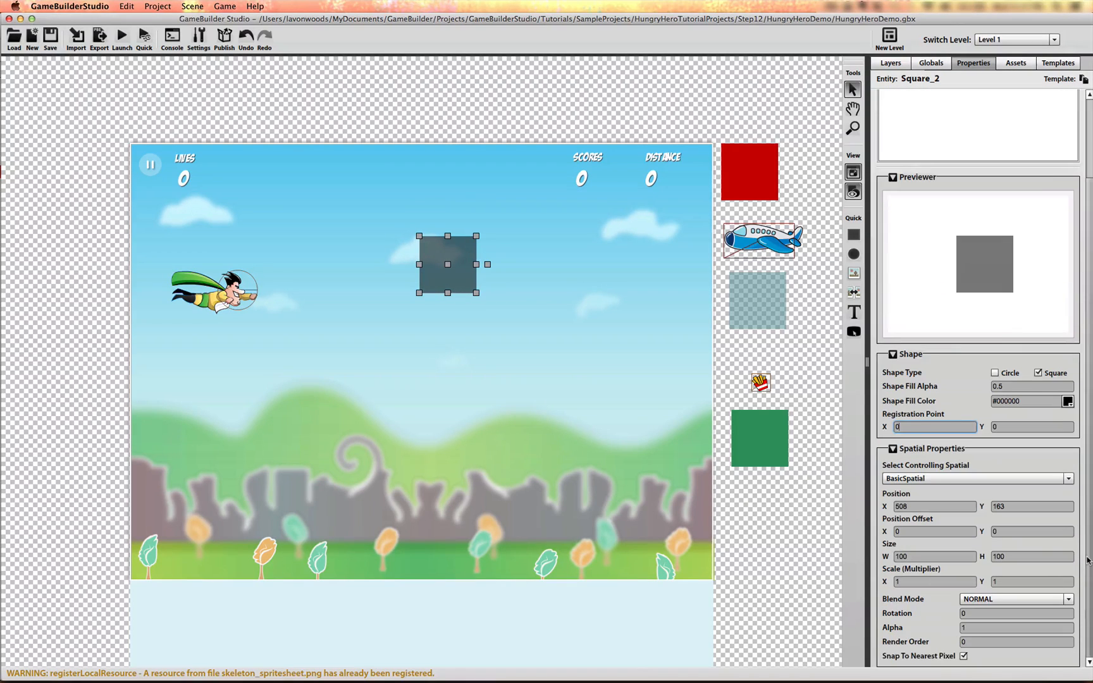
left_click(917, 558)
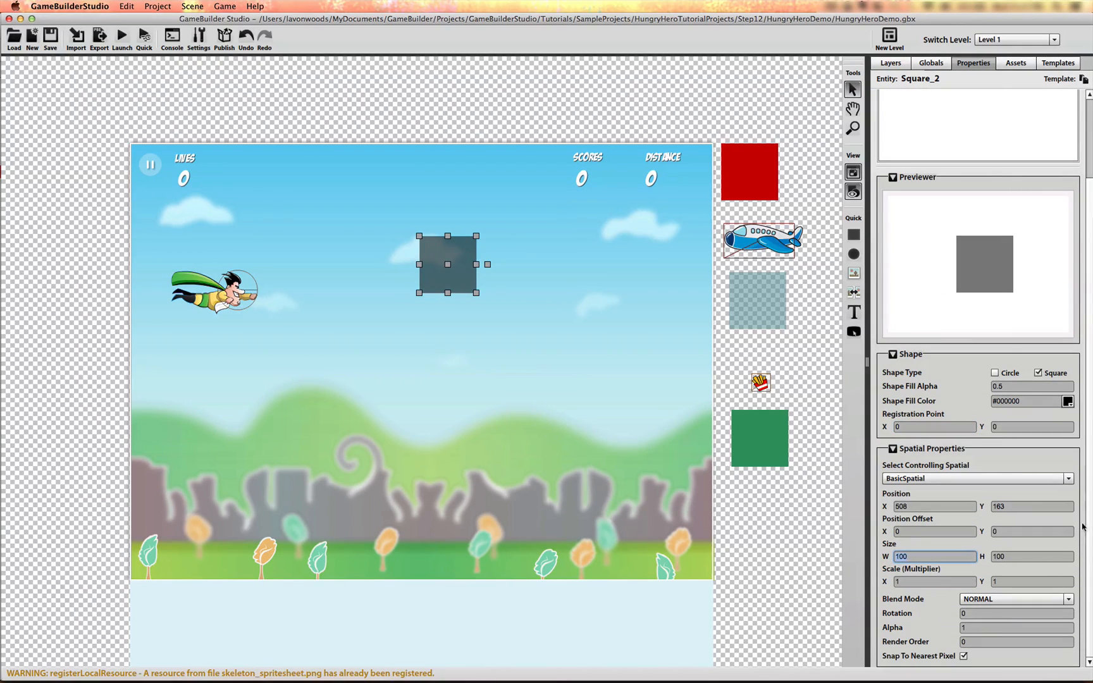
type("1")
left_click(1006, 559)
type("768")
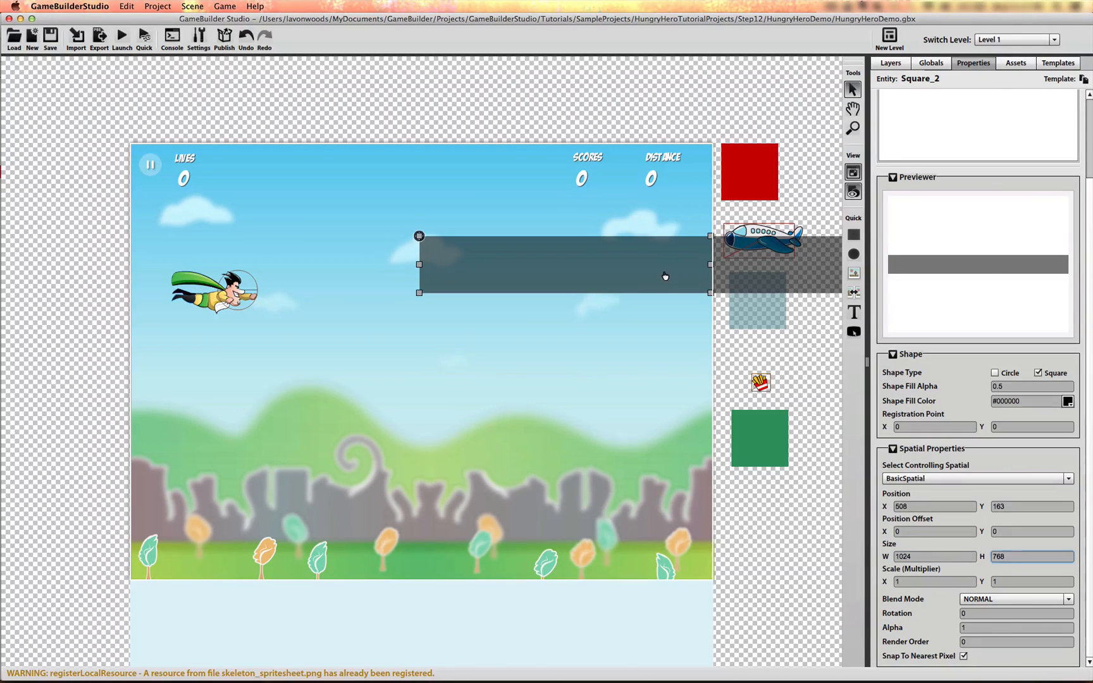
Step: Move the resized shape toward the upper-left of the scene and set its Y scale multiplier to 1
left_click_drag(666, 277, 414, 254)
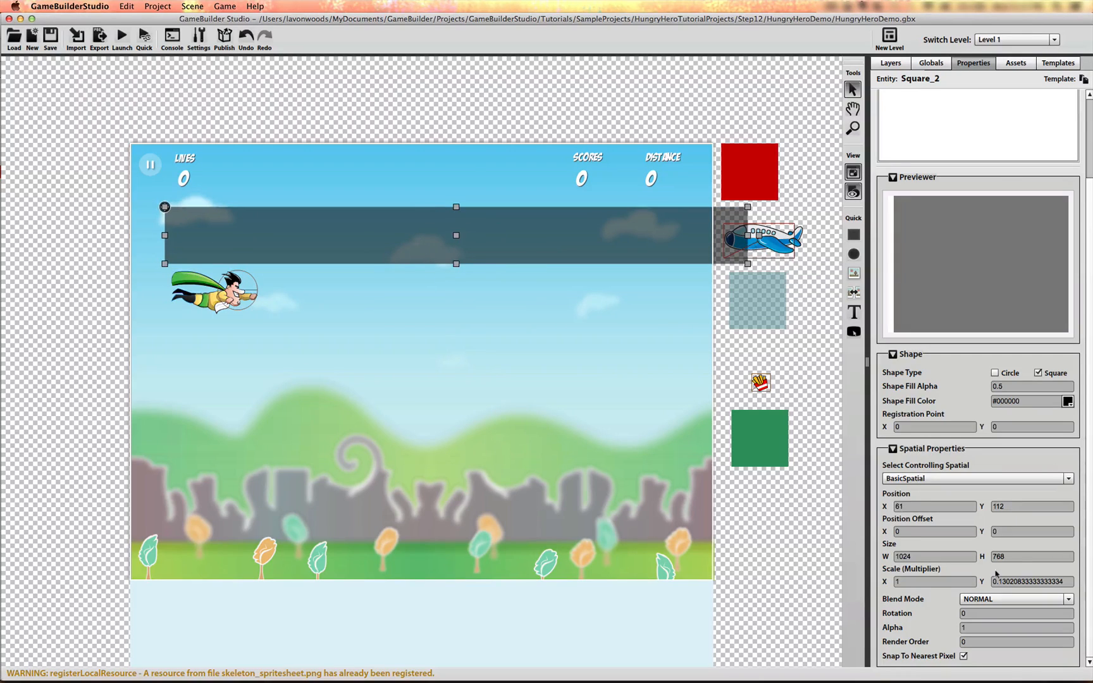
left_click(1022, 560)
left_click(1070, 583)
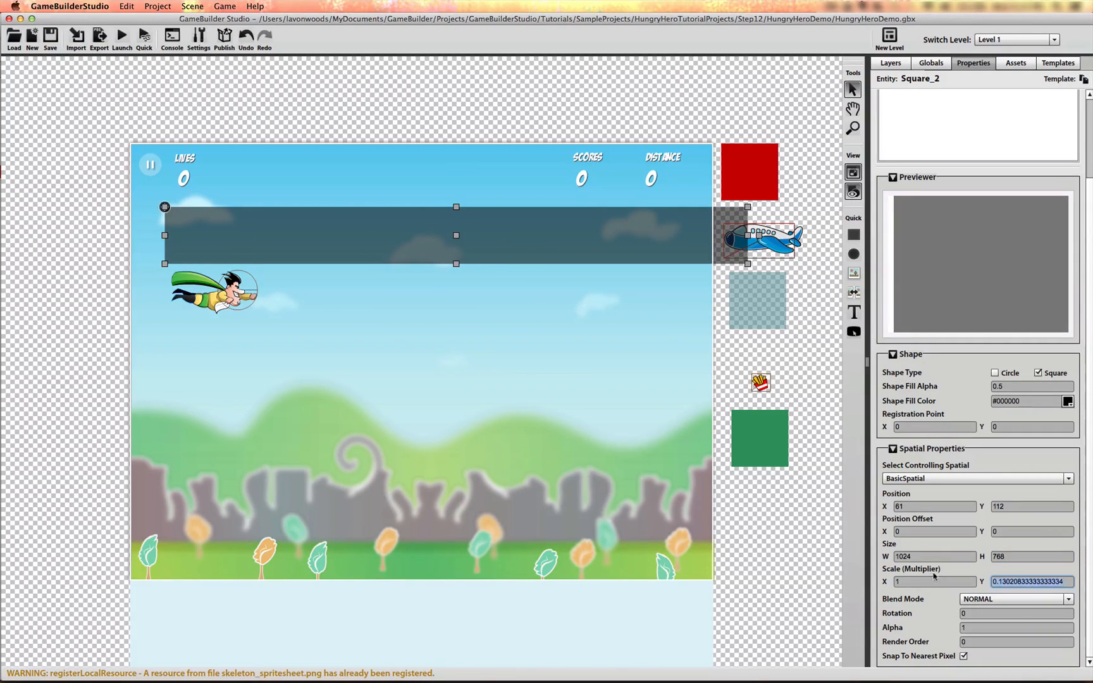
type("1")
key("Tab")
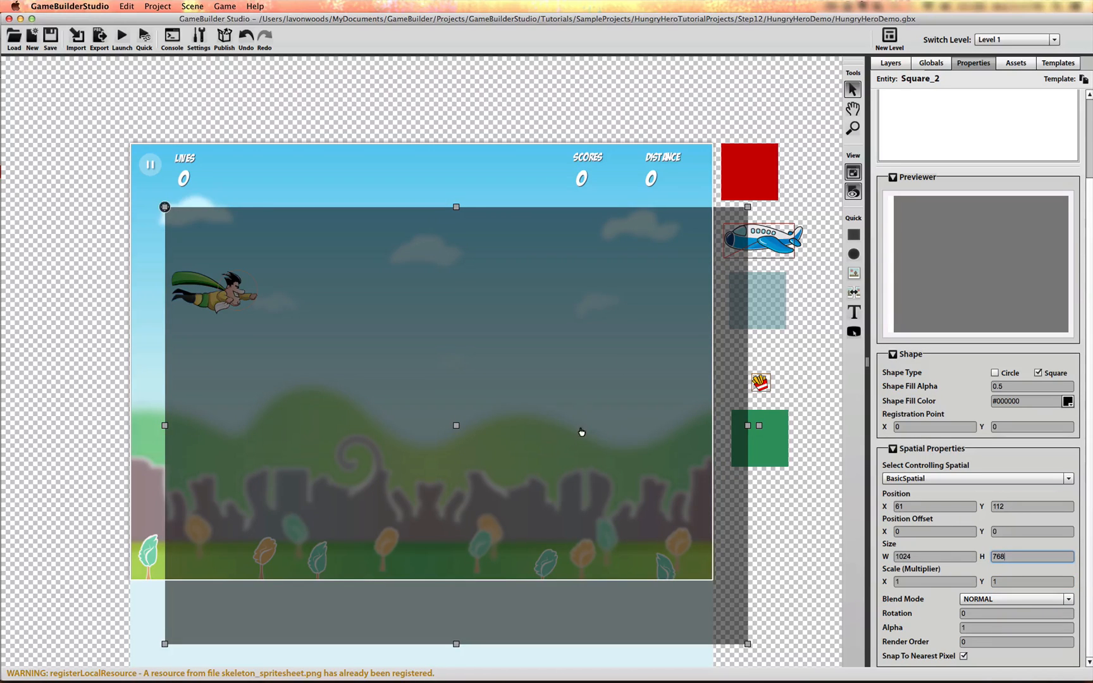
Step: Align the dark overlay with the game scene by setting its position to X 0 and Y 0
left_click_drag(582, 433, 545, 368)
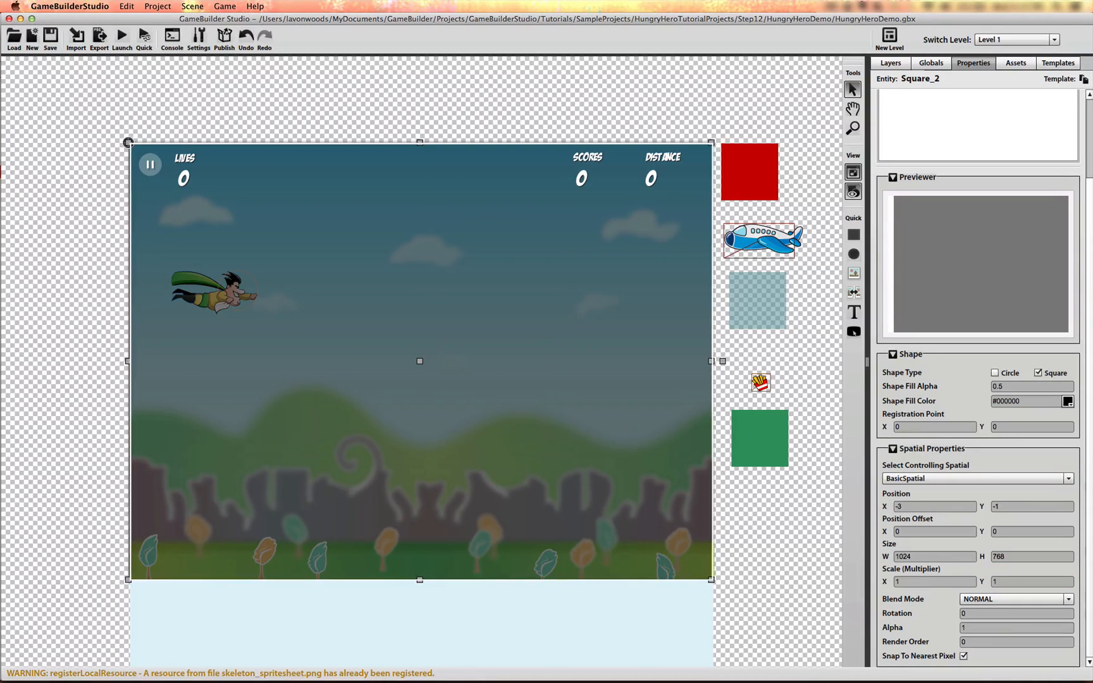
left_click(942, 507)
type("0")
key("Tab")
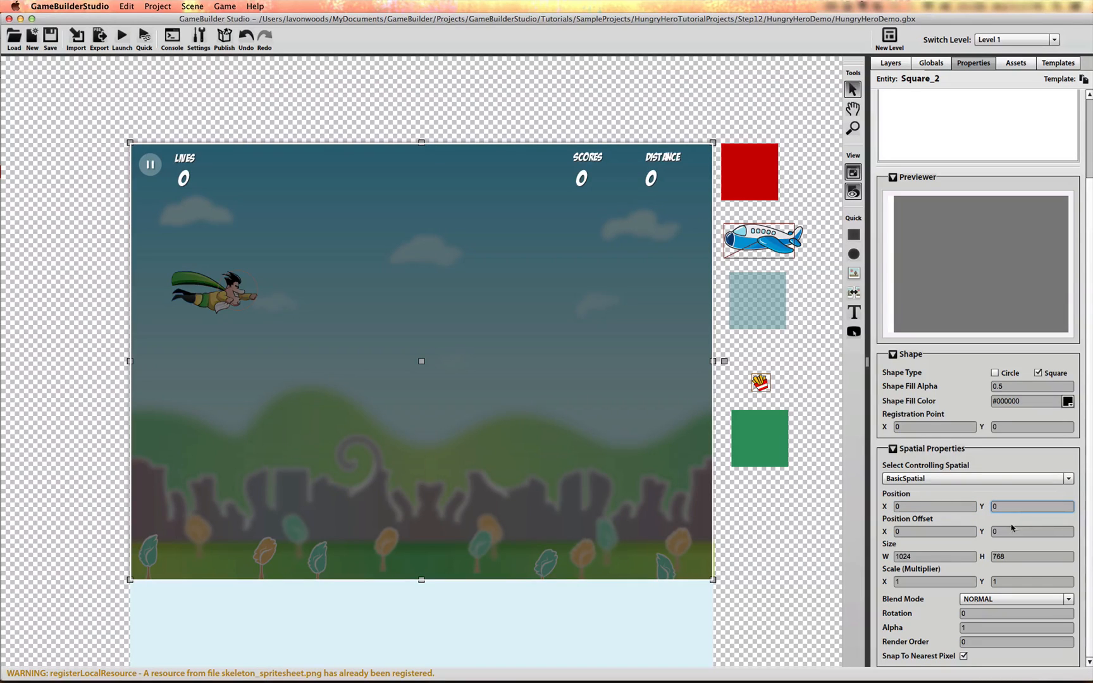
left_click(1013, 529)
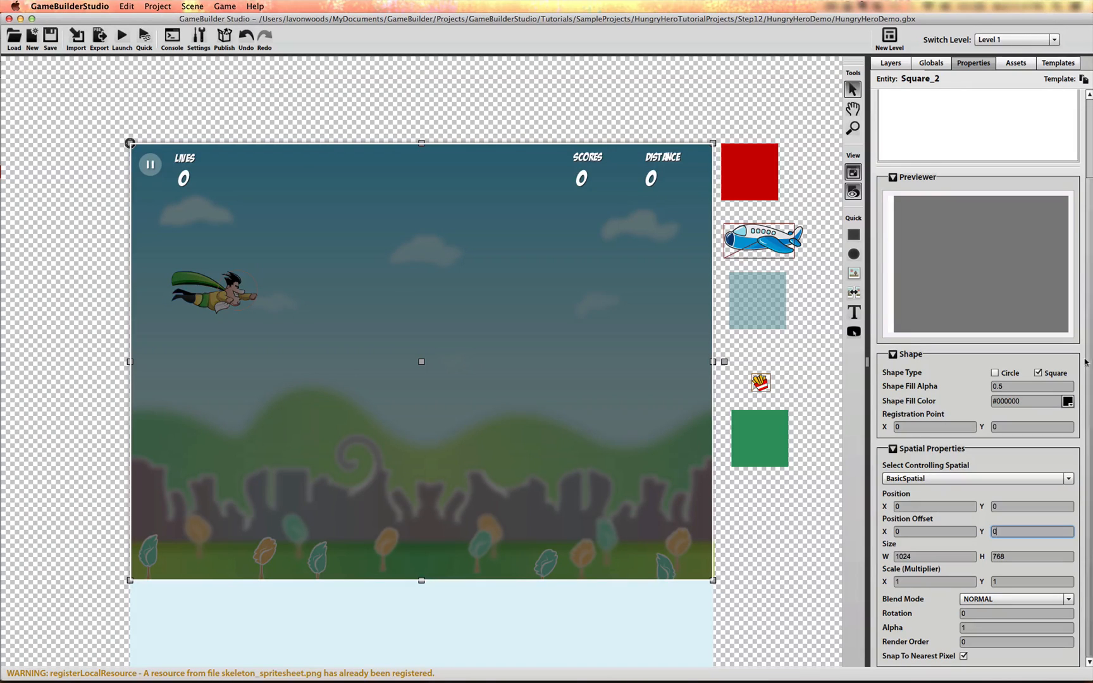
scroll(1085, 367, "up", 3)
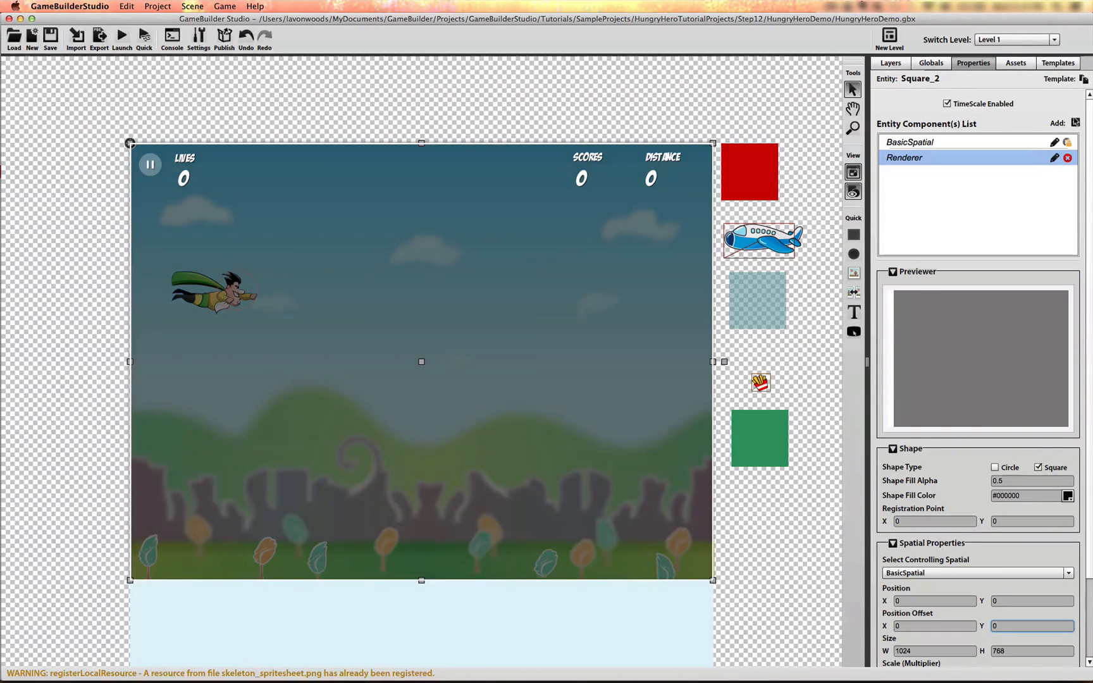
left_click(1076, 123)
left_click(440, 235)
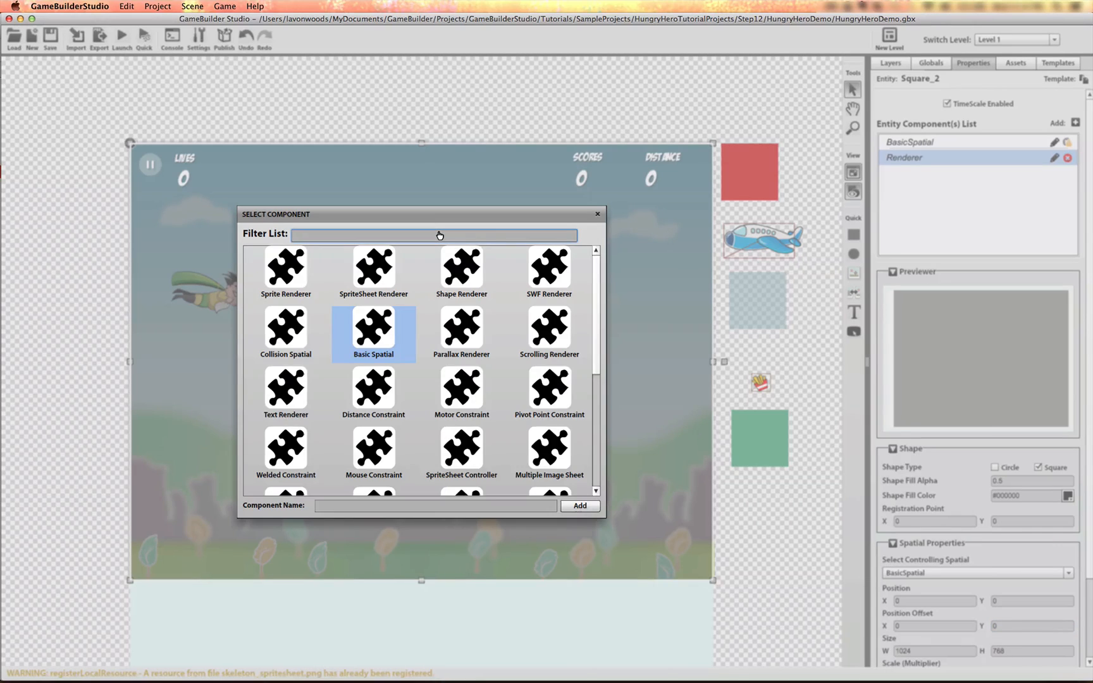
type("rul")
left_click(293, 288)
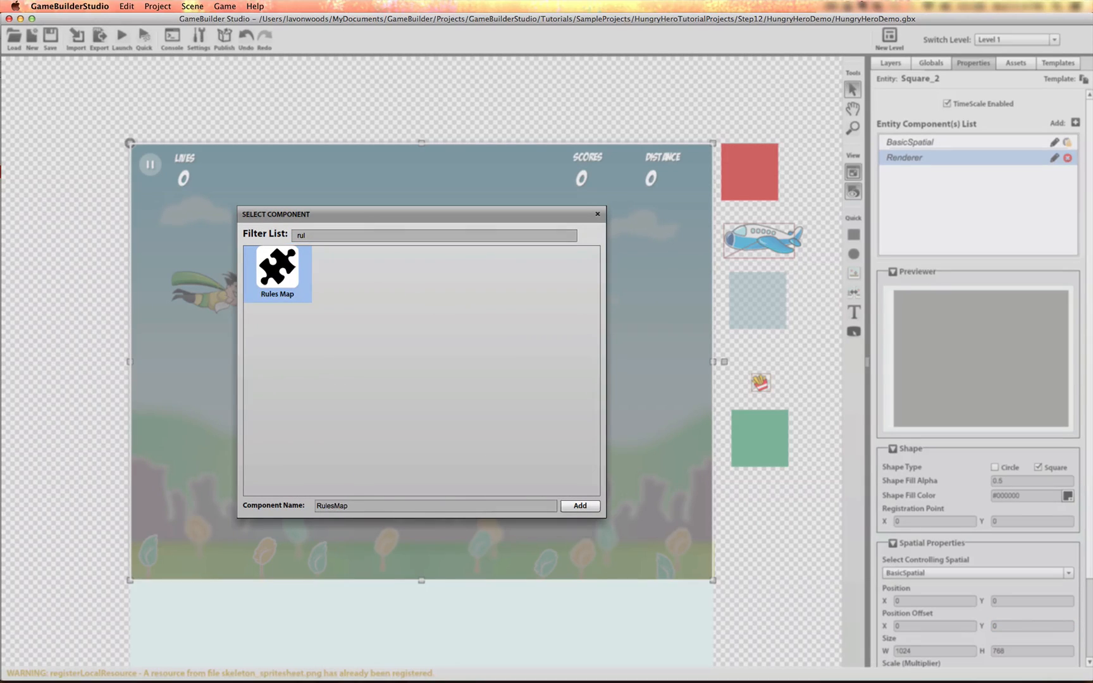
left_click(333, 510)
type("Logic_GameState")
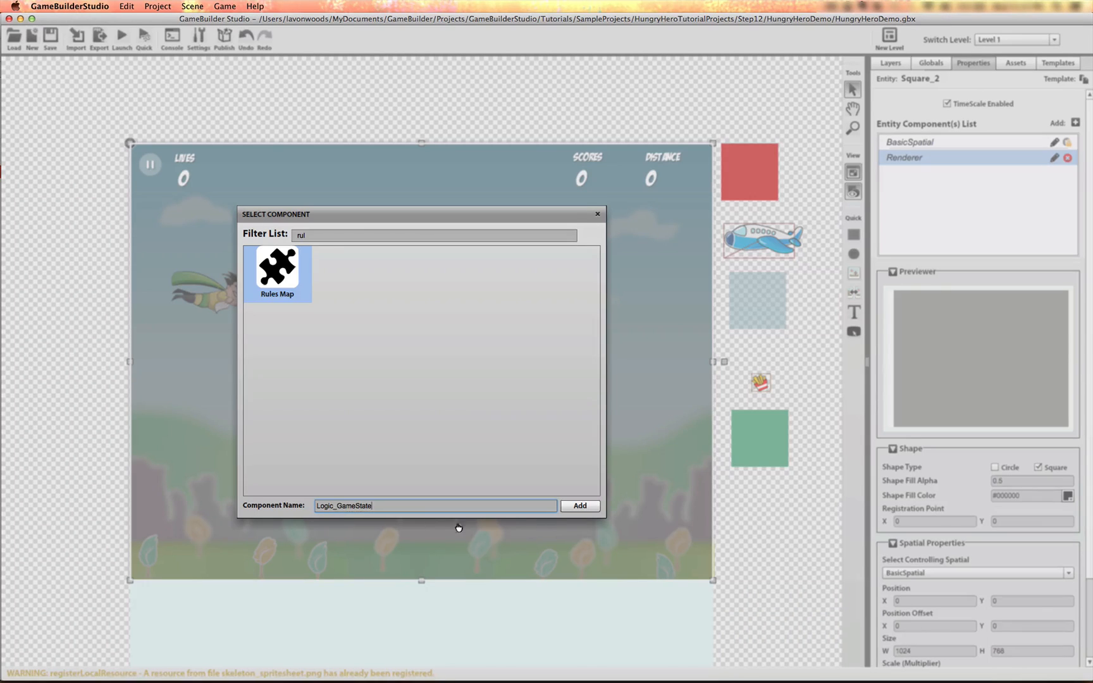
left_click(580, 505)
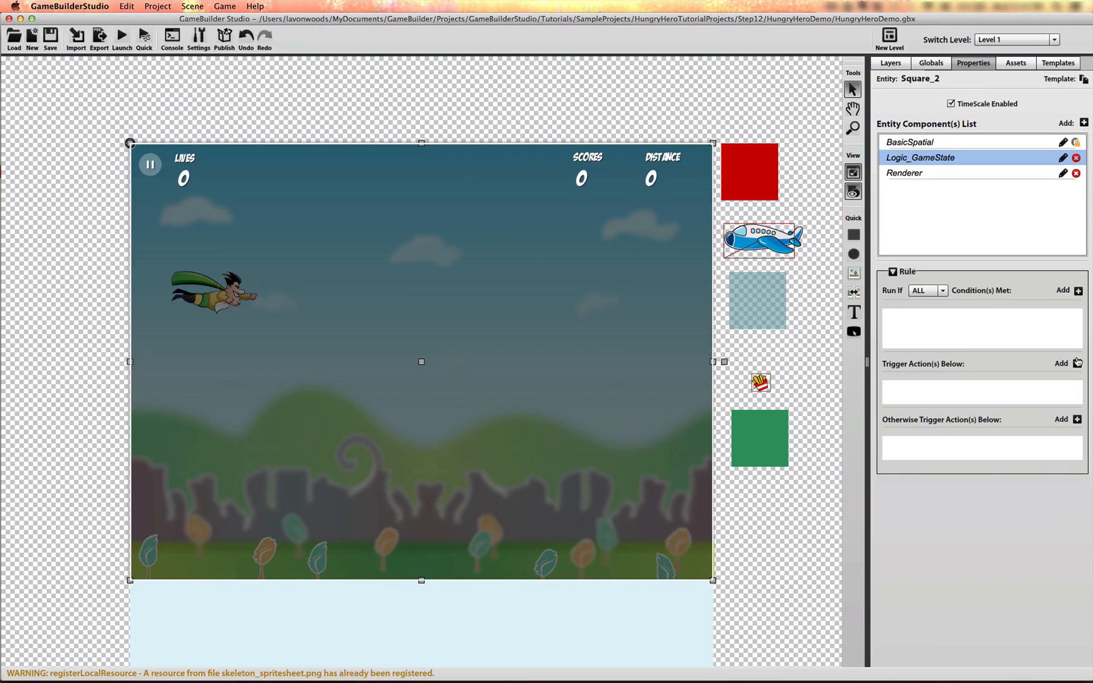
left_click(1077, 158)
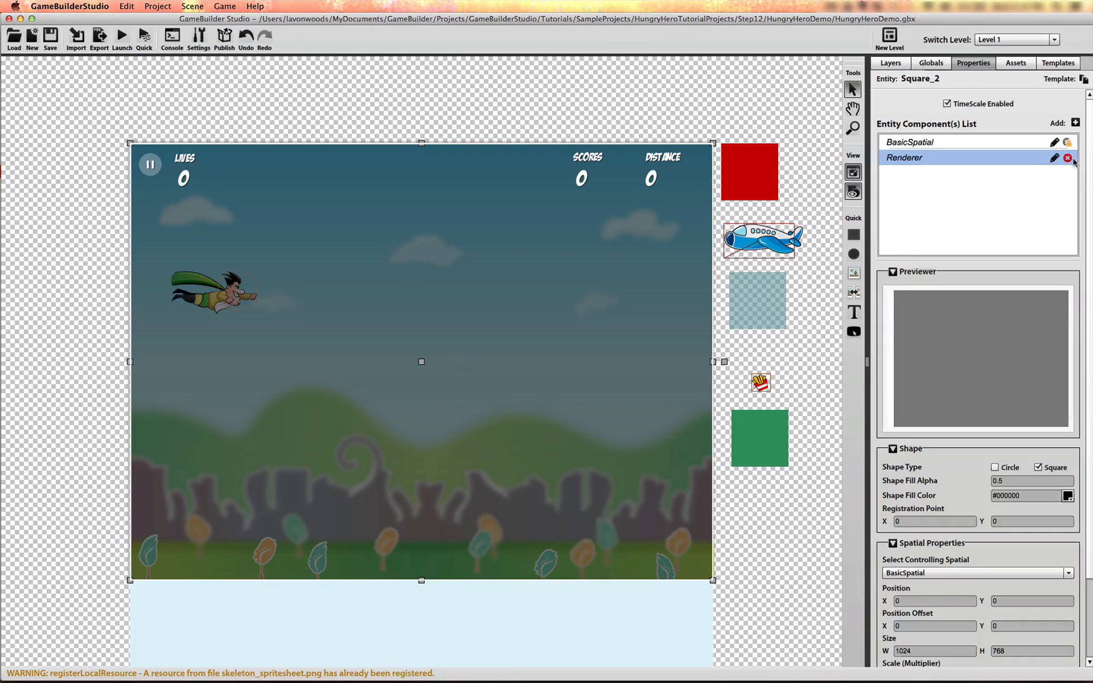
Step: Add a State Logic Map component named Logic_GameState to the overlay entity
left_click(1076, 122)
left_click(458, 234)
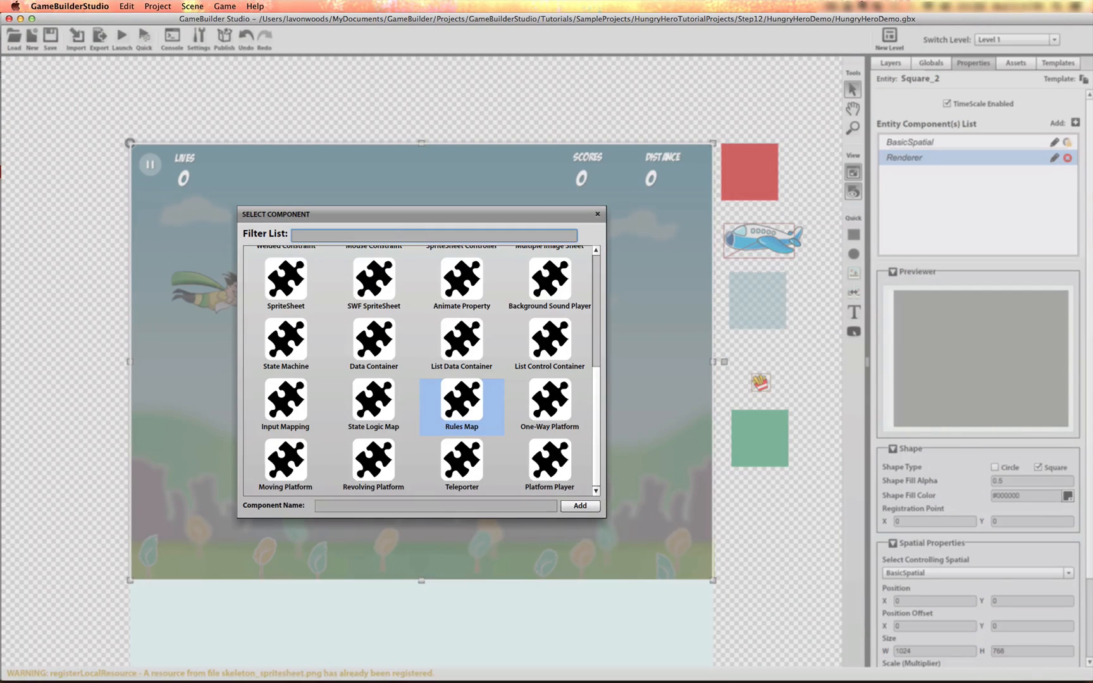
type("st")
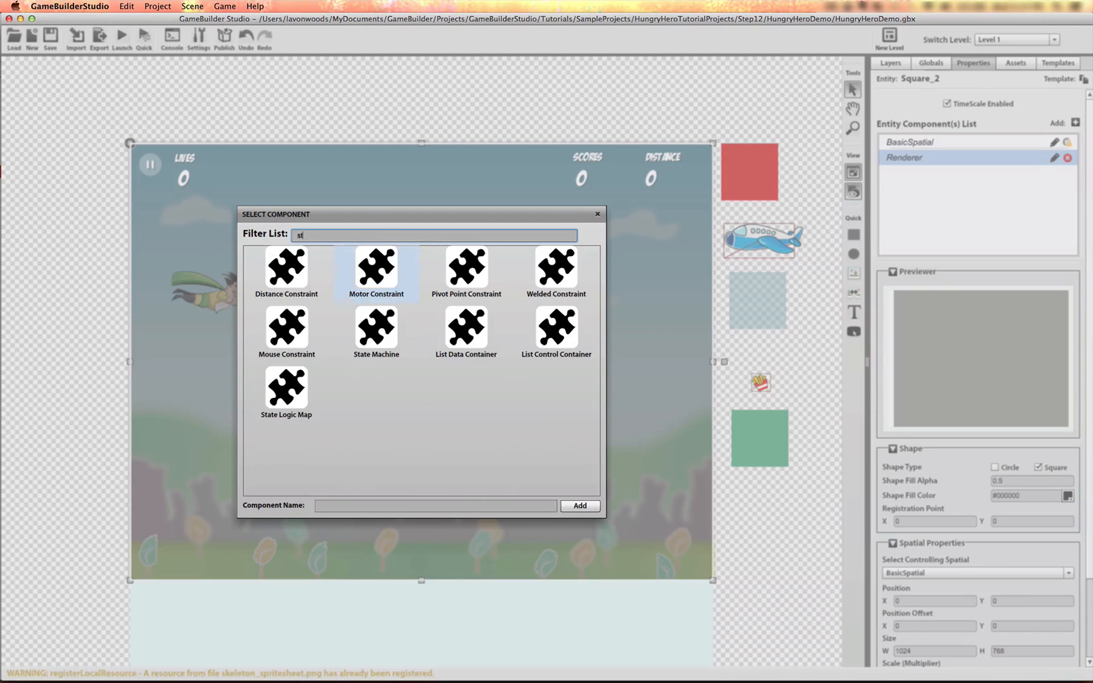
left_click(303, 394)
double_click(356, 507)
type("Logic_")
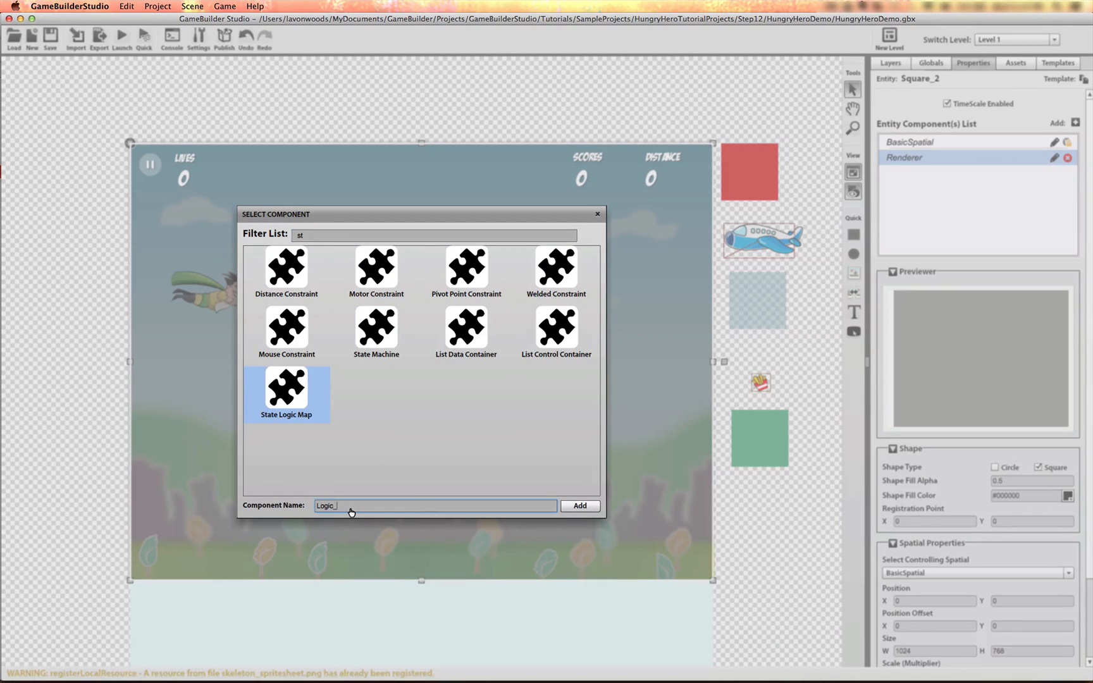
type("GameStte")
left_click(580, 506)
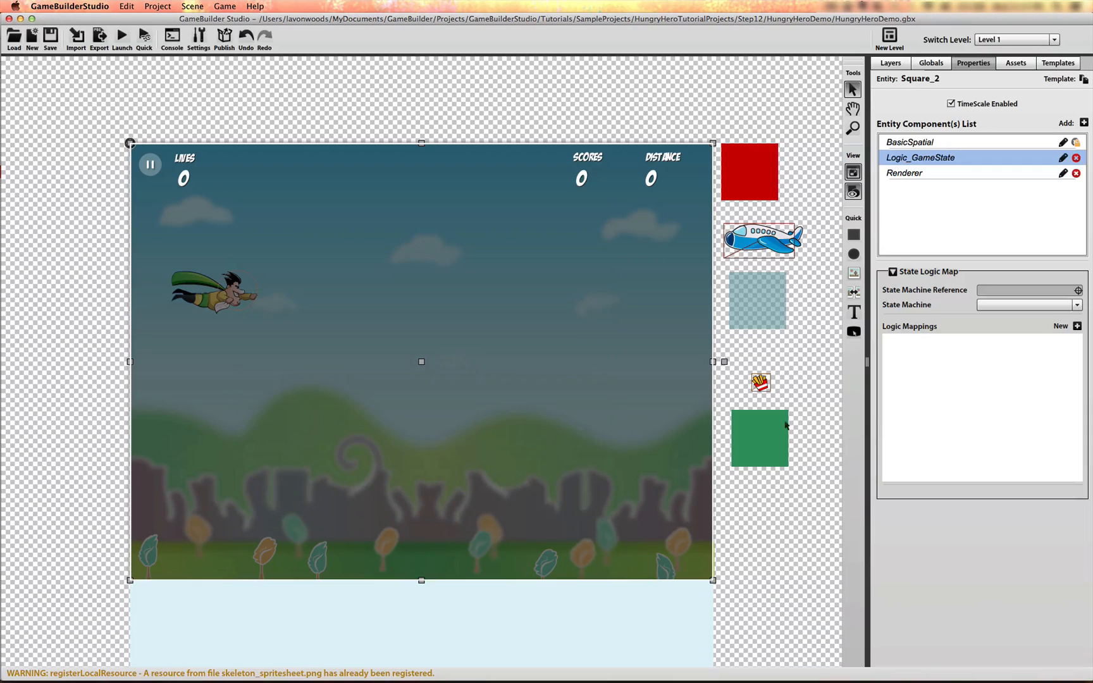
Step: Point the logic map's state machine reference to the global state machine of the GlobalGameState entity
left_click(1079, 290)
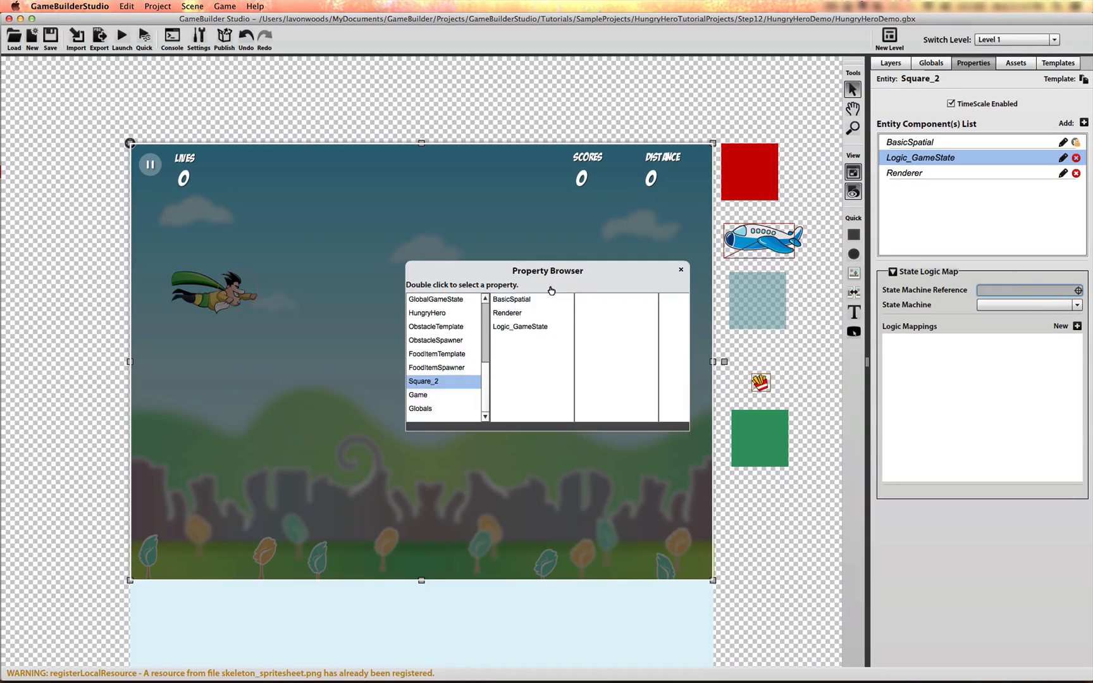
left_click(436, 299)
double_click(536, 340)
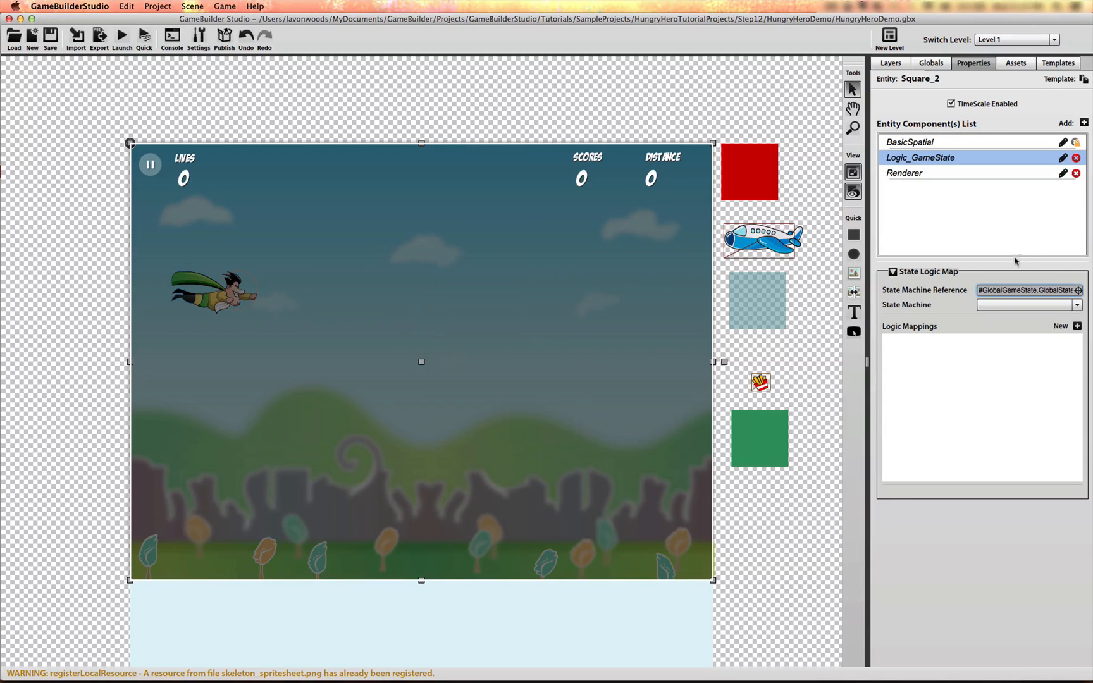
Step: Add a logic mapping that runs when the state changes to GAME_PAUSED
left_click(1078, 325)
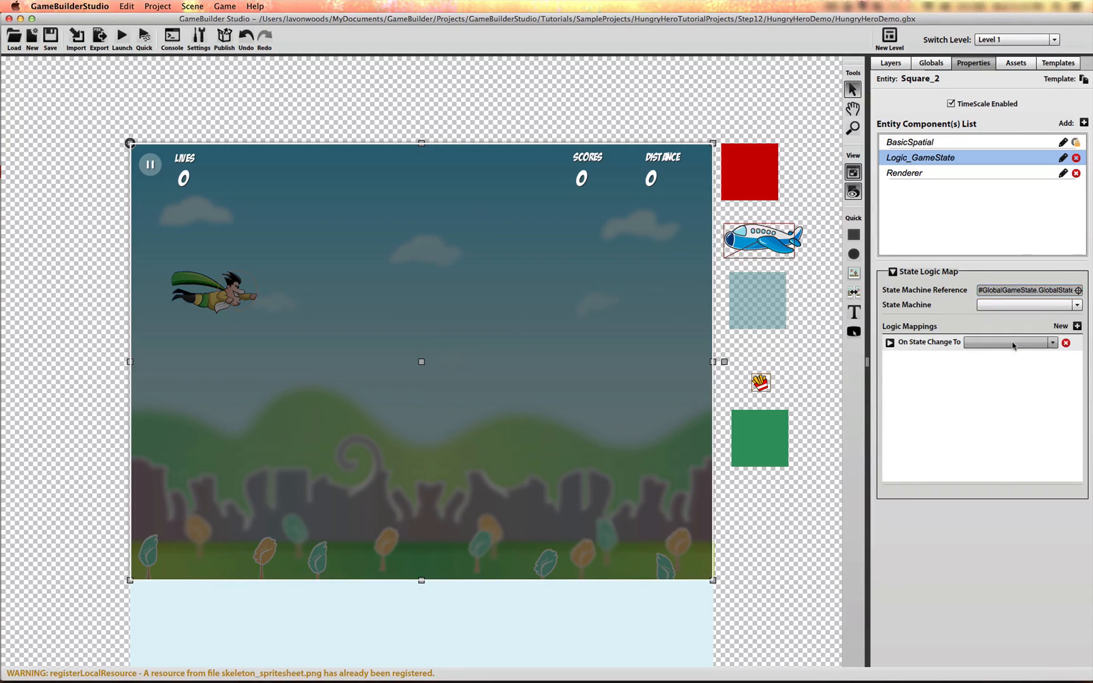
left_click(1012, 343)
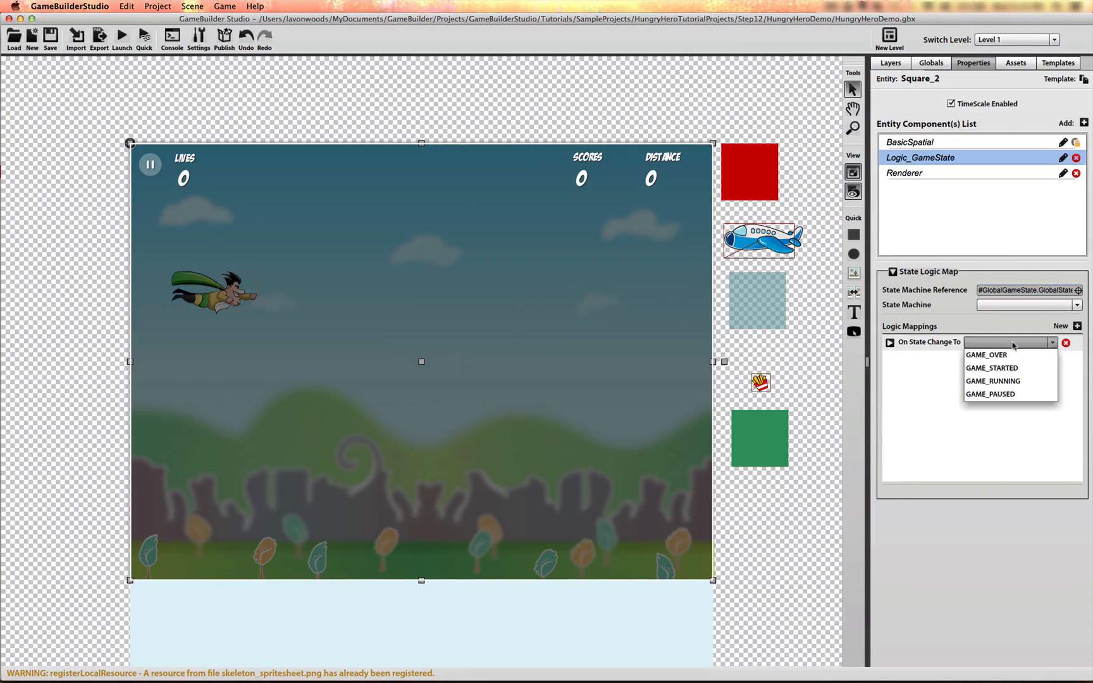
left_click(1014, 394)
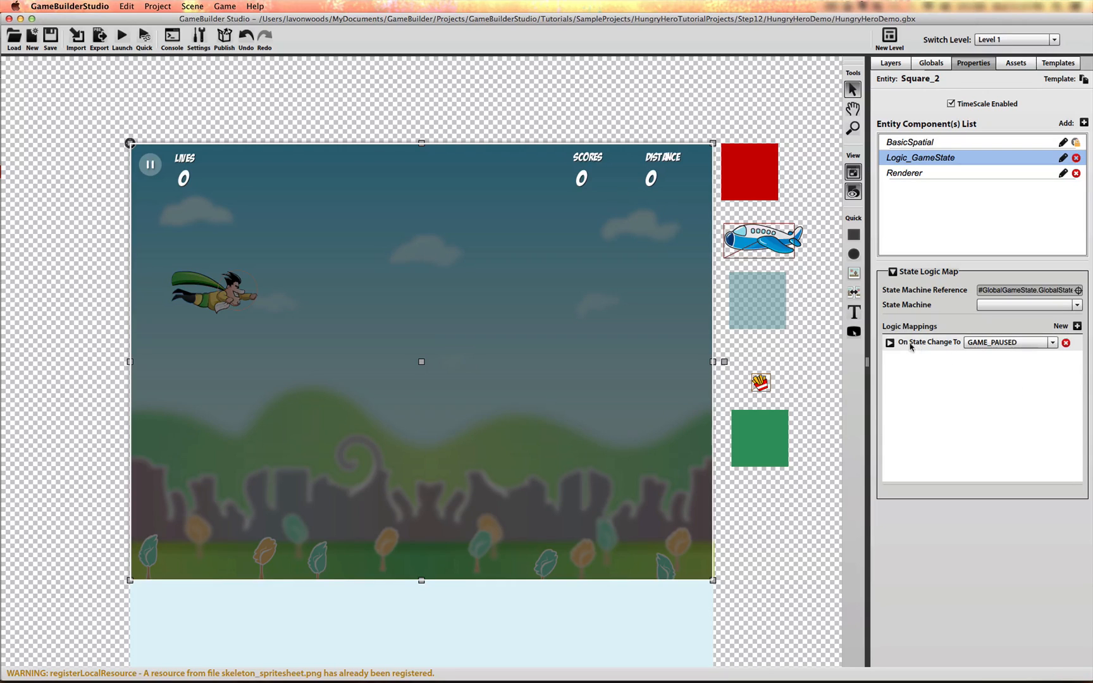
Step: Add a second logic mapping that runs when the state changes to GAME_OVER
left_click(1079, 324)
left_click(1013, 358)
left_click(1000, 376)
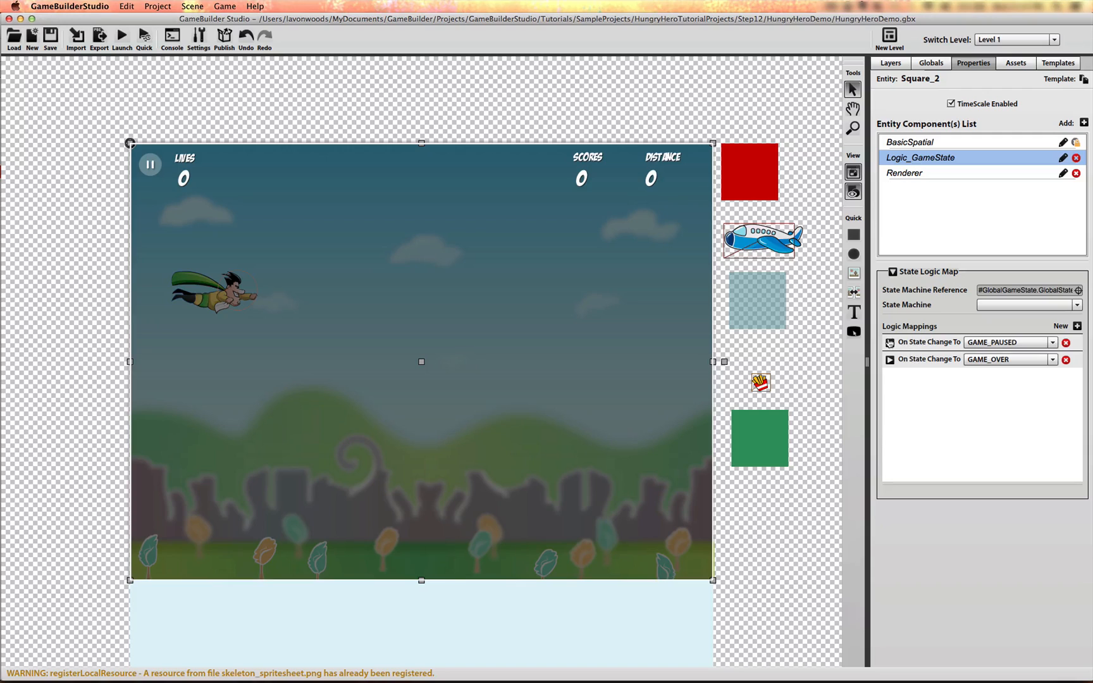
Step: Add a Change Property action to the GAME_PAUSED mapping that sets the overlay's BasicSpatial y to the integer 0
left_click(890, 343)
left_click(1071, 357)
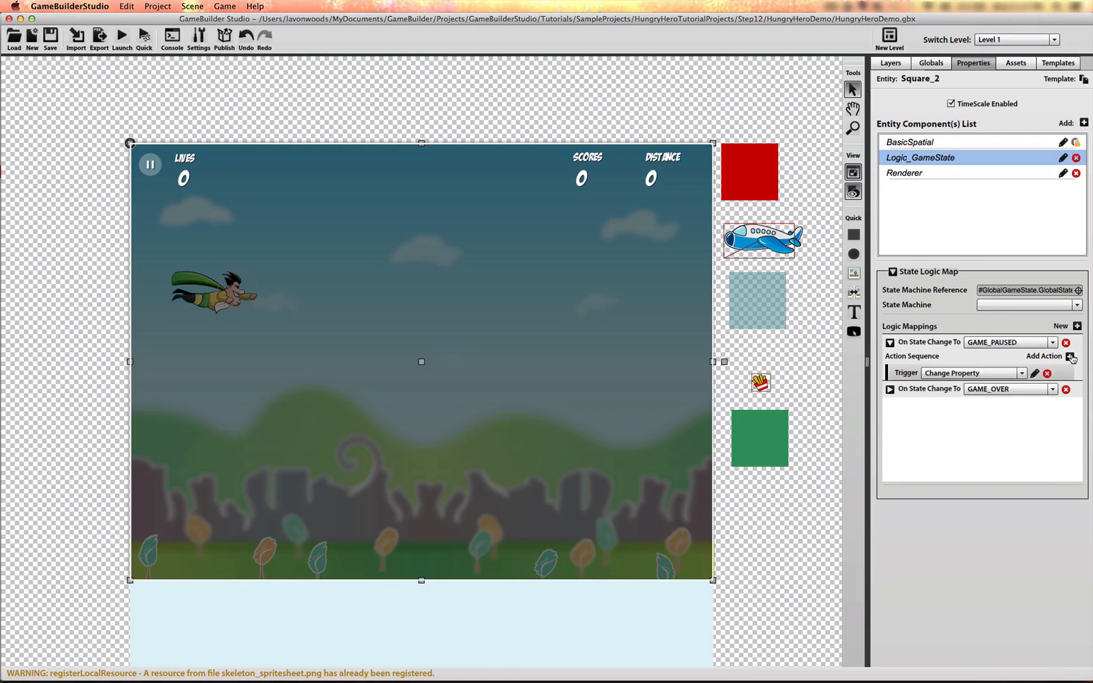
left_click(1035, 374)
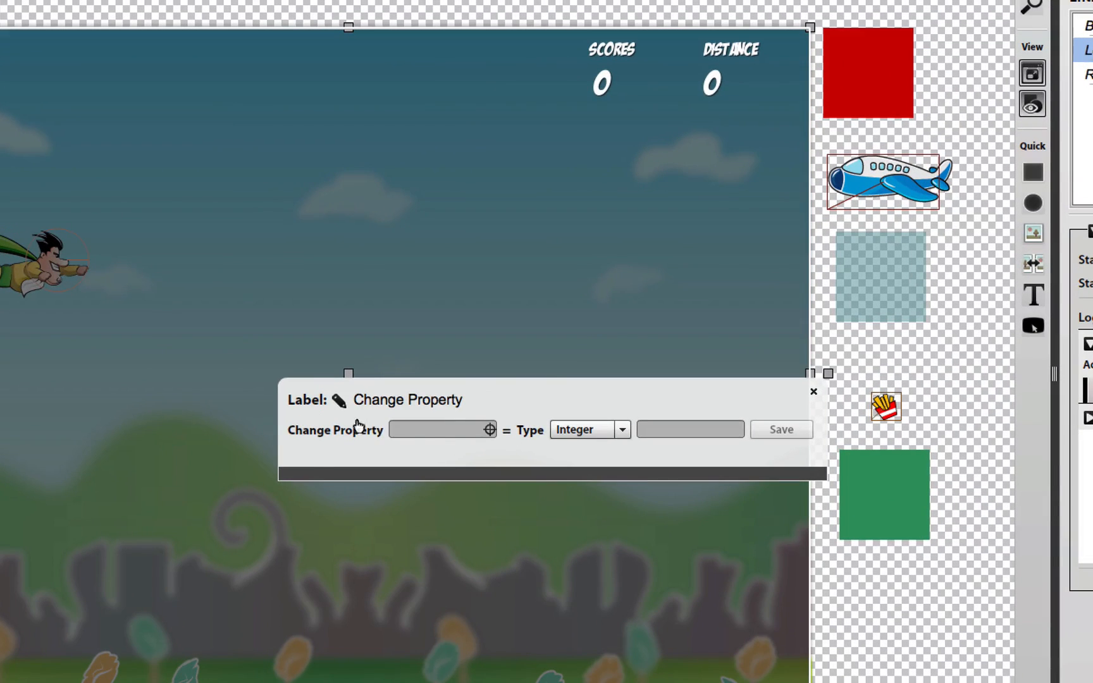
left_click(491, 431)
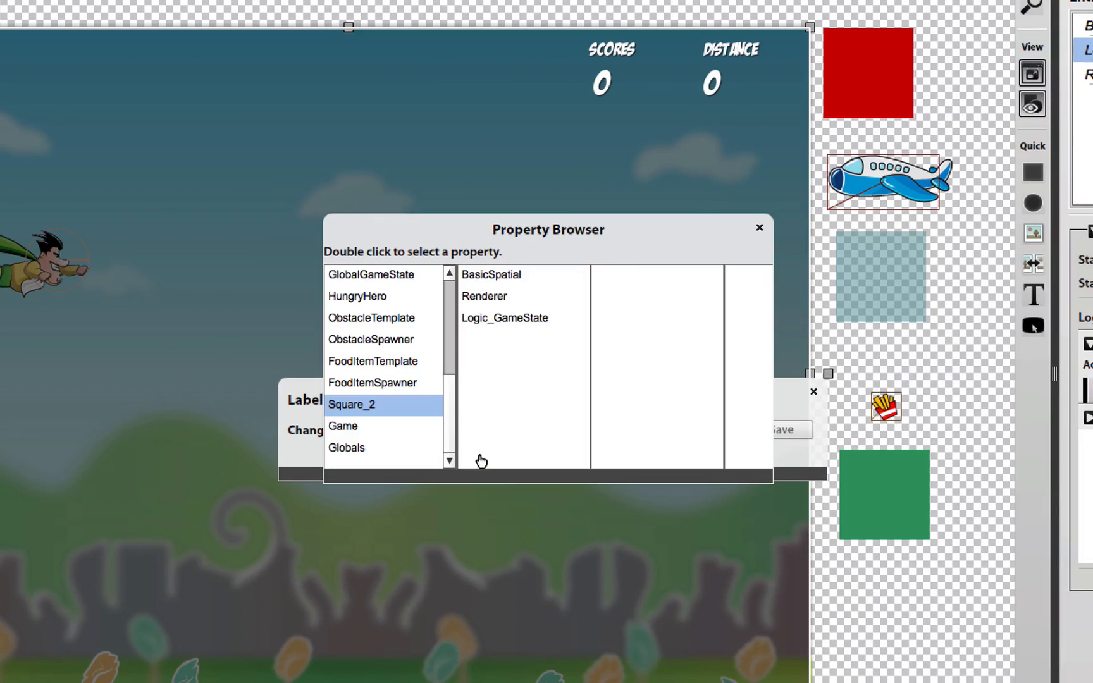
left_click(529, 289)
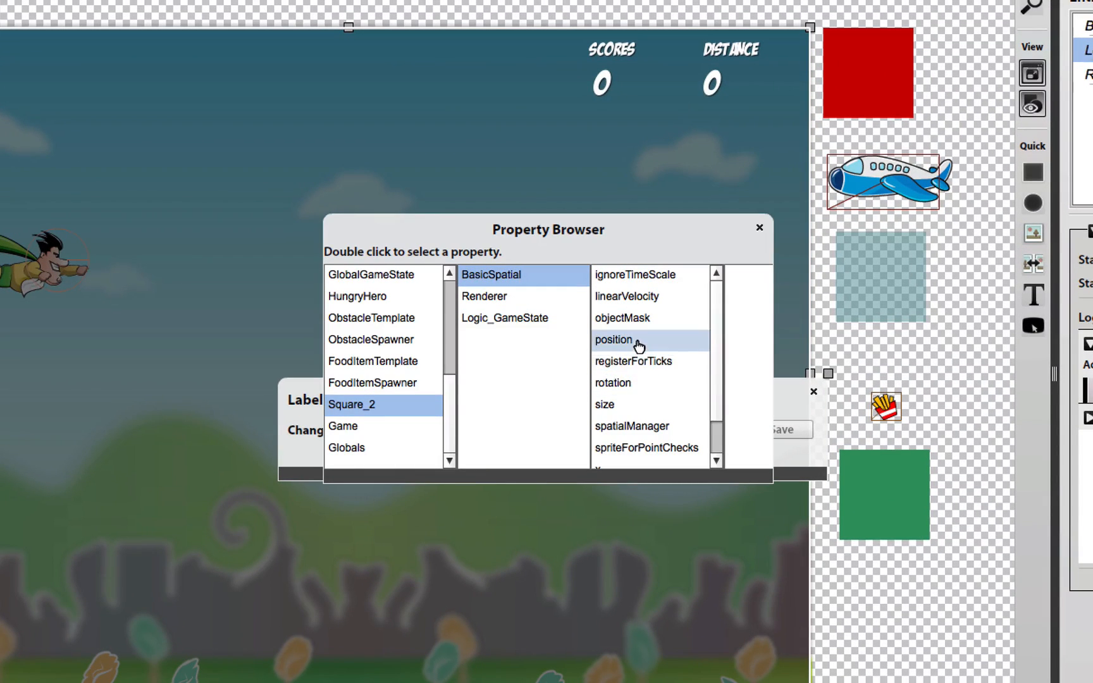
scroll(639, 380, "down", 1)
double_click(627, 447)
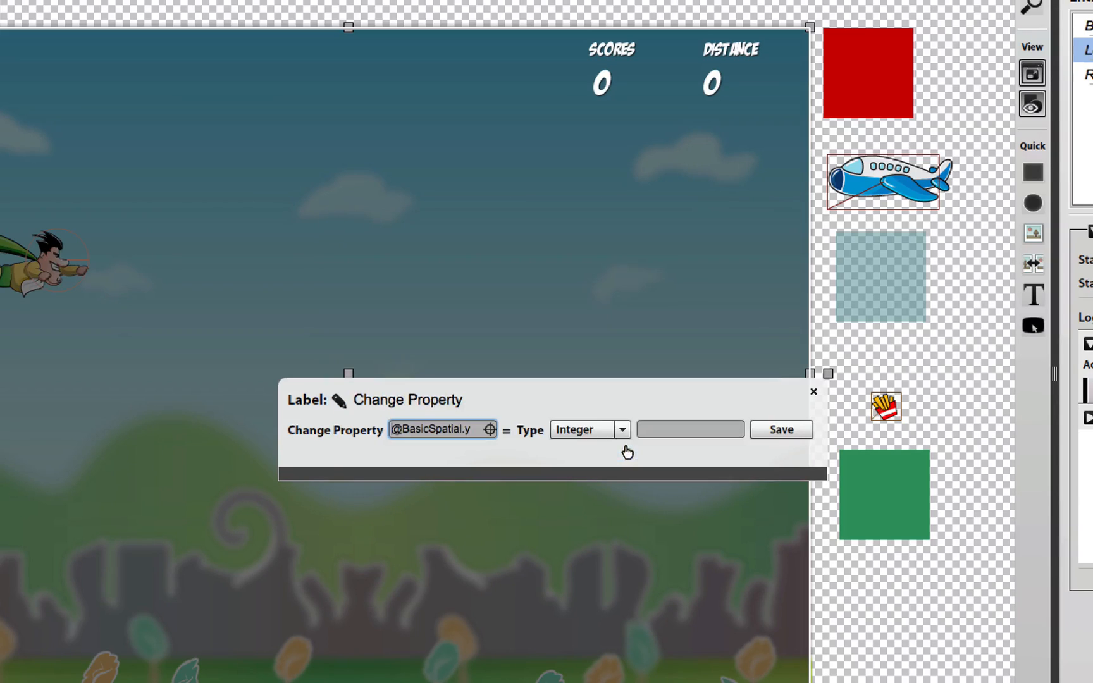
left_click(624, 430)
left_click(685, 438)
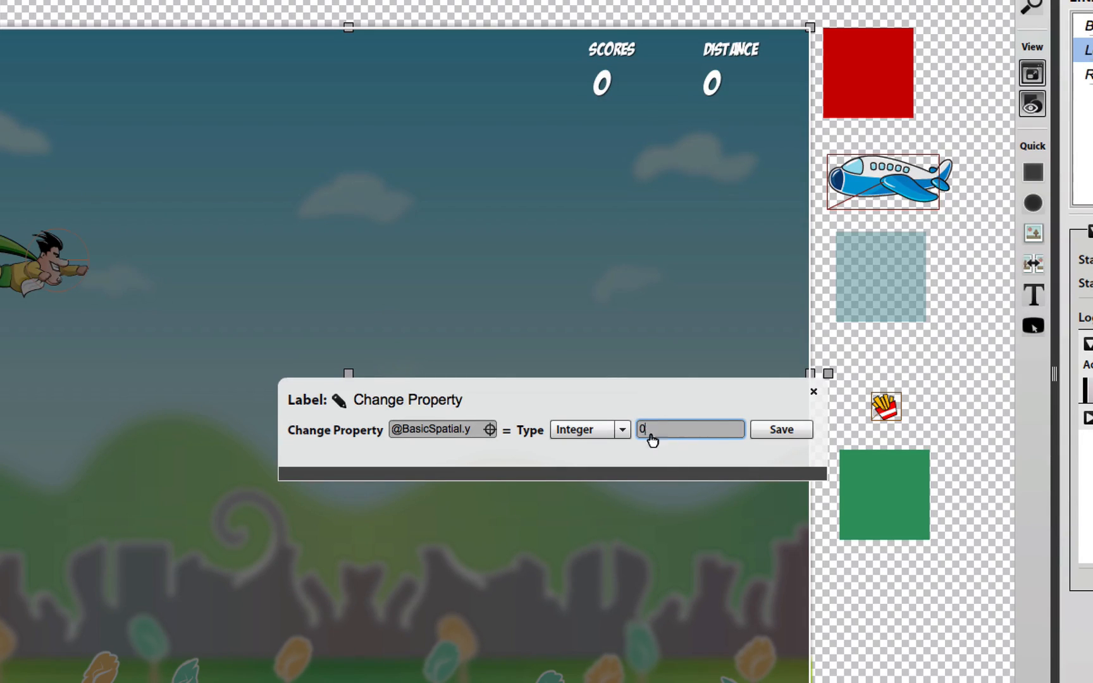
Step: Label the GAME_PAUSED action MoveOnScreen and save it
left_click(366, 405)
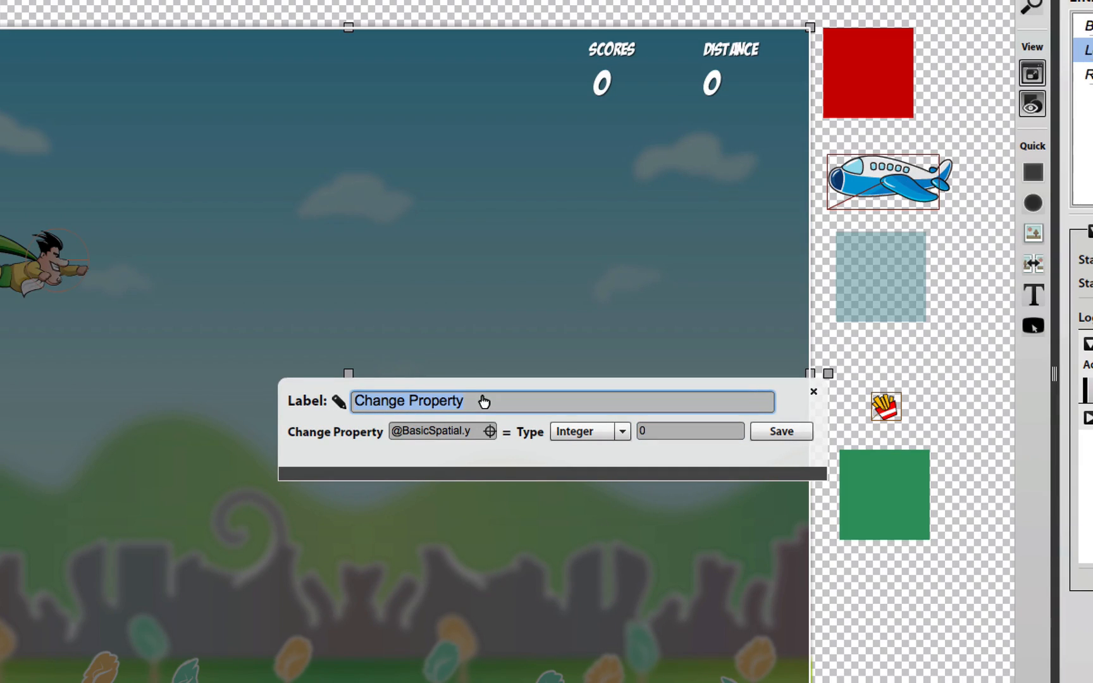
type("Set")
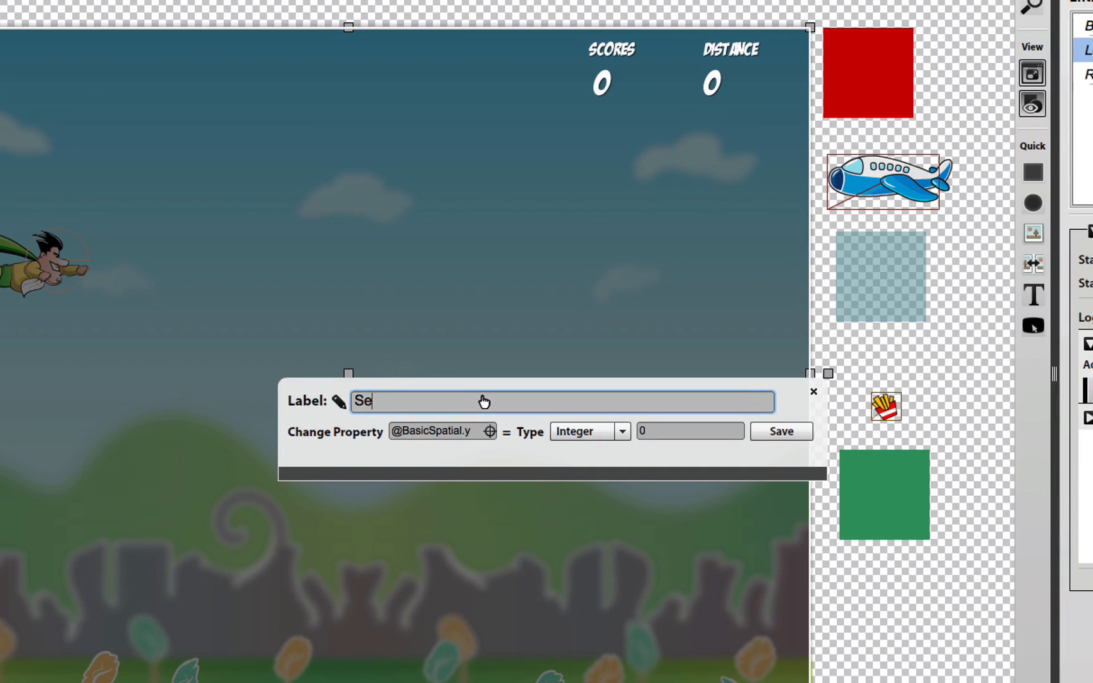
key("BackSpace")
key("BackSpace")
type("MoveOnScre")
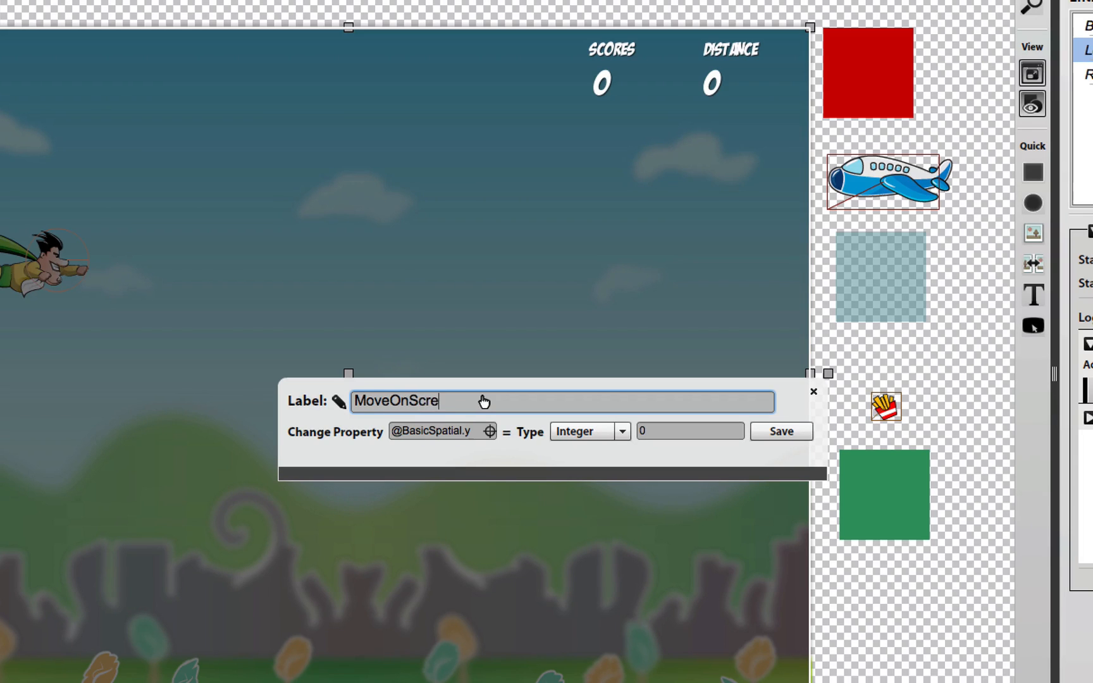
type("en")
left_click(806, 433)
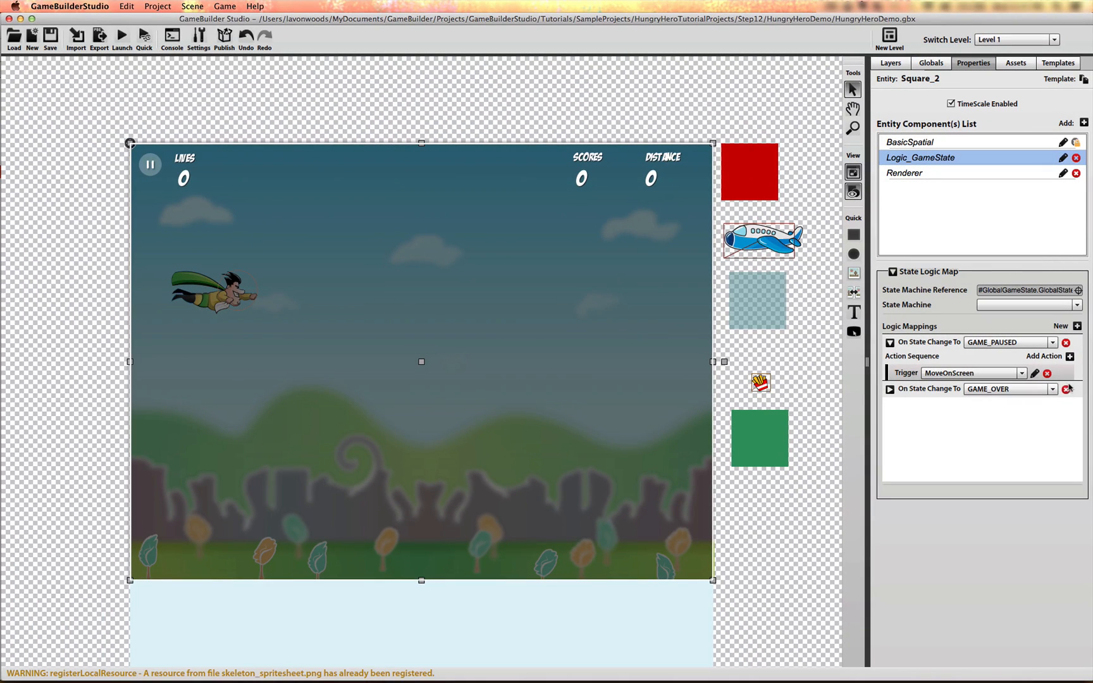
Step: Add a Change Property action to the GAME_OVER mapping that sets the overlay's BasicSpatial y to the integer 0
left_click(890, 389)
left_click(1070, 403)
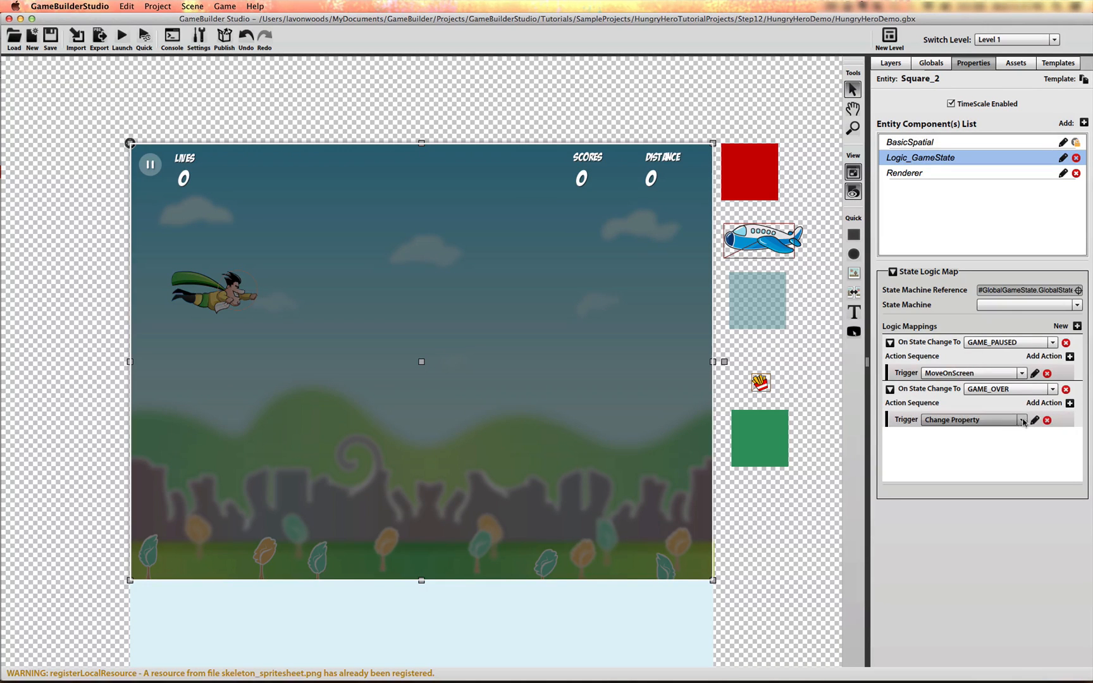
left_click(1035, 419)
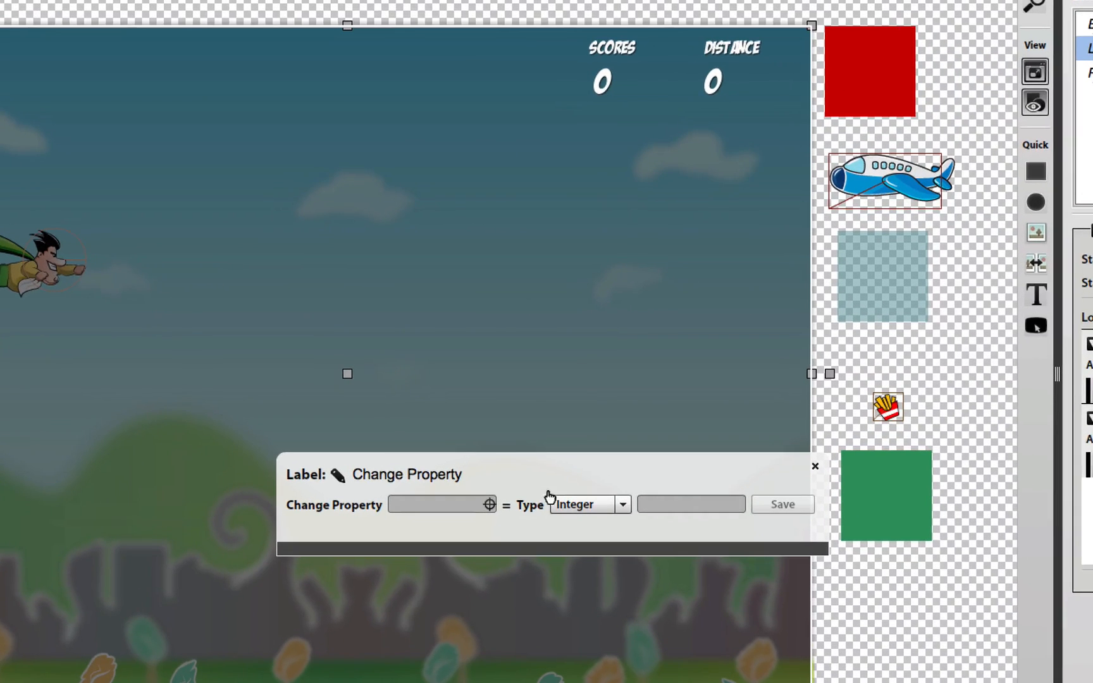
left_click(488, 506)
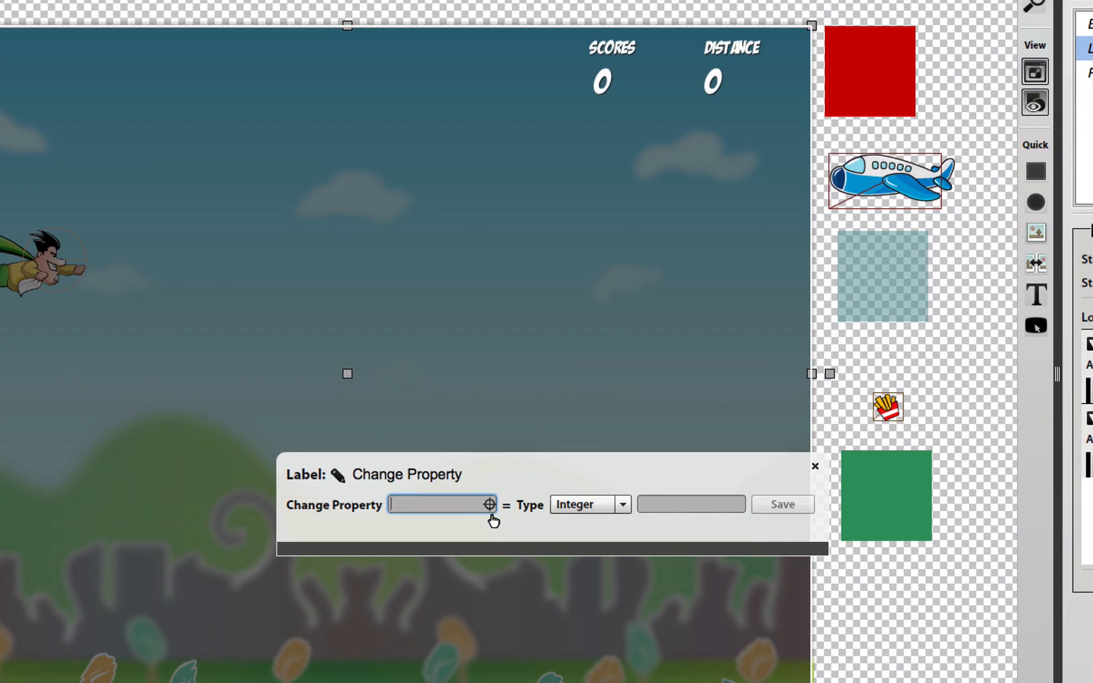
left_click(489, 505)
left_click(498, 279)
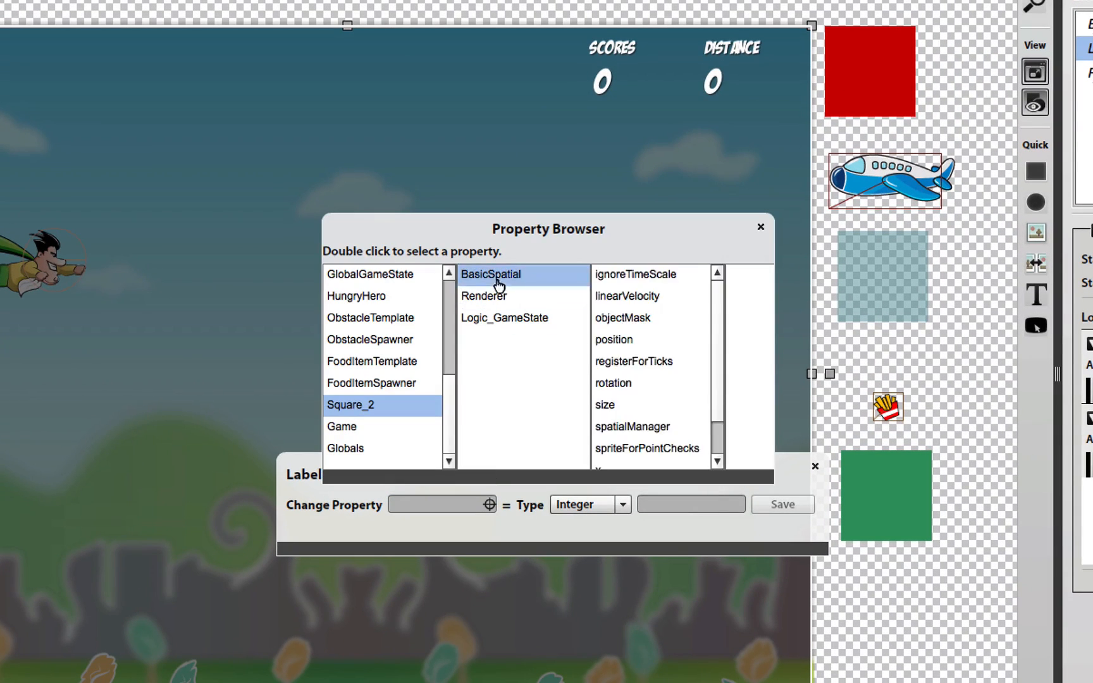
scroll(633, 408, "down", 1)
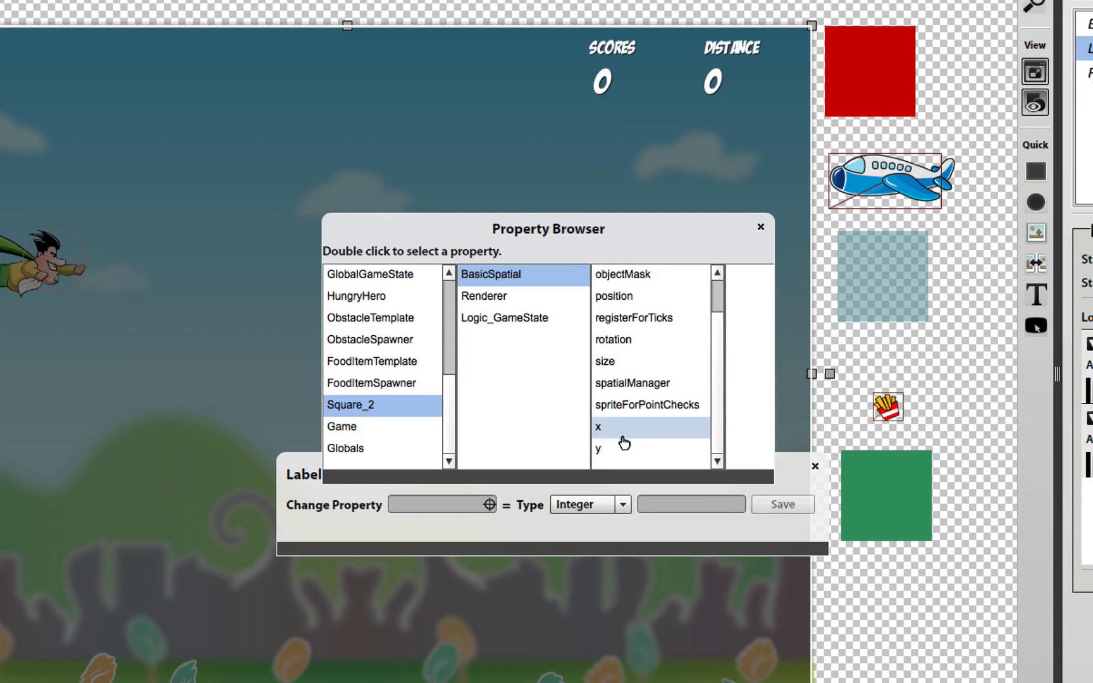
double_click(622, 448)
left_click(661, 507)
type("0")
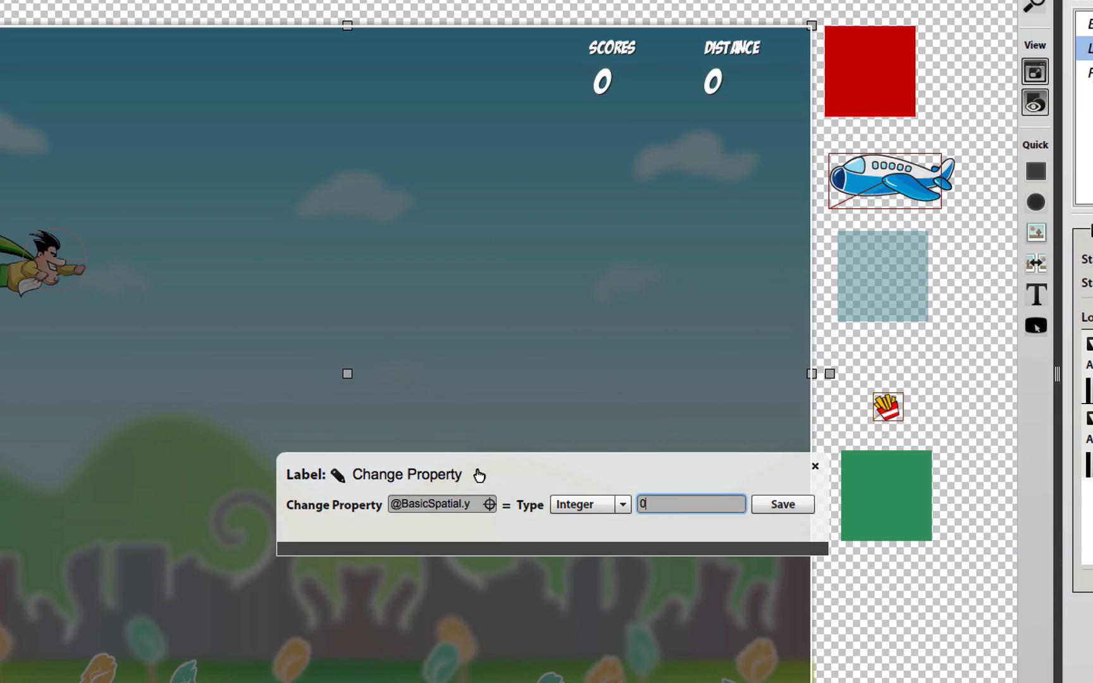
Step: Label the GAME_OVER action MoveOnScreen and save it
left_click(339, 478)
type("MoveOnSc")
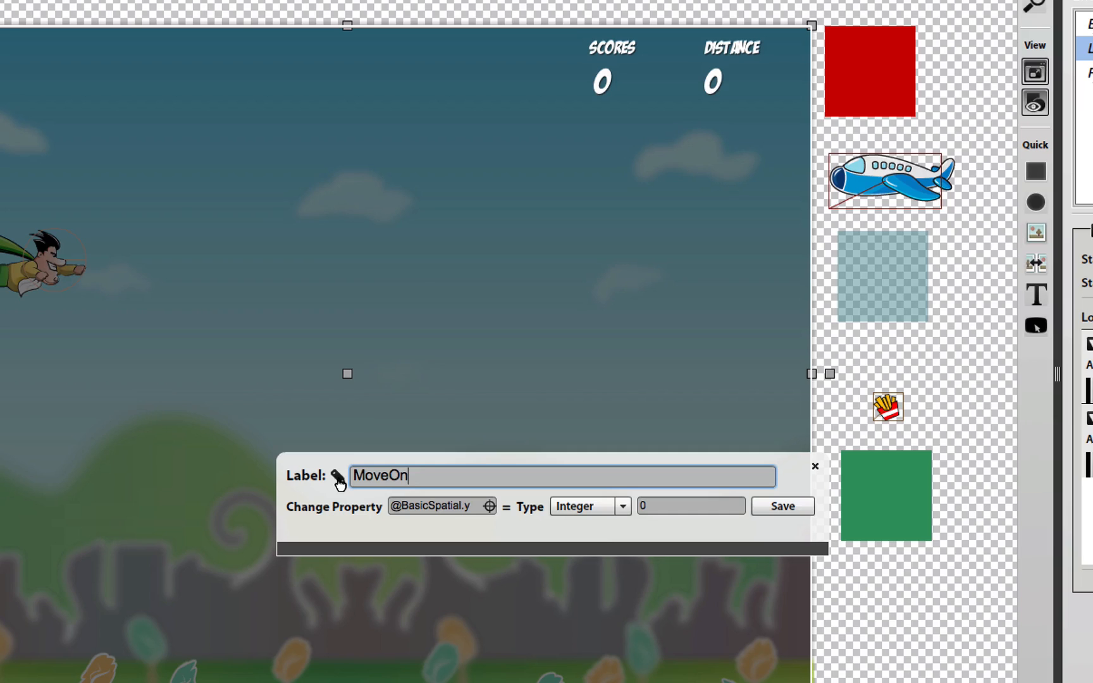
type("reen")
left_click(783, 506)
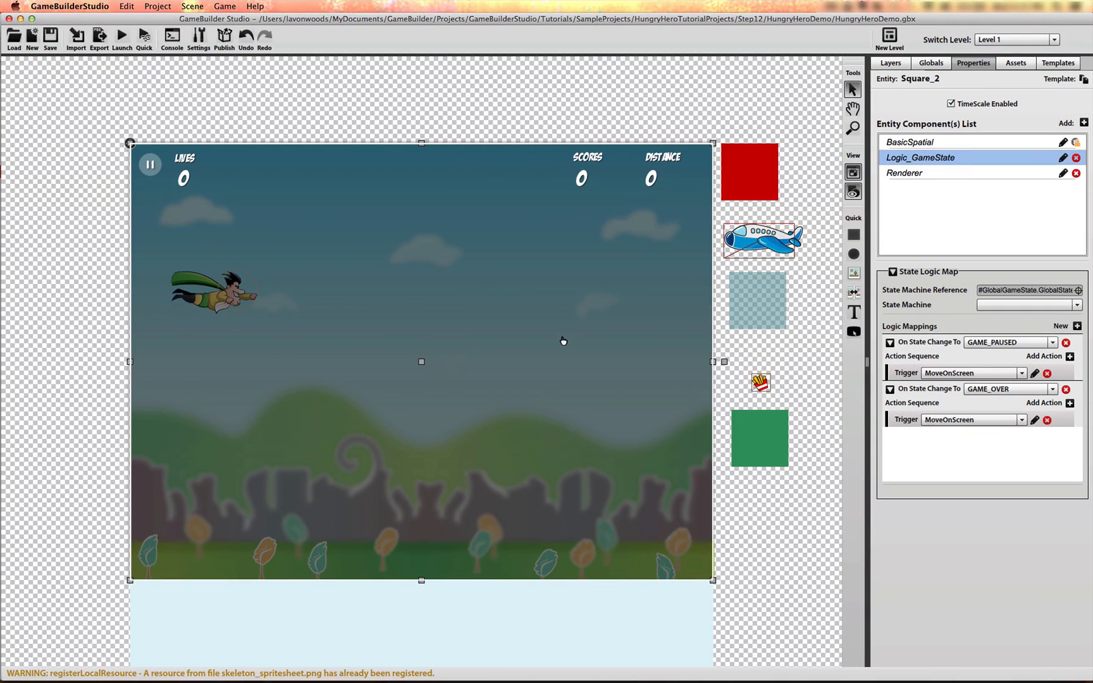
Step: Add a third logic mapping that runs when the state changes to GAME_RUNNING
left_click(1076, 326)
left_click(1017, 440)
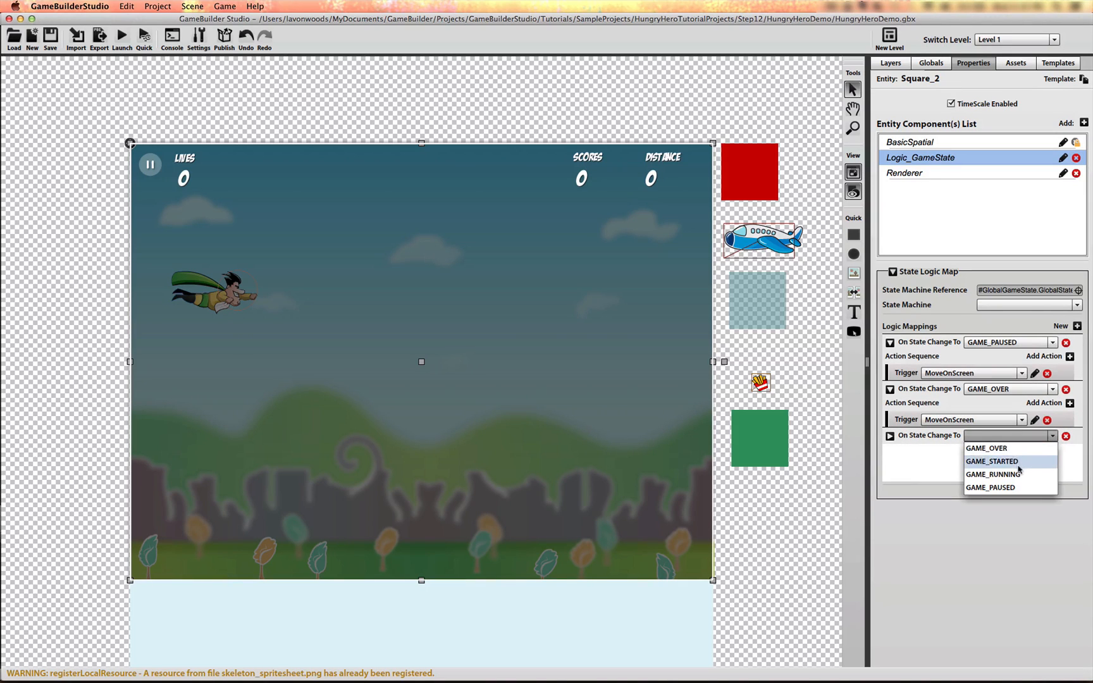
left_click(1019, 473)
left_click(1014, 439)
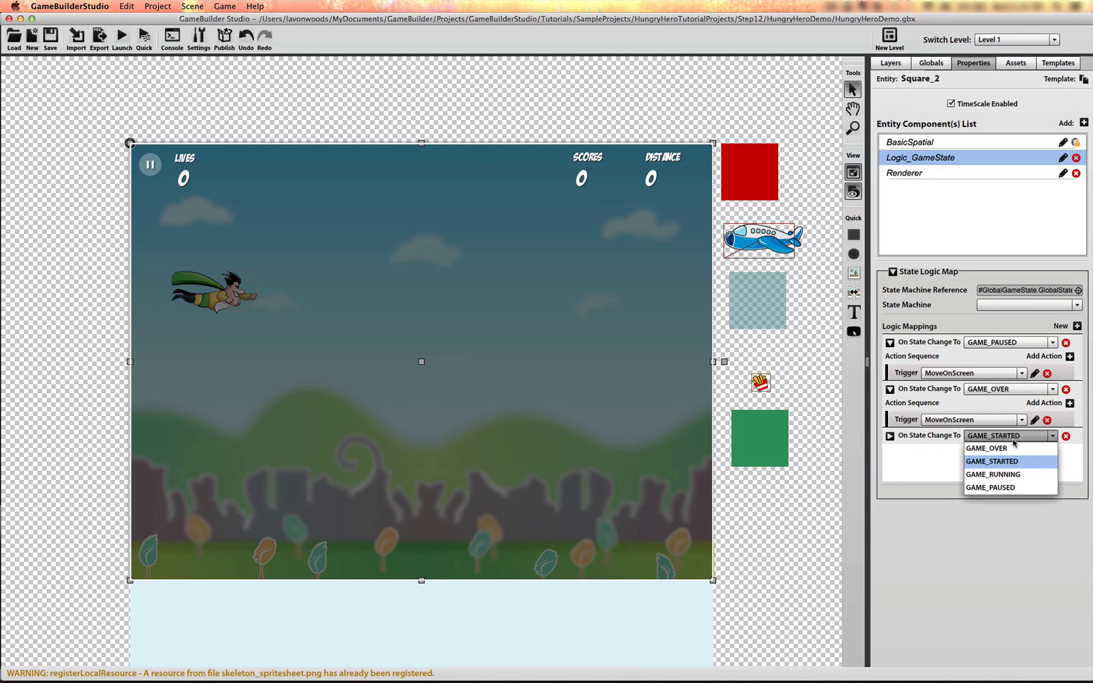
left_click(1014, 475)
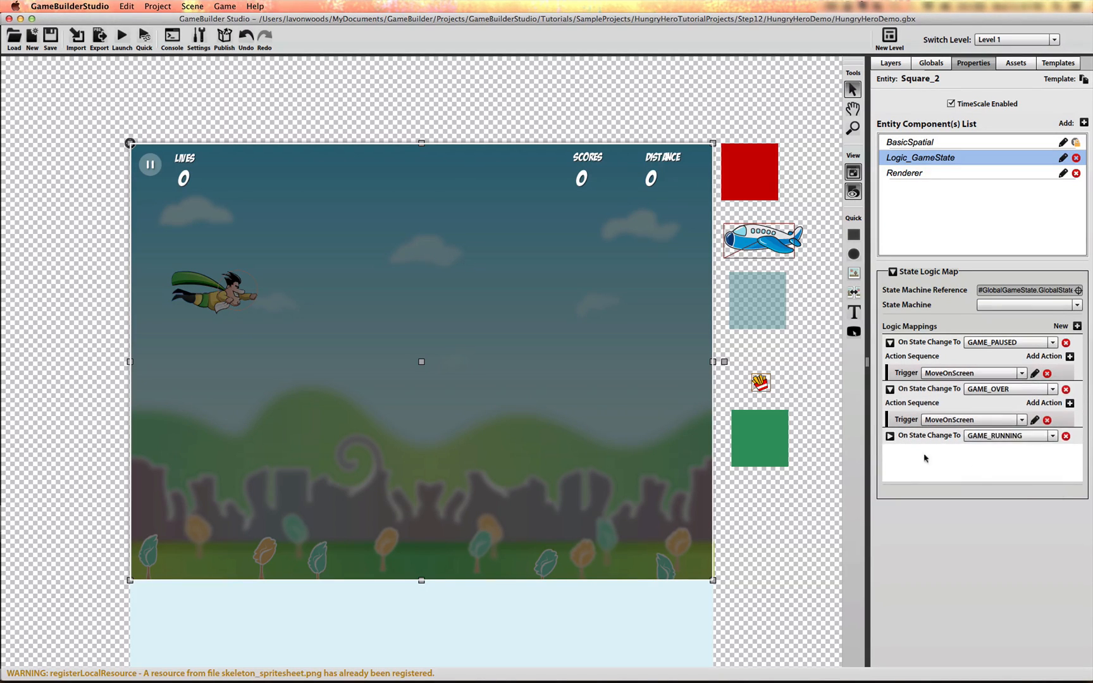
Step: Add a Change Property action to the GAME_RUNNING mapping and target the overlay's BasicSpatial y property
left_click(891, 436)
left_click(1070, 450)
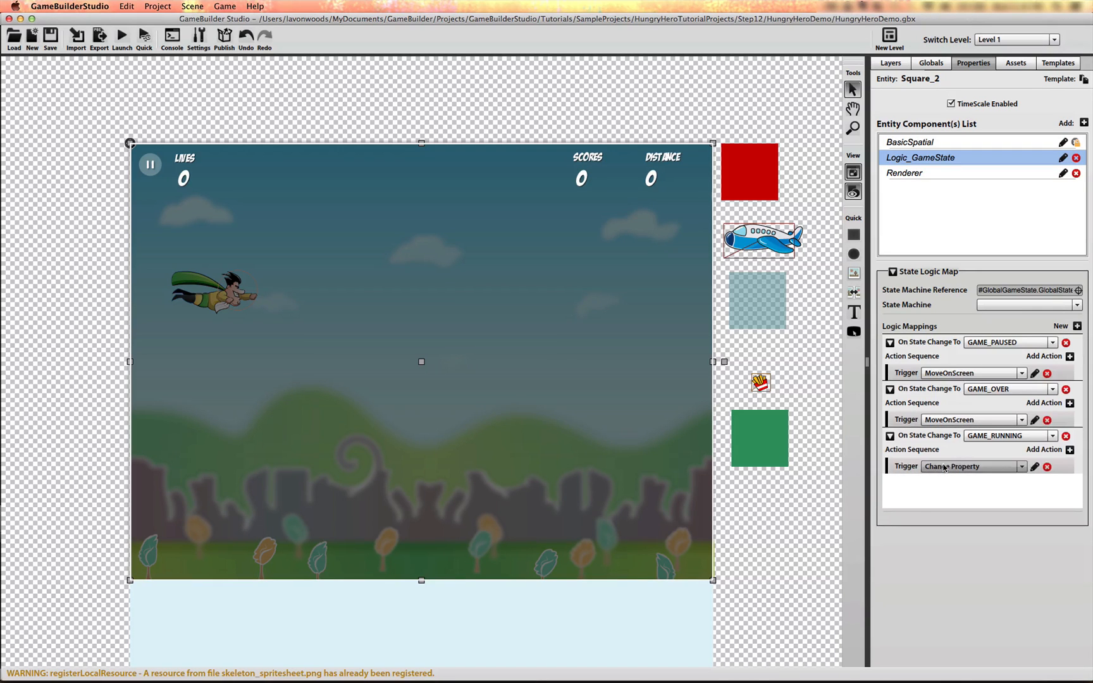
left_click(1036, 466)
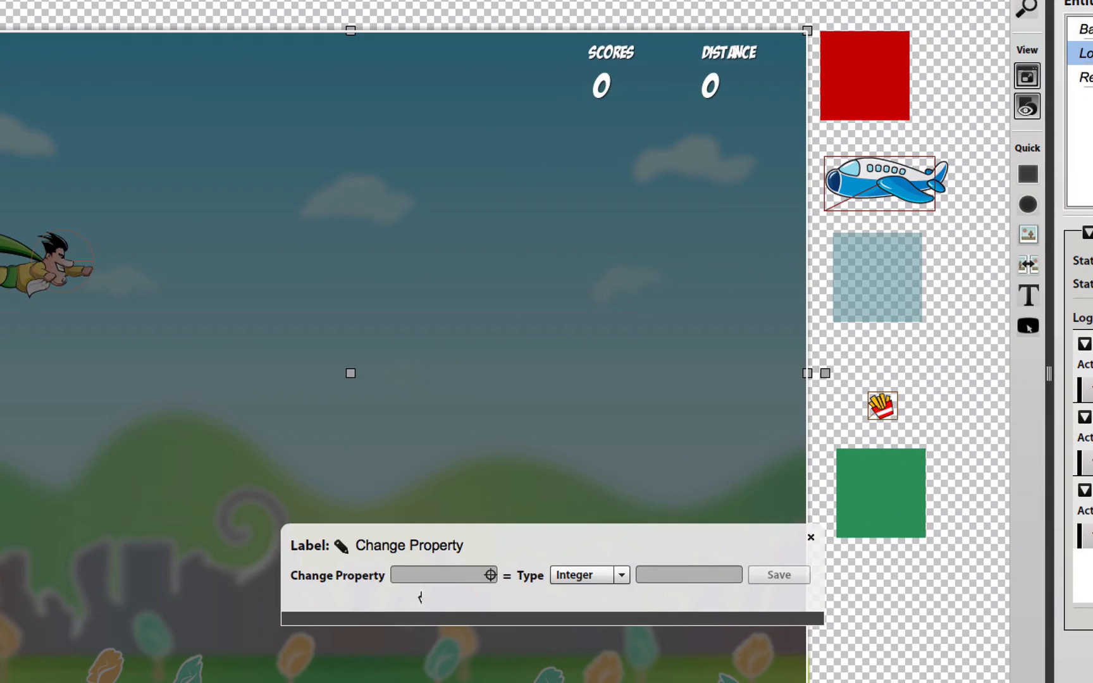
left_click(491, 575)
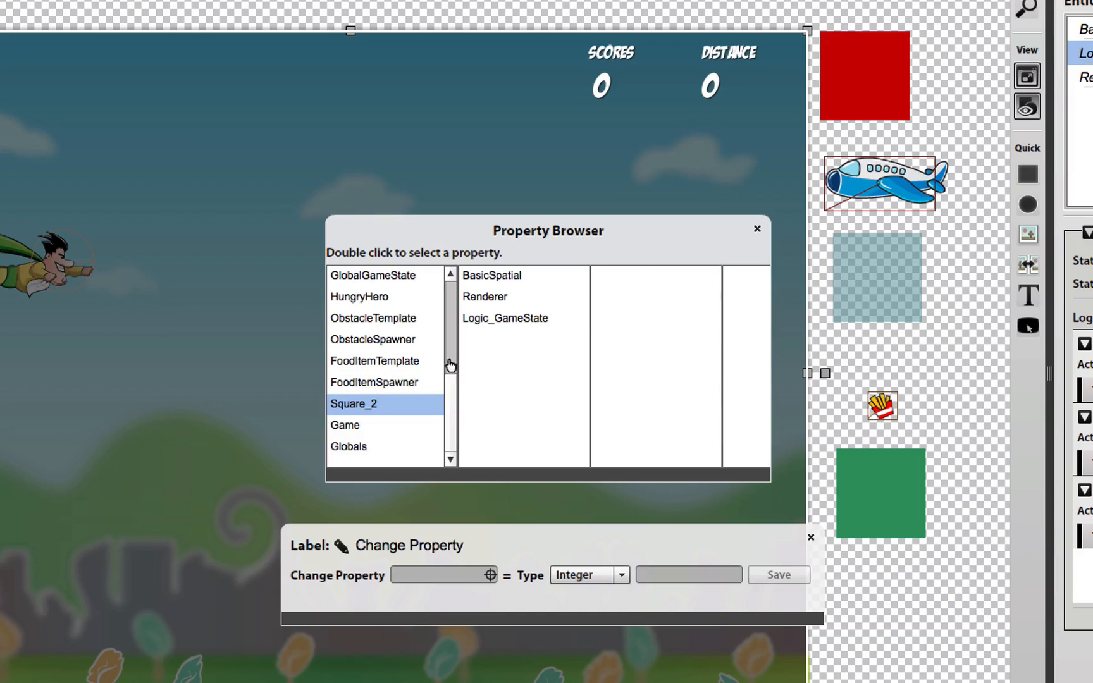
left_click(514, 277)
scroll(593, 381, "down", 2)
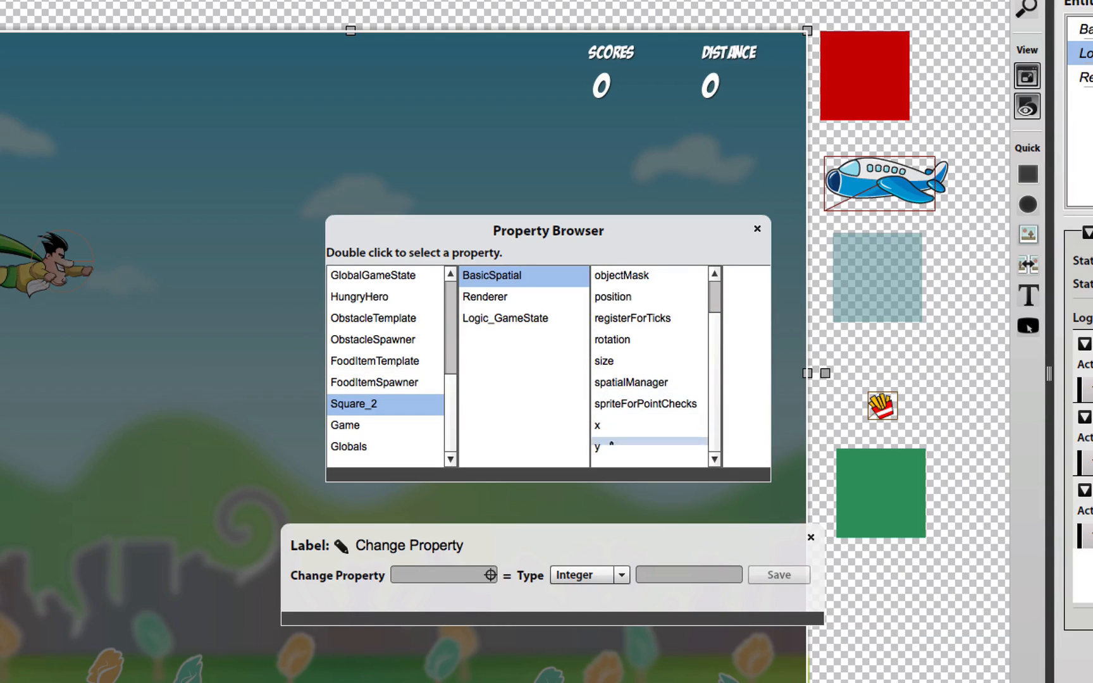
double_click(607, 448)
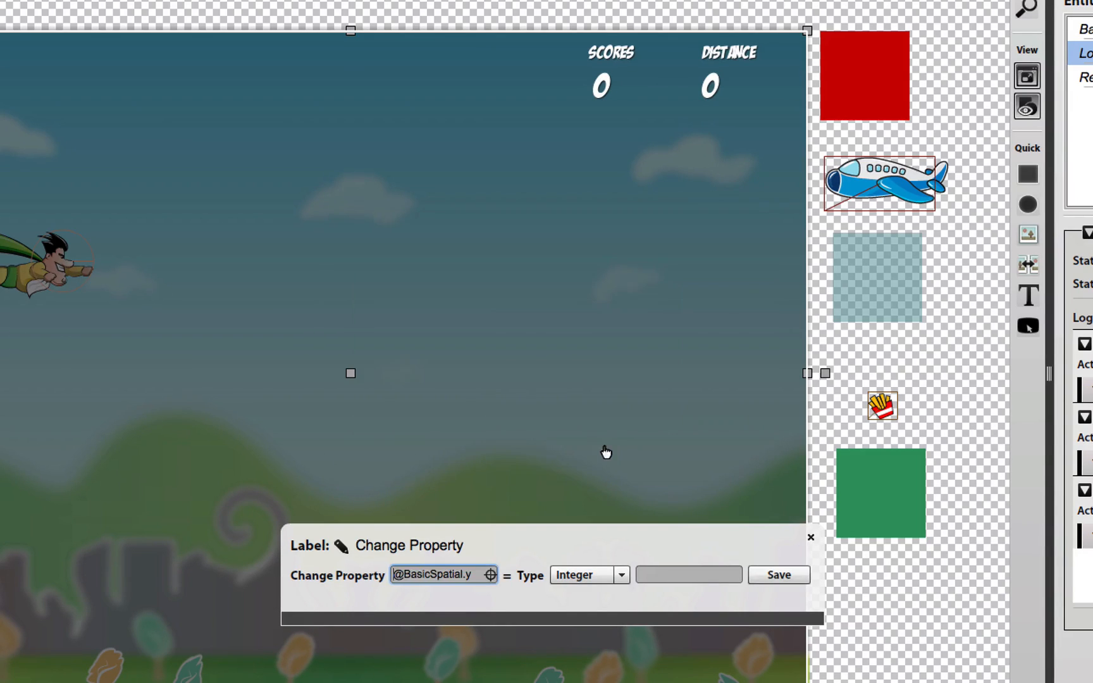
Step: Label the GAME_RUNNING action MoveOffScreen
left_click(377, 548)
type("MoveOffS")
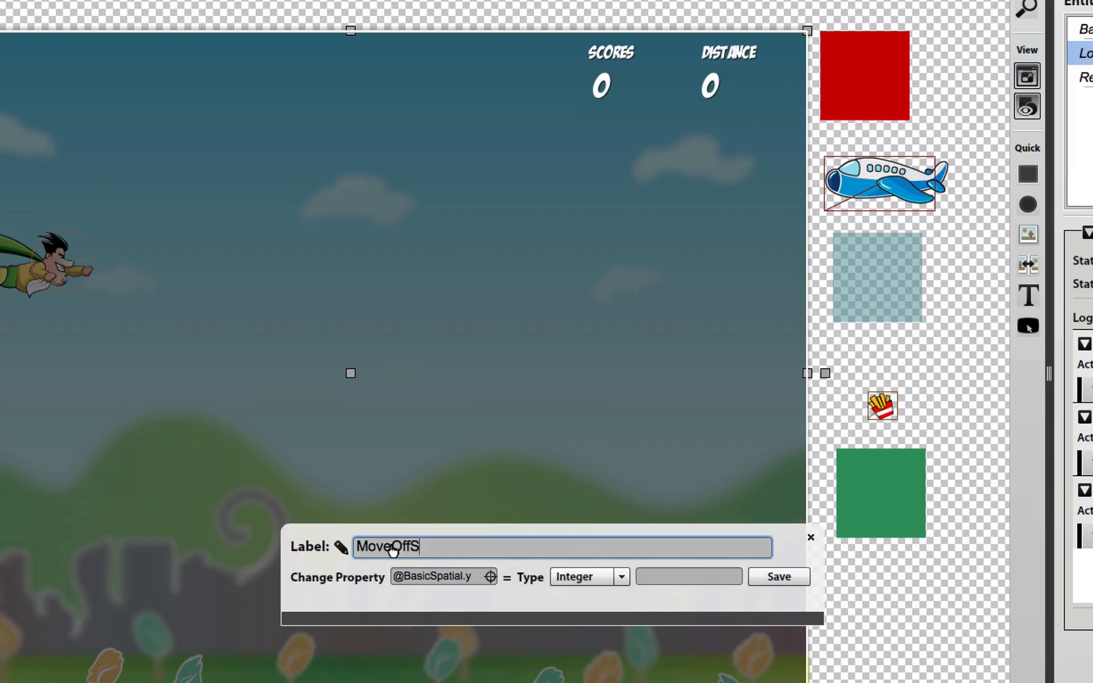
type("creen")
key("Return")
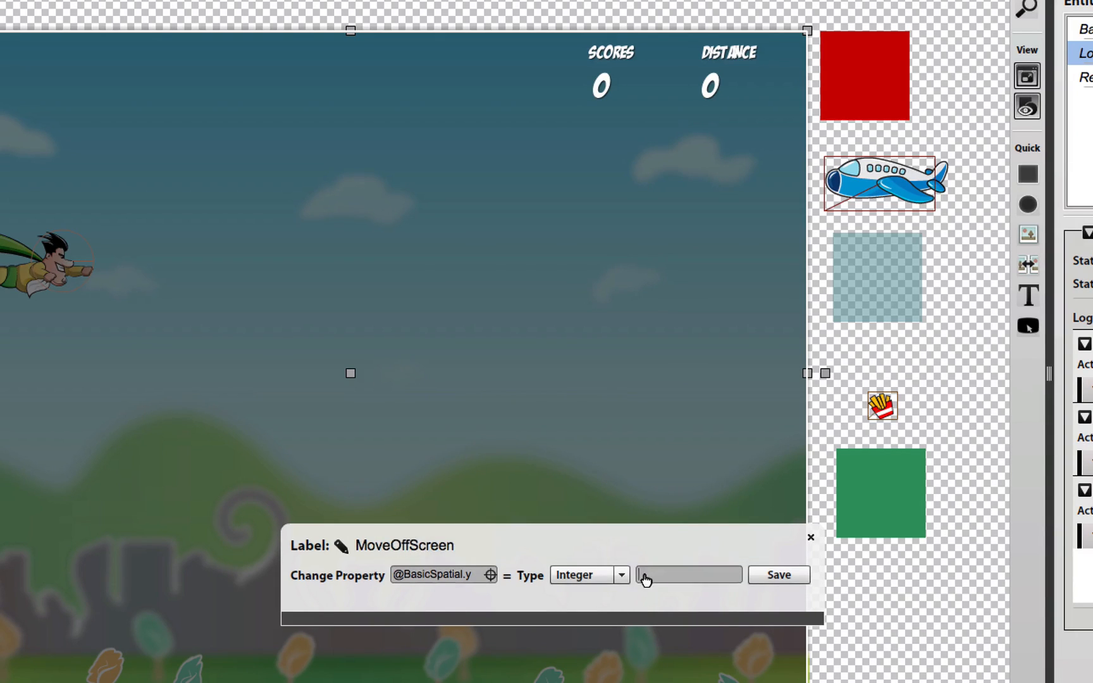
Step: Set the MoveOffScreen action's value to the expression Game.Screen.height and save the action
left_click(621, 576)
left_click(603, 615)
left_click(734, 576)
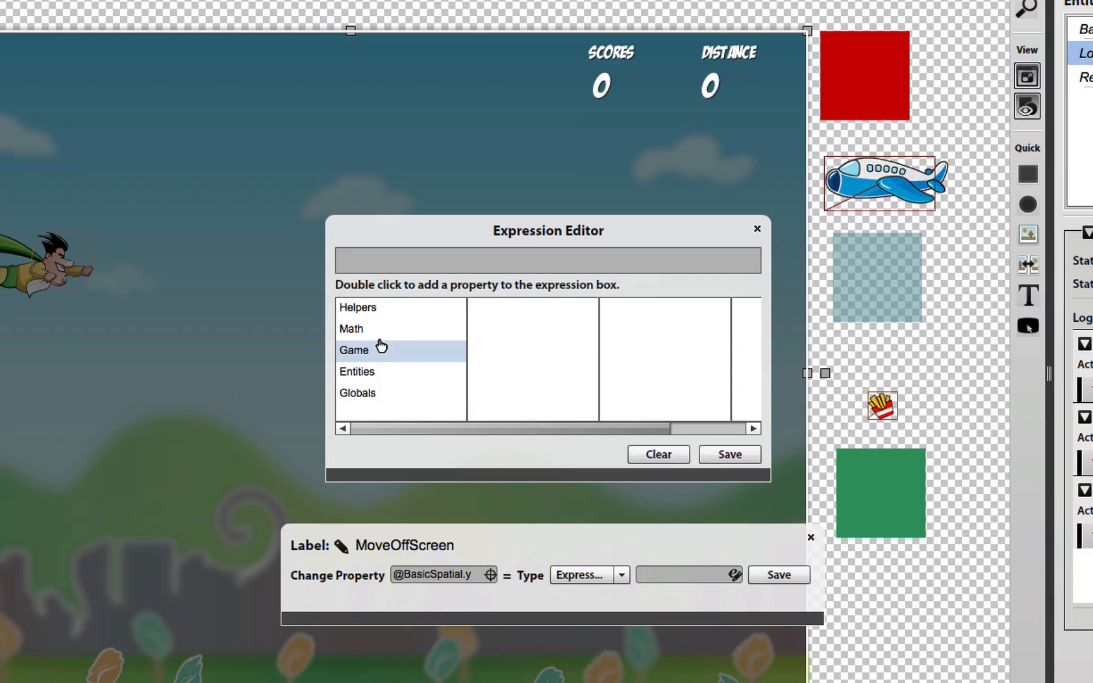
left_click(380, 350)
left_click(519, 372)
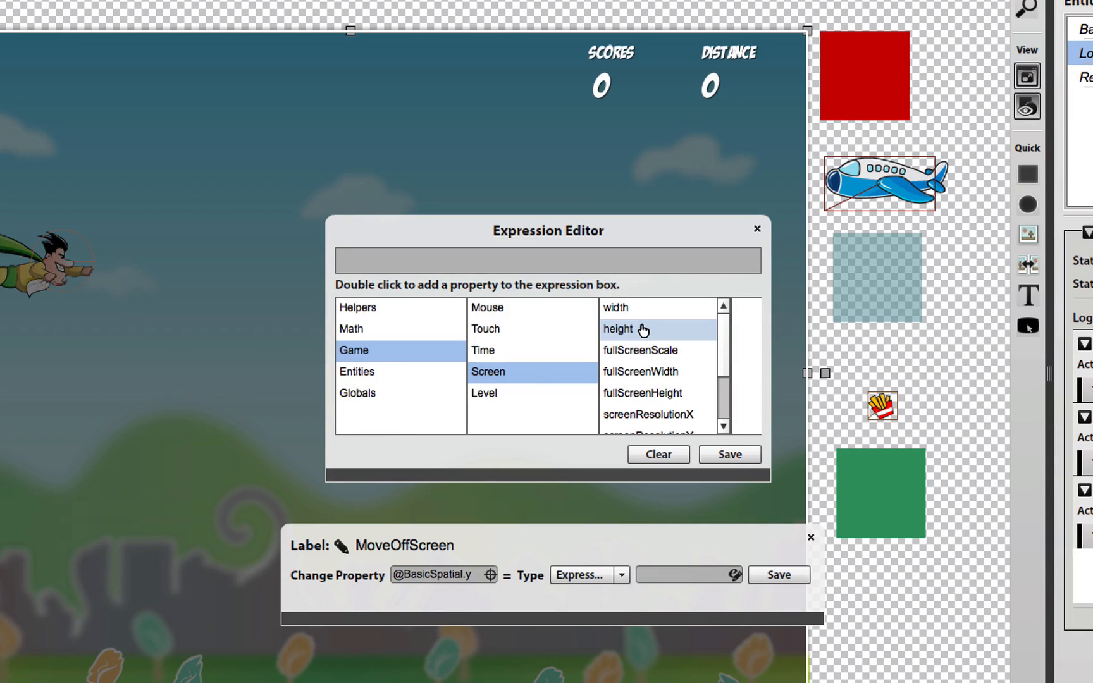
double_click(644, 330)
left_click(511, 265)
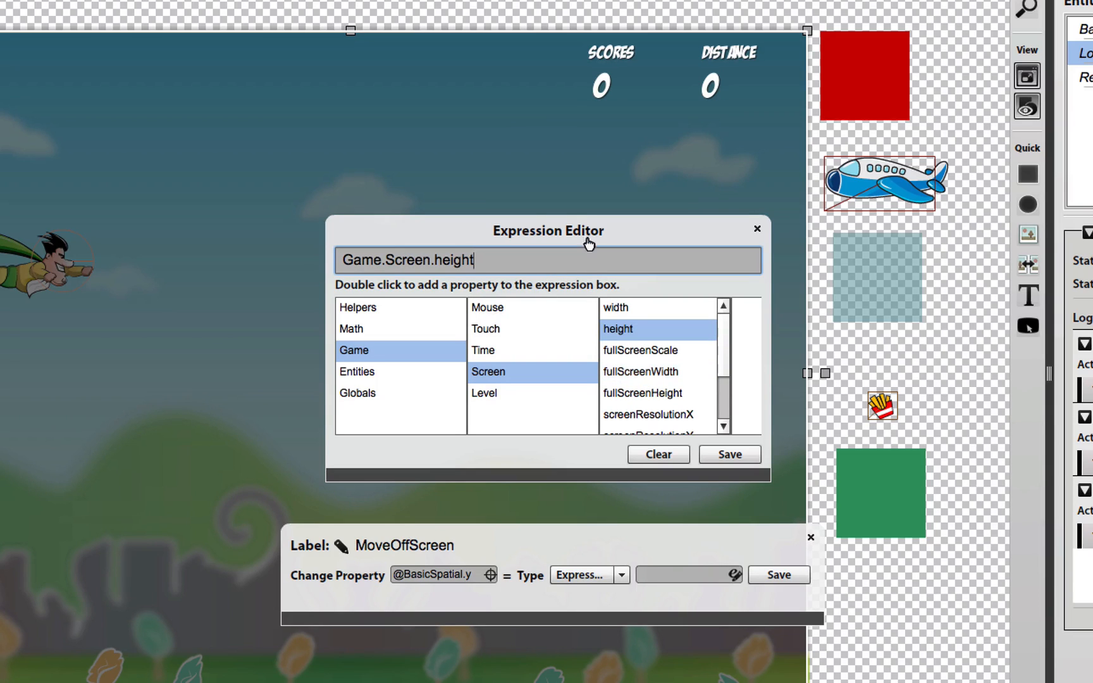
left_click(731, 454)
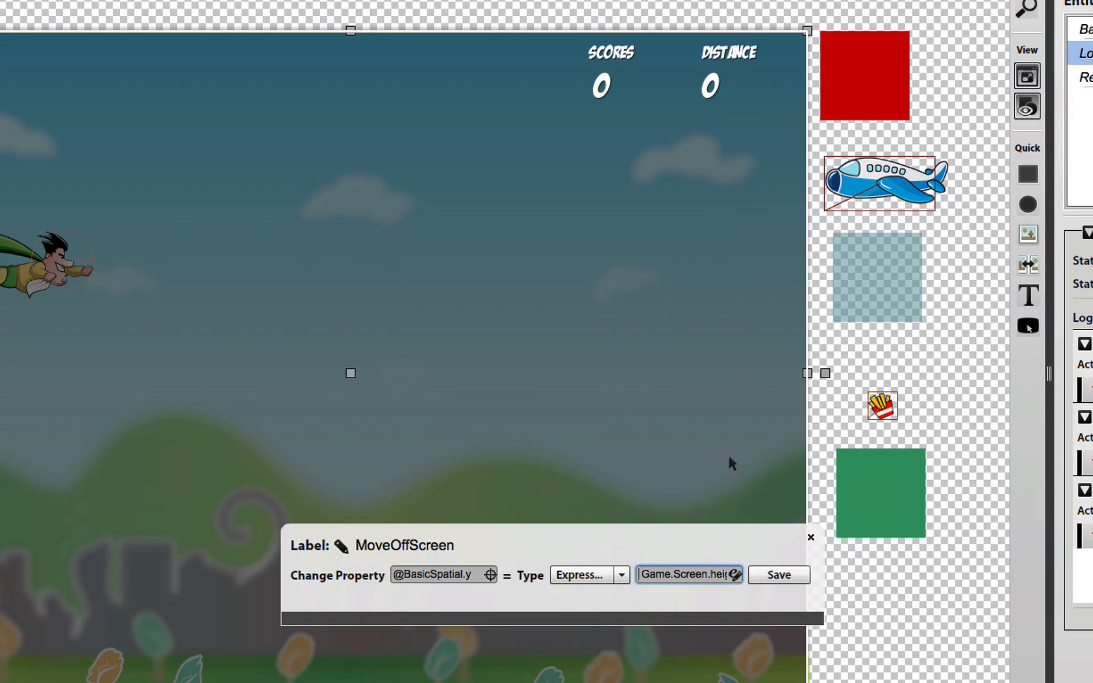
left_click(798, 580)
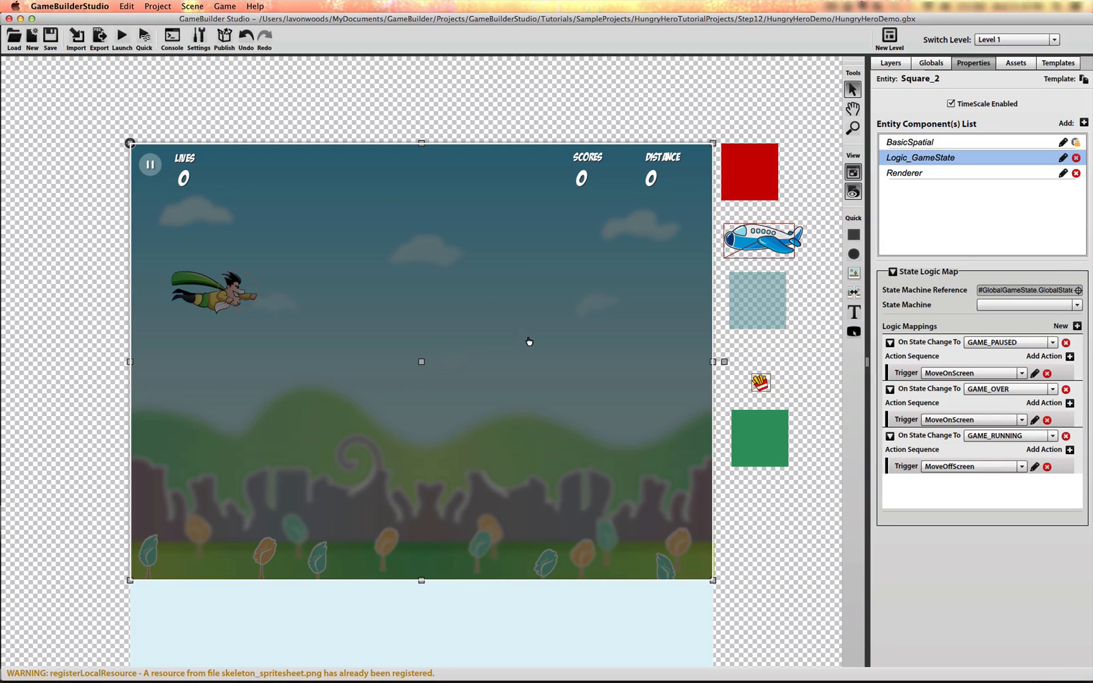
Step: Set the overlay entity's Y position to 768 in BasicSpatial and rename the entity PauseGameBG
left_click(952, 143)
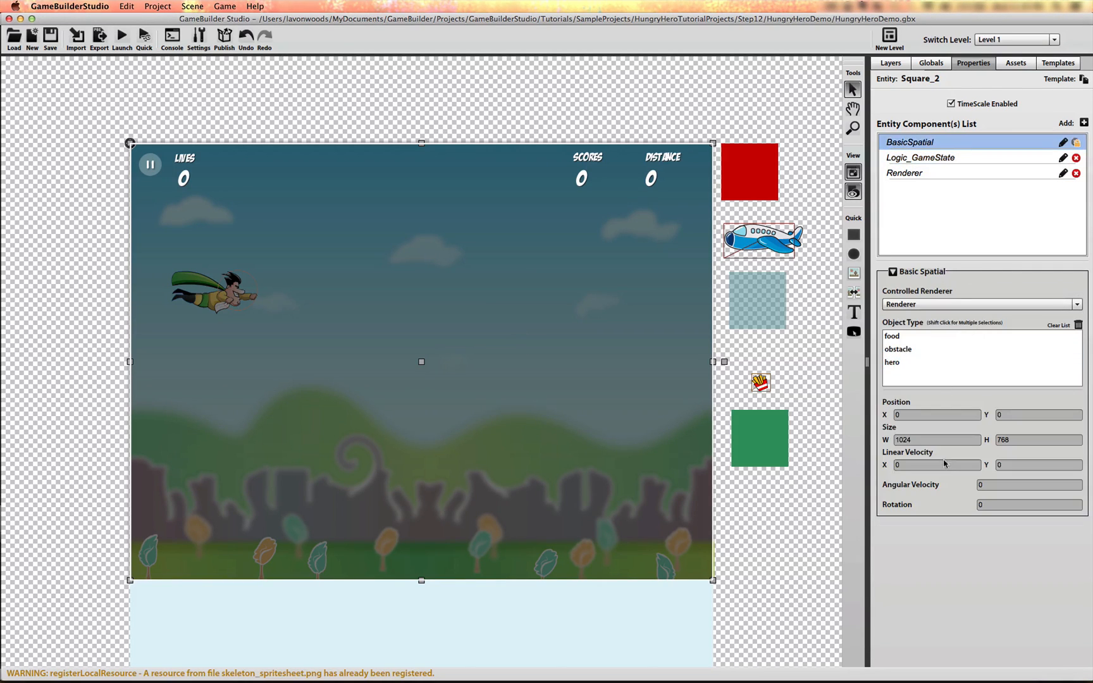
left_click(1002, 417)
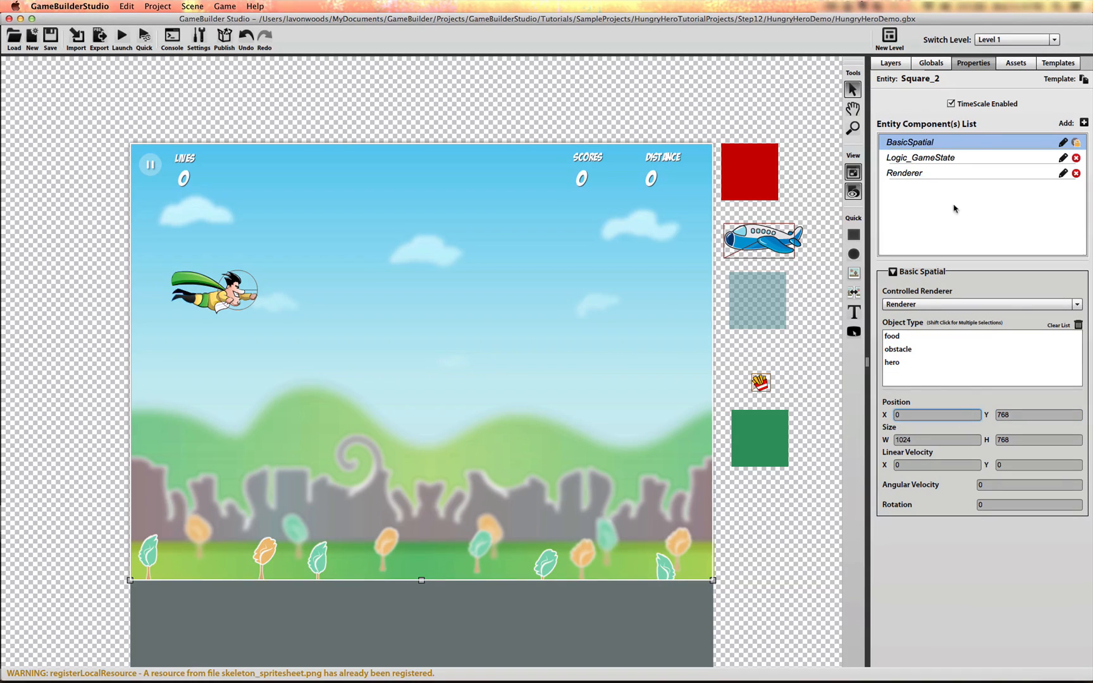
left_click(891, 62)
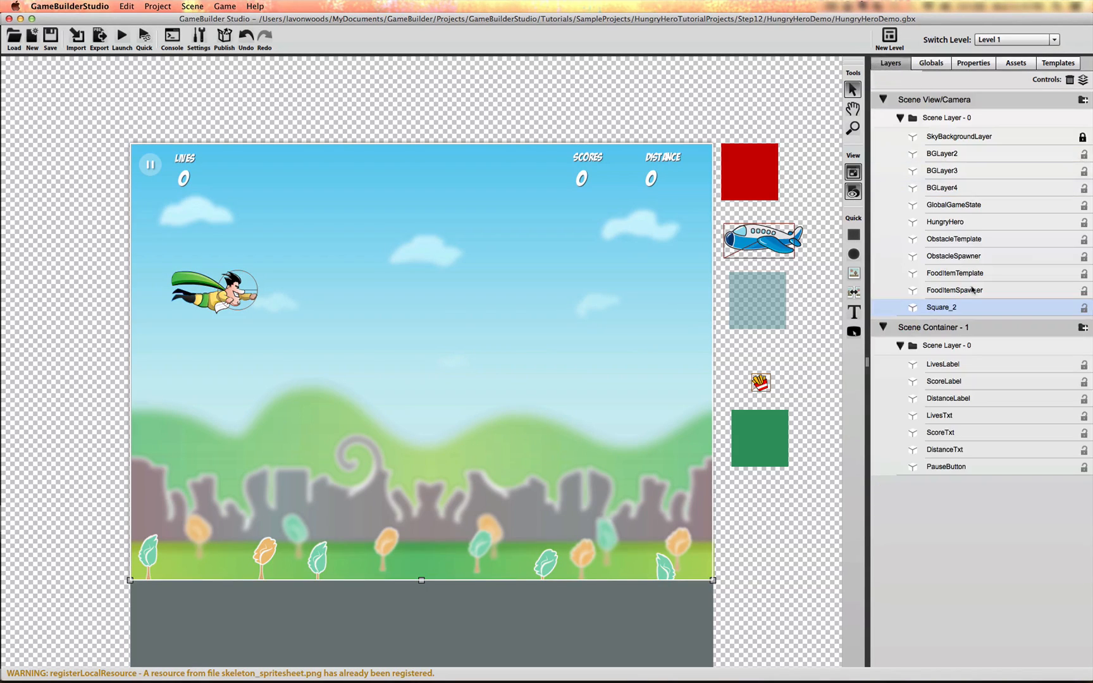
double_click(942, 310)
type("PauseGameBG")
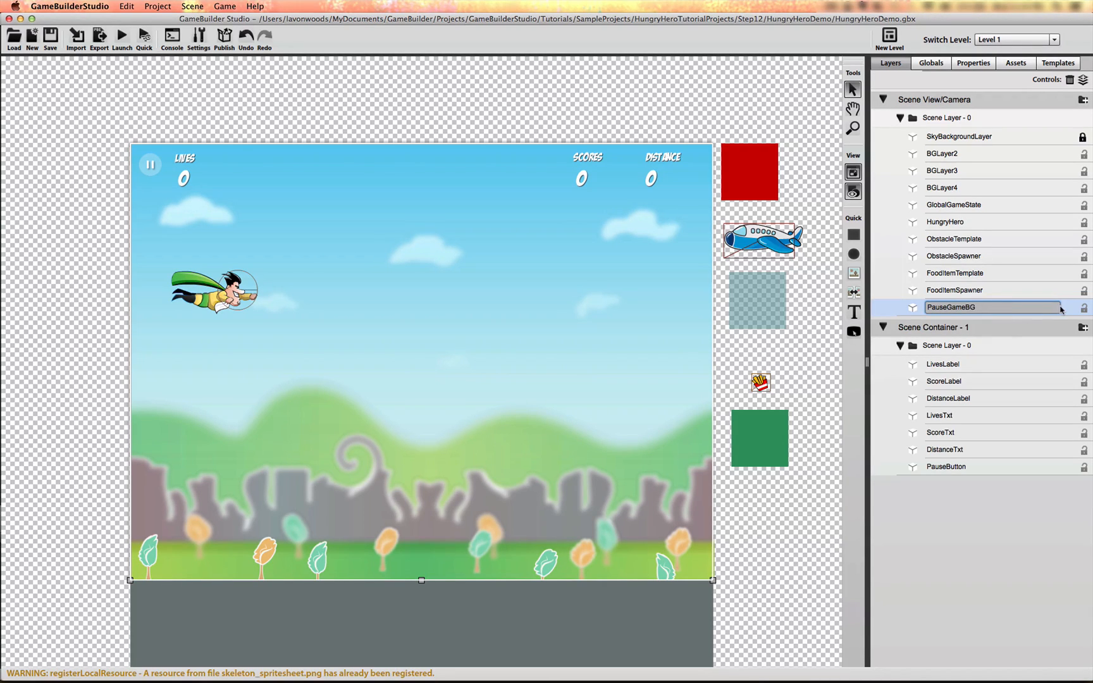
key("Return")
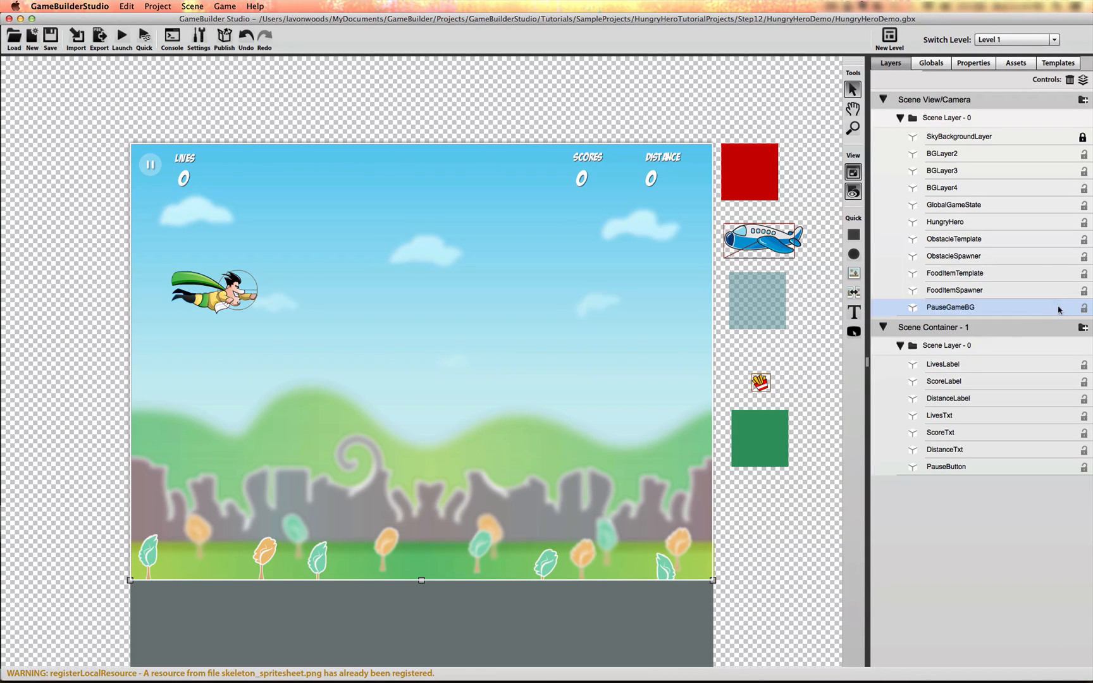
Step: Add a Rules Map component named Logic_PauseGame to the PauseButton entity and open its rule settings
left_click(974, 63)
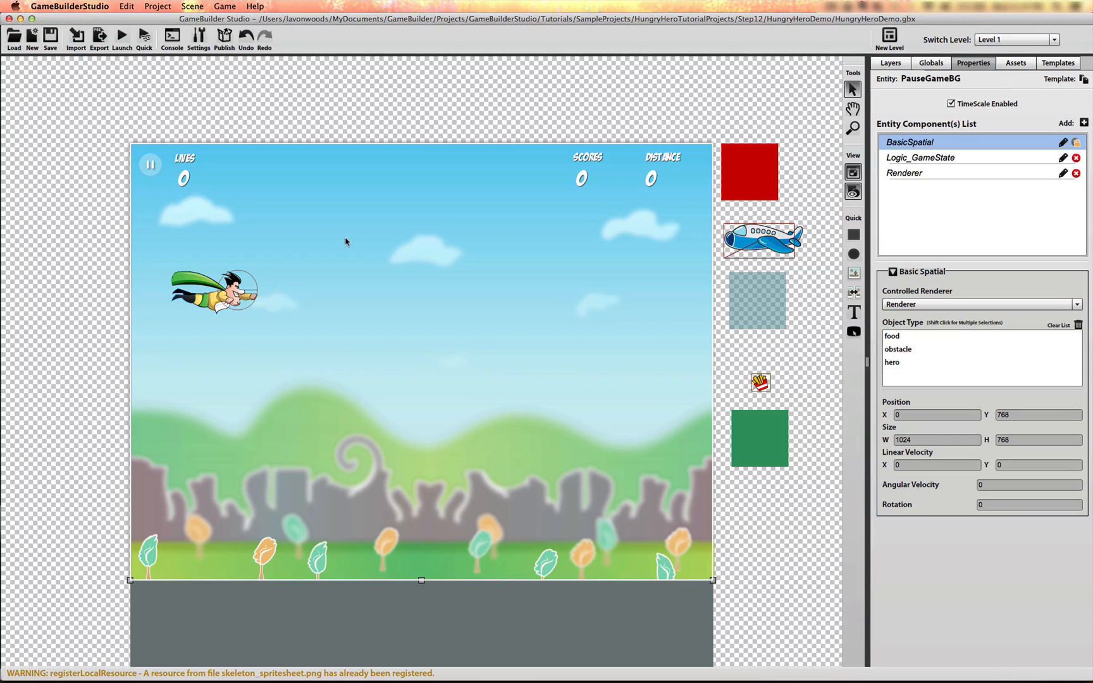
left_click(152, 164)
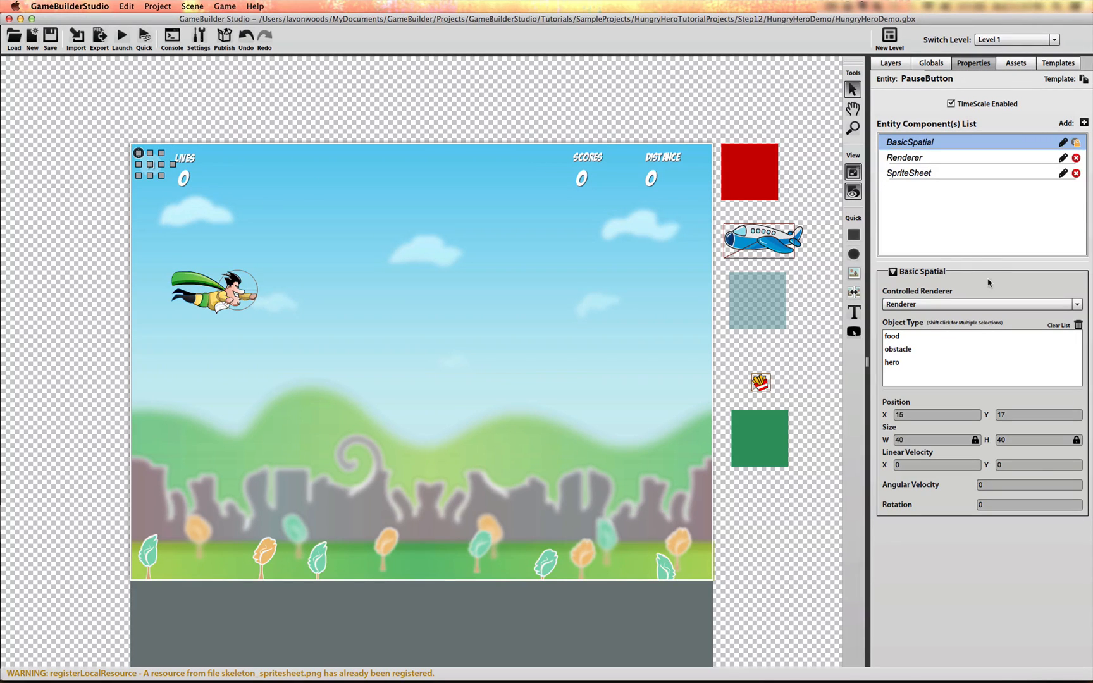
left_click(1084, 124)
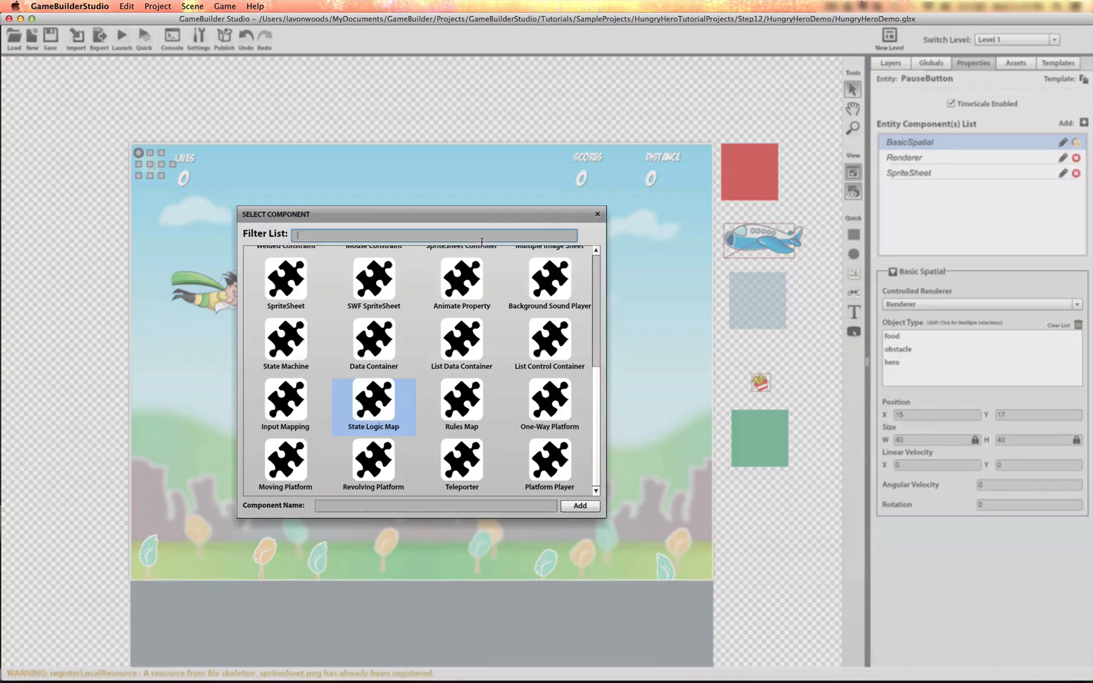
type("ru")
left_click(292, 297)
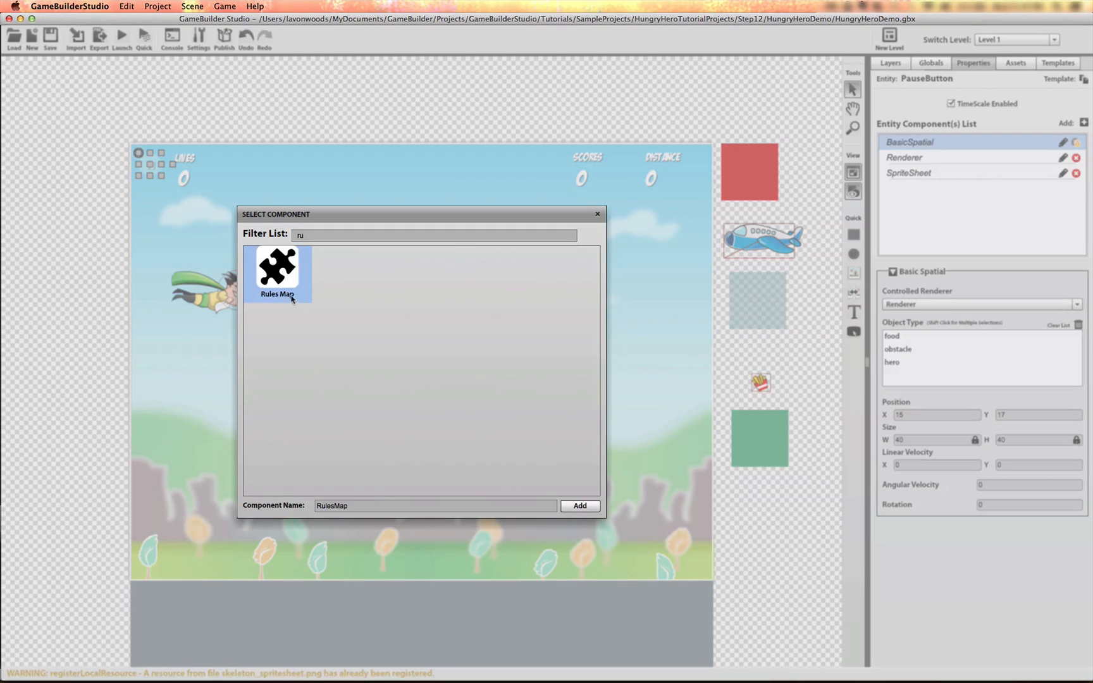
double_click(342, 508)
type("Logic_PauseGame")
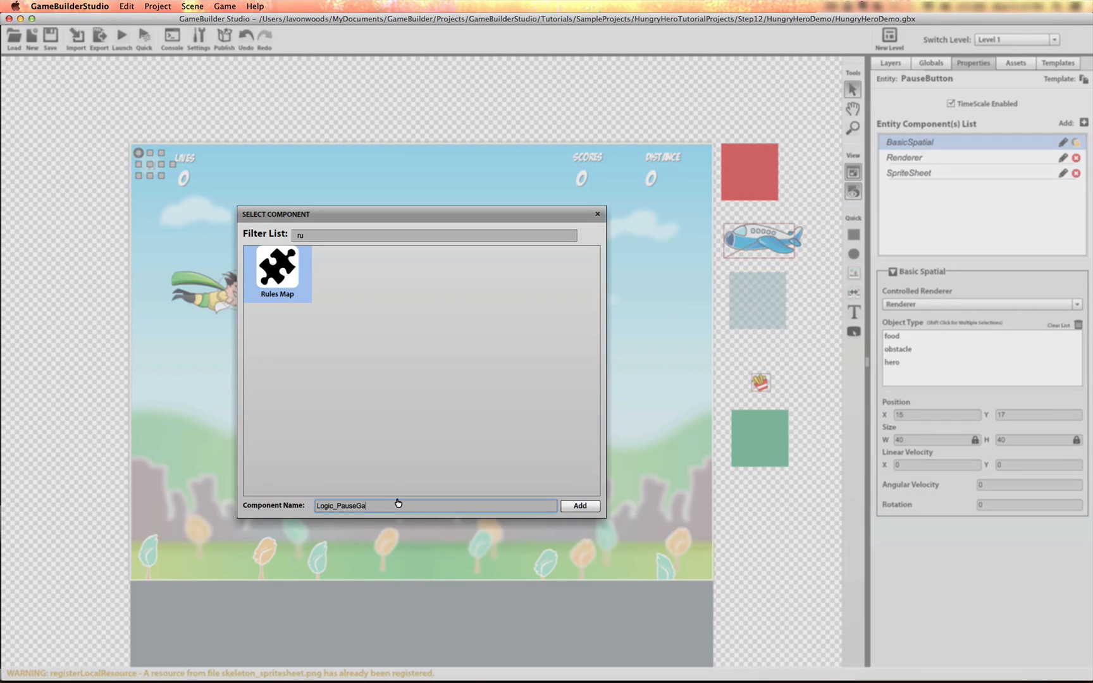
left_click(581, 506)
left_click(992, 162)
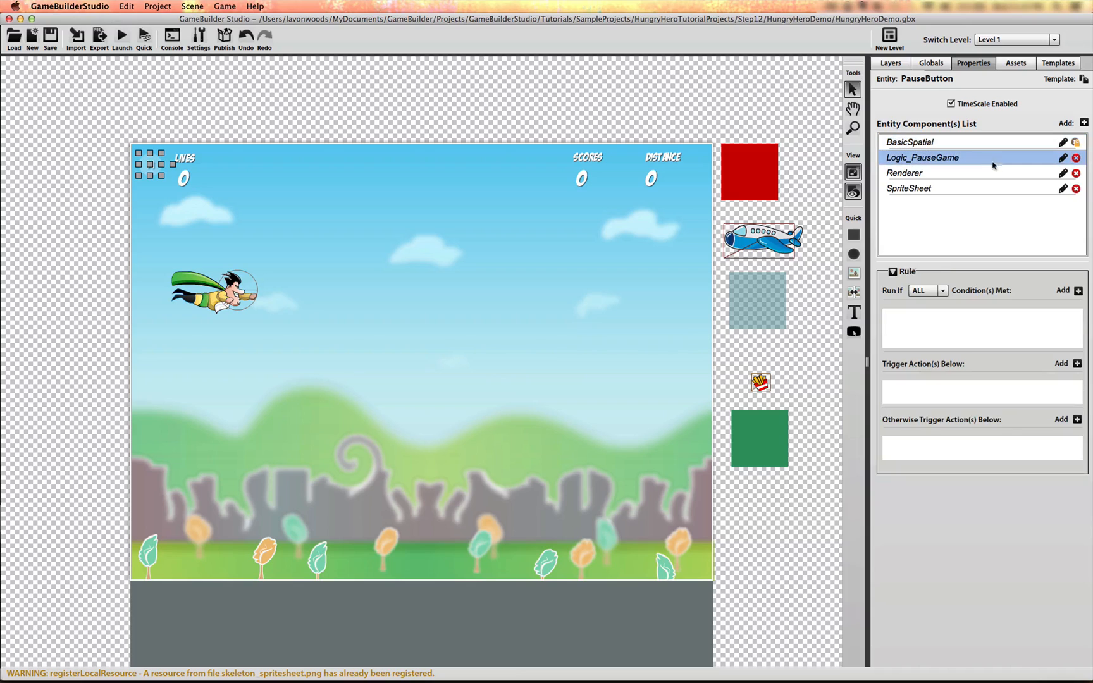
Step: Add an Event Captured condition to the Logic_PauseGame rule that fires when Touch is Down on the entity
left_click(1079, 291)
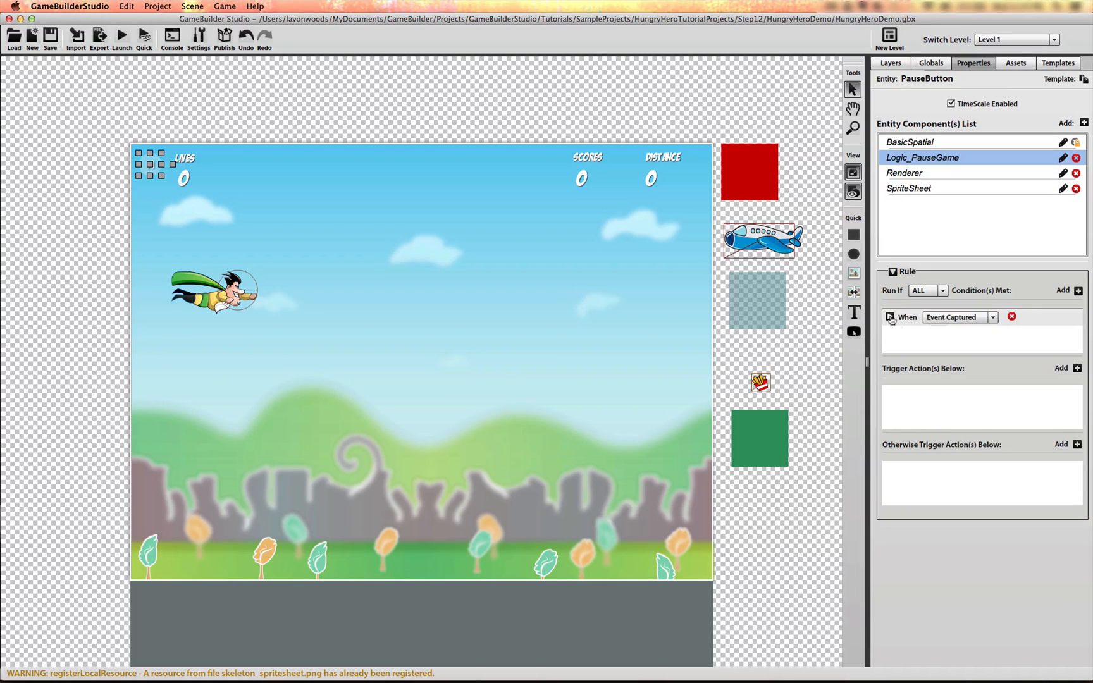
left_click(931, 336)
left_click(920, 362)
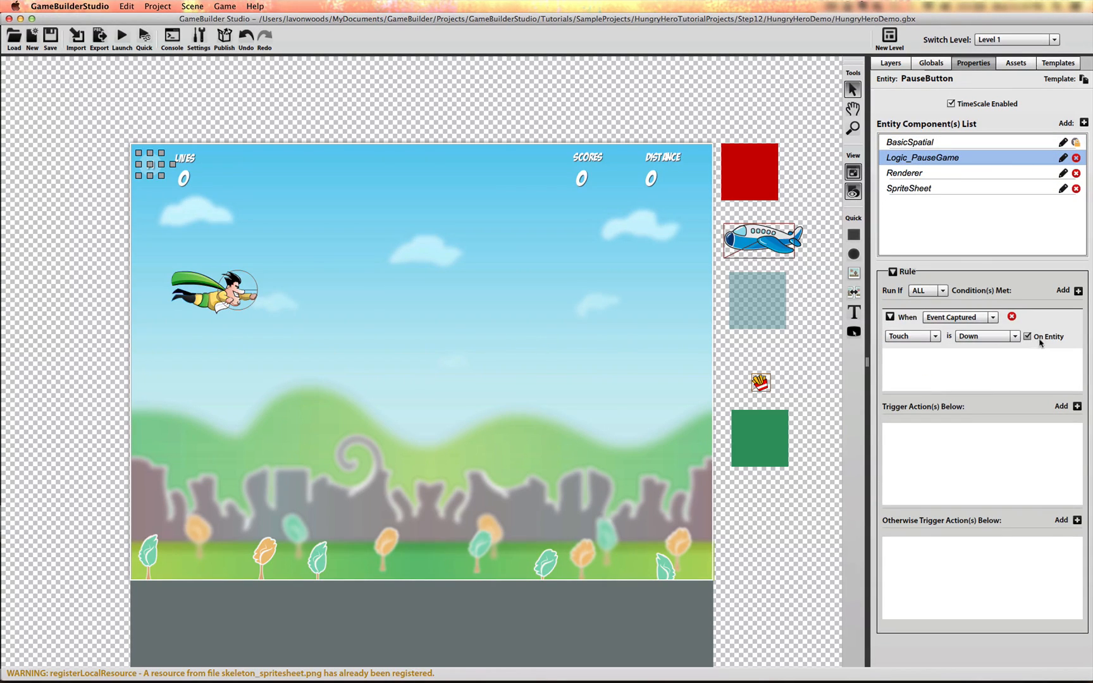
Step: Add a Change Property trigger action to the rule and target the first property of GlobalGameState's GlobalStateMachine
left_click(1077, 406)
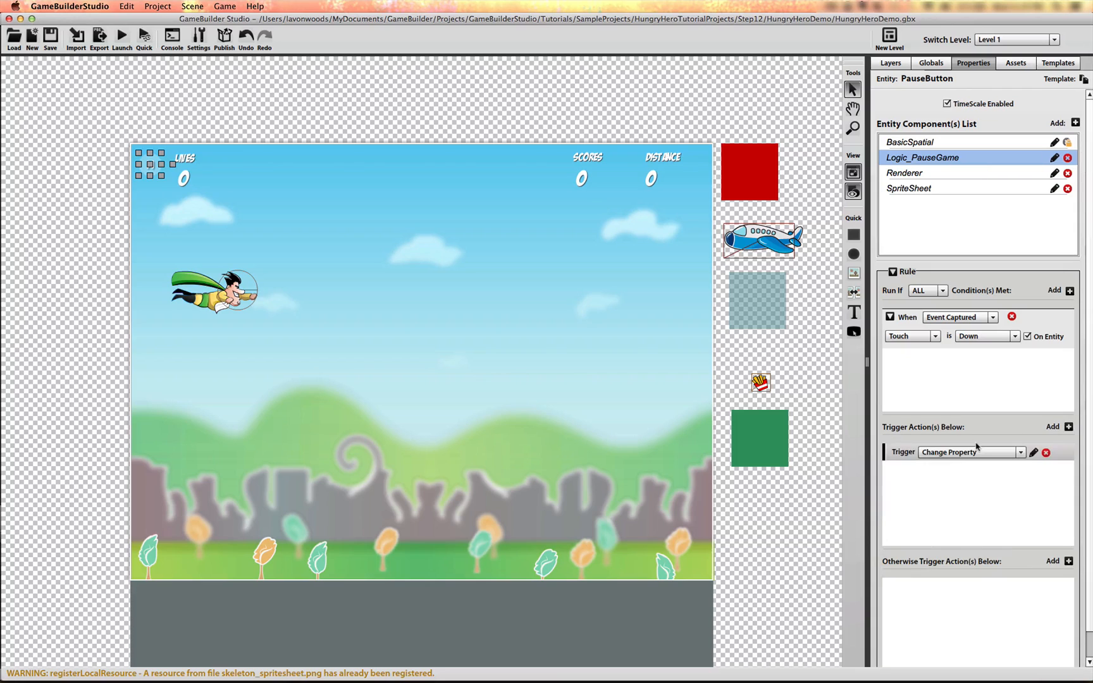
left_click(975, 453)
left_click(1032, 454)
left_click(1031, 455)
left_click(513, 473)
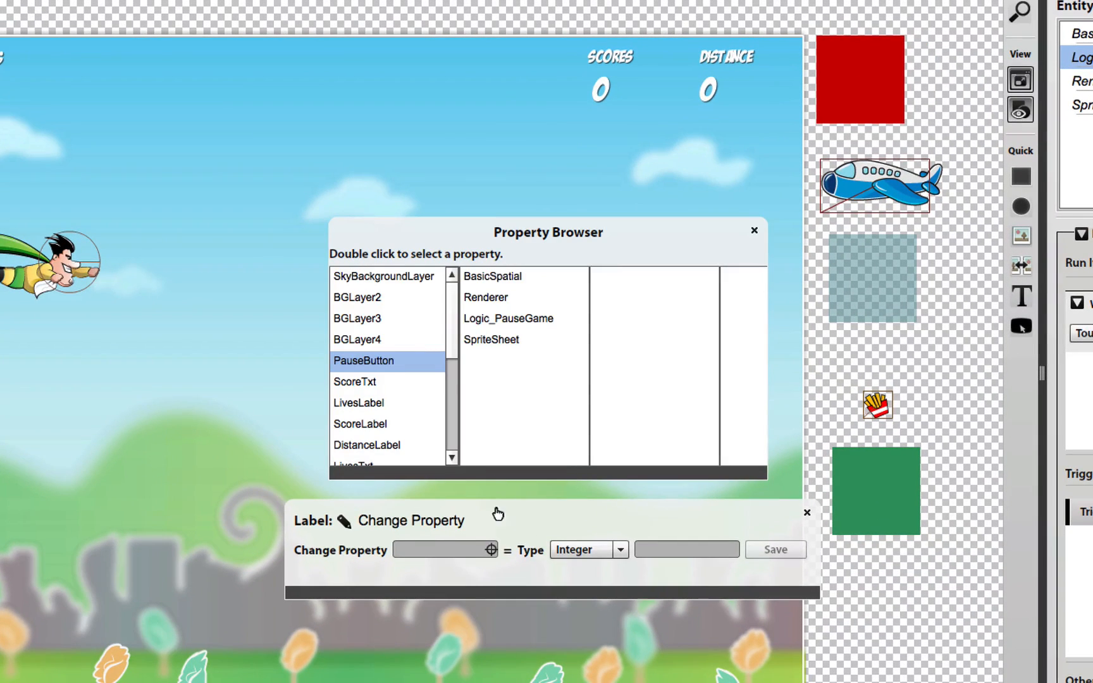
scroll(403, 319, "down", 2)
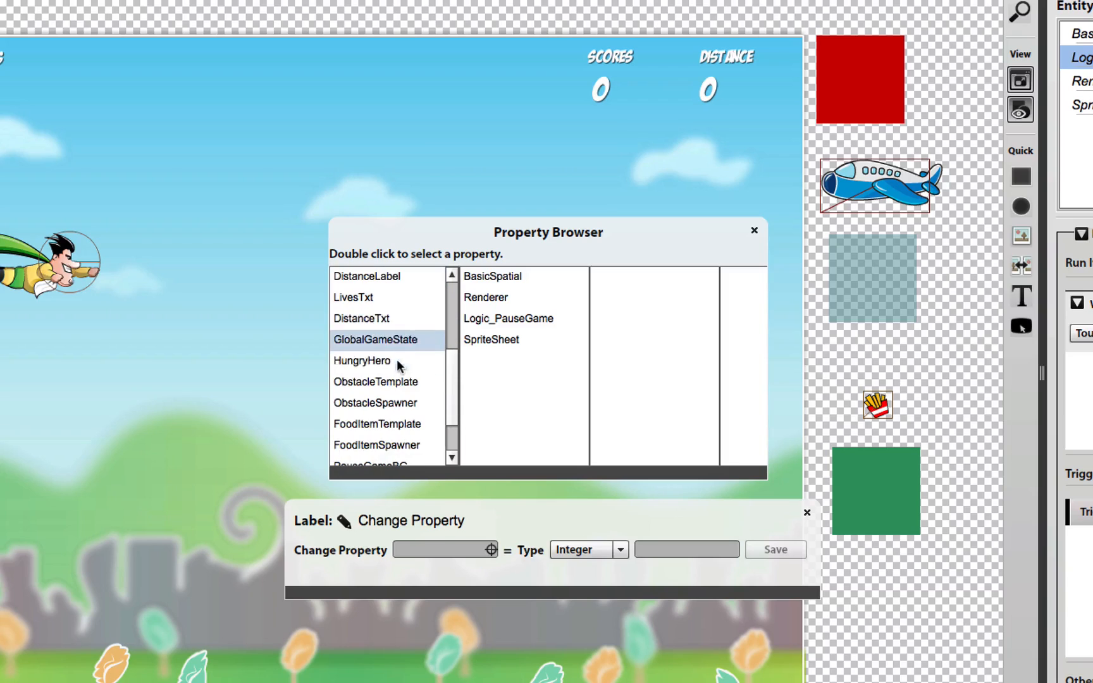
left_click(396, 341)
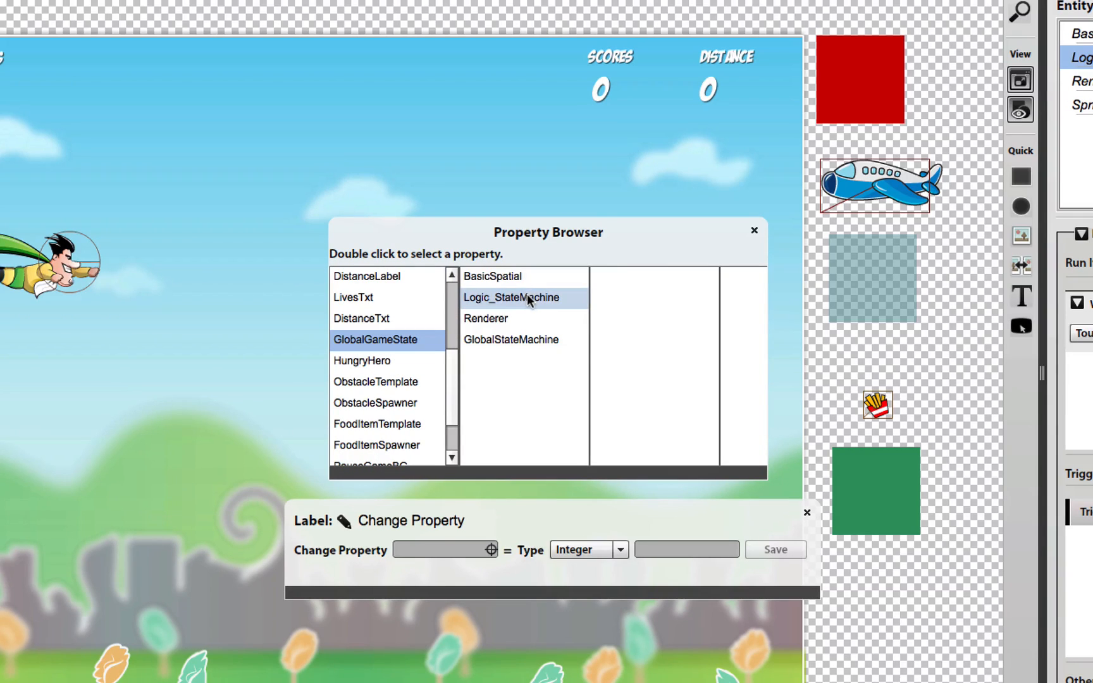
left_click(529, 338)
double_click(628, 272)
Step: Set the Change Property action's value type to String and its value to GAME_PAUSED
left_click(618, 549)
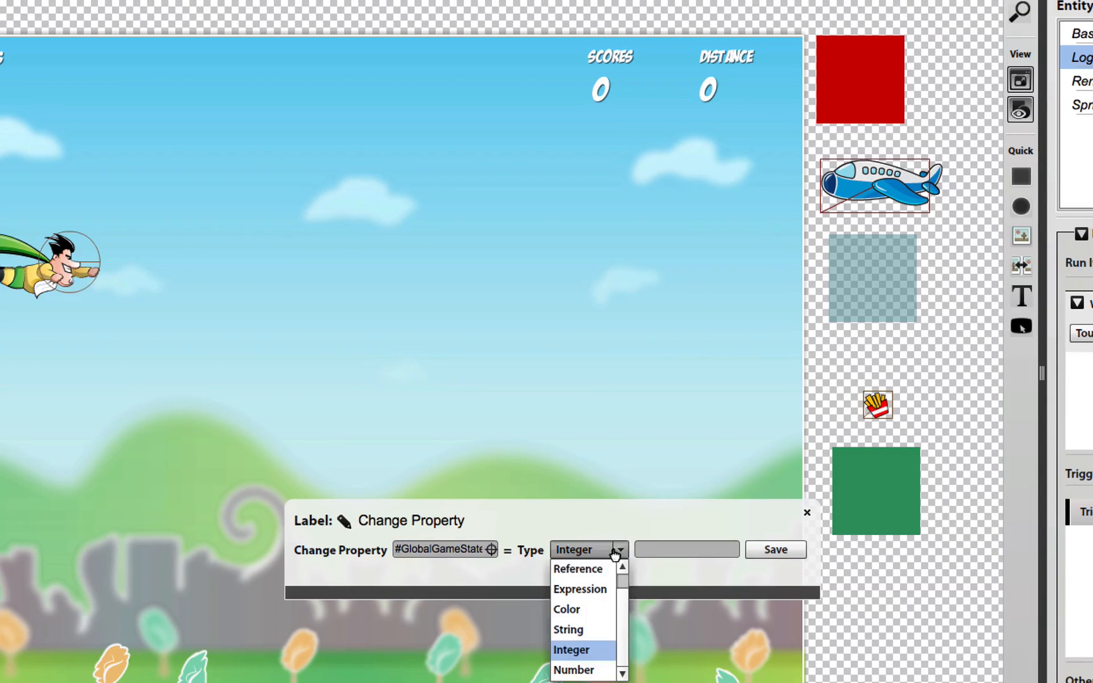
left_click(583, 630)
left_click(662, 548)
type("G")
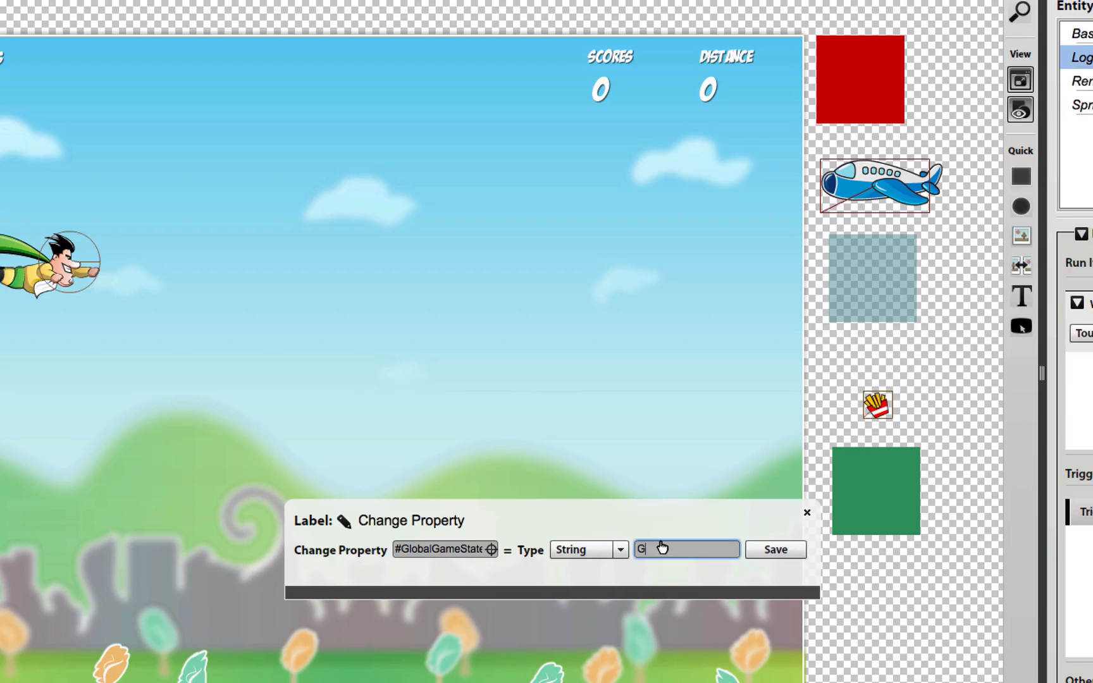
type("AME_PAUSED")
Step: Label the GAME_PAUSED action ChangeToPauseState and save the action
left_click(365, 521)
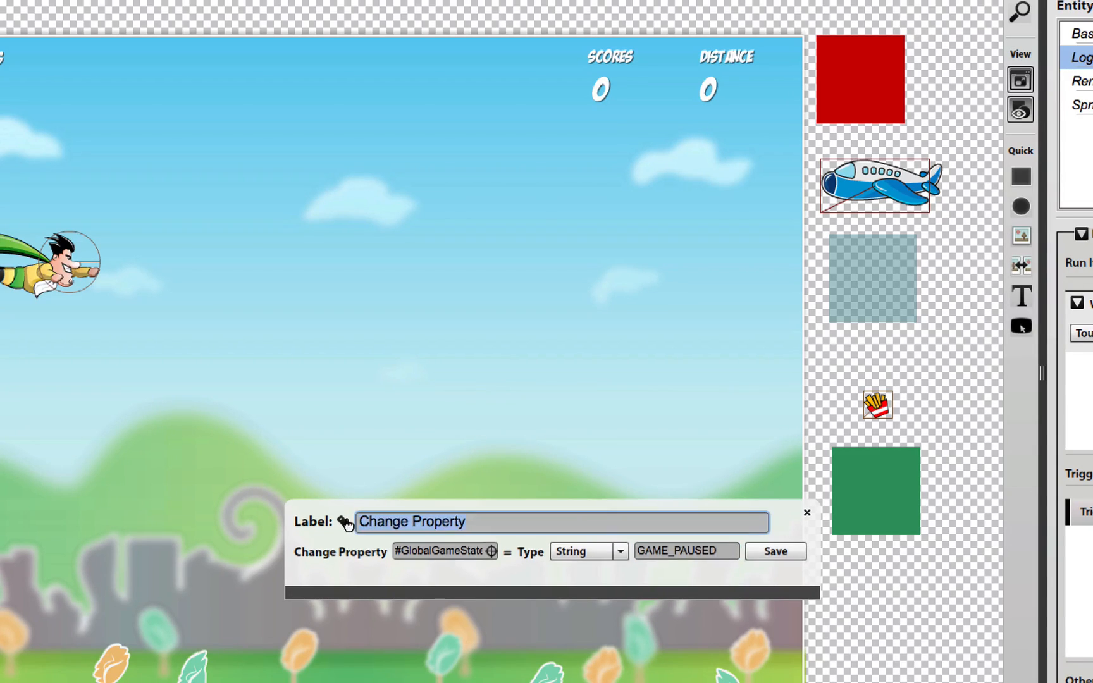
type("Paus")
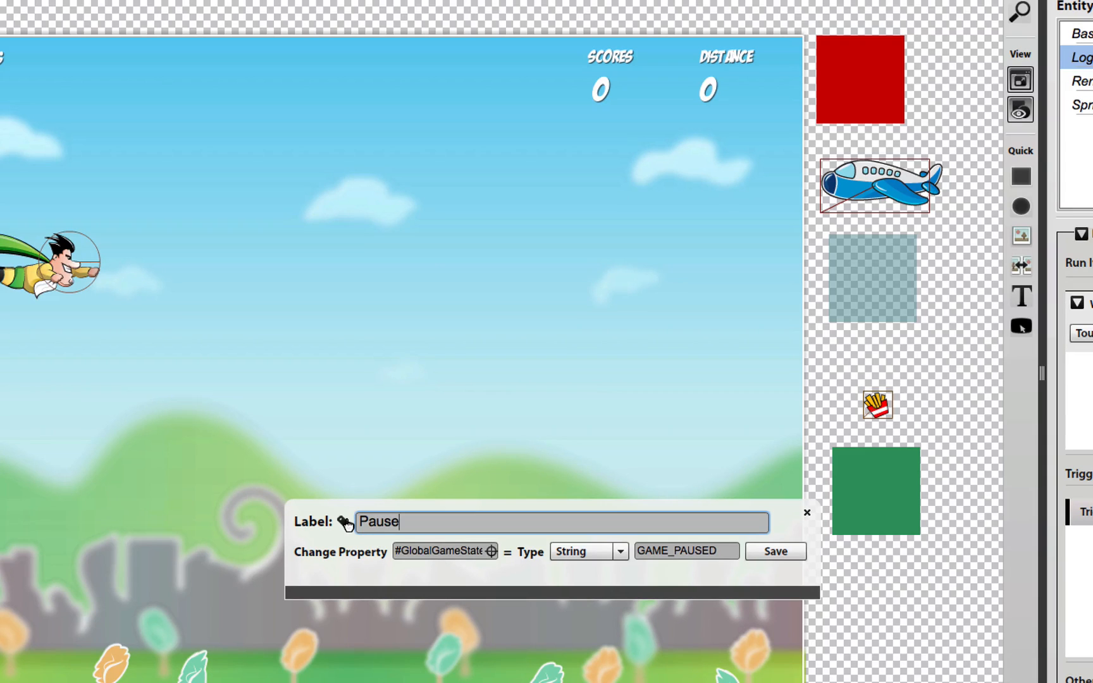
type("e")
left_click(360, 524)
type("ChangeTo")
left_click(472, 521)
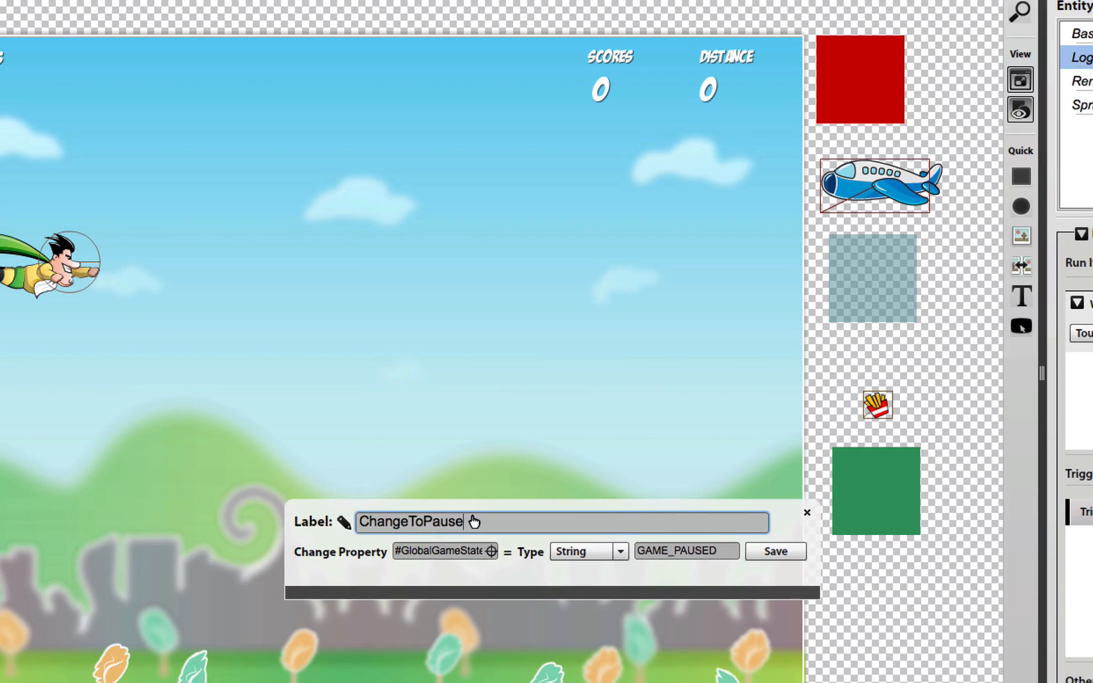
type("State")
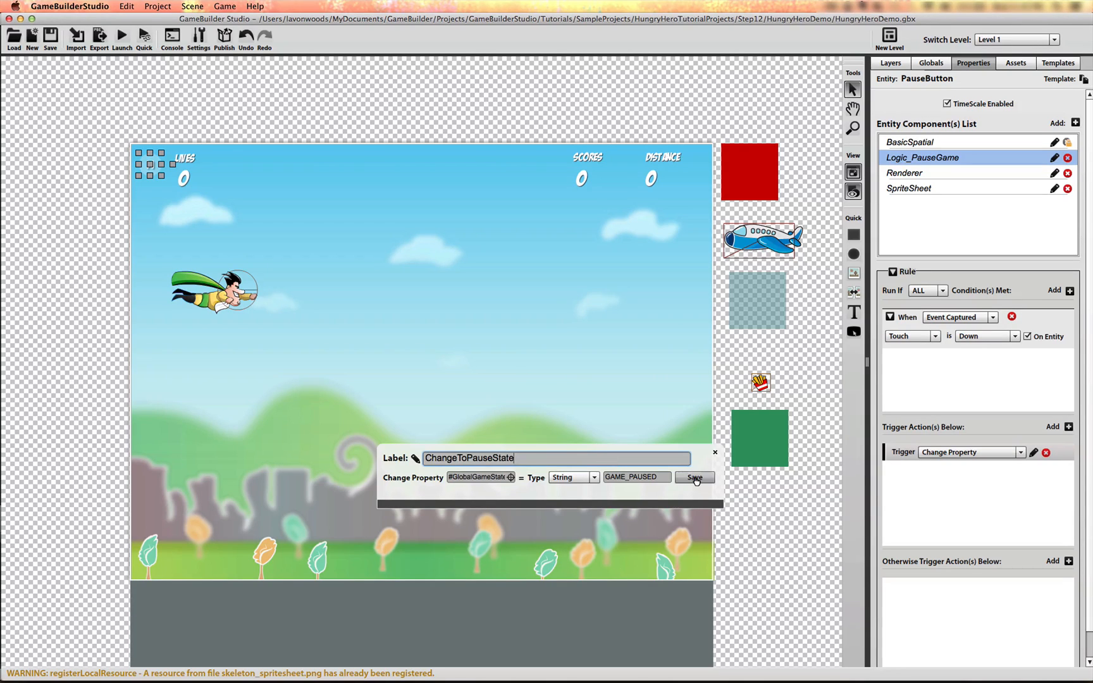
left_click(769, 545)
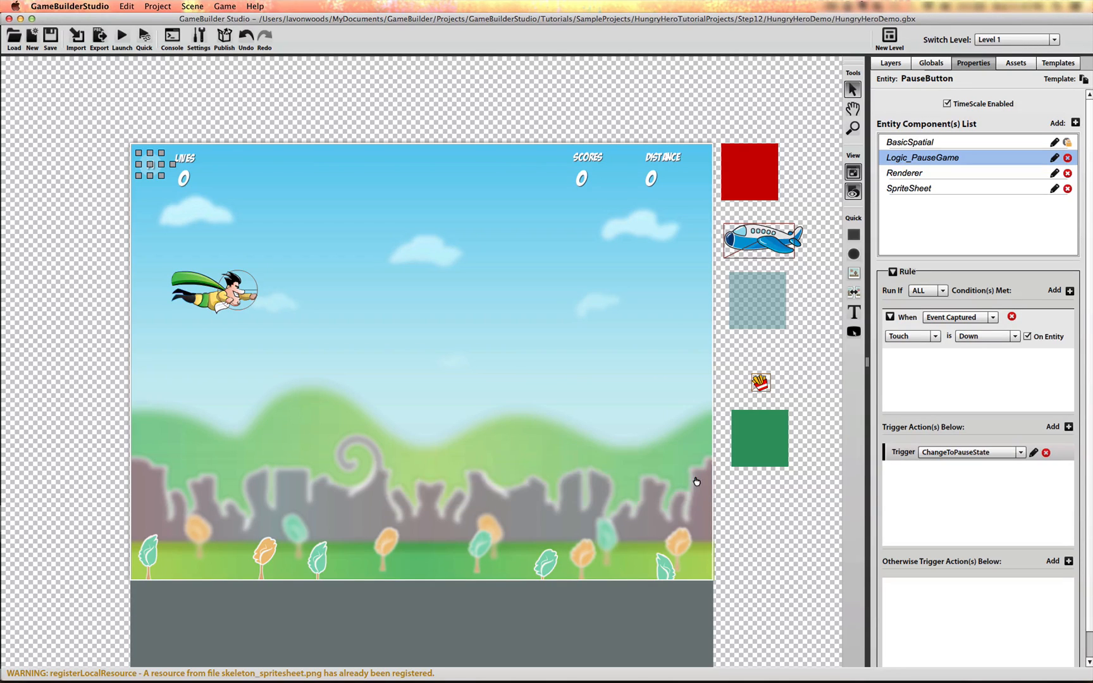
Step: Add a Pause Game trigger action below ChangeToPauseState and finish its settings
left_click(1070, 427)
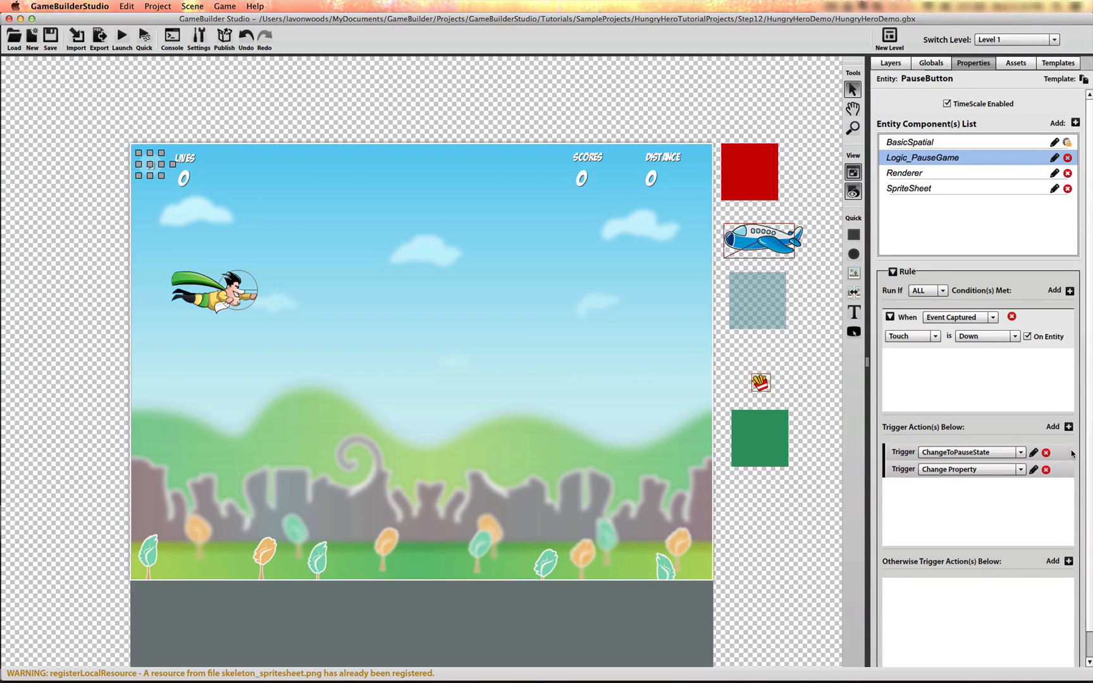
left_click(1021, 470)
scroll(978, 487, "up", 5)
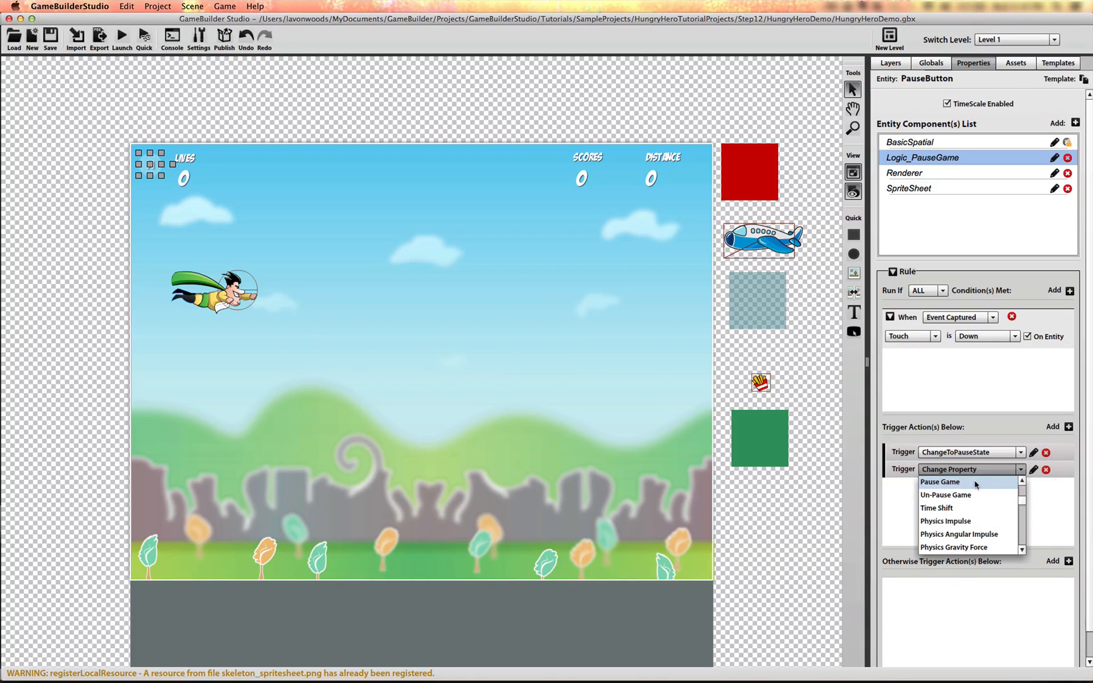
left_click(960, 484)
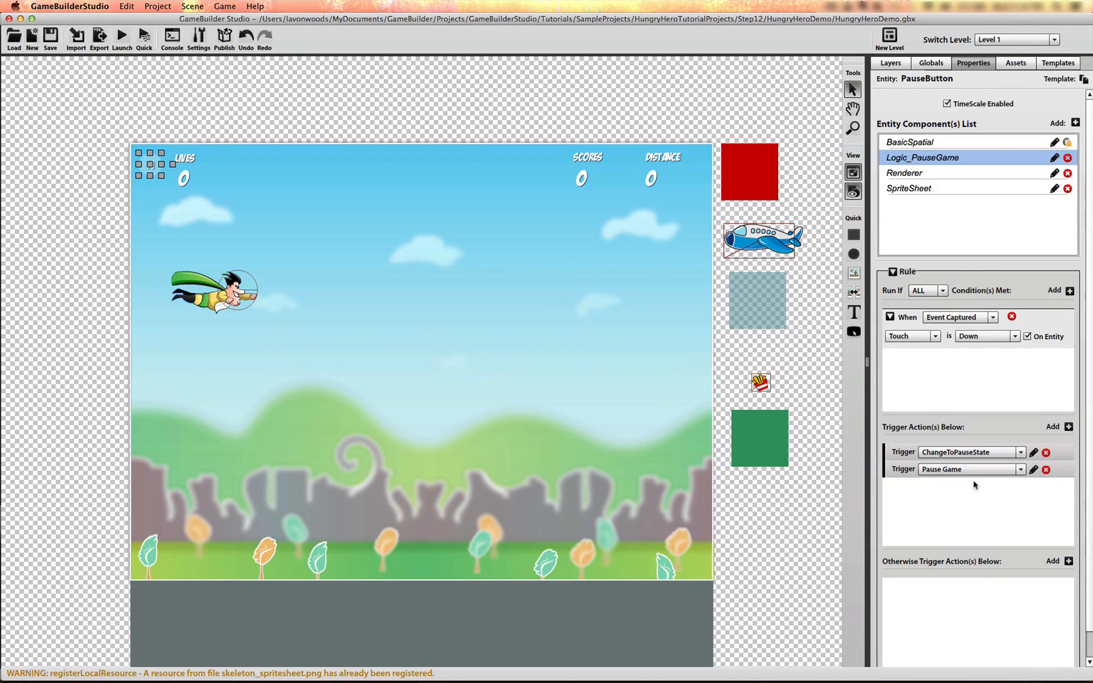
left_click(1034, 469)
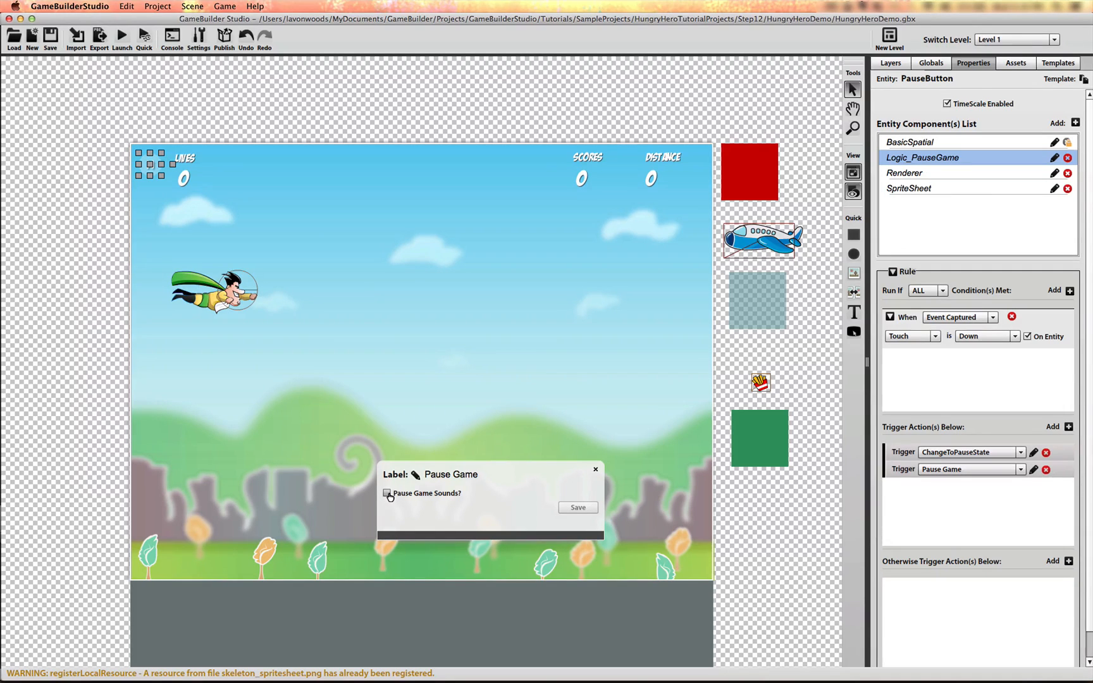
left_click(596, 471)
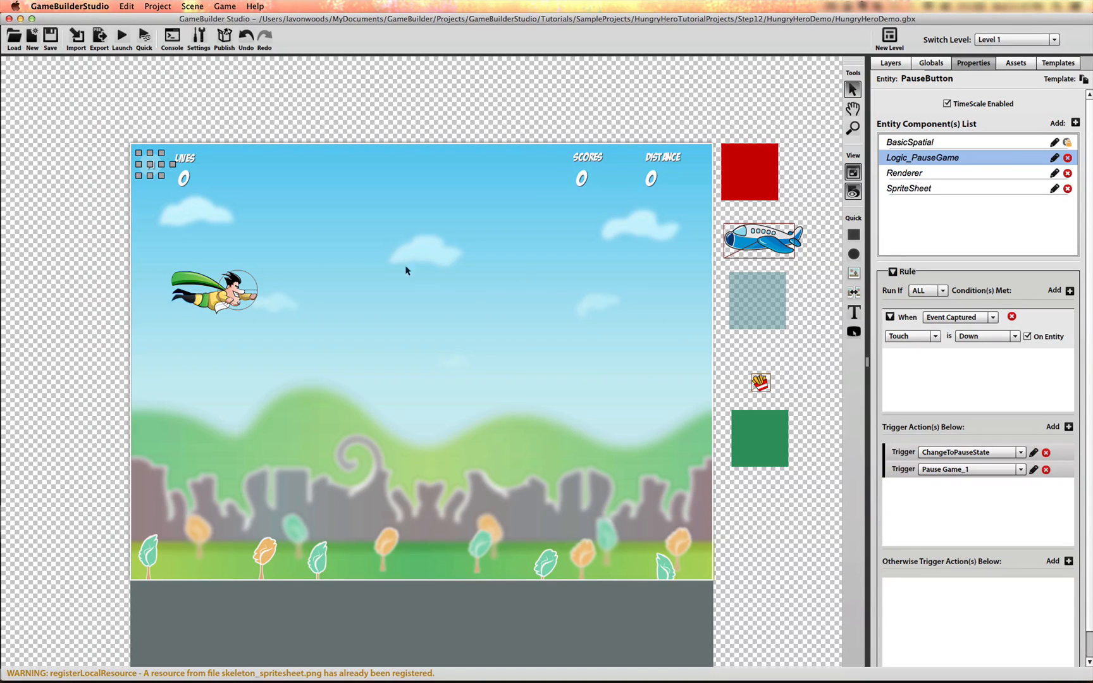
Step: Run a quick preview of the game to test the pause logic and close the preview
left_click(149, 45)
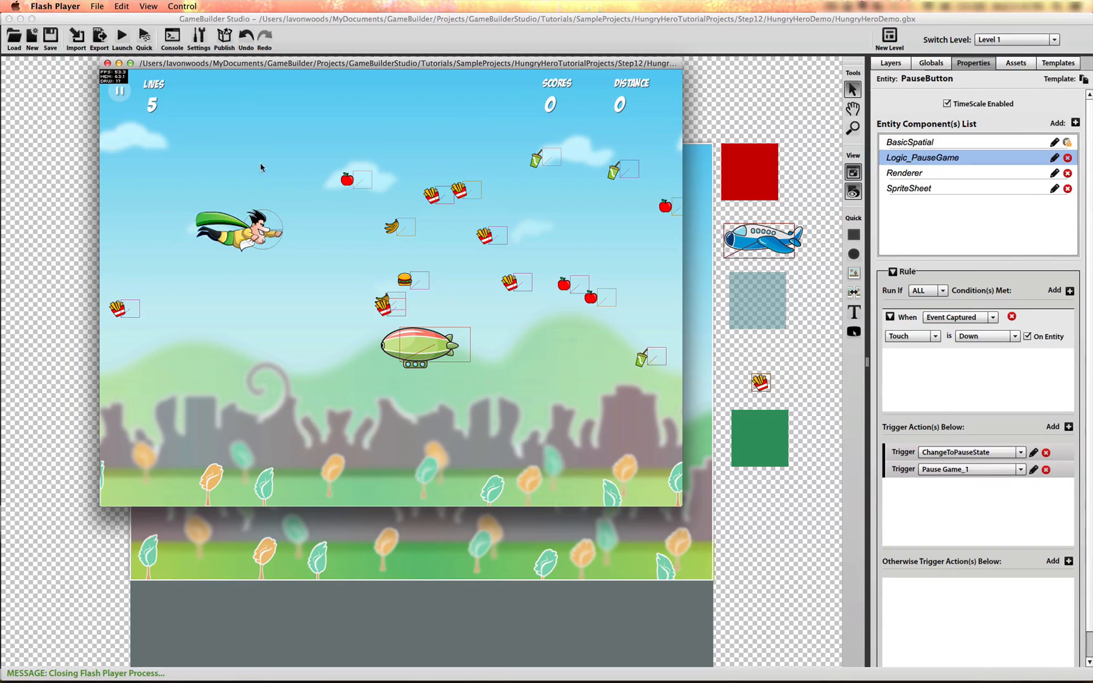
left_click(107, 63)
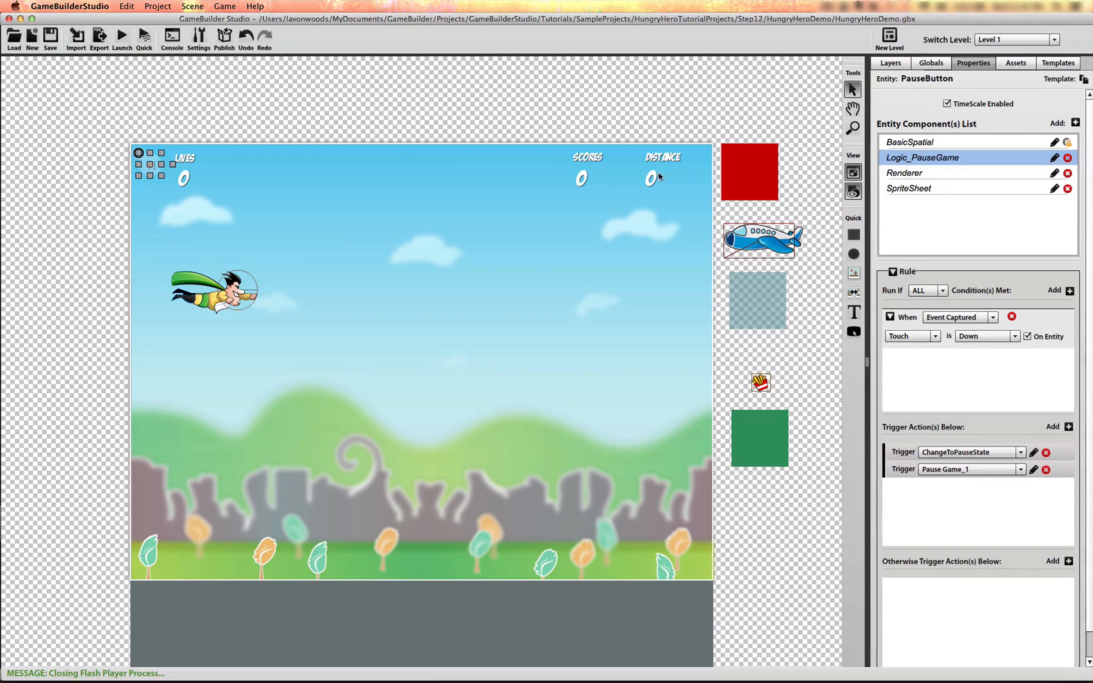
Step: Disable TimeScale for the GlobalGameState, PauseButton and PauseGameBG entities
left_click(758, 184)
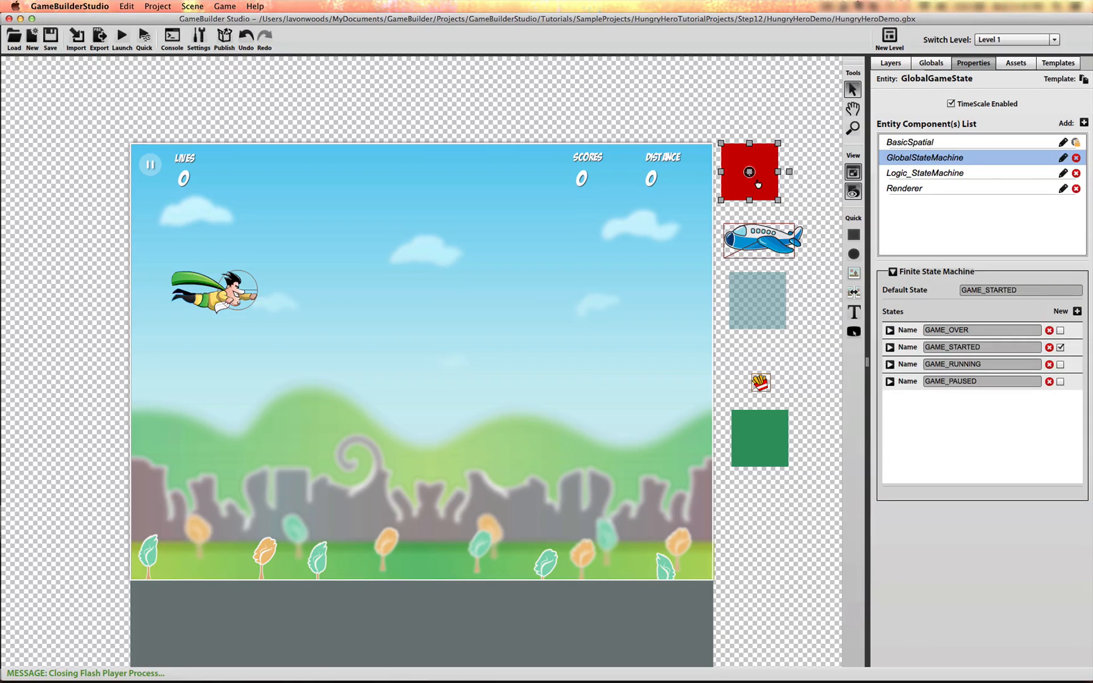
left_click(951, 103)
left_click(150, 165)
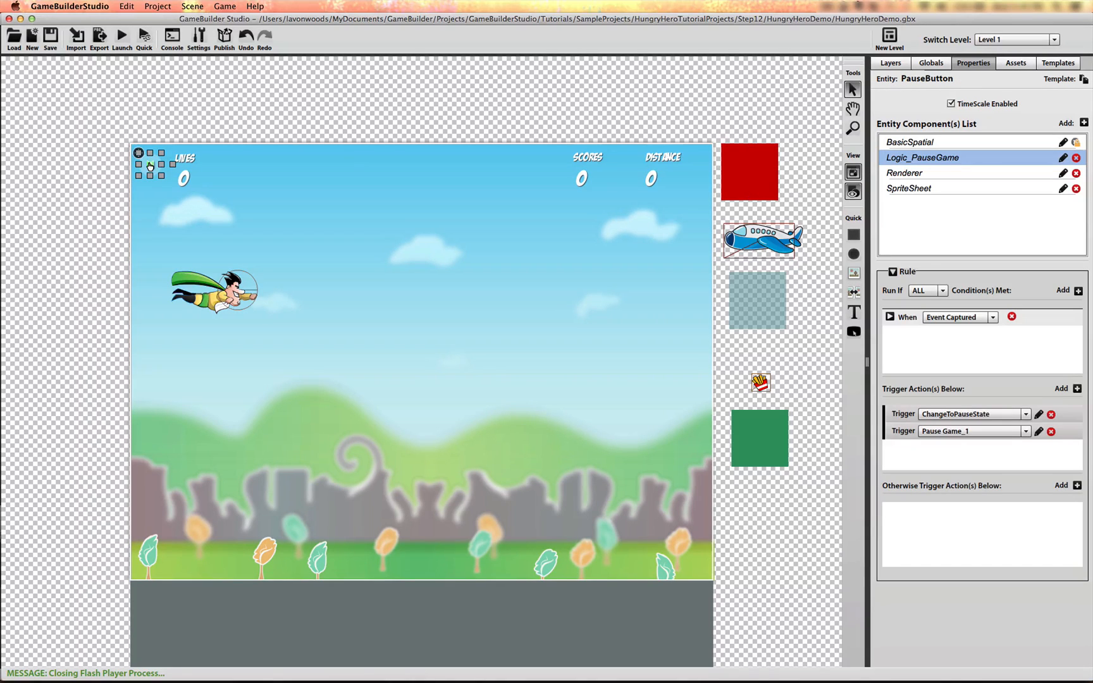
left_click(950, 104)
left_click(588, 635)
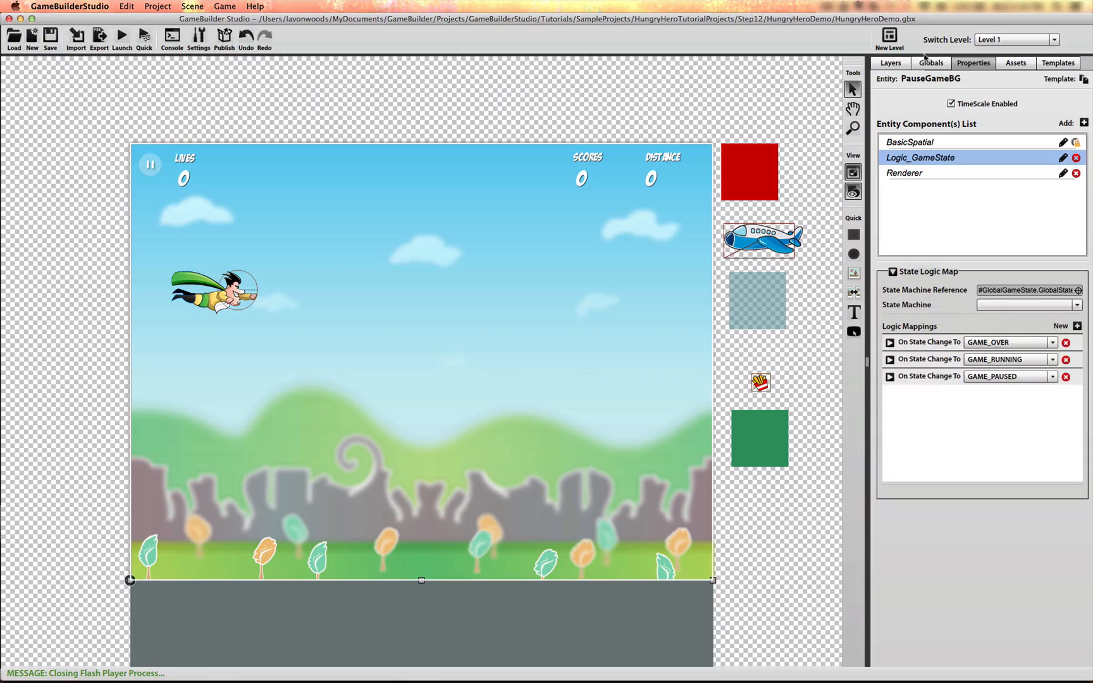
left_click(951, 103)
Step: Run a quick preview of the game, pause it with the in-game pause button, and close the preview
left_click(145, 40)
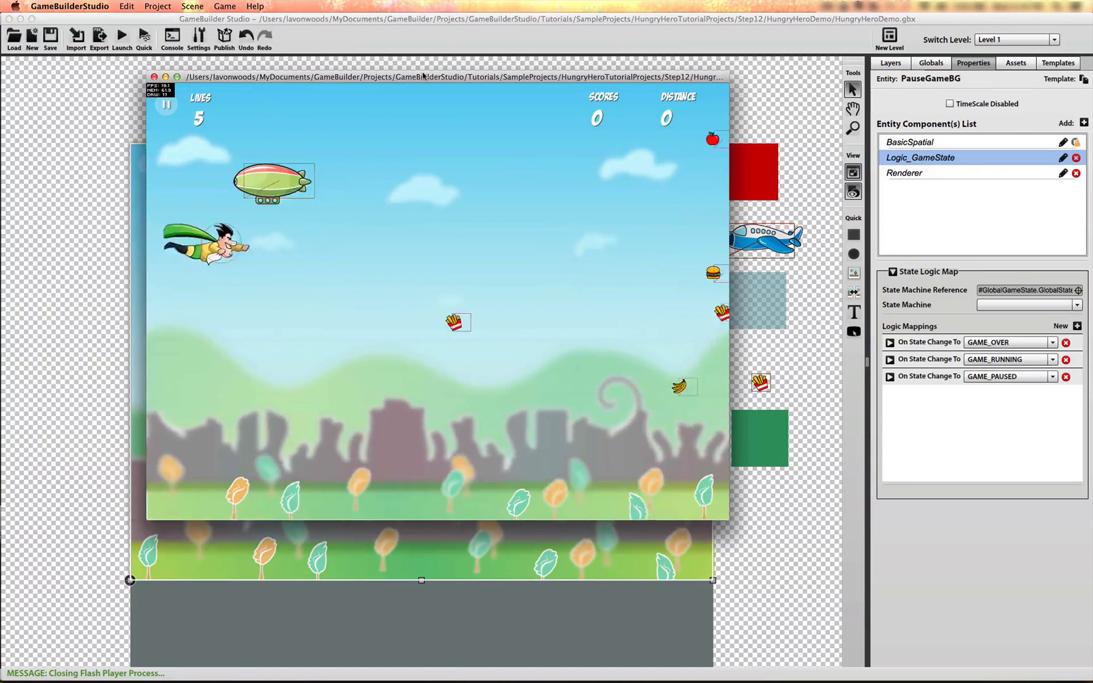
left_click(167, 106)
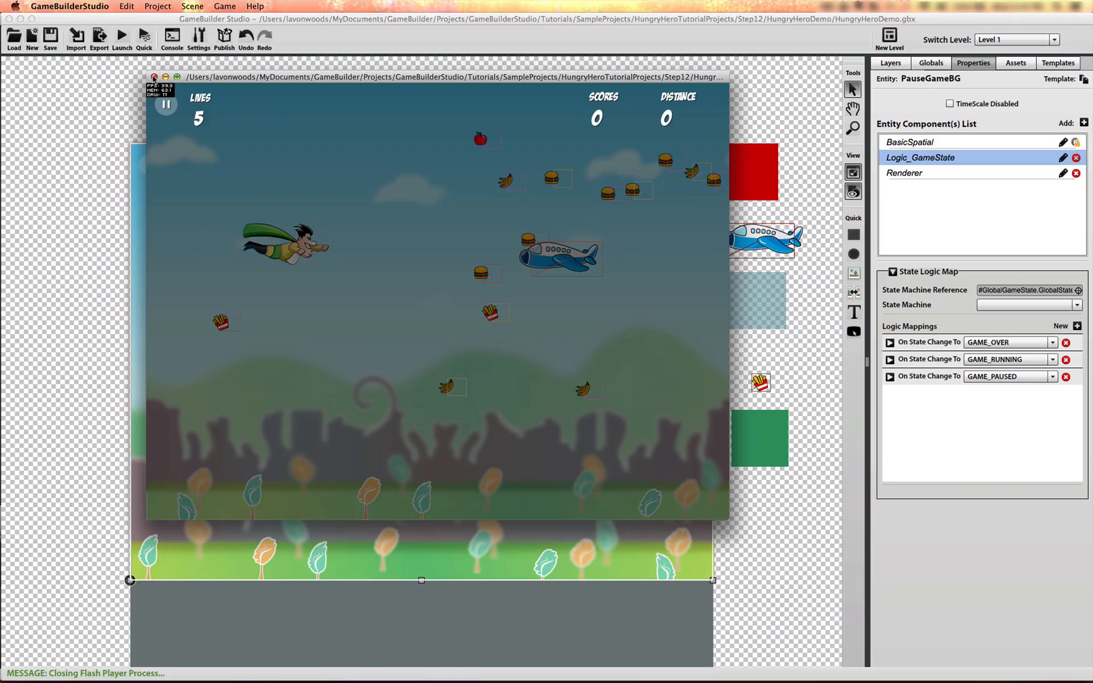
left_click(154, 77)
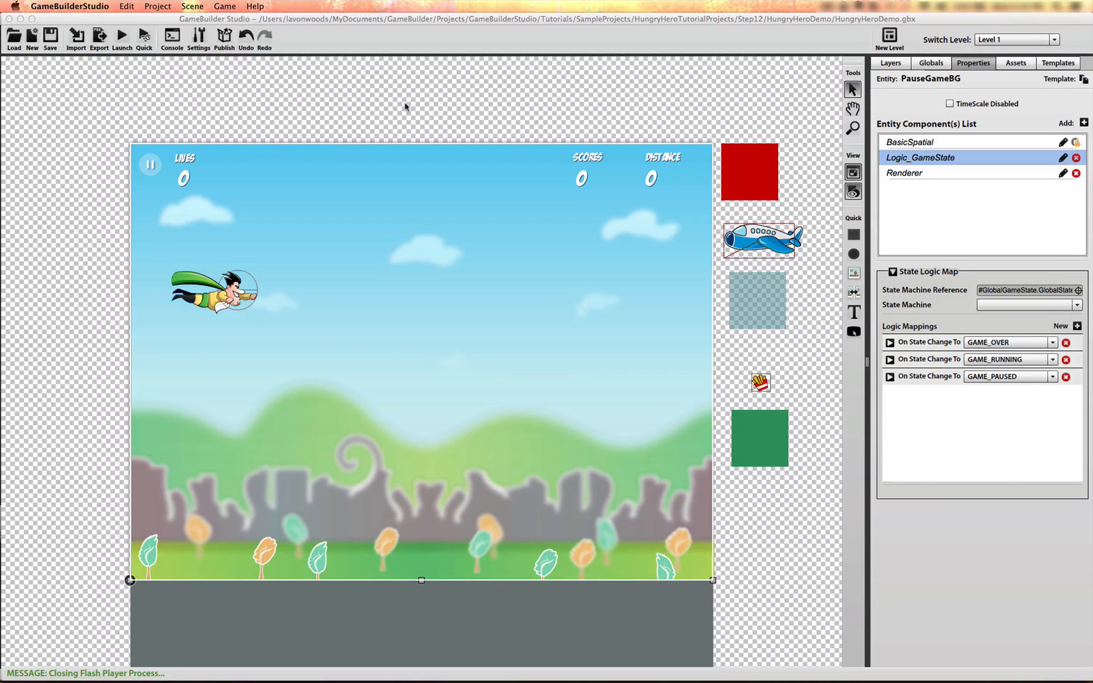
Step: Move the PauseGameBG entity into Scene Layer - 0 of Scene Container - 1, below PauseButton
left_click(891, 63)
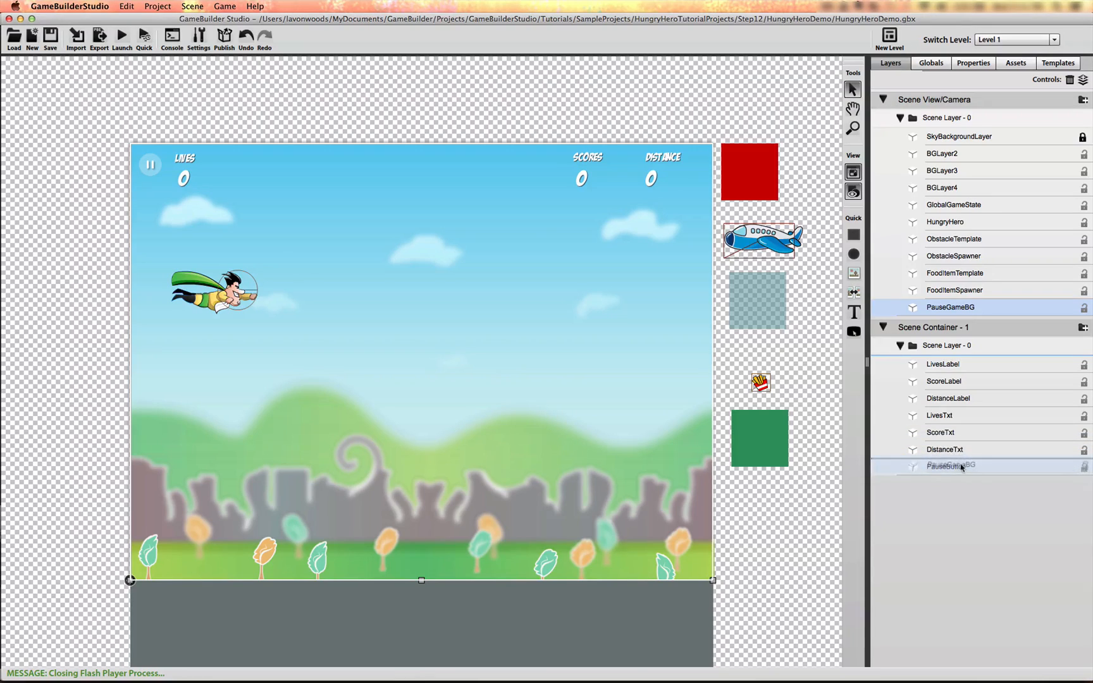
left_click_drag(962, 471, 963, 471)
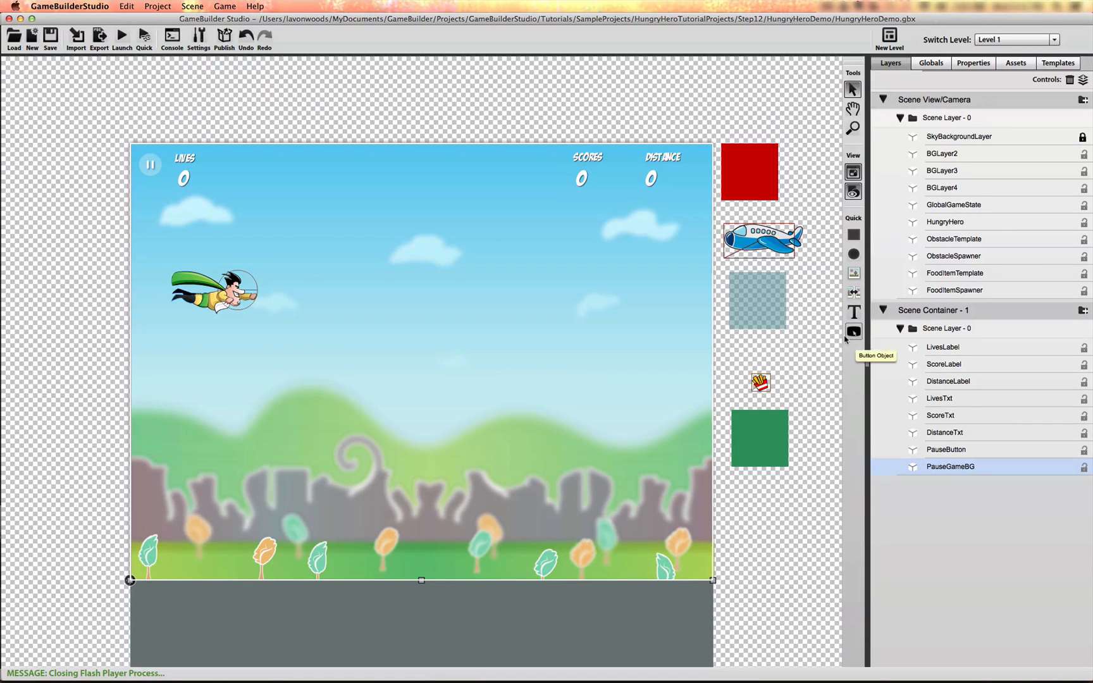
Step: Place the Resume button image asset in the level, to the right of the hero
left_click(973, 63)
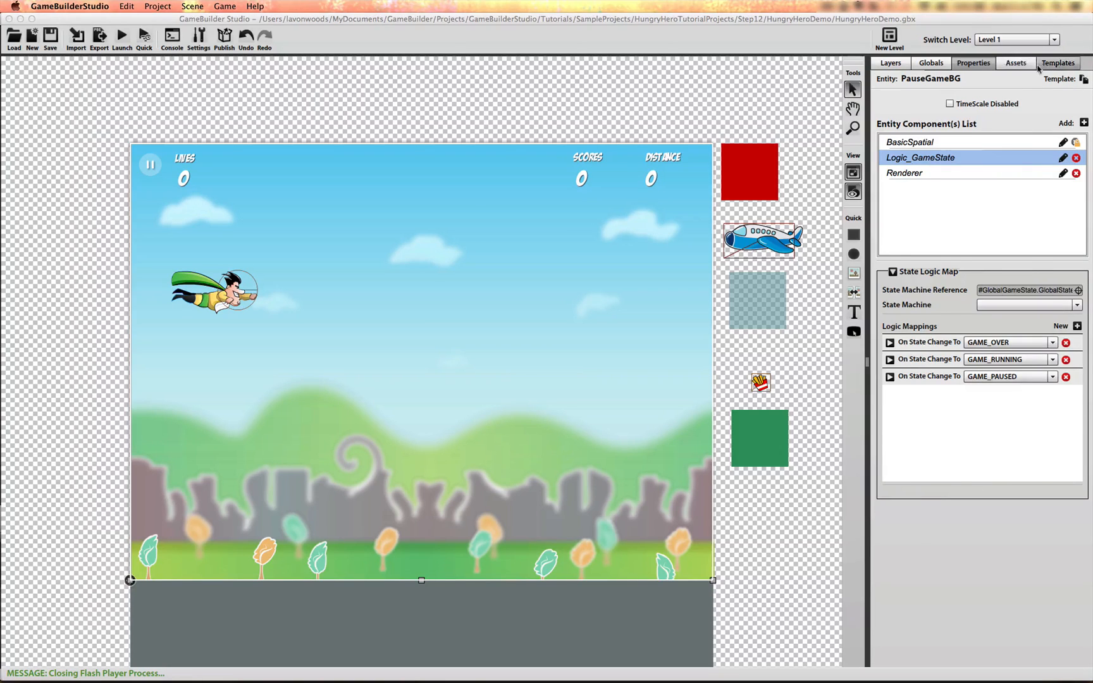
left_click(1017, 63)
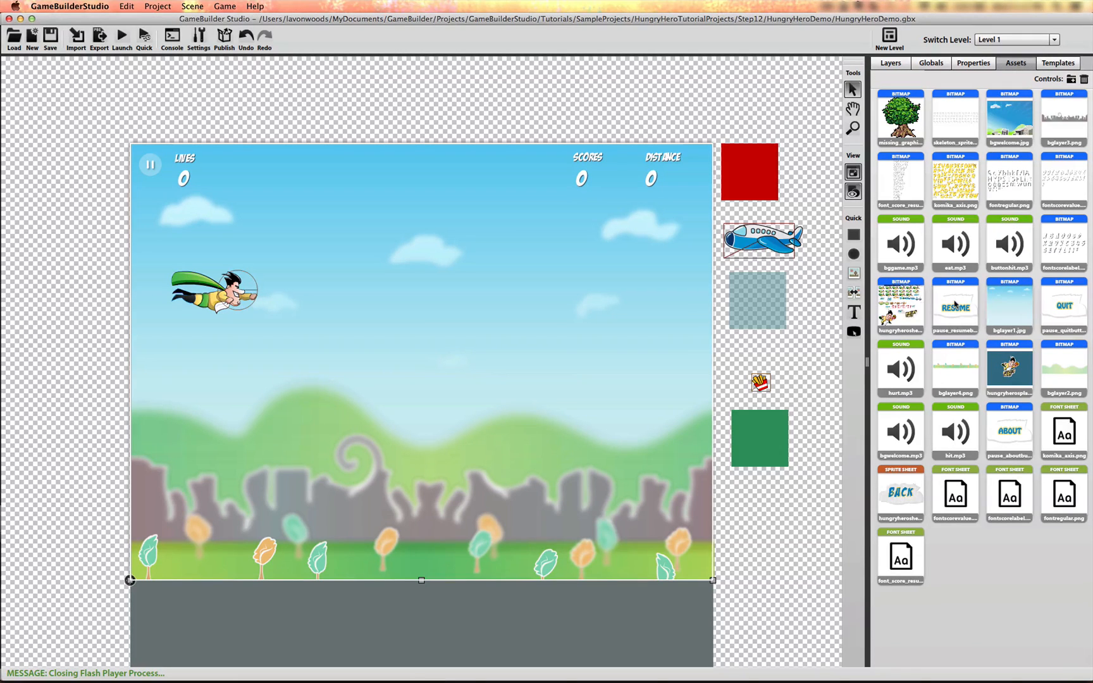
left_click_drag(955, 309, 417, 285)
Step: Add a Basic Spatial component to the Resume button object and delete its Spatial component
left_click(973, 63)
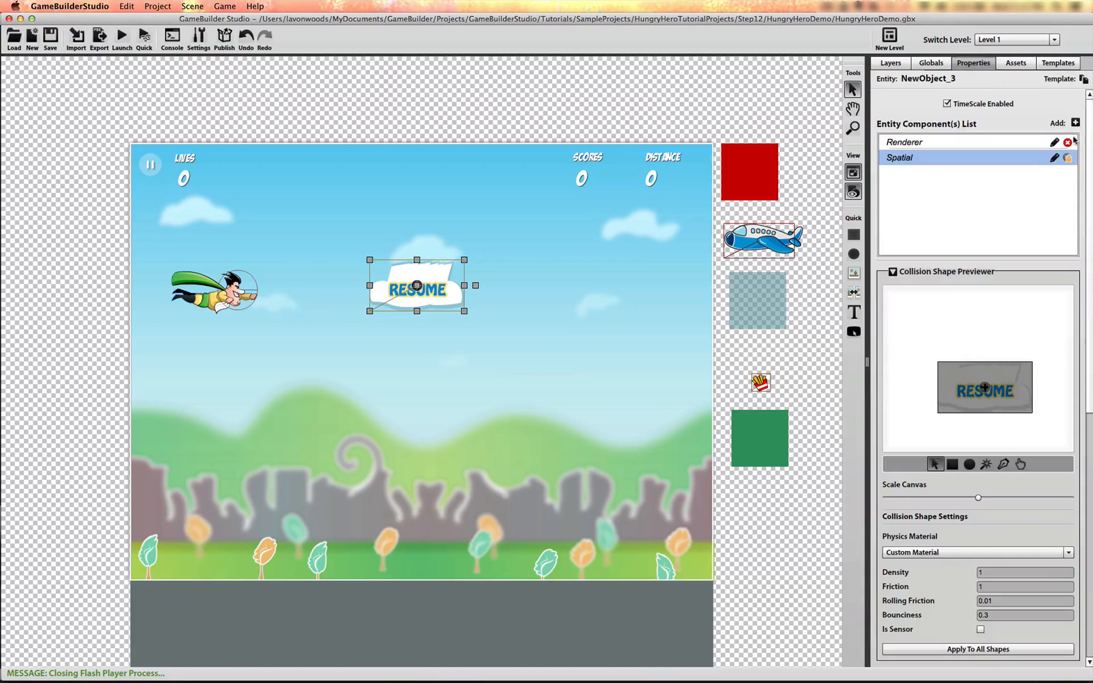
left_click(1076, 123)
left_click(462, 238)
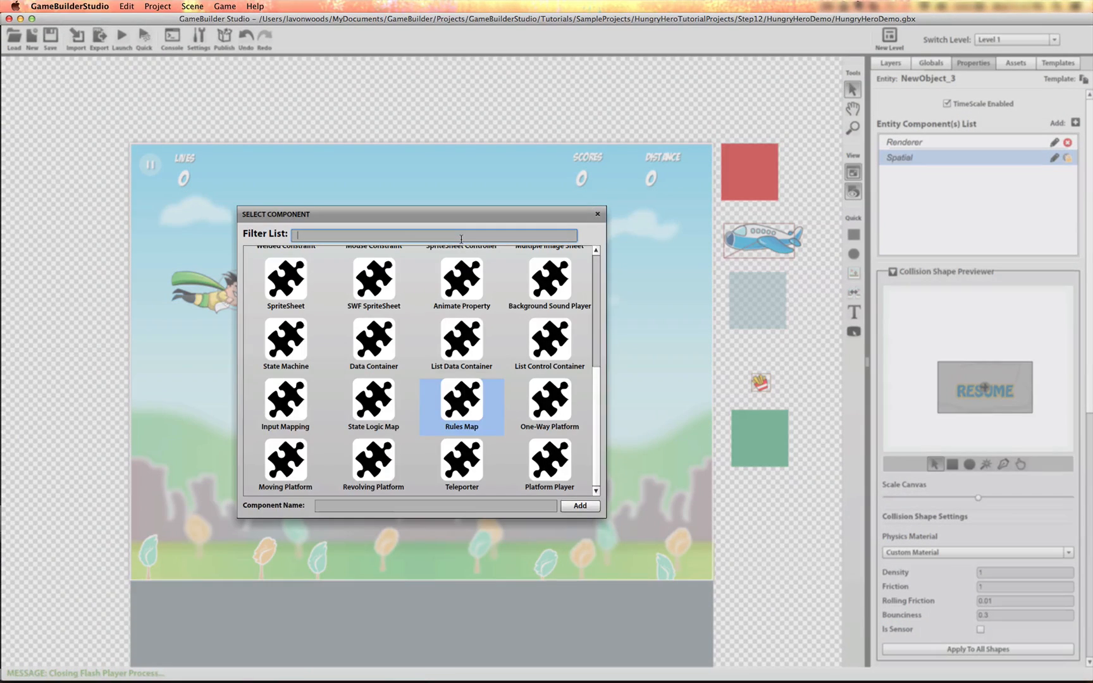
type("bas")
left_click(266, 285)
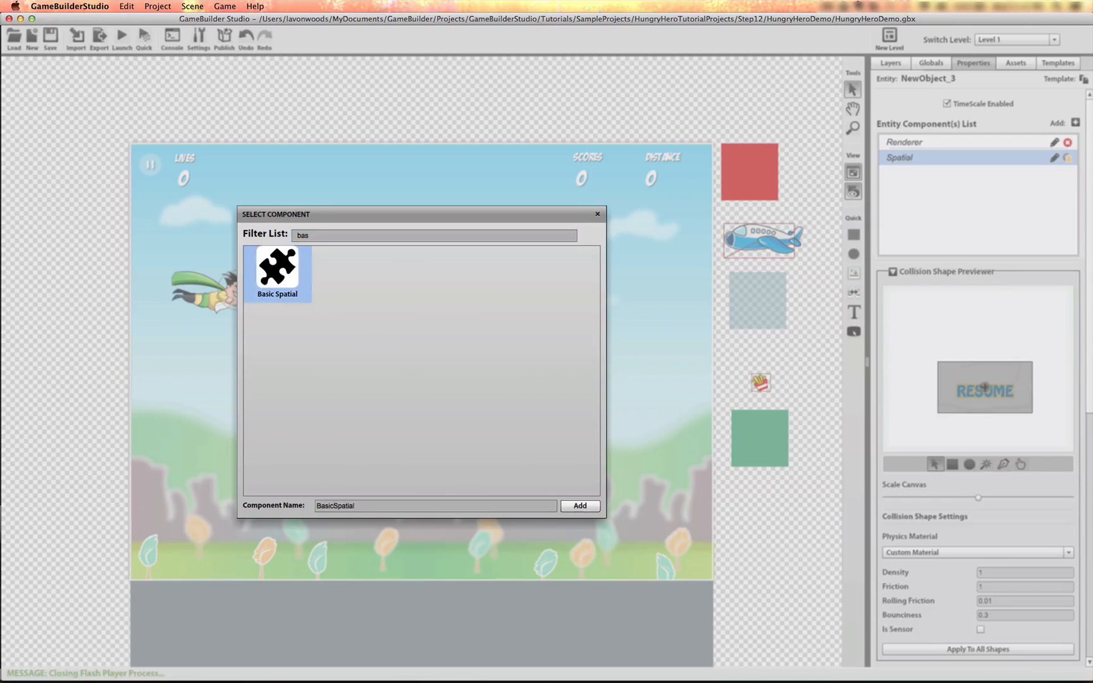
left_click(577, 507)
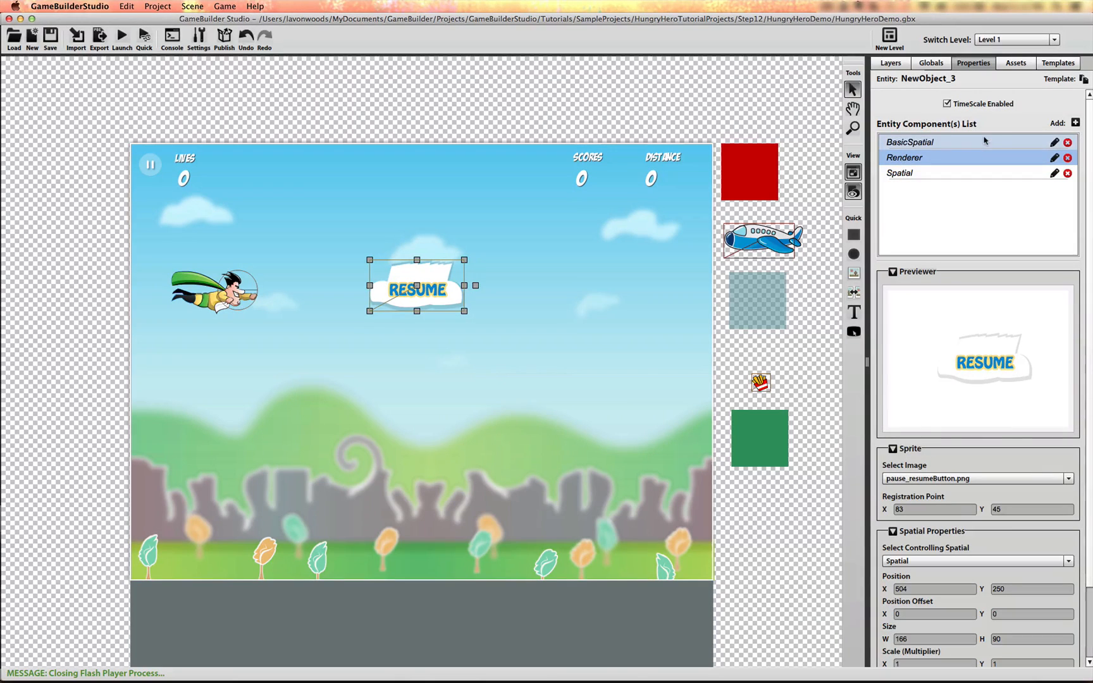
left_click(1068, 173)
Step: Set the BasicSpatial's controlled renderer to Renderer and move the Resume button to about X 499, Y 283
left_click(971, 305)
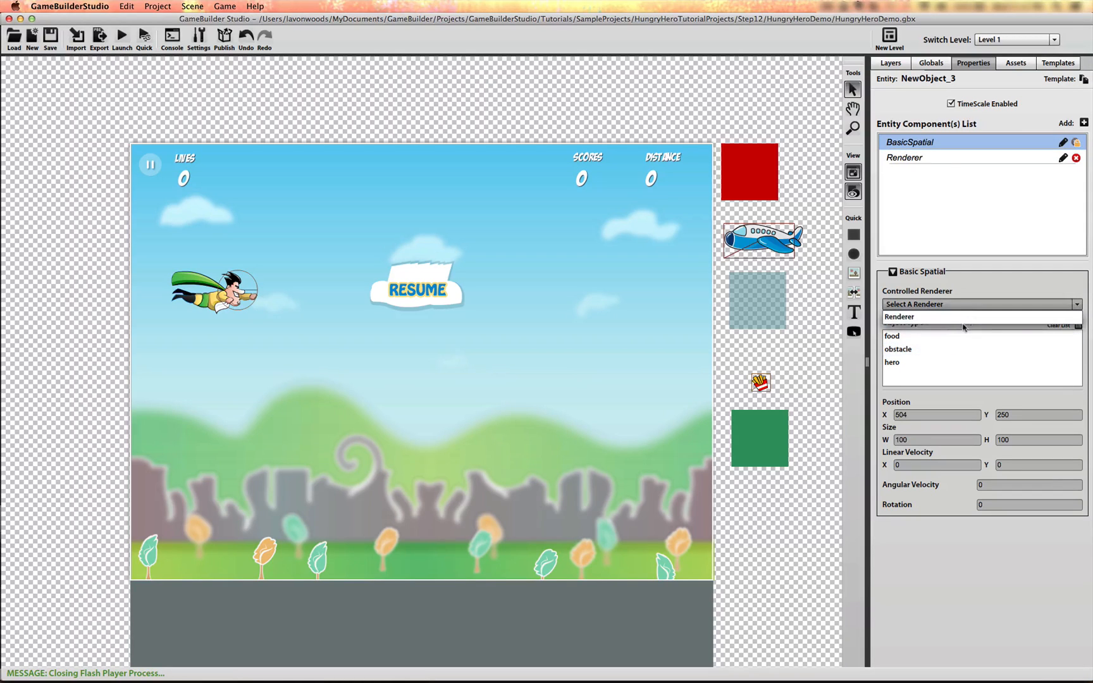
left_click(965, 319)
left_click_drag(423, 285, 419, 304)
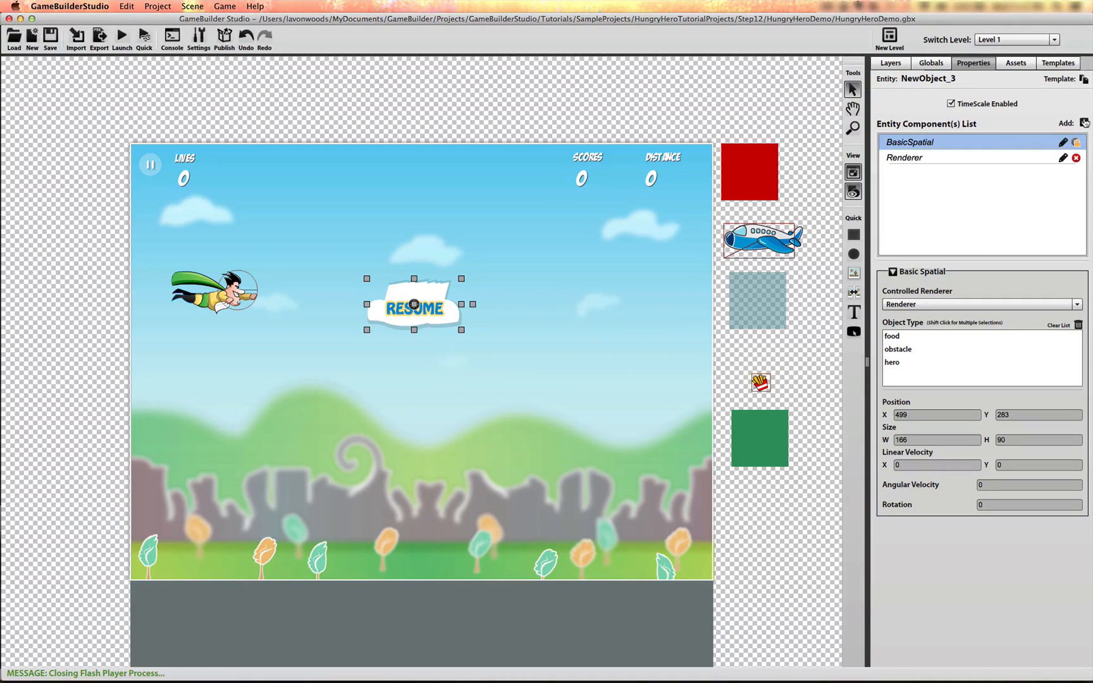
Step: Add a Data Container component named Properties to the Resume button object
left_click(1084, 122)
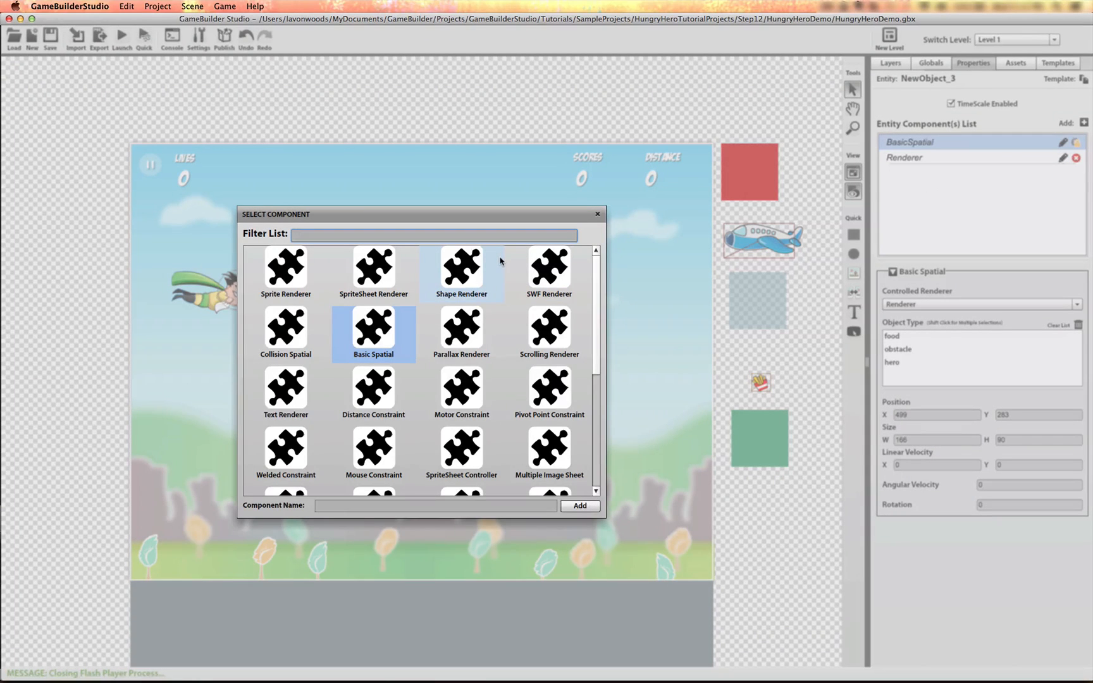
type("da")
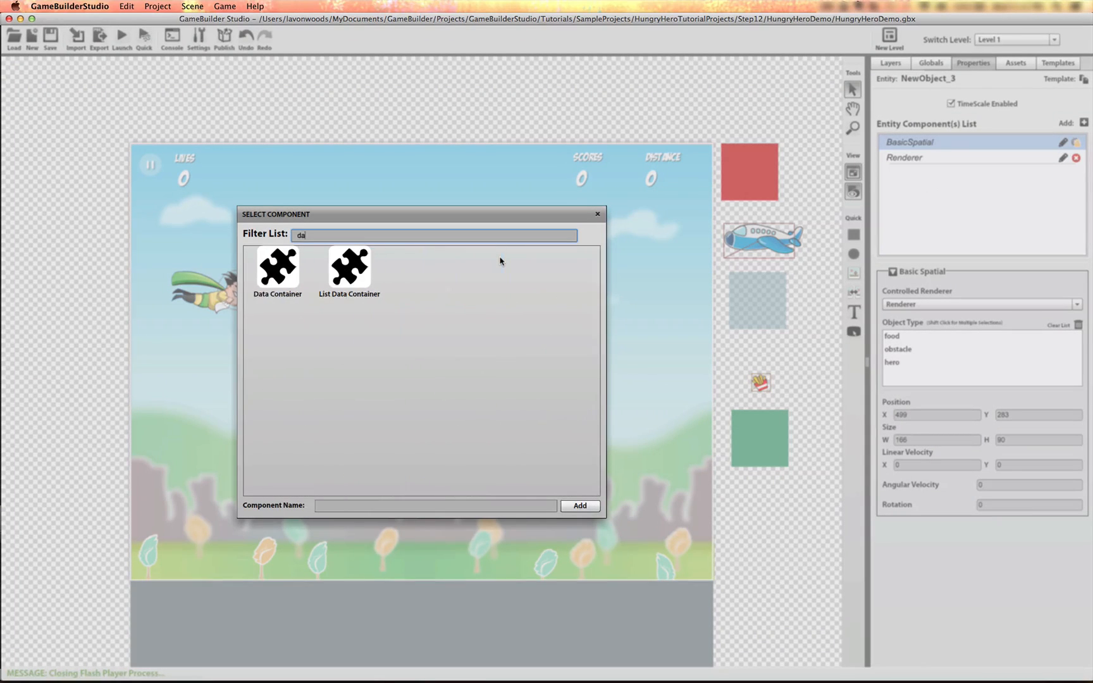
left_click(285, 272)
left_click(353, 507)
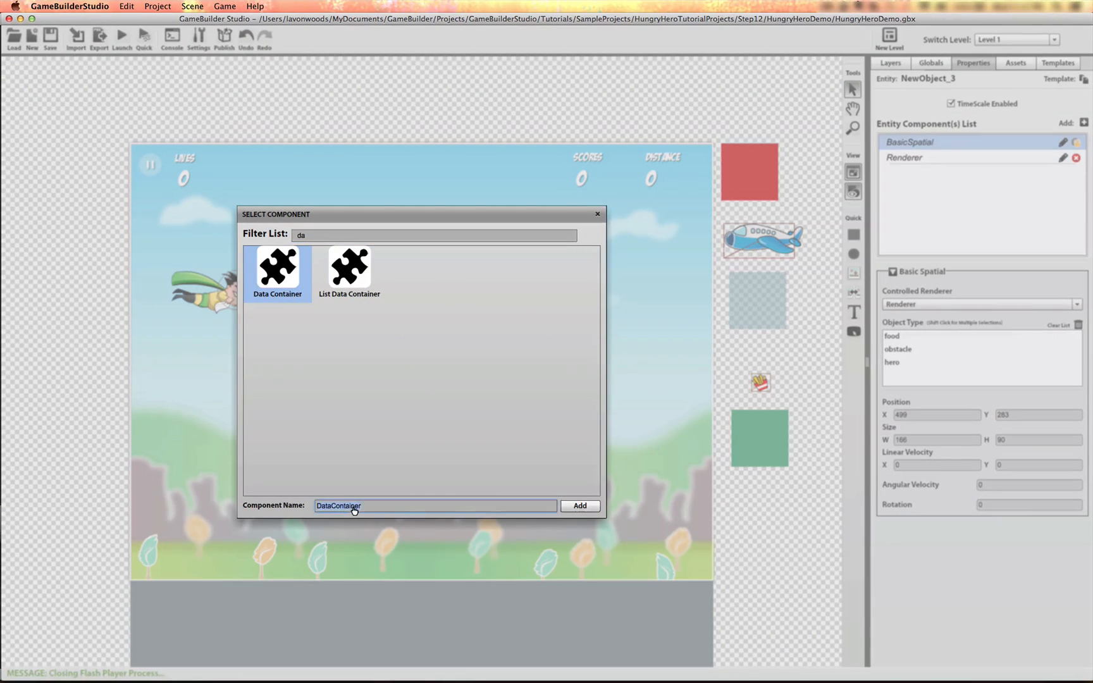
type("Properties")
left_click(580, 506)
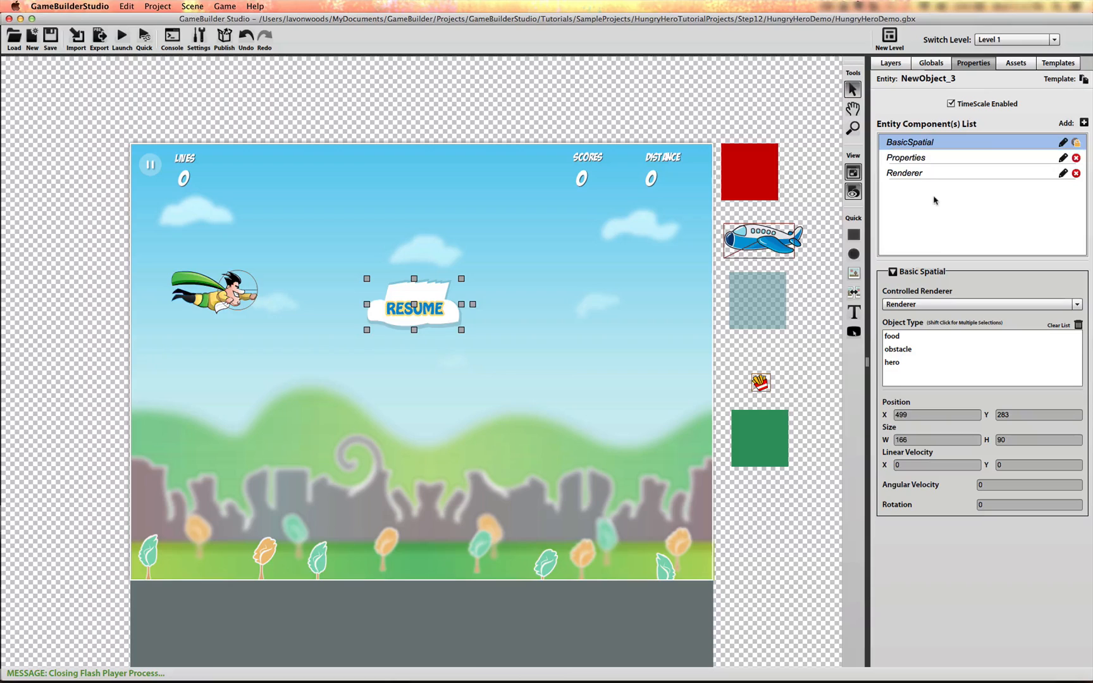
Step: Add an Int property named startingYPos with the value 264 to the Properties container
left_click(934, 159)
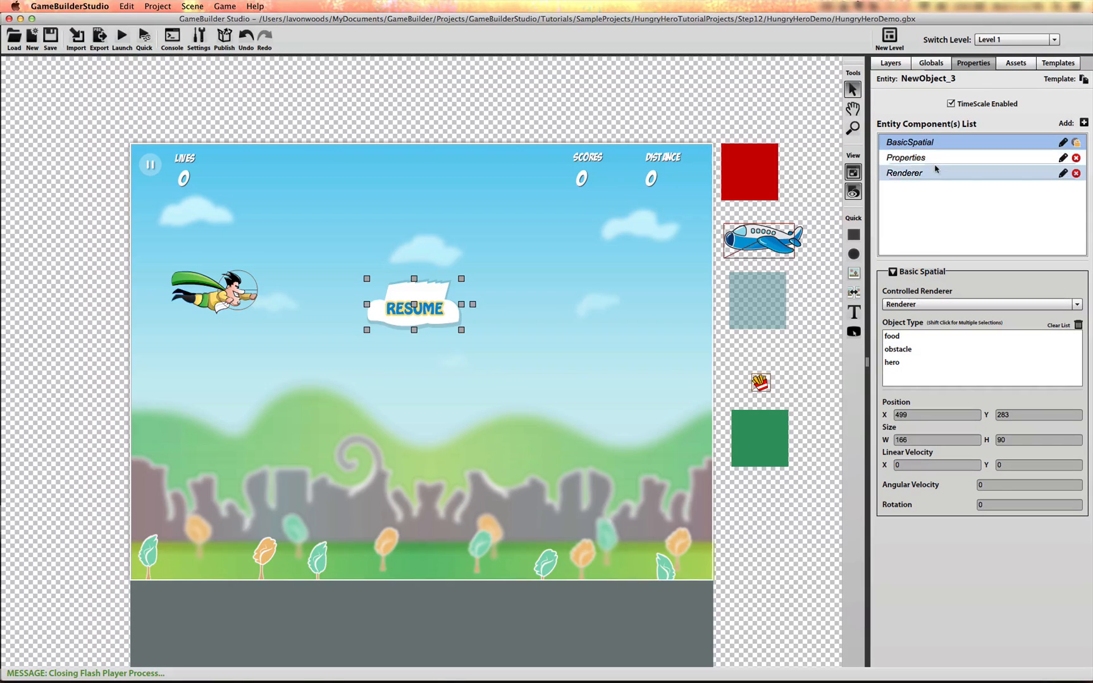
left_click(1076, 292)
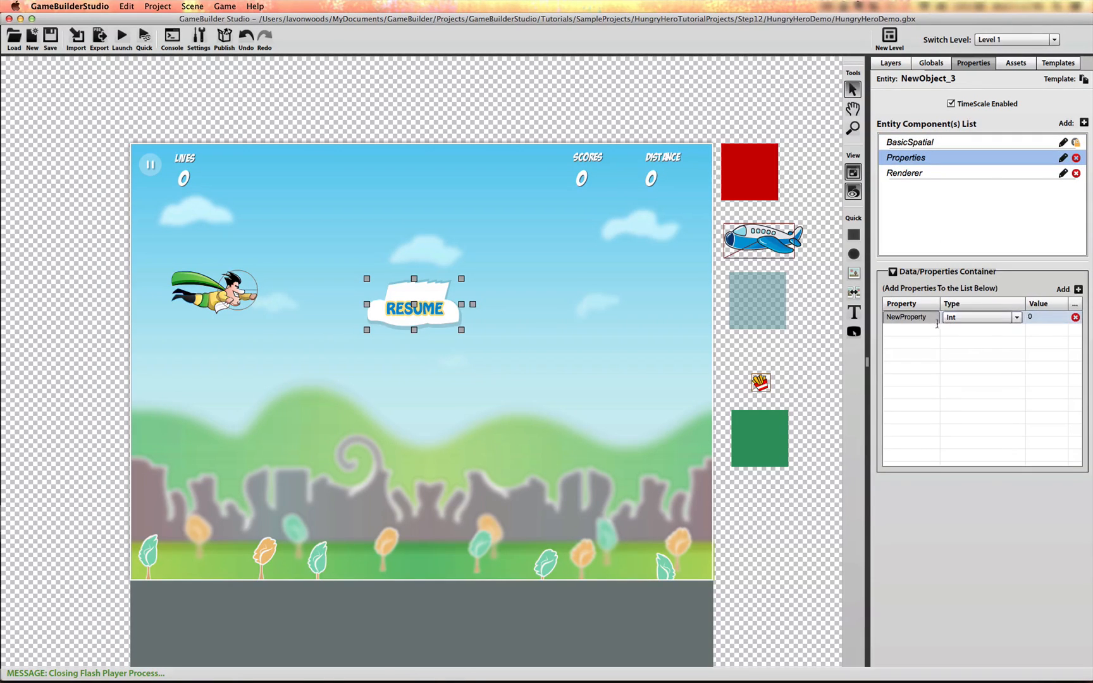
type("startingYPos")
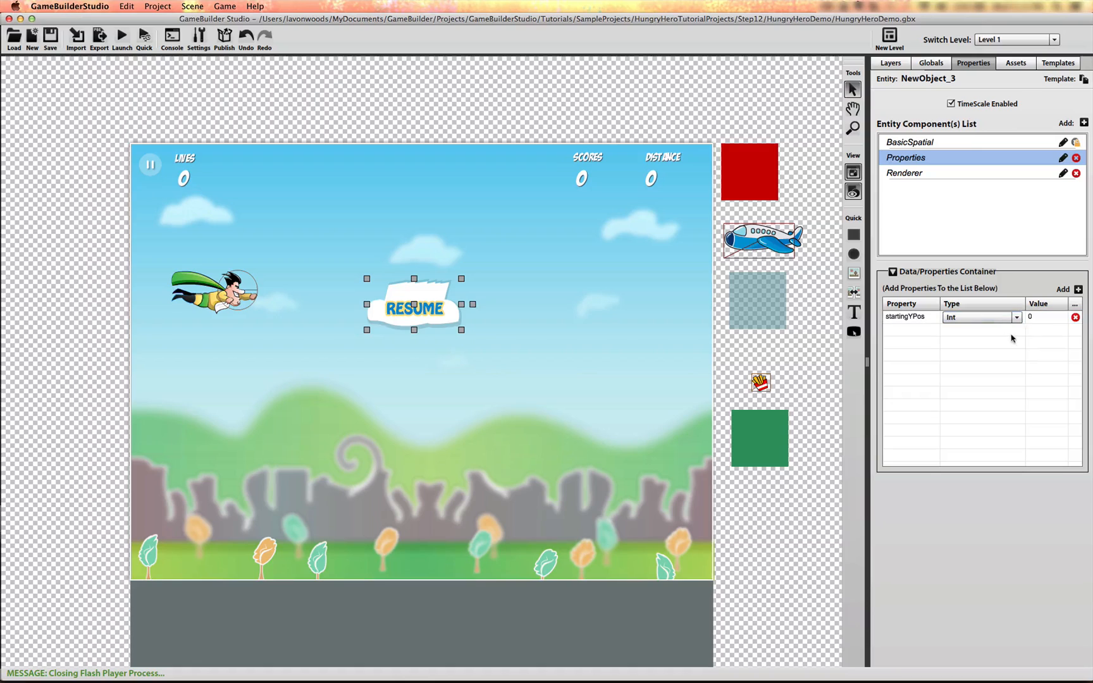
left_click(1031, 318)
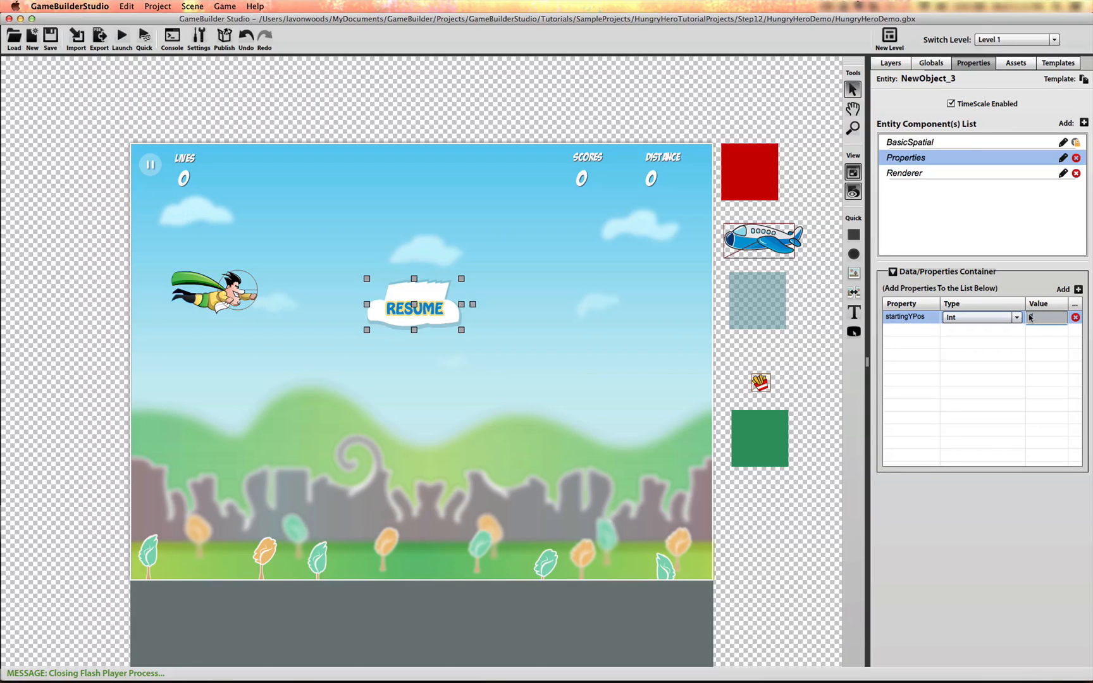
key("Return")
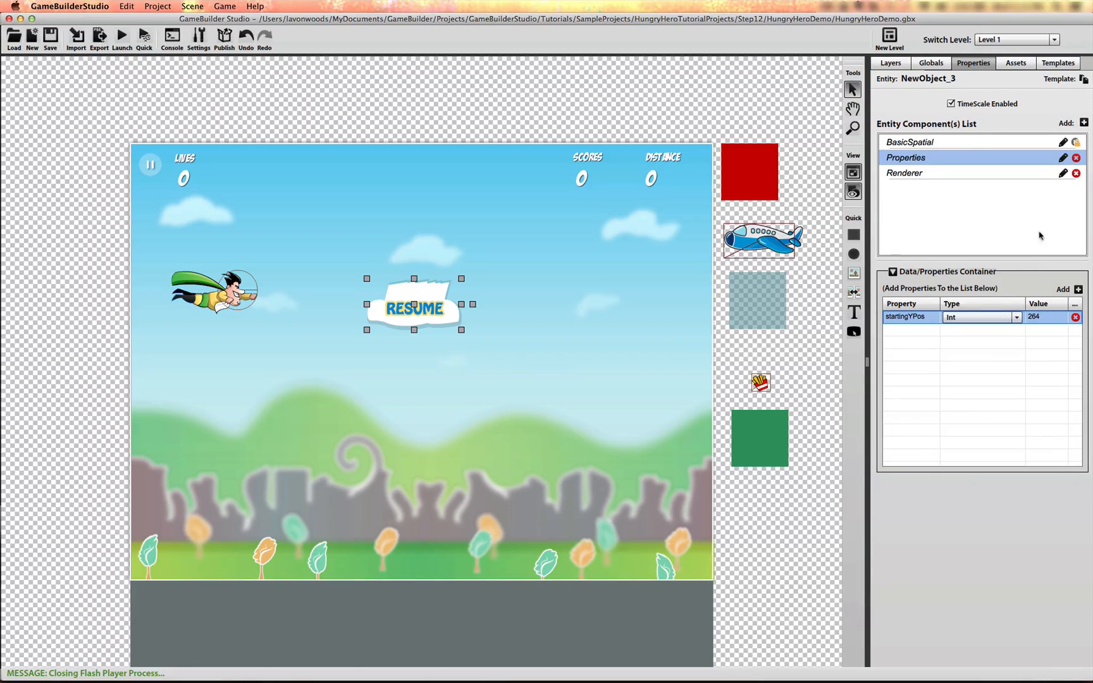
Step: Check the Resume button's Y position in BasicSpatial and set startingYPos to 283
left_click(947, 143)
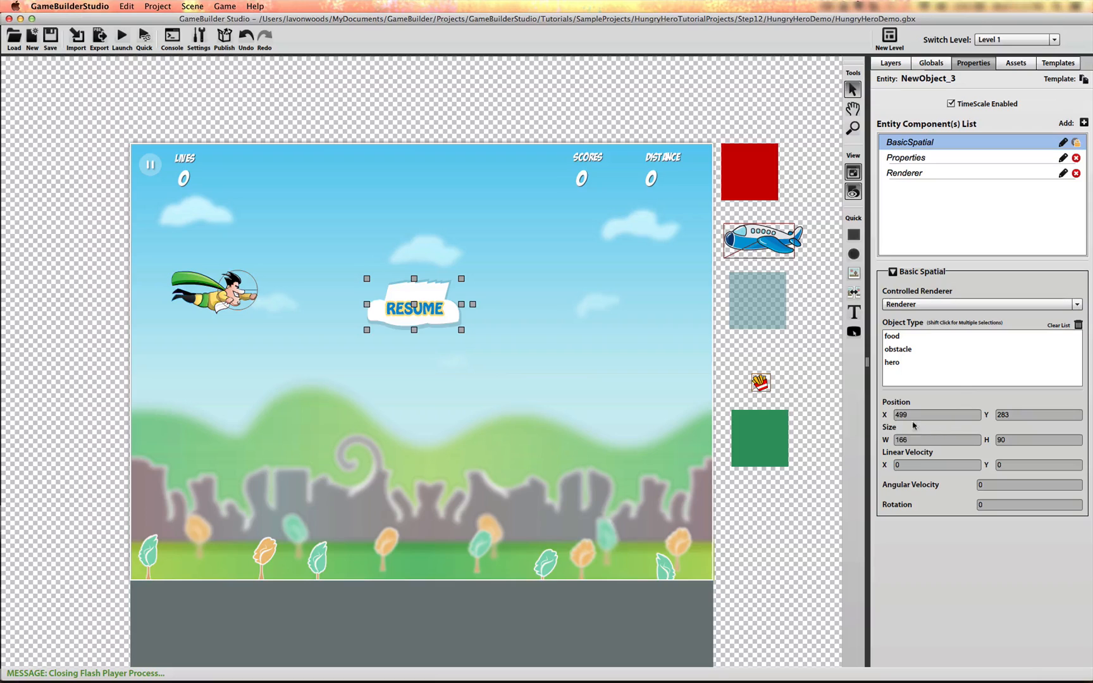
left_click(947, 158)
left_click(1034, 318)
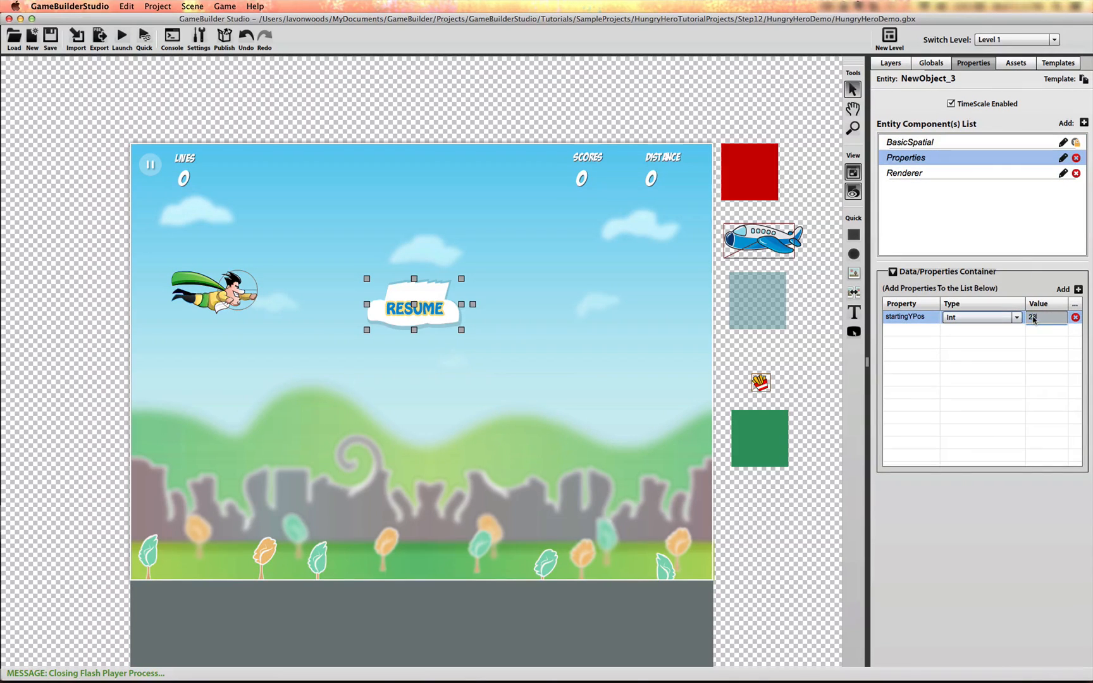
key("Return")
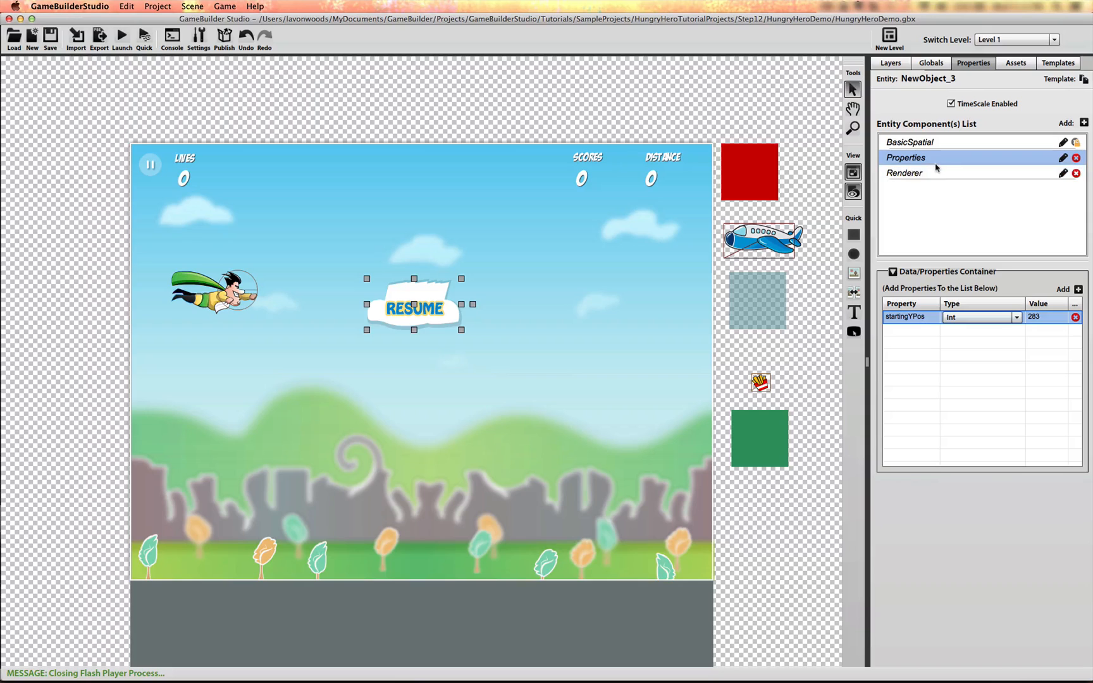
Step: Add a State Logic Map component named Logic_GameState to the Resume button object
left_click(1084, 123)
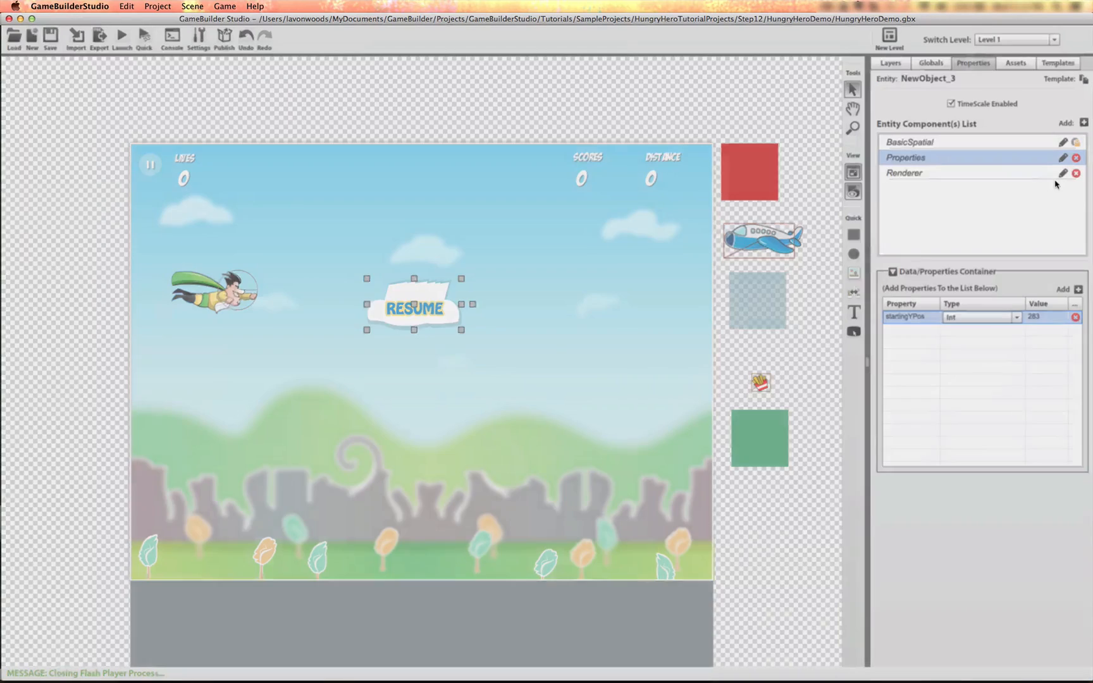
left_click(504, 238)
type("stat")
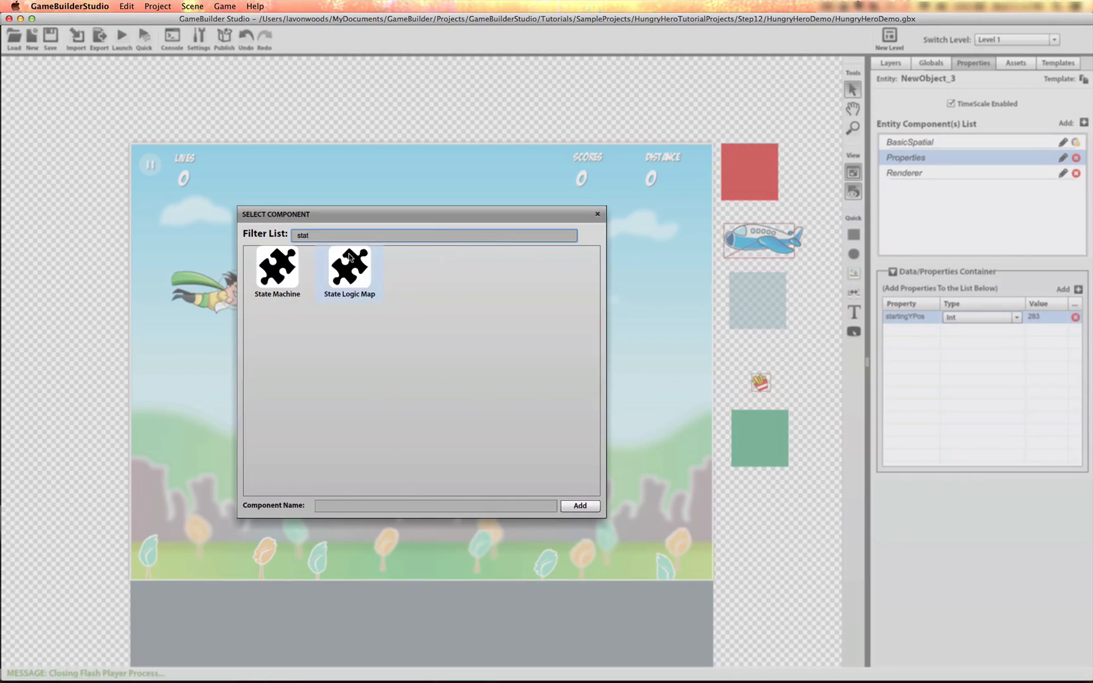
left_click(350, 264)
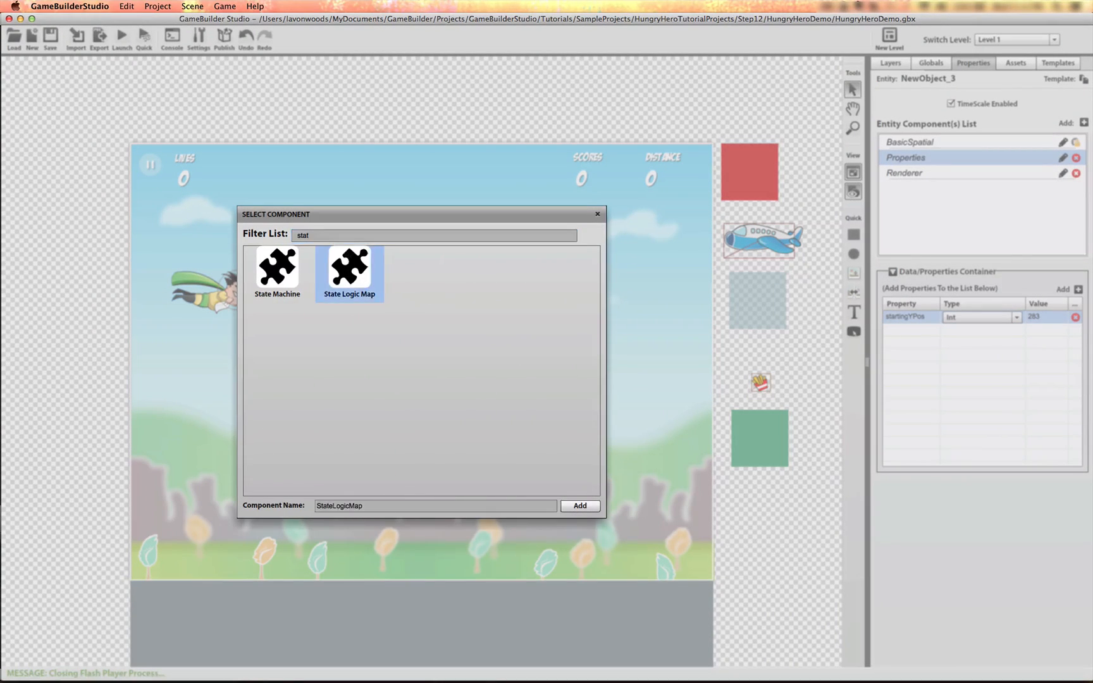
double_click(340, 507)
type("Logic_GameState")
left_click(584, 513)
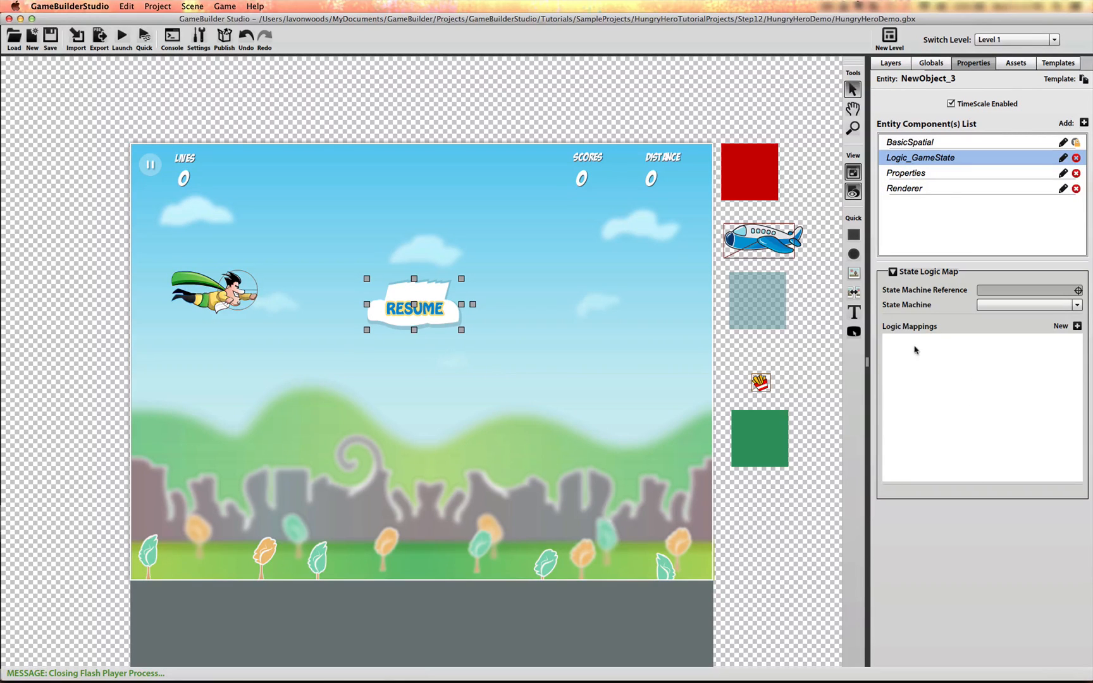
Step: Set Logic_GameState's state machine reference to the state machine of the GlobalGameState entity
left_click(1078, 291)
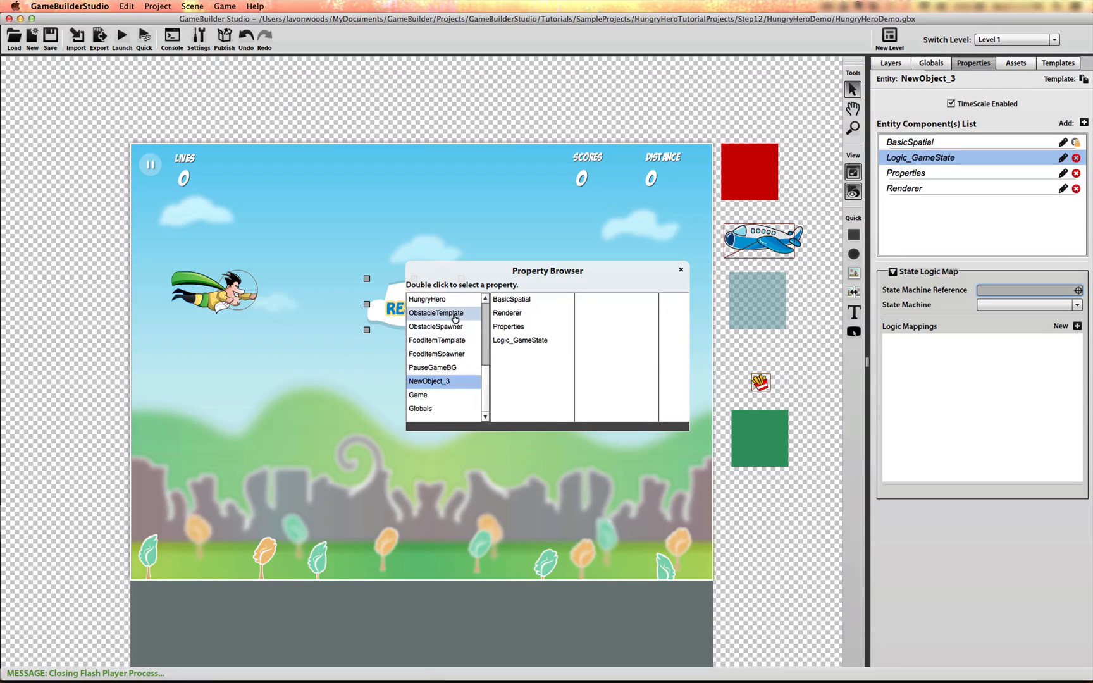
scroll(454, 320, "down", 2)
scroll(455, 320, "up", 2)
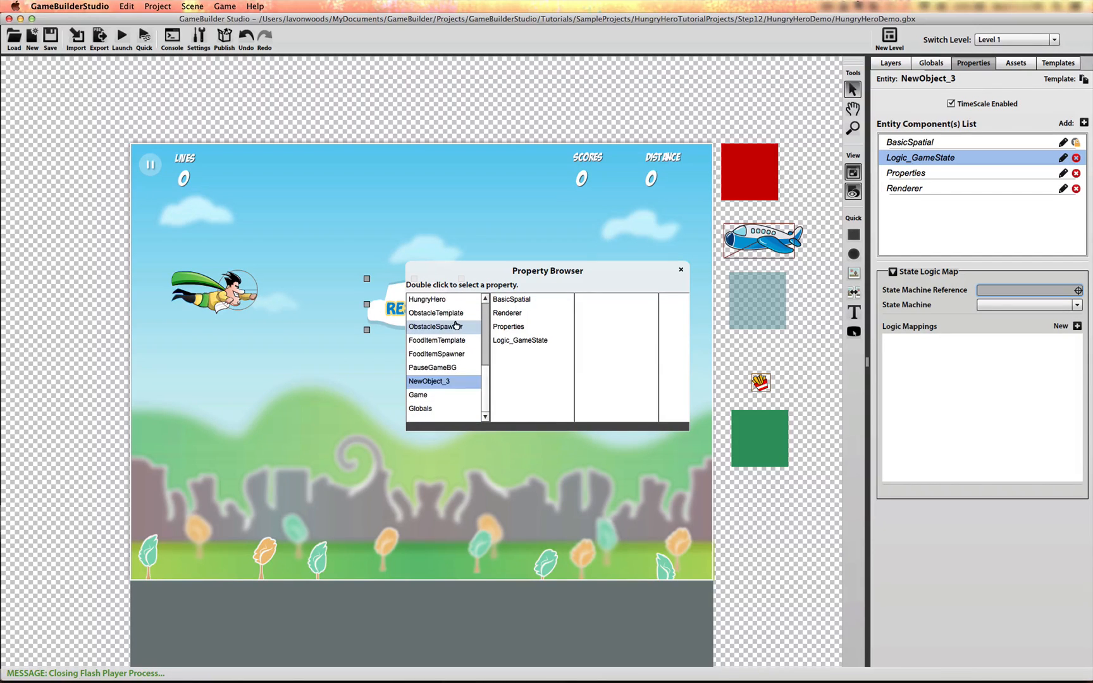
scroll(466, 339, "up", 2)
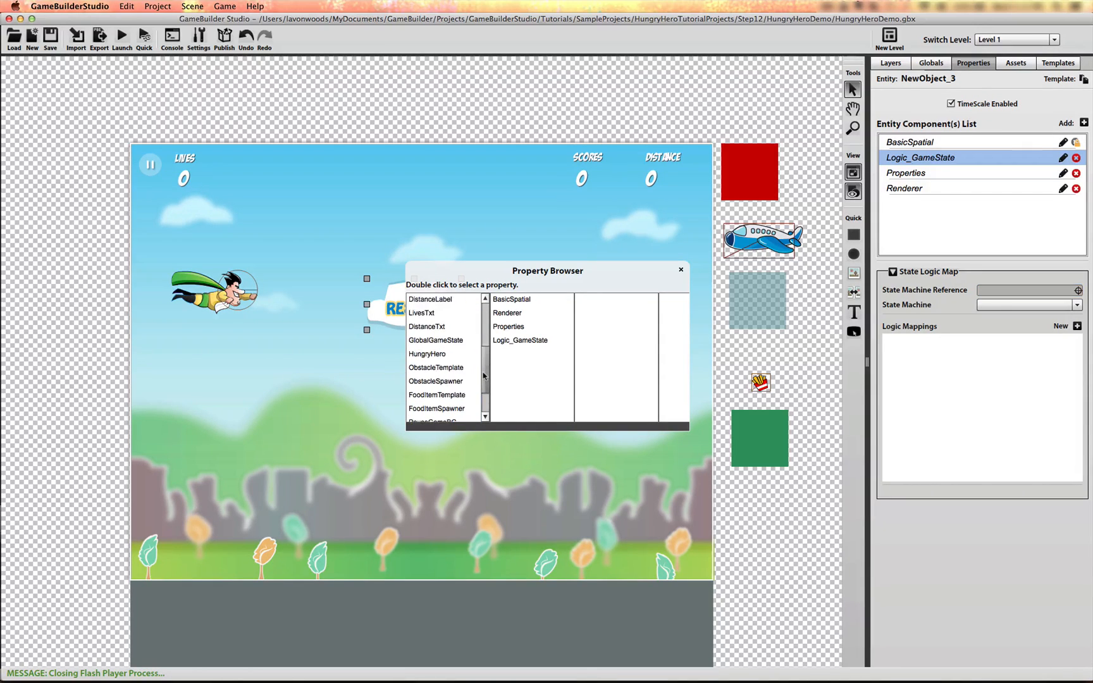
left_click(457, 342)
double_click(535, 341)
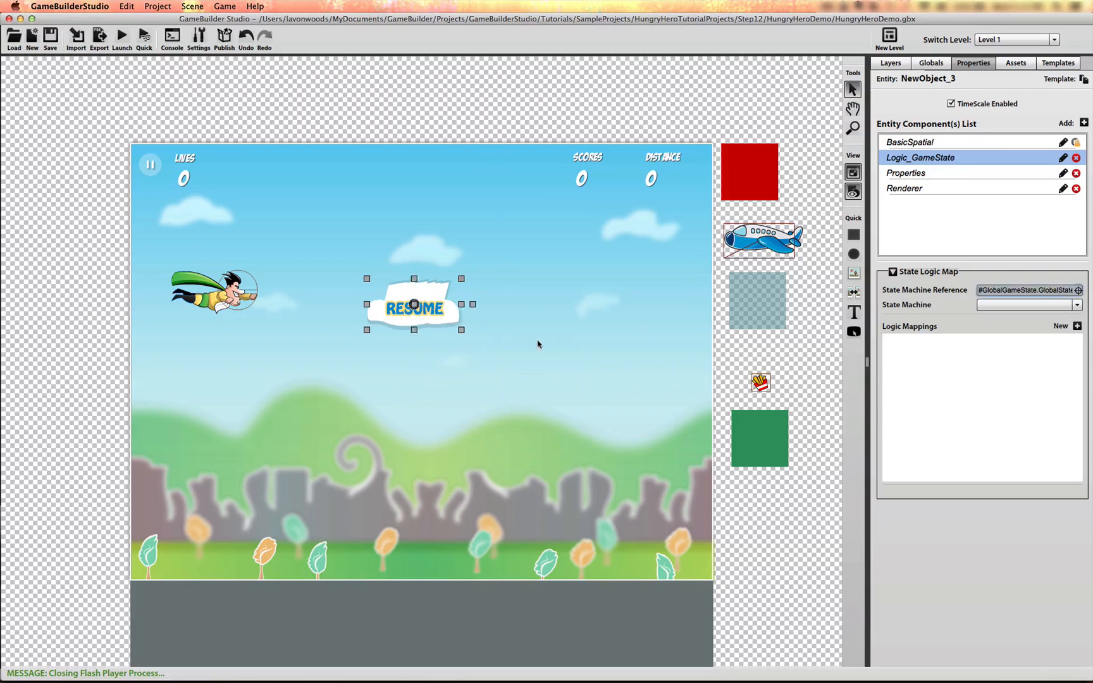
Step: Add a logic mapping to Logic_GameState for the state change to GAME_PAUSED
left_click(1071, 328)
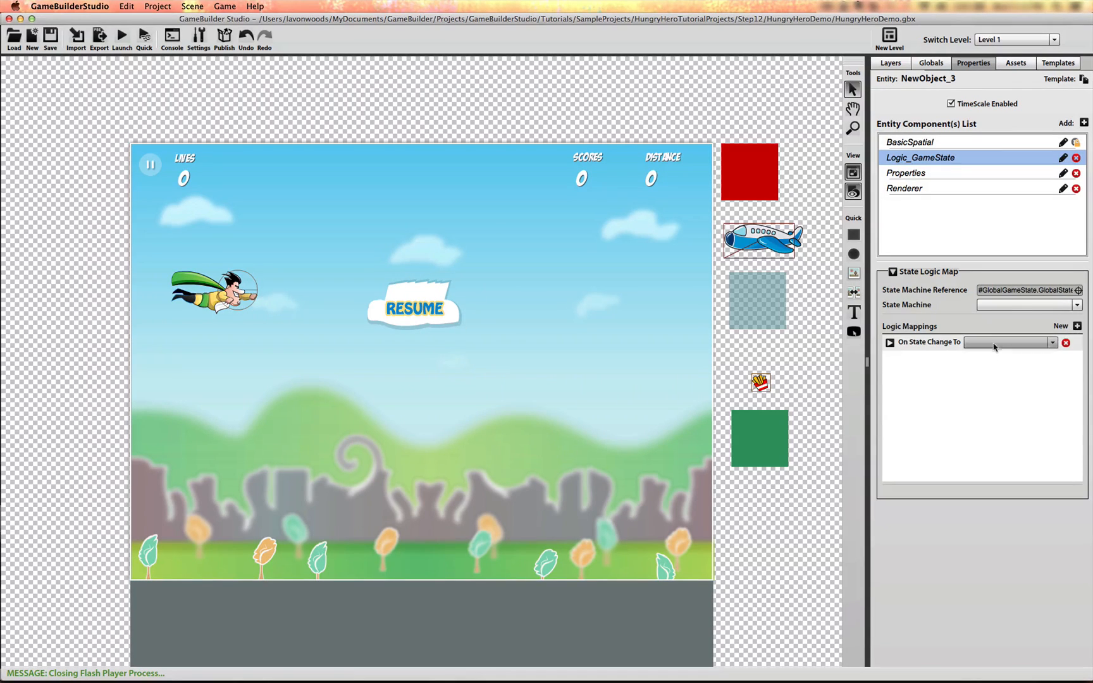
left_click(995, 346)
left_click(1008, 394)
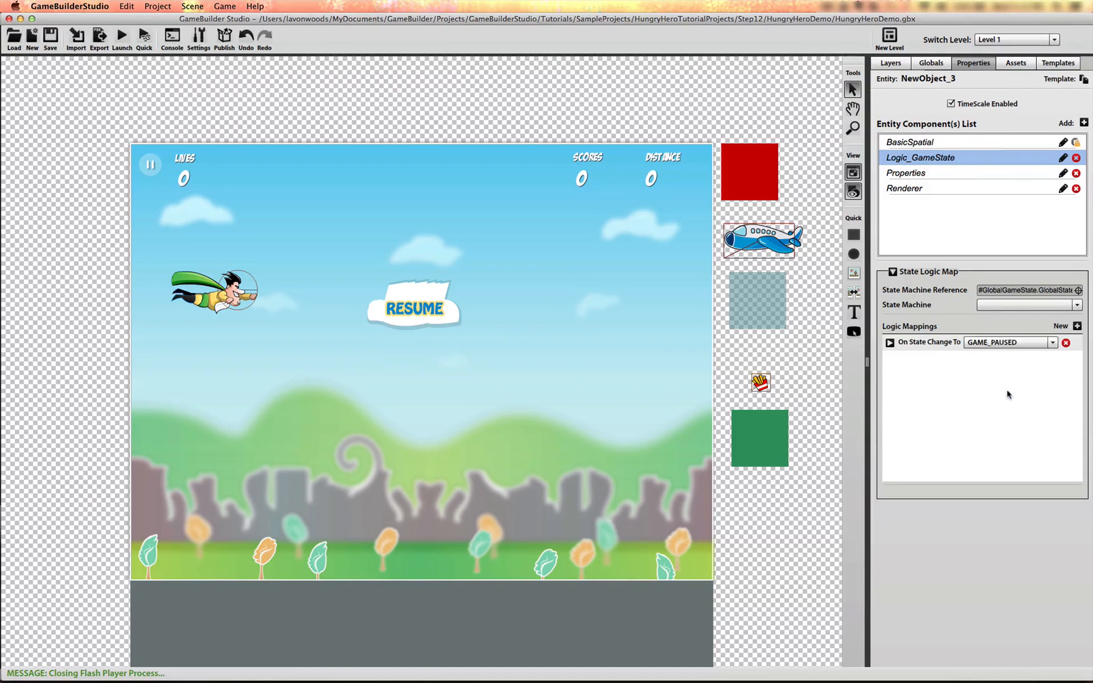
Step: Add an Interpolate Property action to the GAME_PAUSED mapping's action sequence
left_click(891, 342)
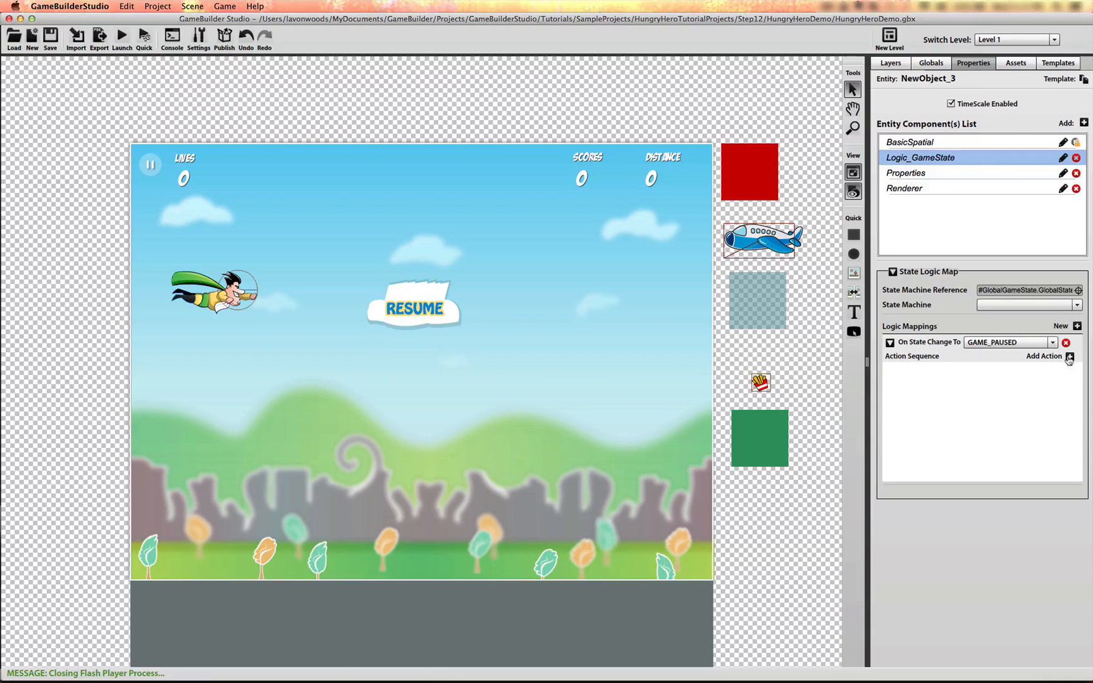
left_click(1070, 357)
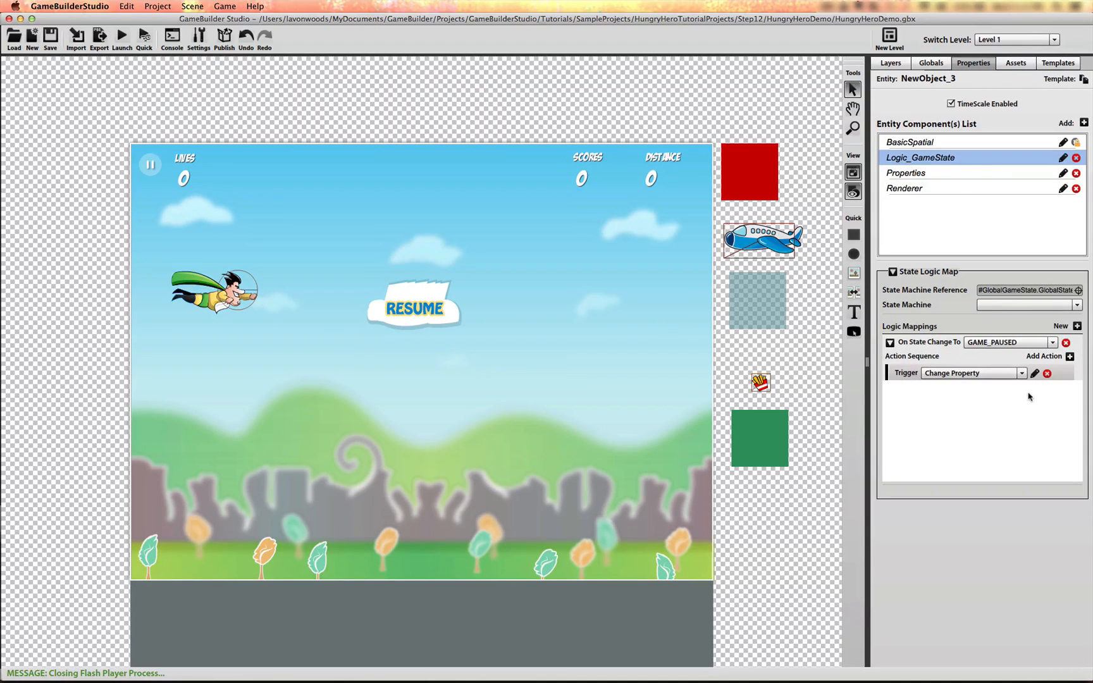
left_click(1021, 374)
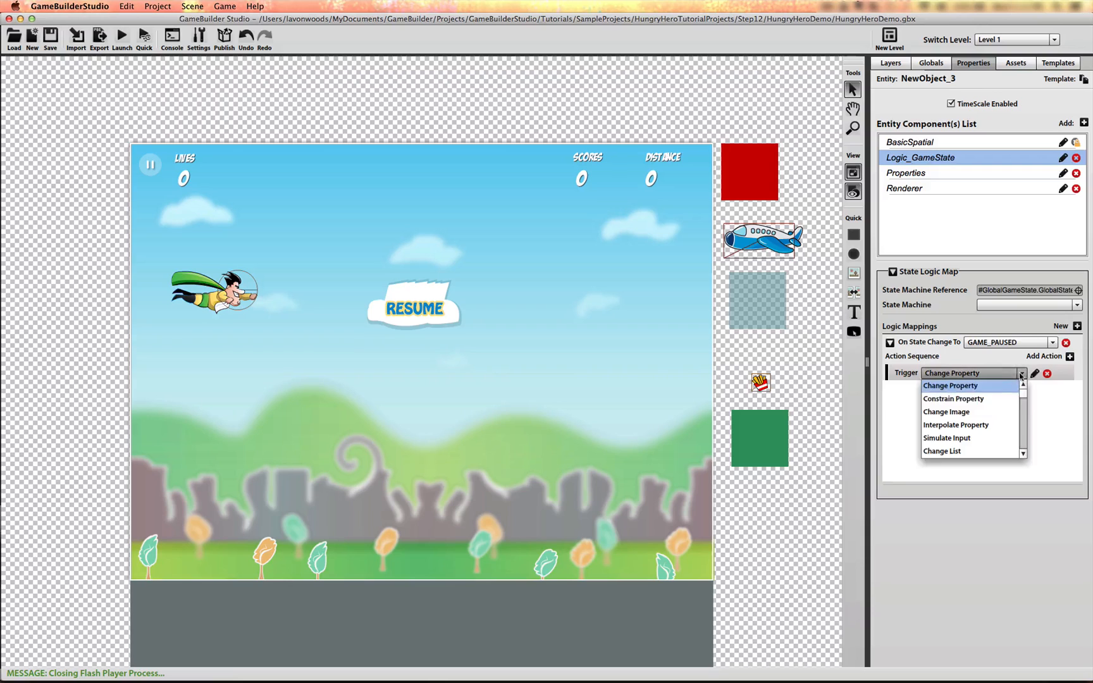
left_click(985, 425)
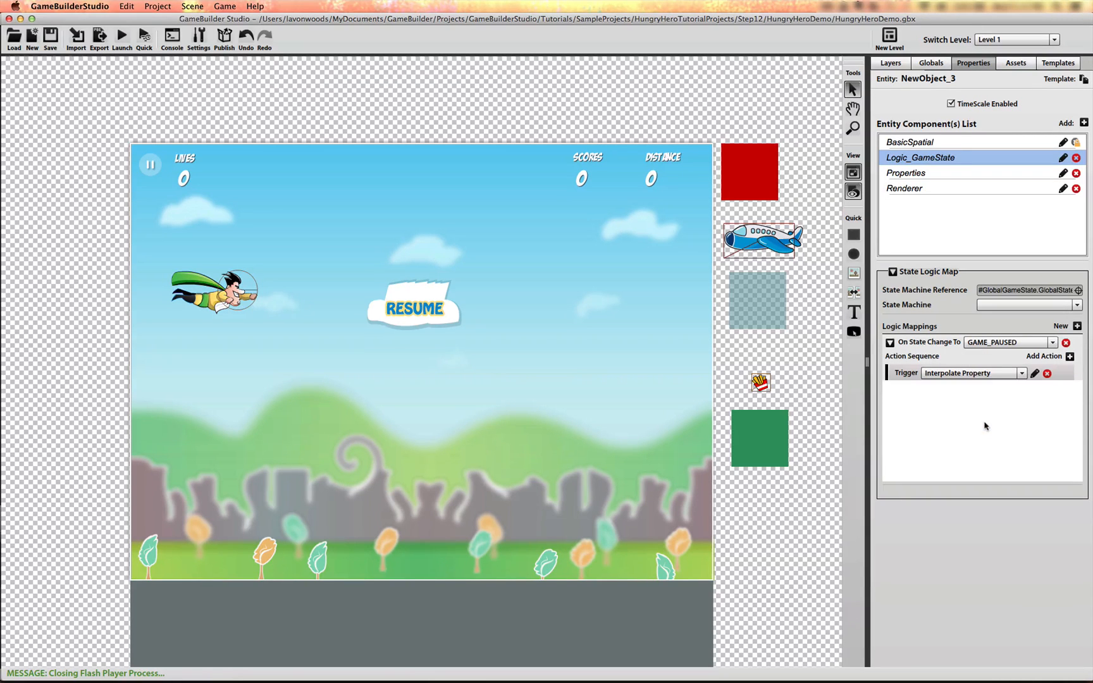
Step: Set the Interpolate Property action's target to the Resume button's BasicSpatial.y and open the expression for its From value
left_click(1036, 373)
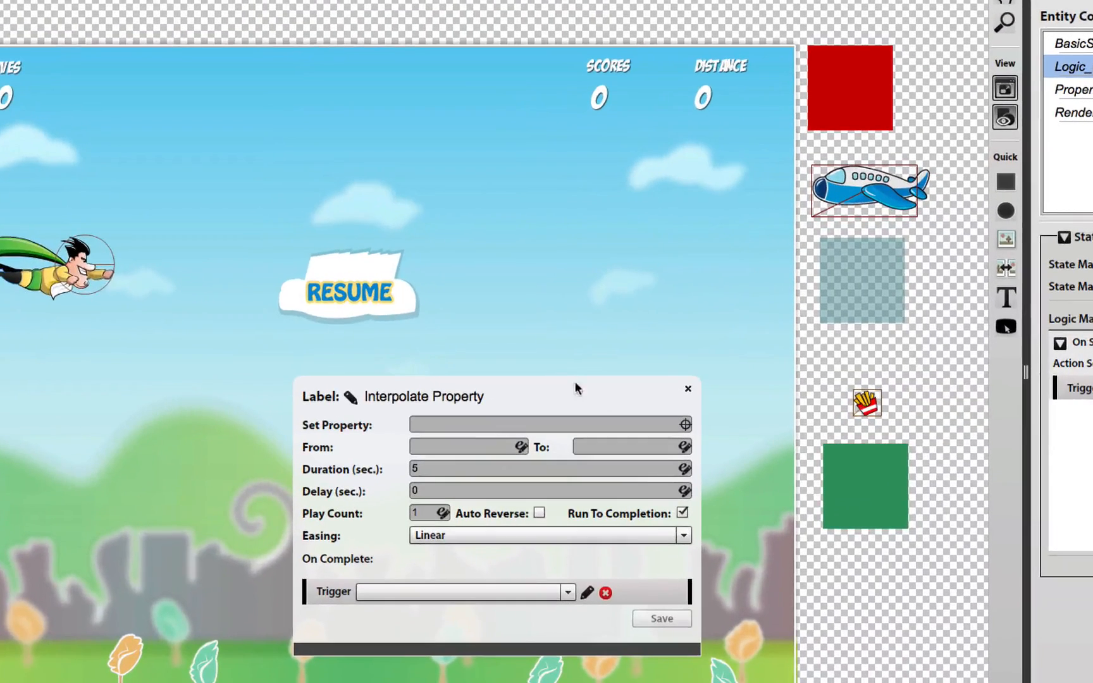
left_click(641, 396)
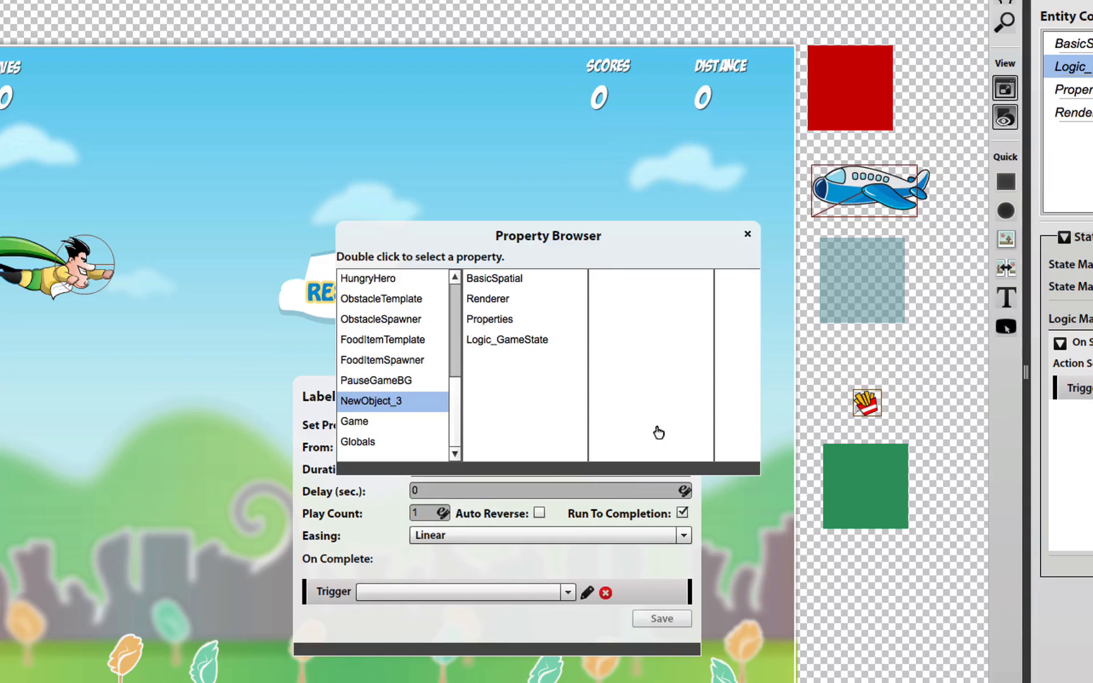
left_click(503, 279)
scroll(622, 379, "down", 2)
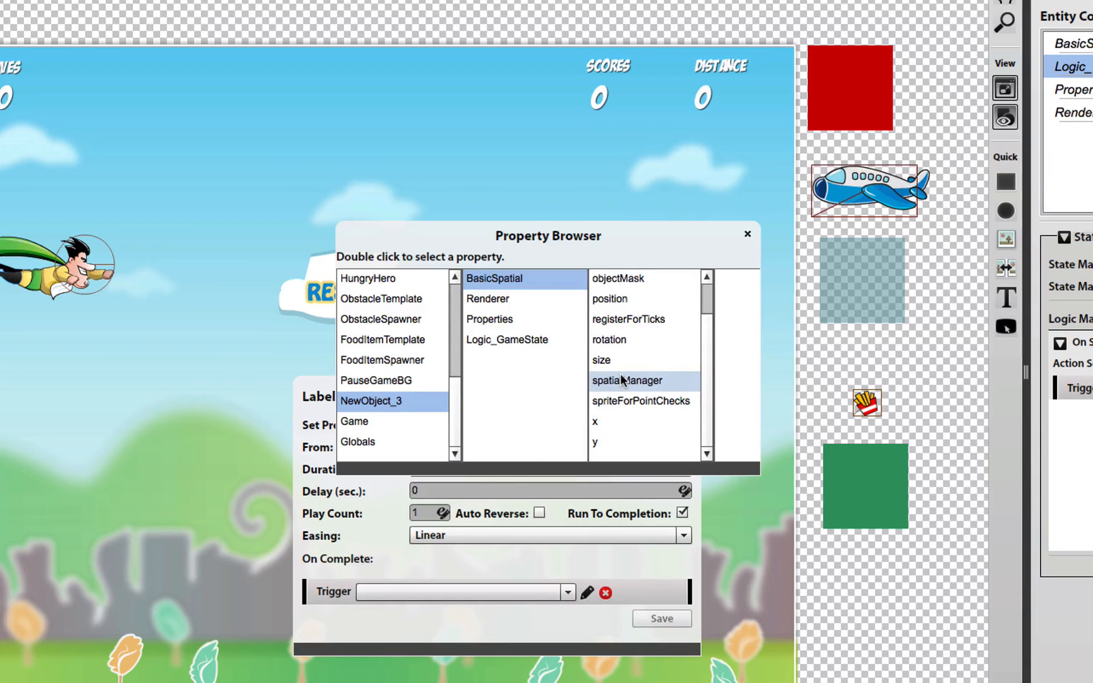
double_click(614, 443)
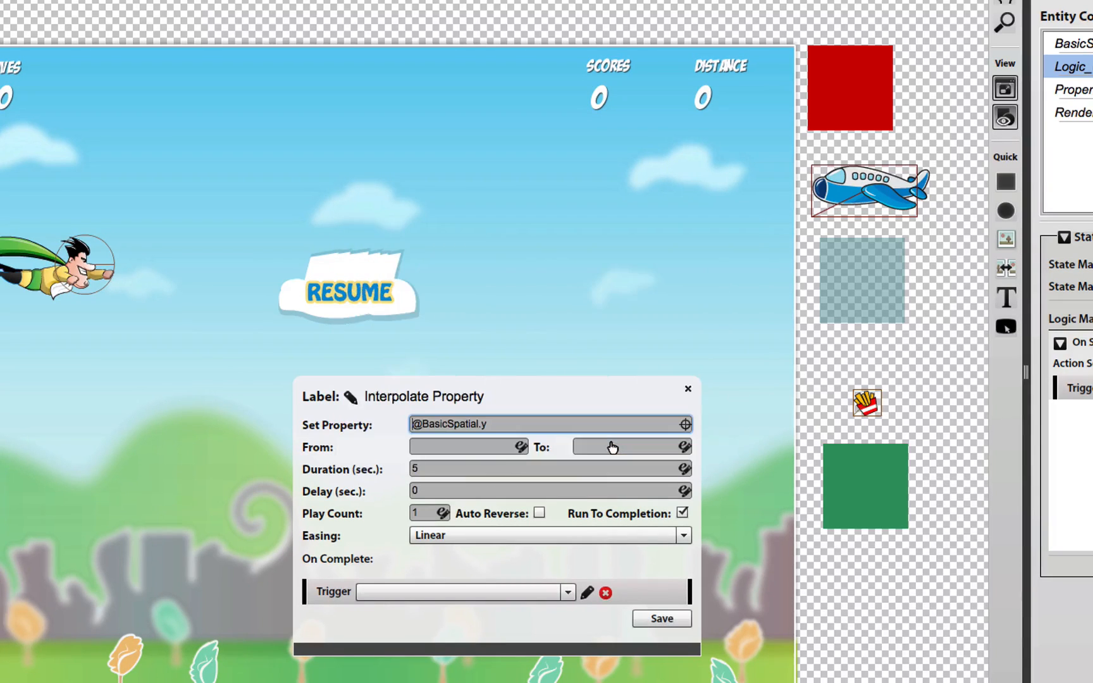
left_click(475, 451)
left_click(524, 450)
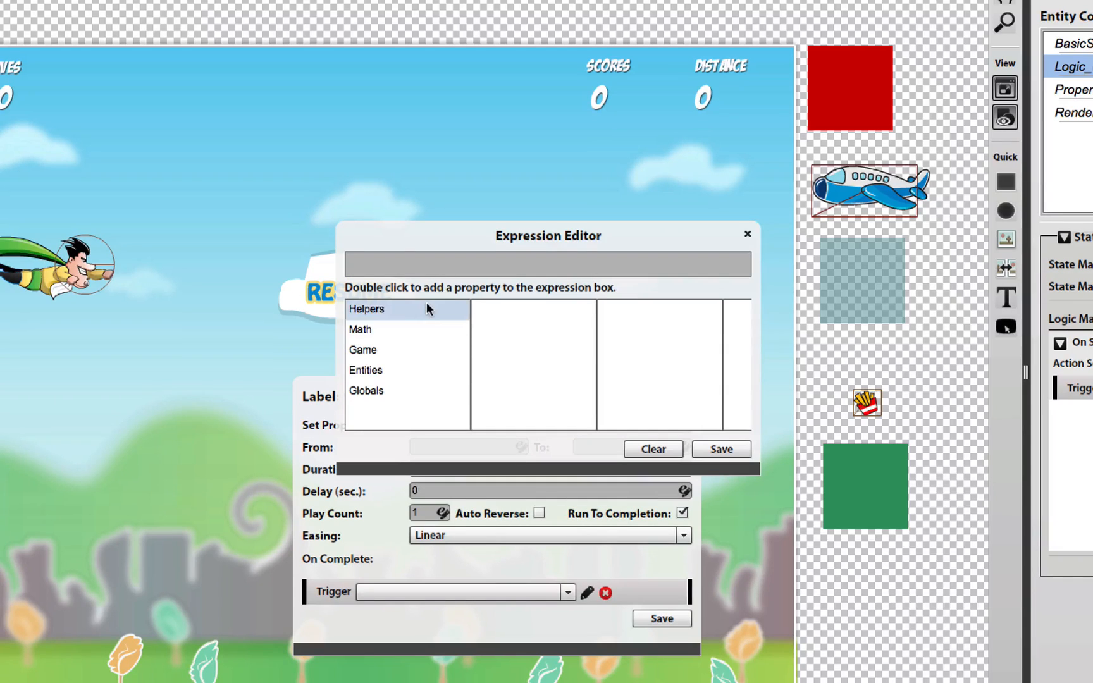
left_click(425, 309)
double_click(496, 308)
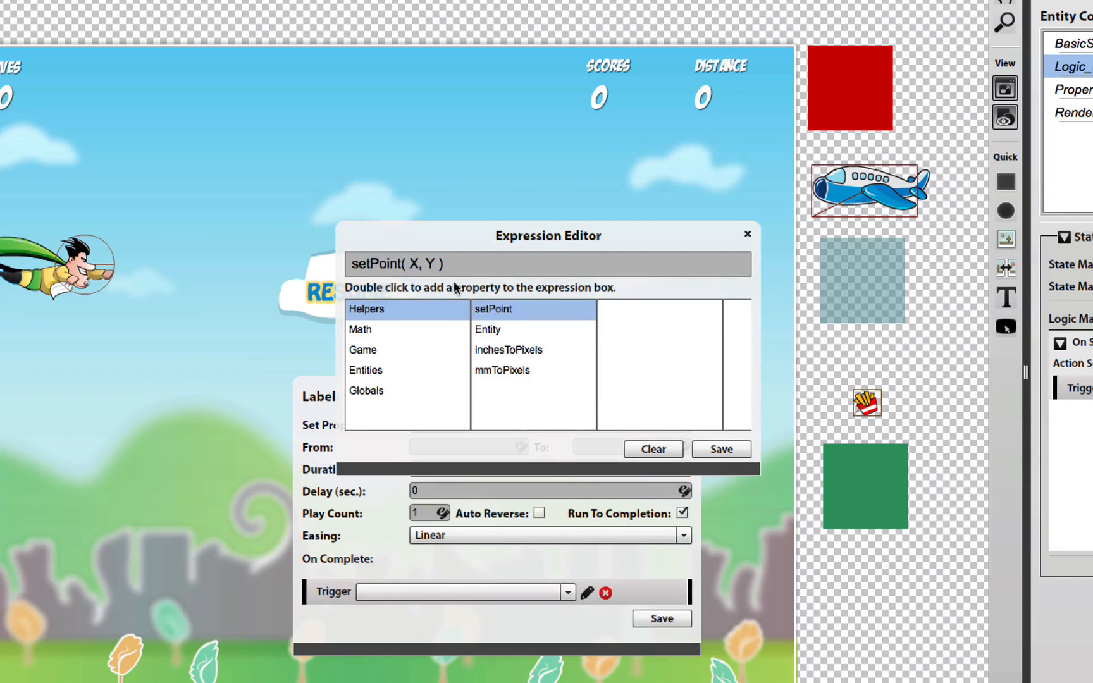
left_click_drag(503, 266, 384, 265)
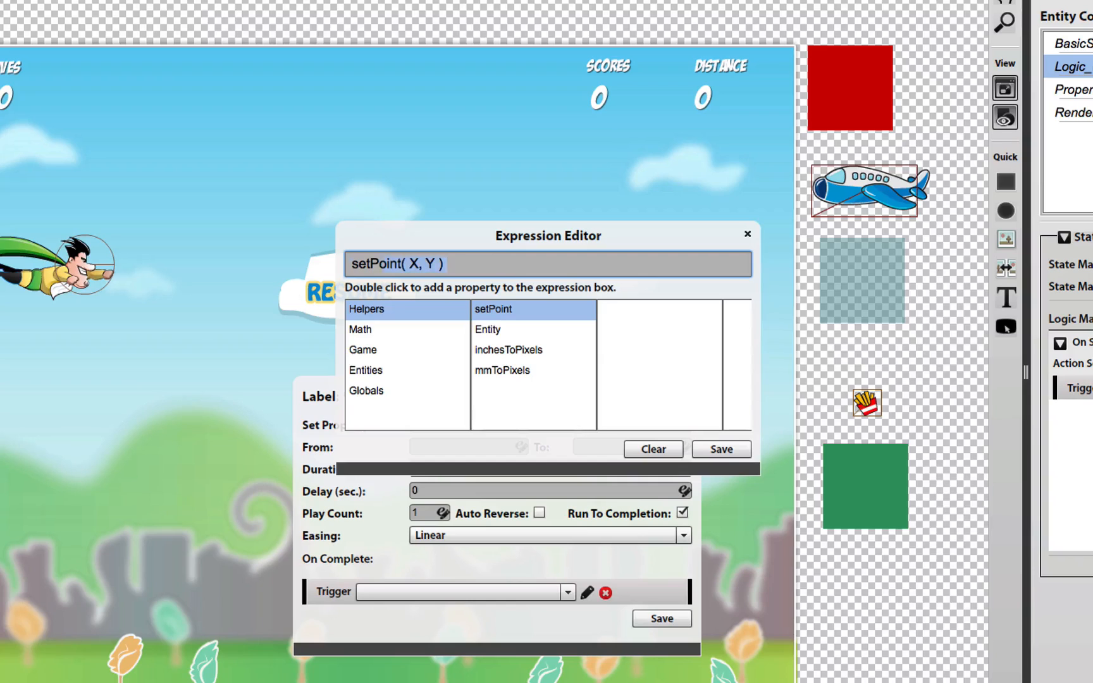
key("BackSpace")
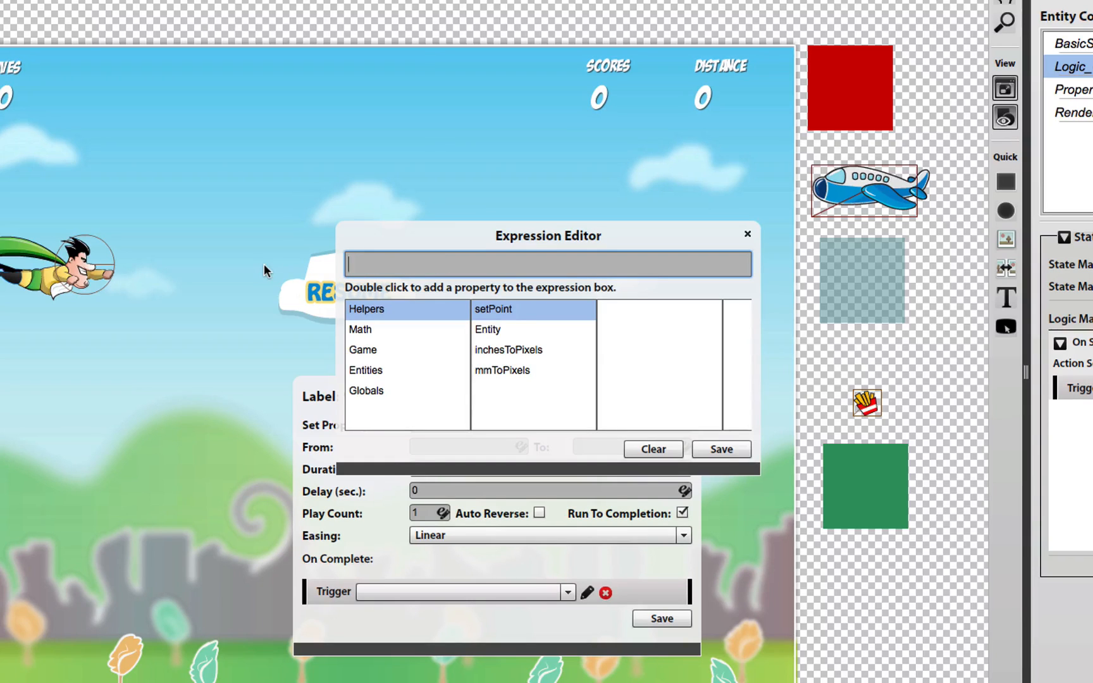
Step: Set the interpolation's From value to the expression Game.Screen.height + 400
left_click(397, 351)
left_click(504, 369)
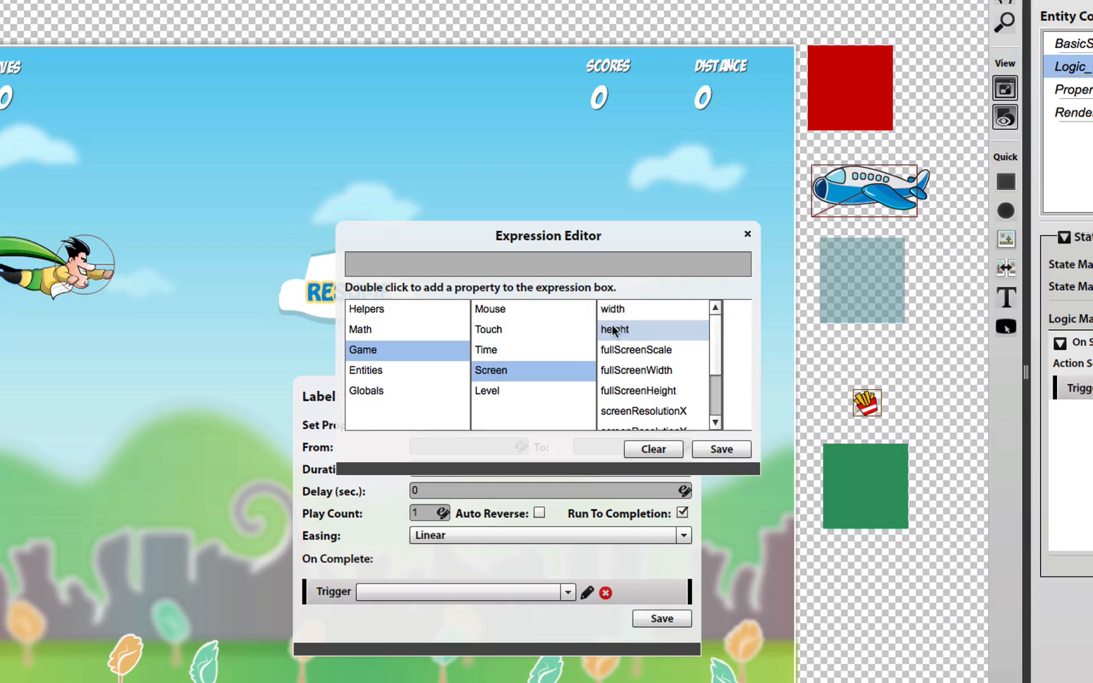
double_click(623, 329)
left_click(529, 259)
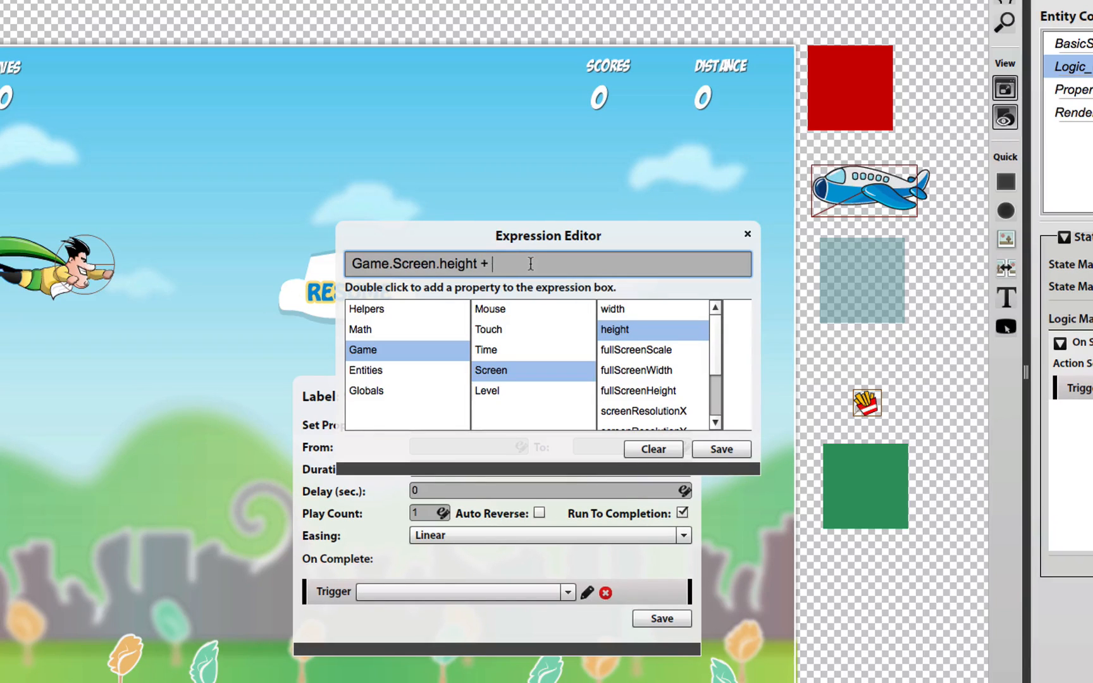
type("+ 400")
left_click(718, 450)
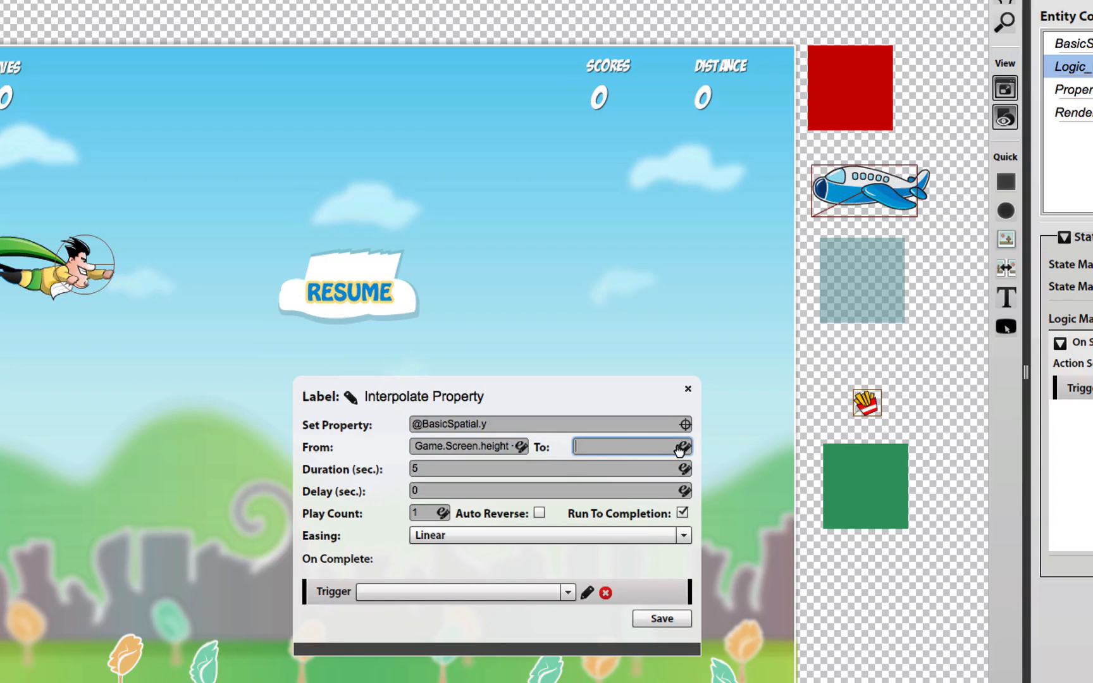
Step: Set the interpolation's To value to the Resume button's startingYPos property, using the expression Self.Properties.startingYPos
left_click(684, 446)
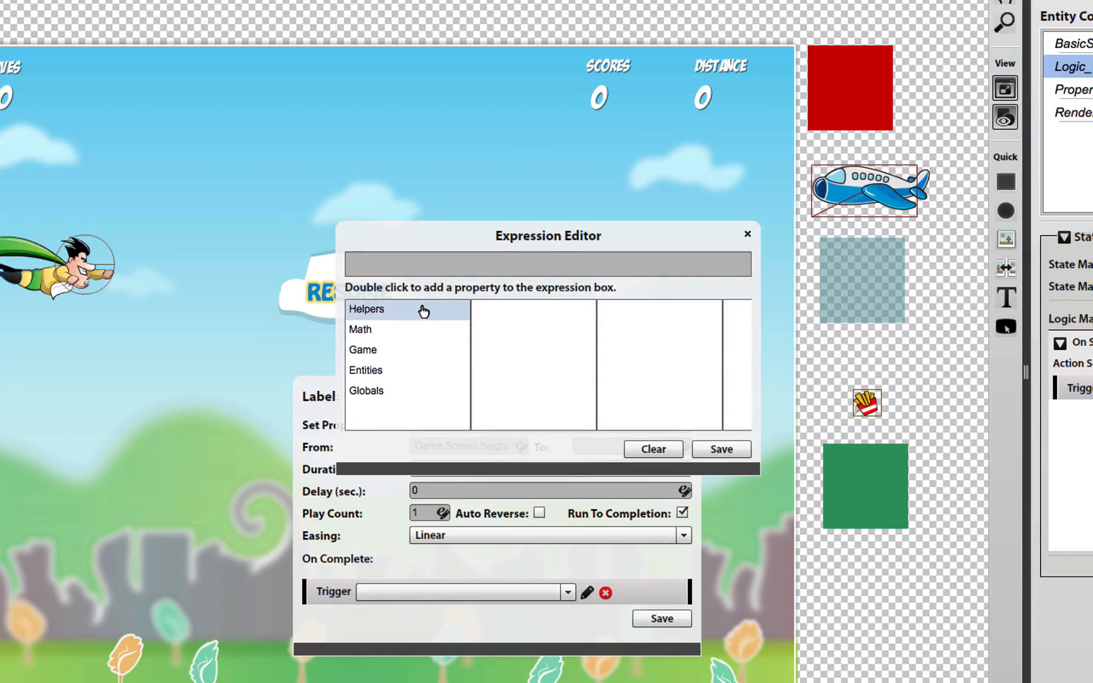
left_click(407, 366)
scroll(527, 370, "down", 3)
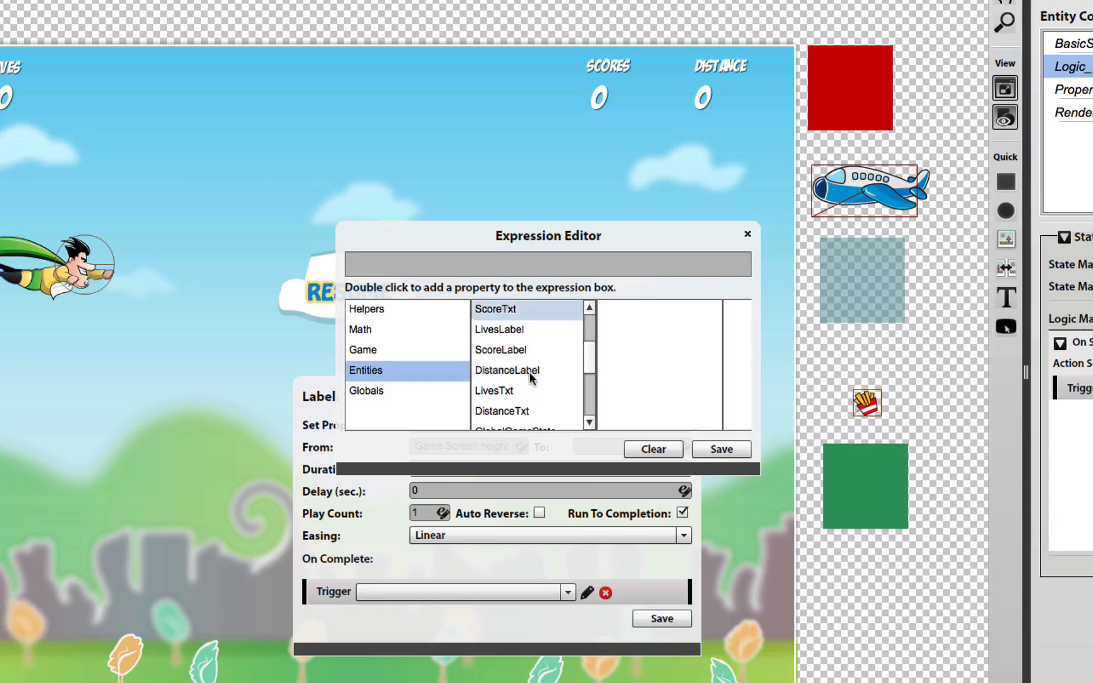
scroll(531, 375, "down", 2)
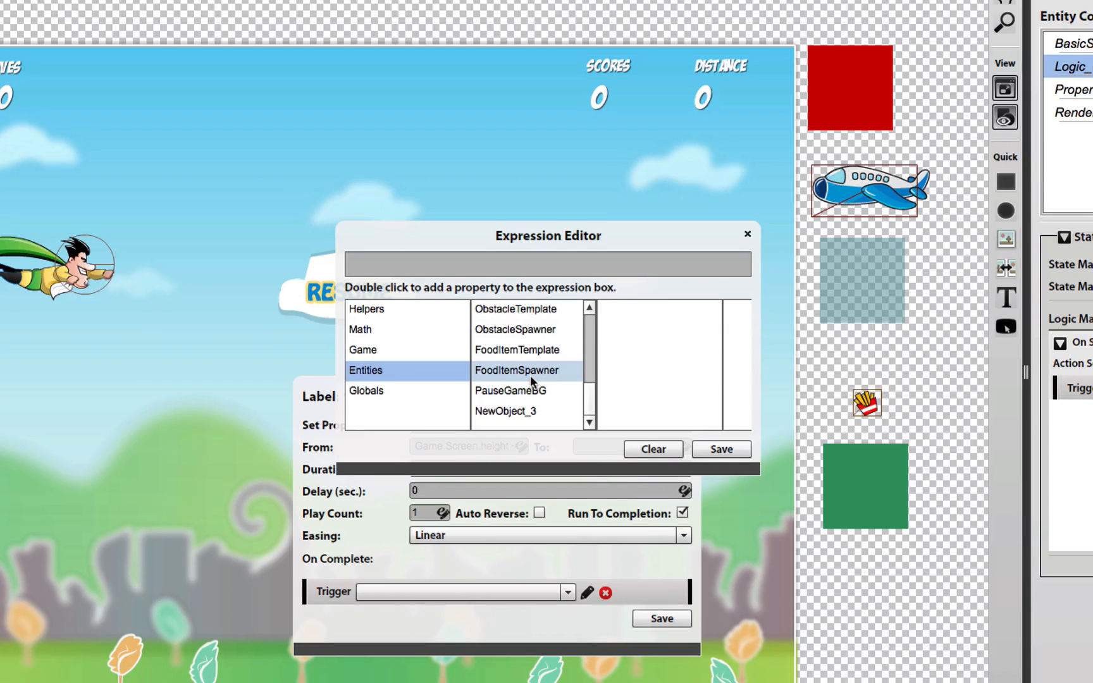
left_click(529, 412)
left_click(640, 309)
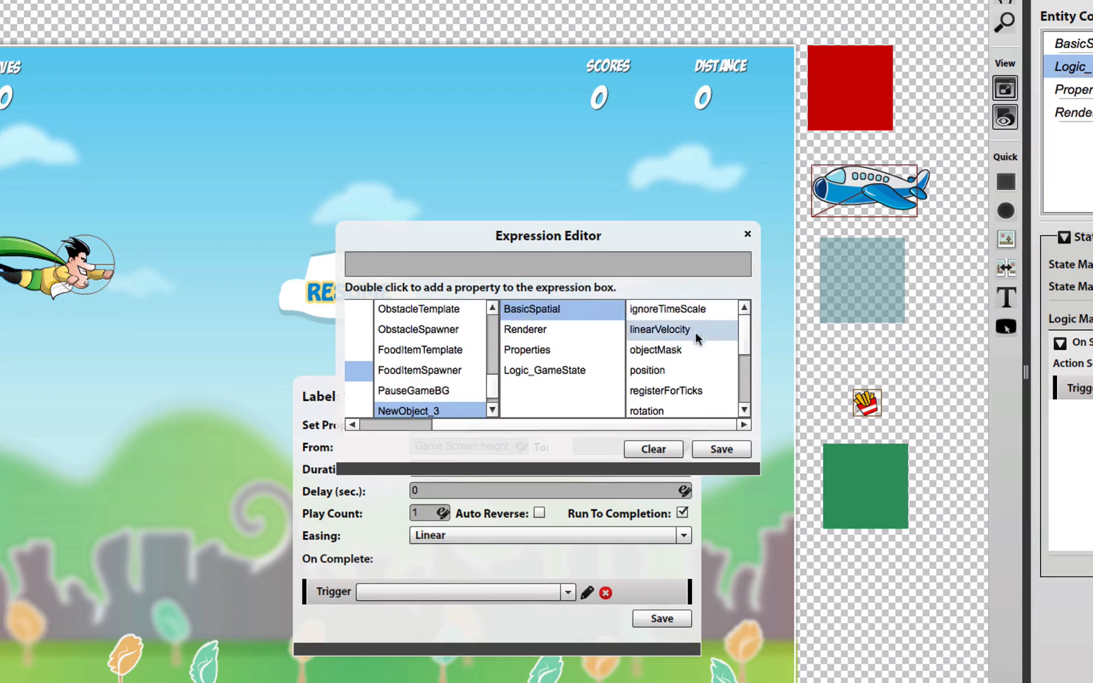
scroll(689, 359, "down", 2)
scroll(689, 360, "down", 2)
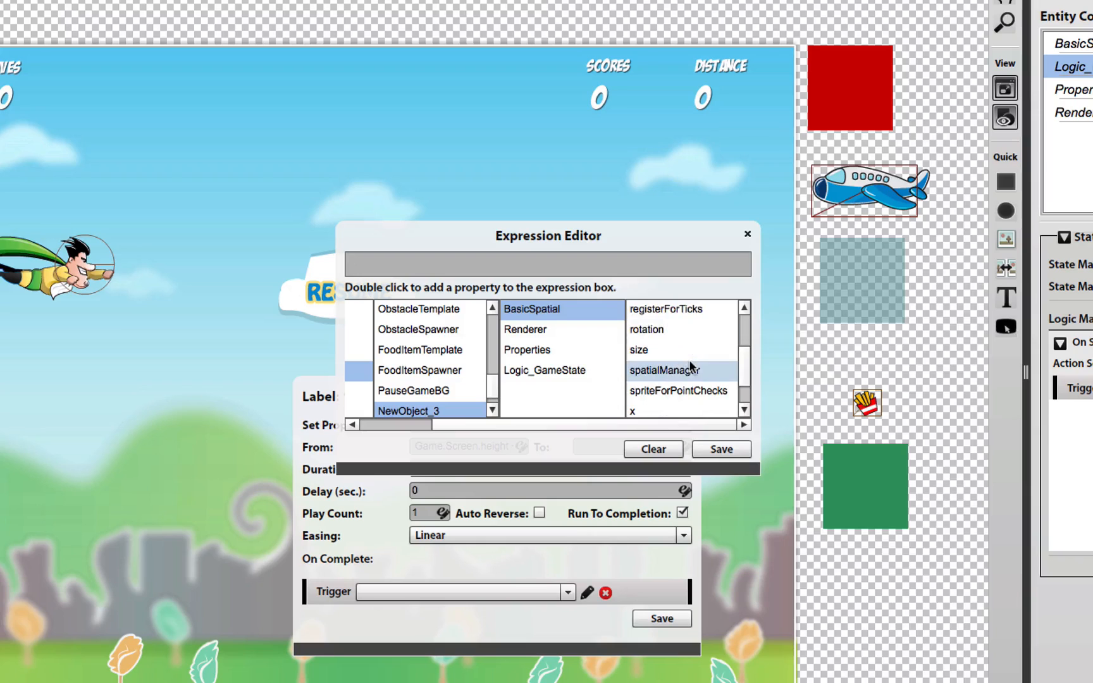
left_click(551, 346)
double_click(670, 309)
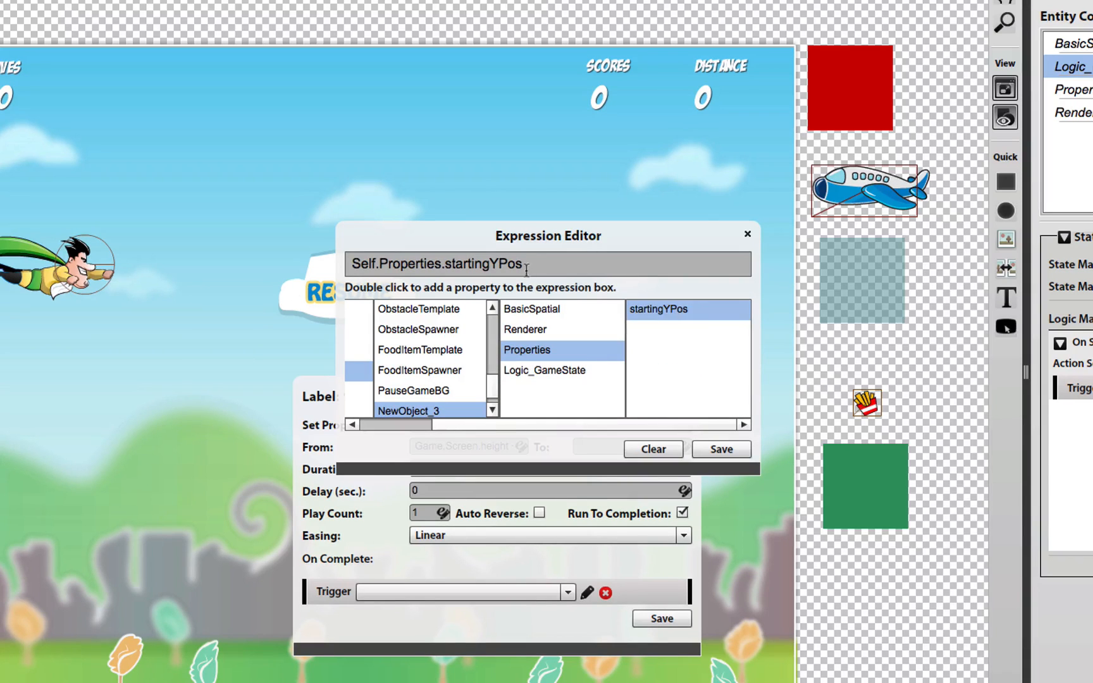
left_click(721, 450)
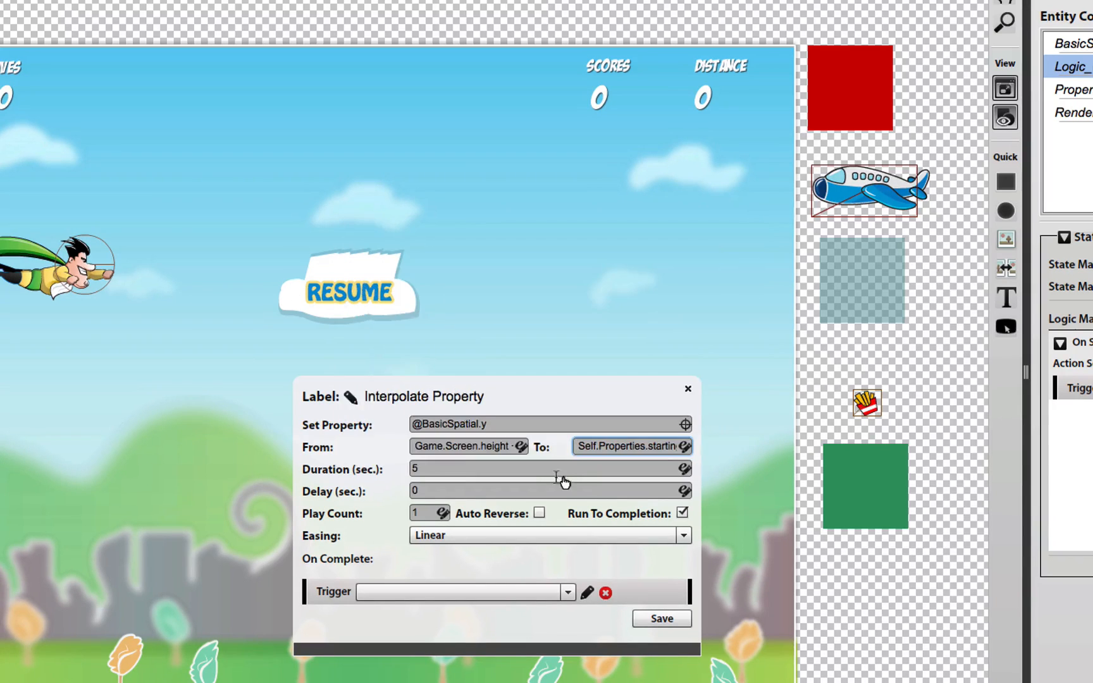
Step: Set the interpolation's duration to .8 seconds and save the action with the label AnimateOnToScreen
left_click(456, 471)
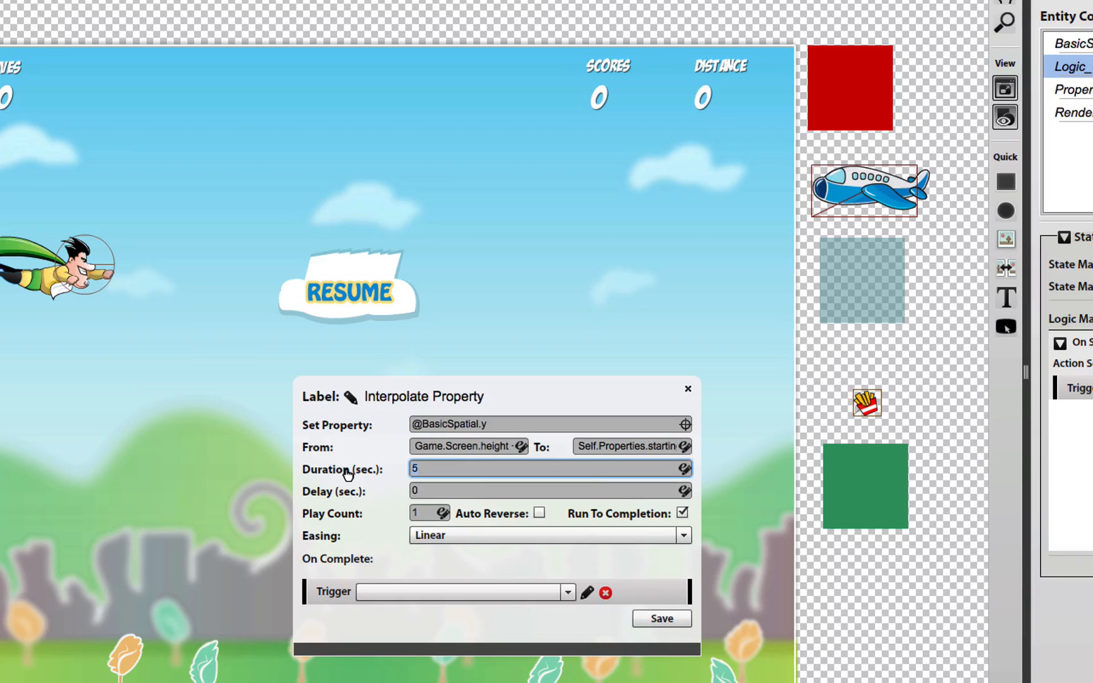
type(".8")
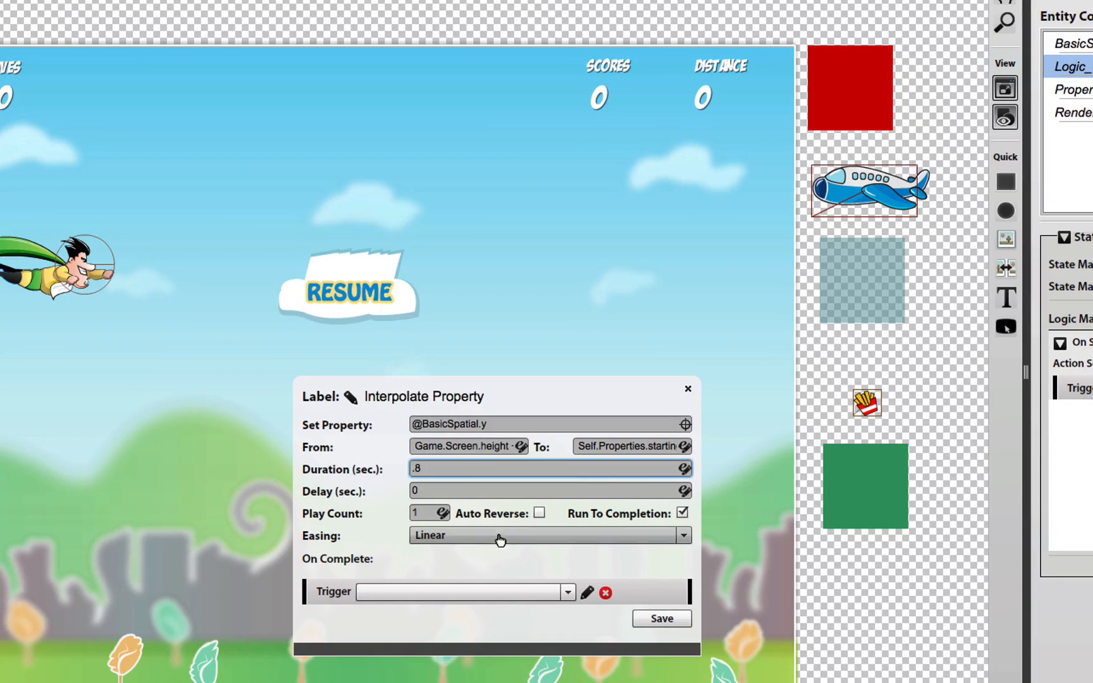
left_click(351, 396)
type("AnimateOn")
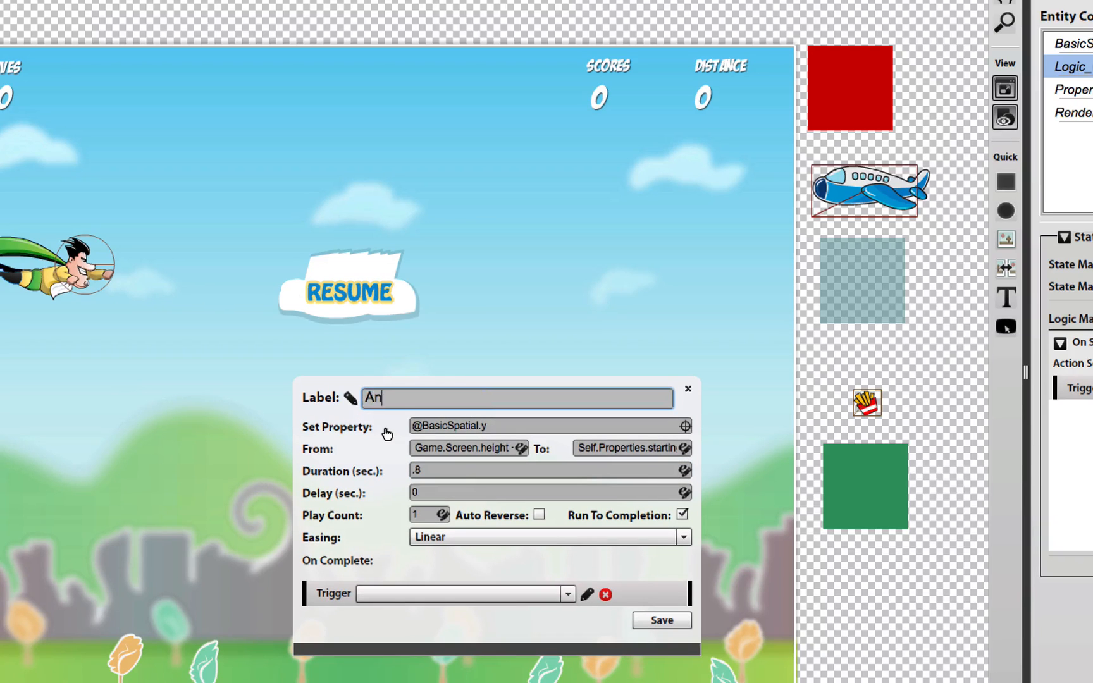
type("t")
key("BackSpace")
type("ToScreen")
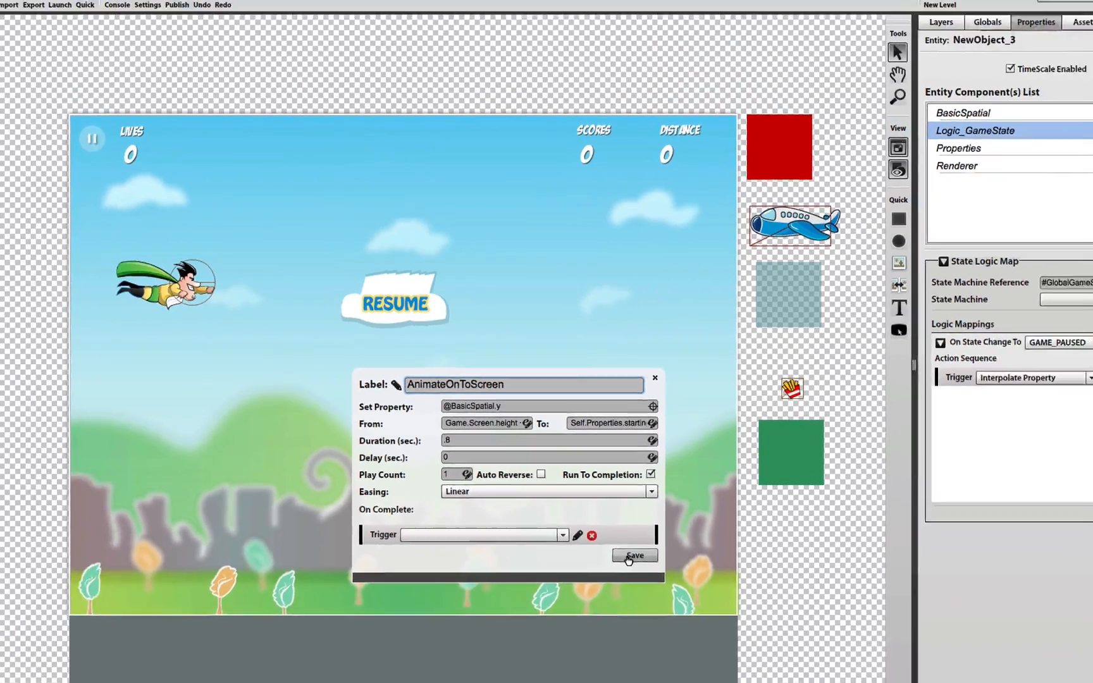
left_click(662, 620)
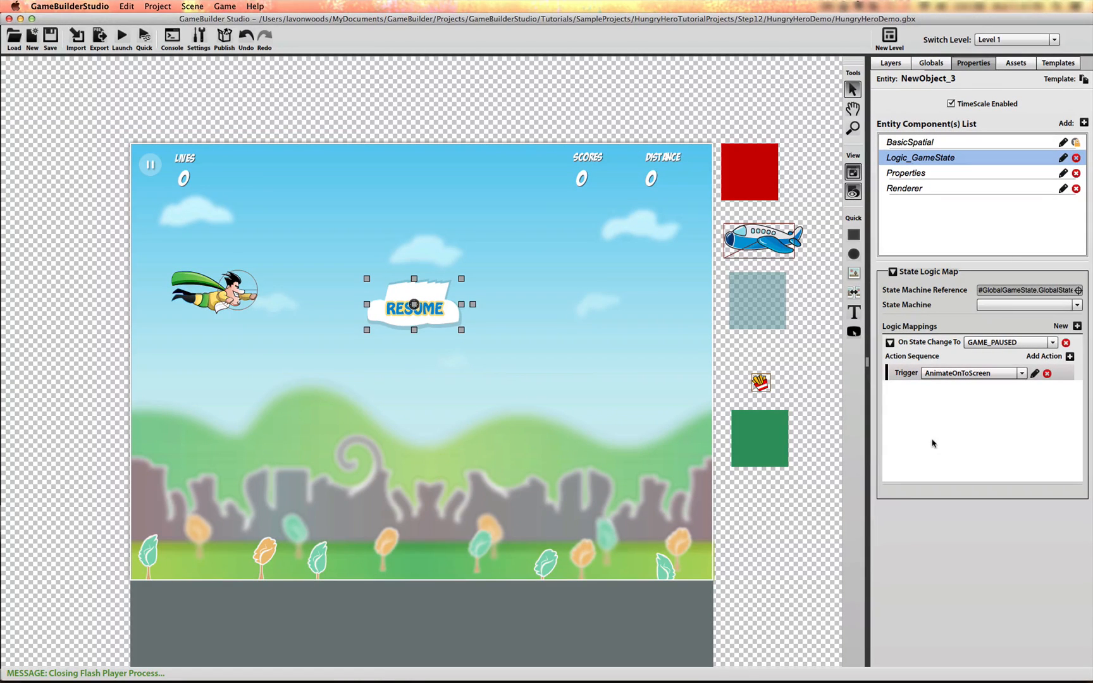
Step: Add a second logic mapping to Logic_GameState for the state change to GAME_RUNNING
left_click(1078, 326)
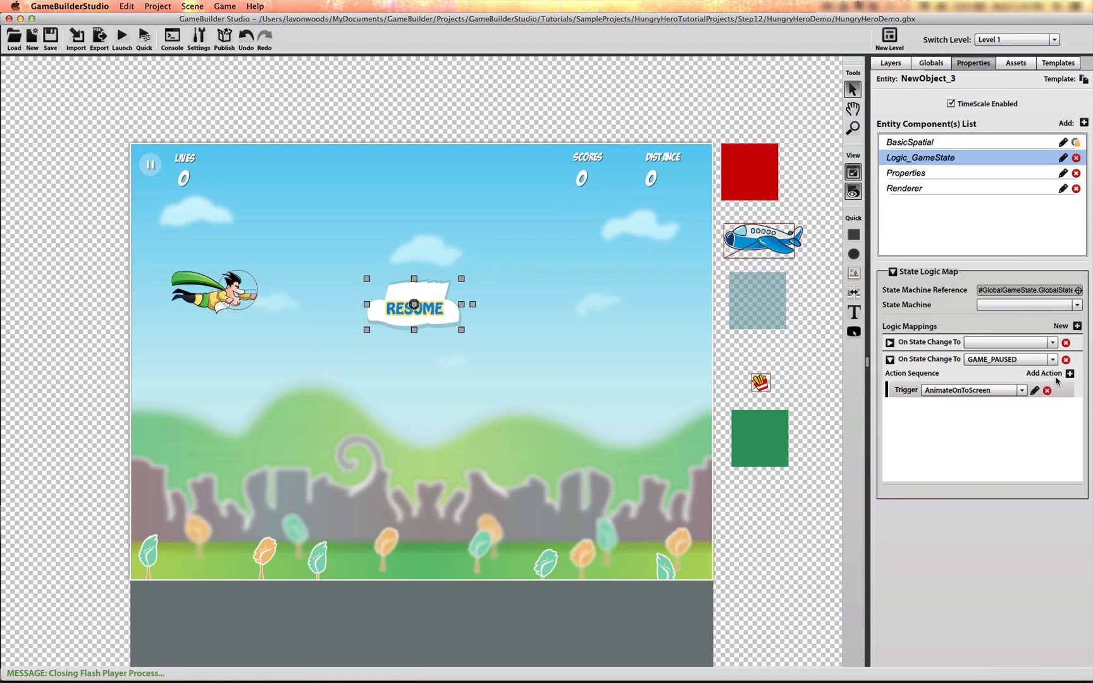
left_click(1053, 343)
left_click(1025, 384)
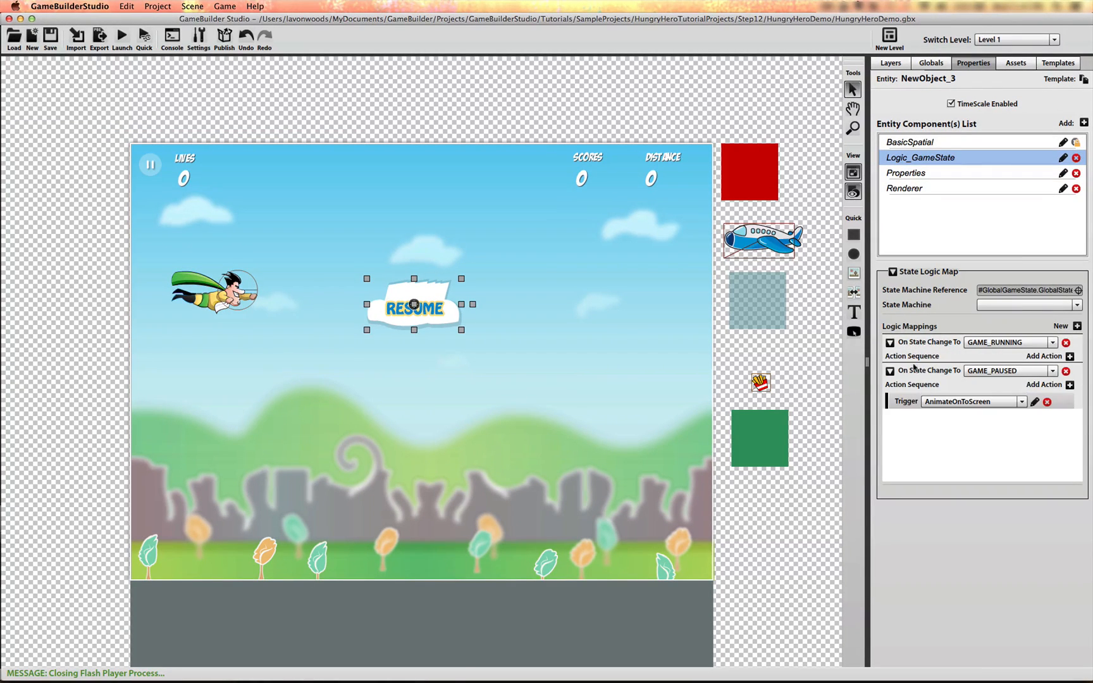
Step: Add a Change Property action to the GAME_RUNNING mapping and label it MoveOffScreen
left_click(1070, 356)
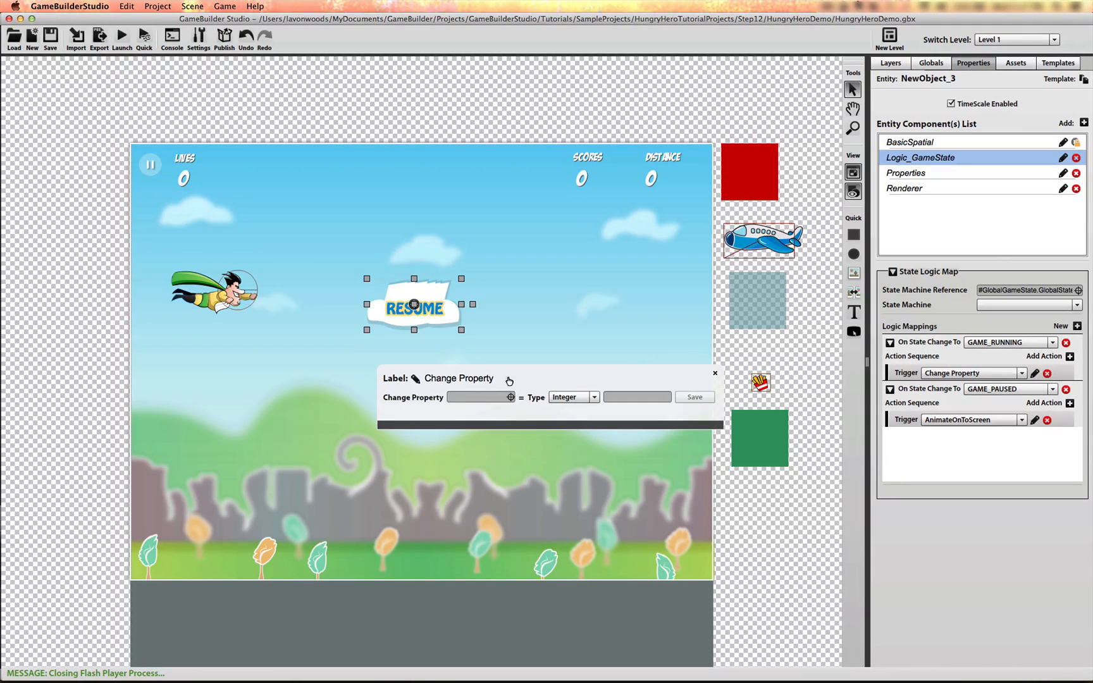
left_click(415, 379)
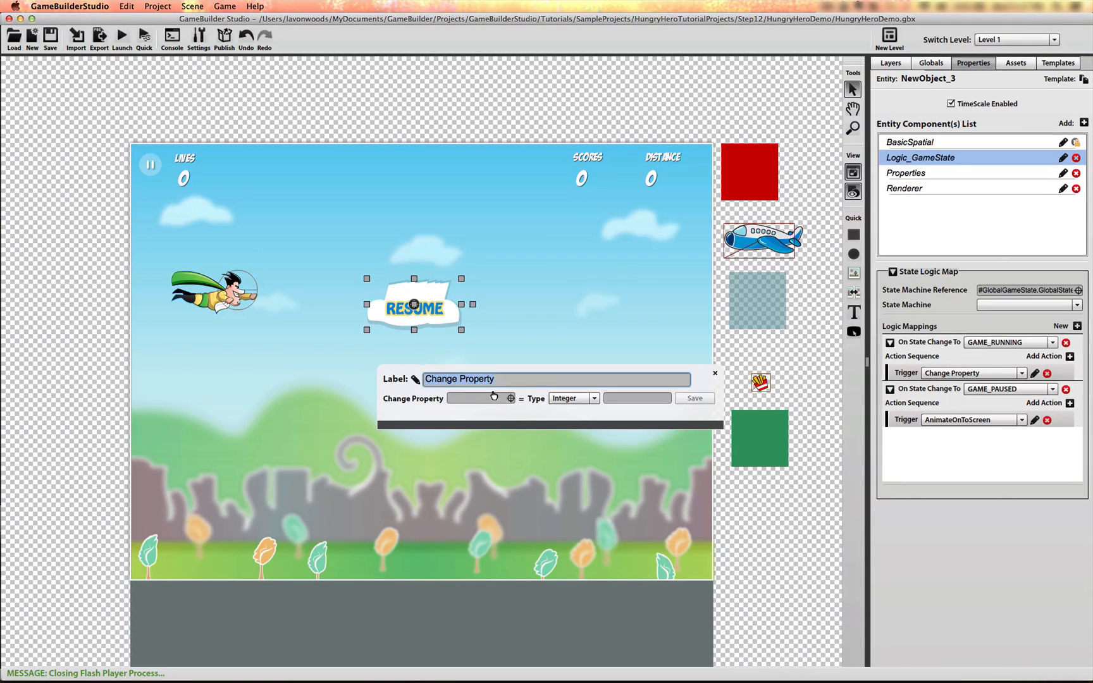
type("MoveOffScreen")
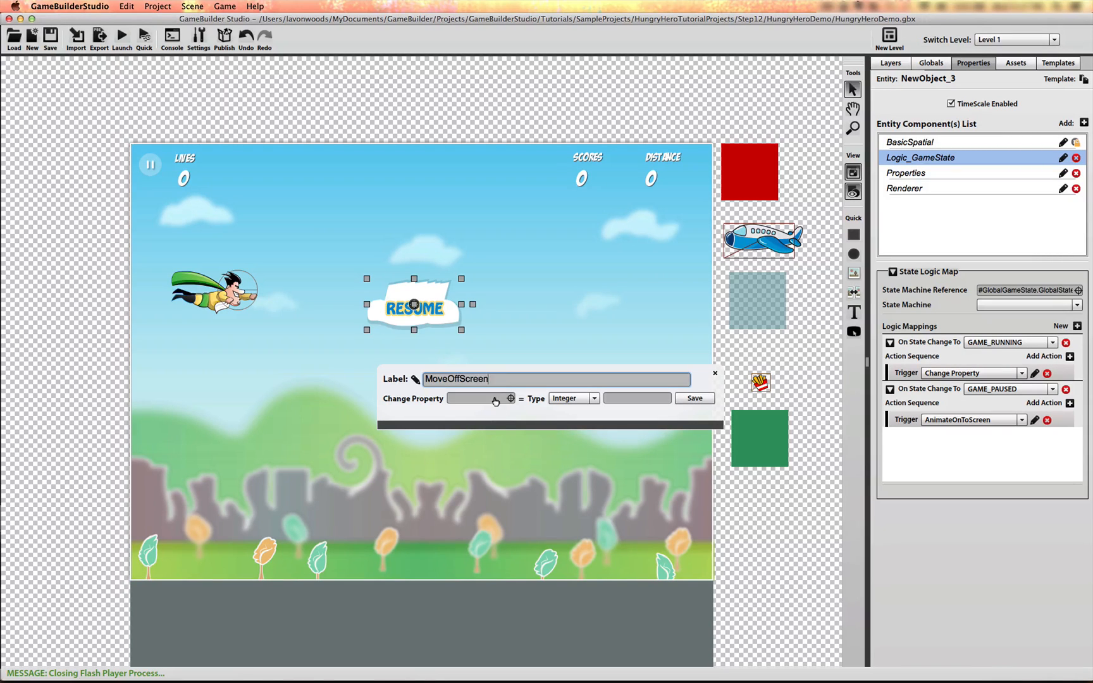
Step: Point the MoveOffScreen action at the Resume button's BasicSpatial.y property
left_click(511, 398)
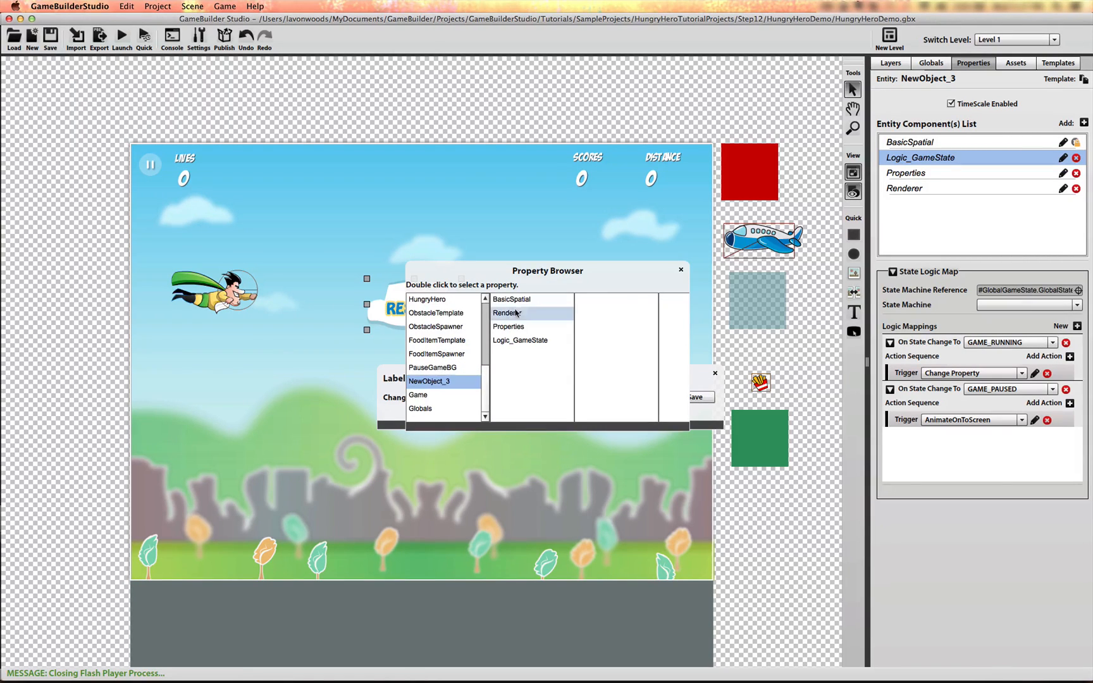
left_click(517, 305)
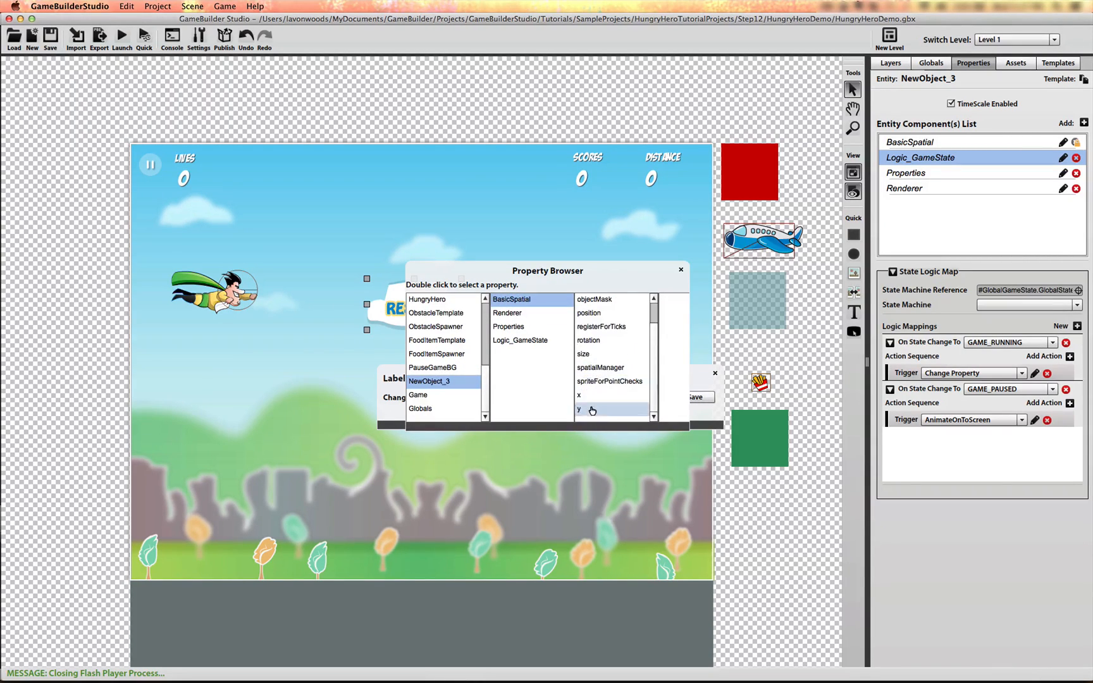
double_click(592, 410)
Step: Set the MoveOffScreen action's value to the expression Game.Screen.height + 100 and save the action
left_click(594, 397)
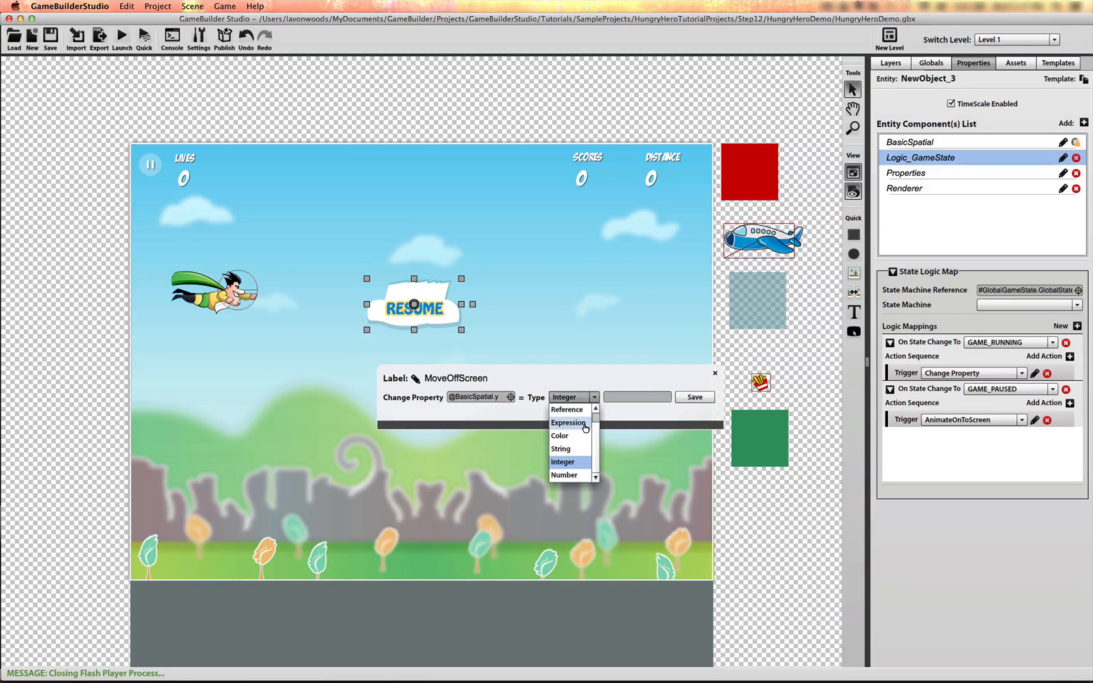
left_click(568, 423)
left_click(666, 400)
left_click(452, 347)
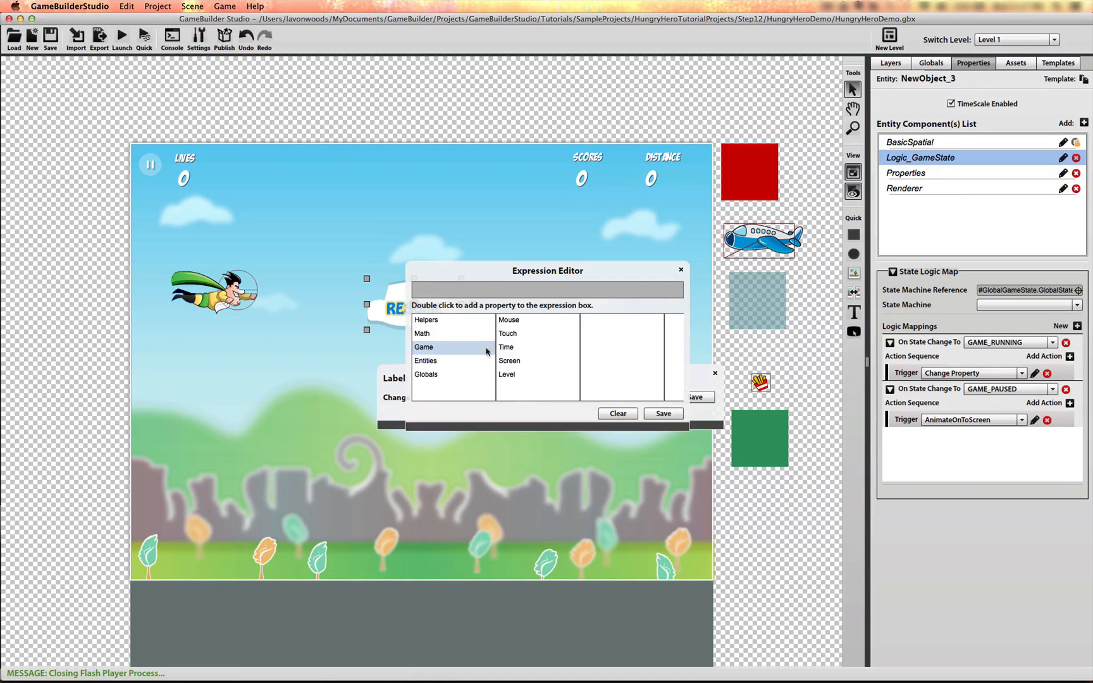
left_click(510, 361)
double_click(622, 334)
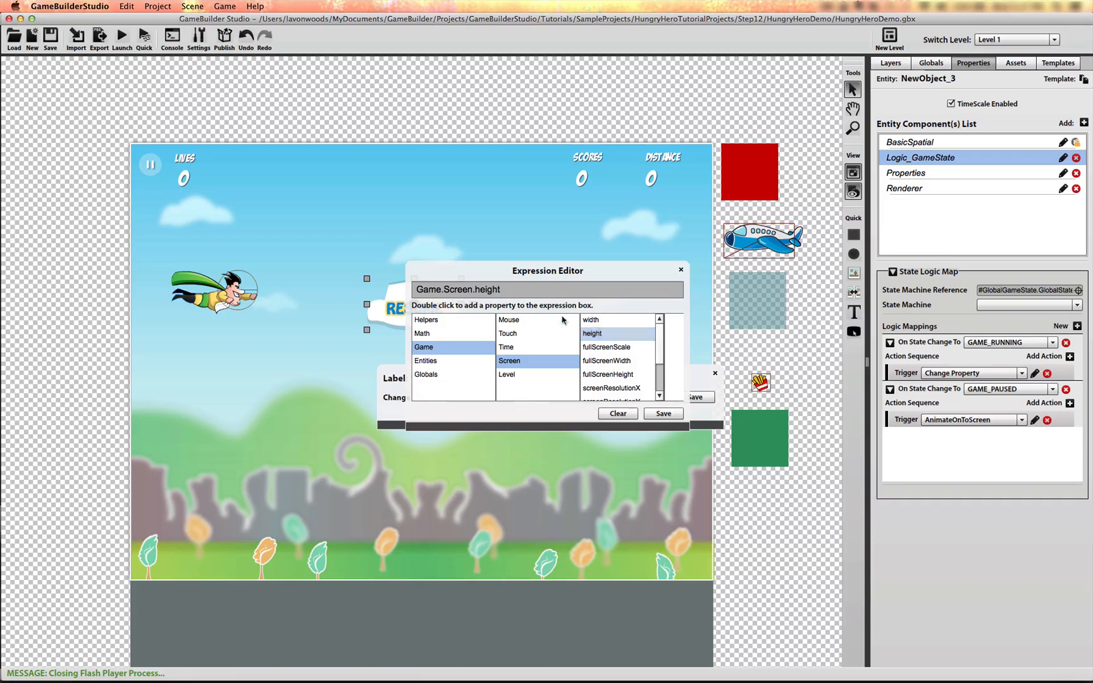
left_click(540, 296)
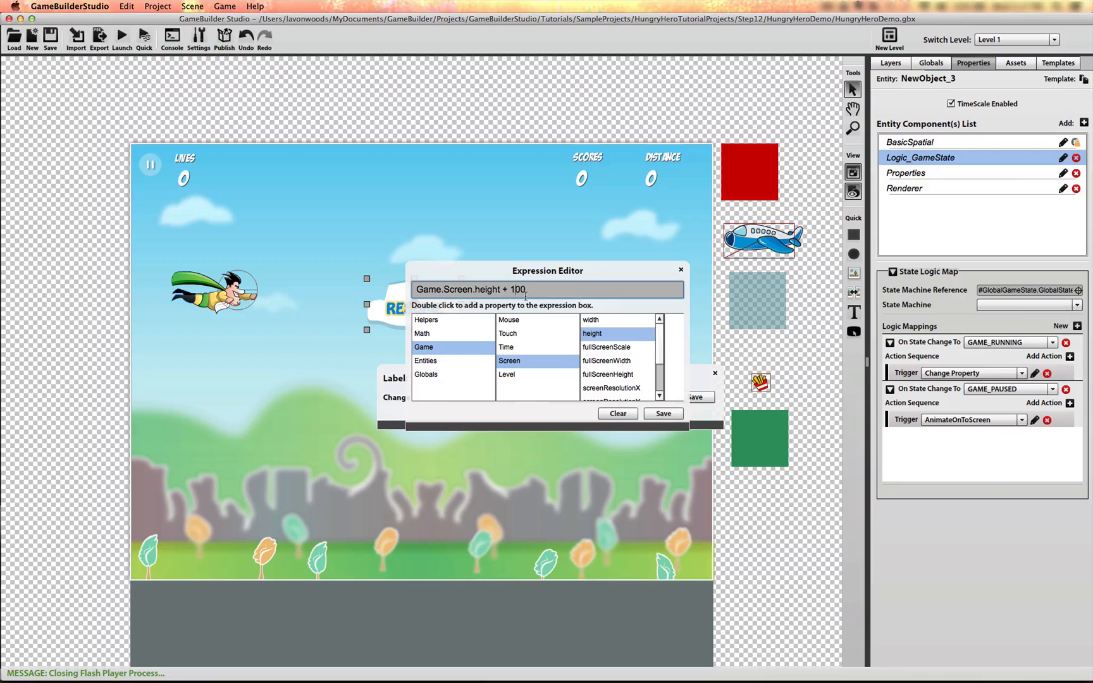
left_click(664, 413)
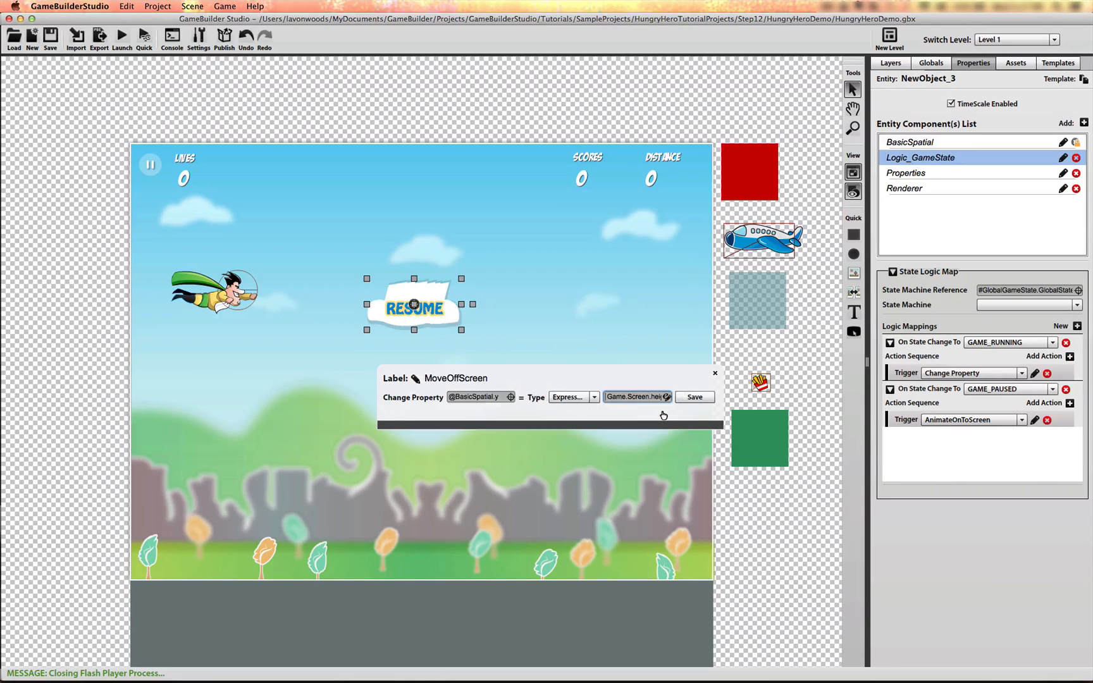
left_click(695, 397)
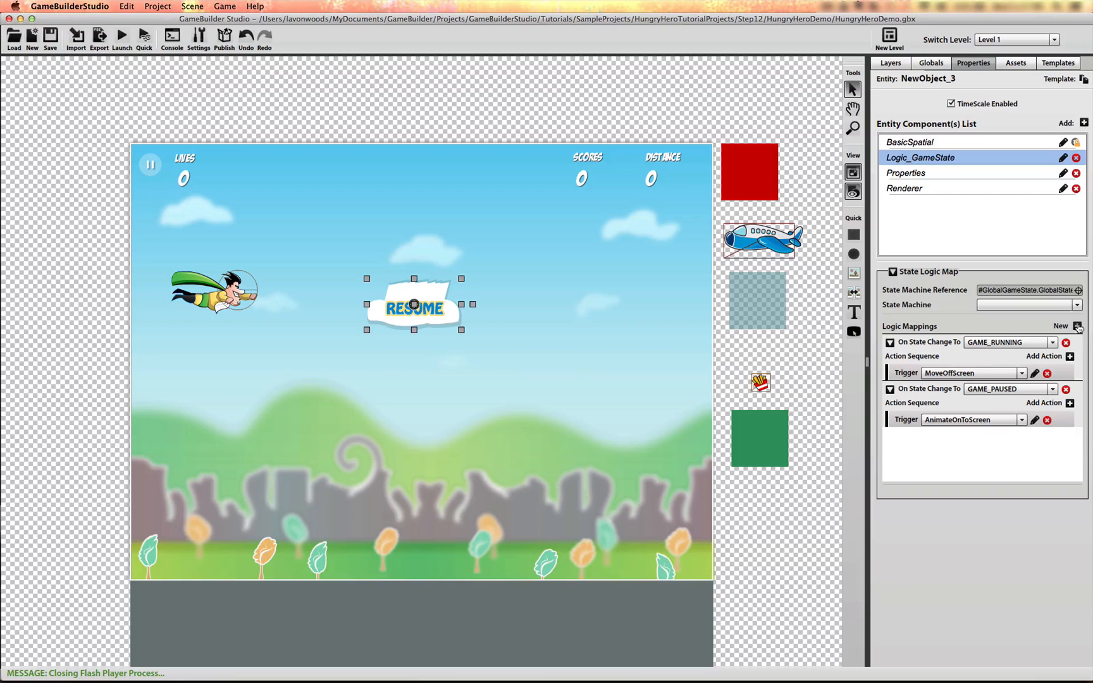
Step: Add a second Change Property action to the GAME_RUNNING mapping, targeting the Resume button's Renderer.alpha property
left_click(1070, 356)
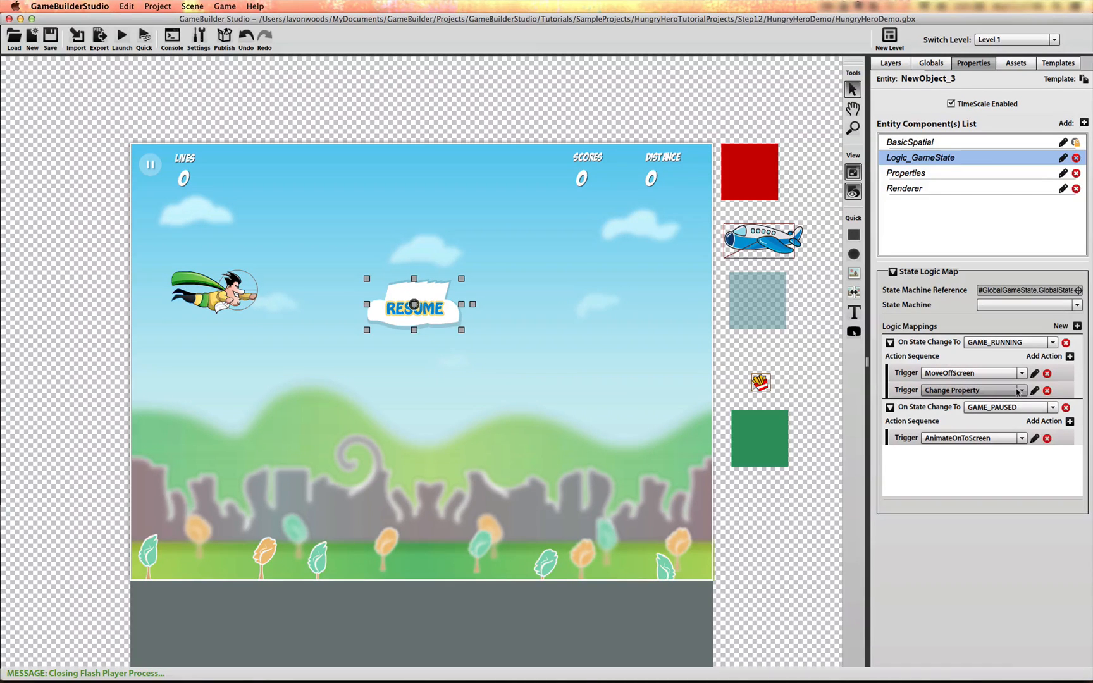
left_click(1035, 391)
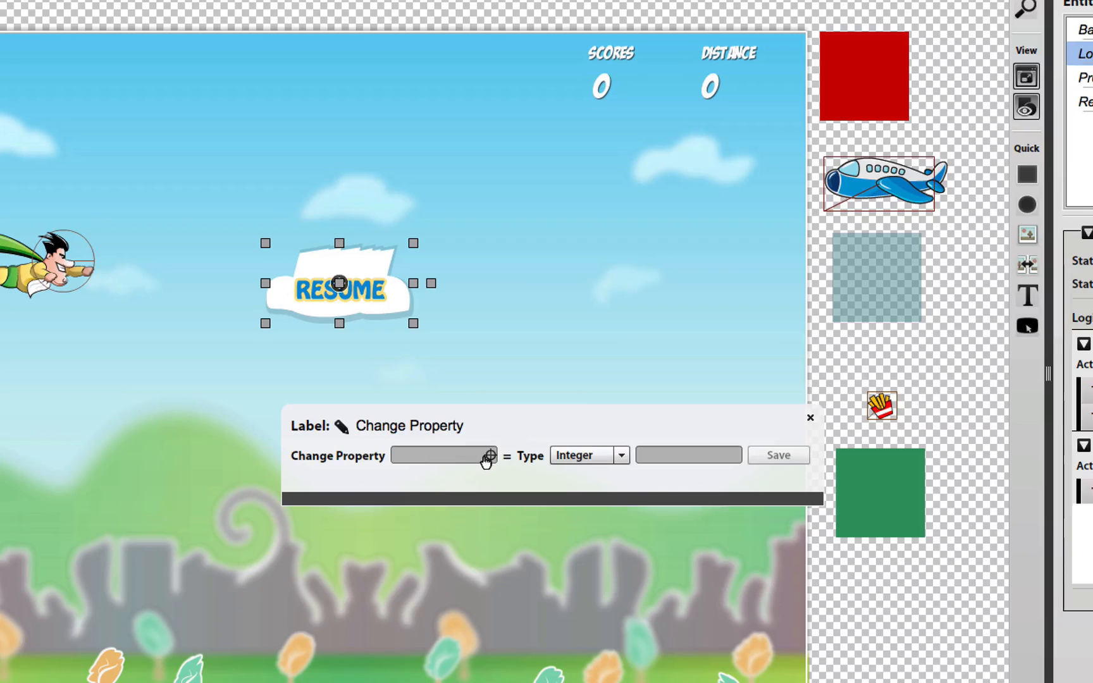
left_click(490, 455)
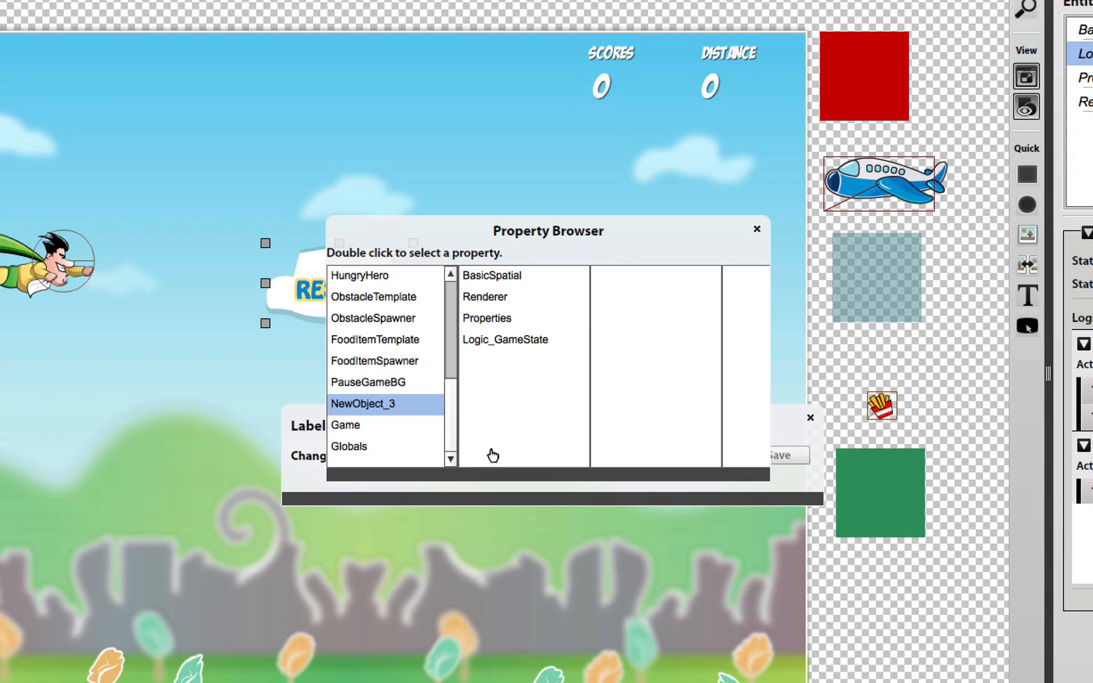
left_click(508, 292)
left_click(641, 280)
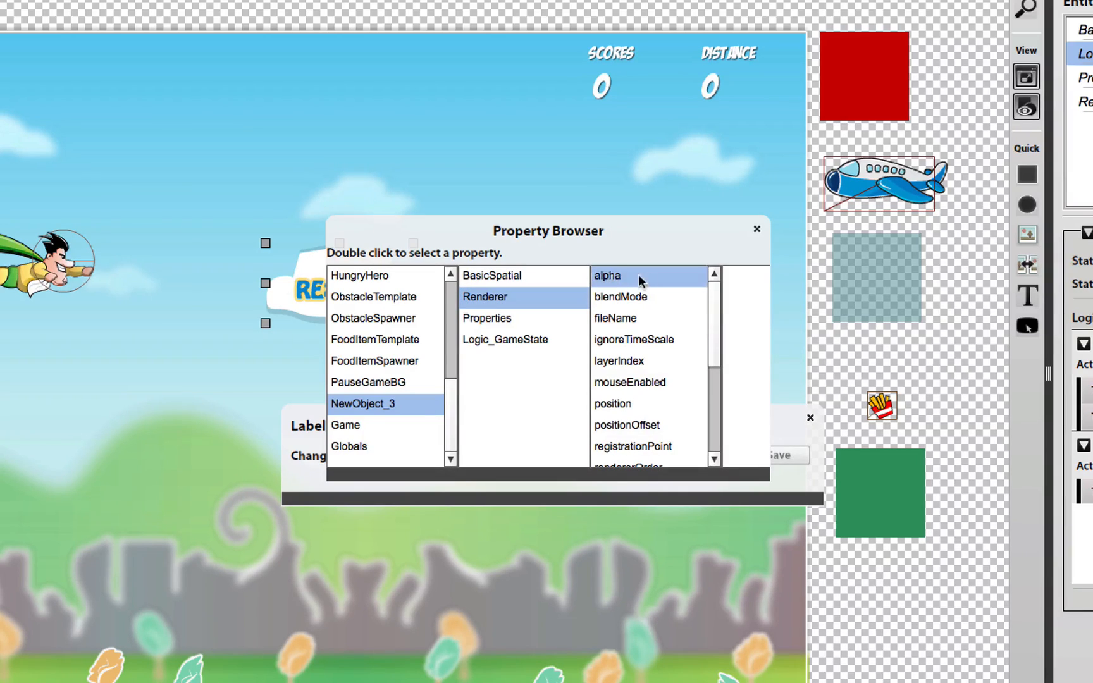
double_click(622, 278)
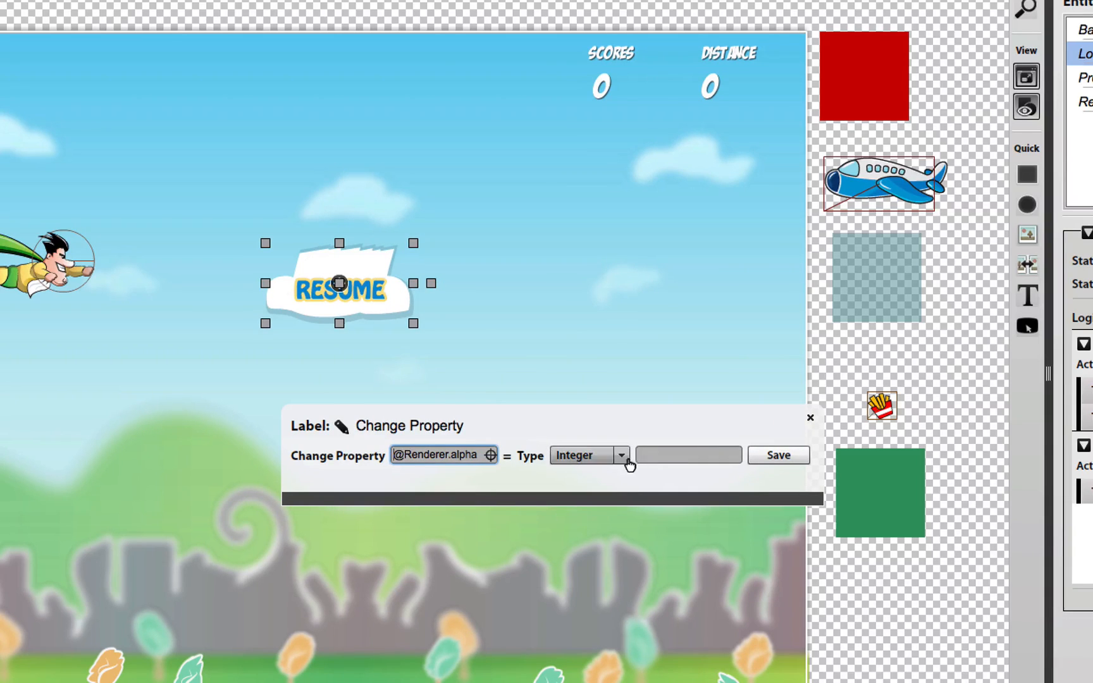
Step: Set the GAME_RUNNING alpha action's integer value to 0 and save it with the label HideButton
left_click(675, 460)
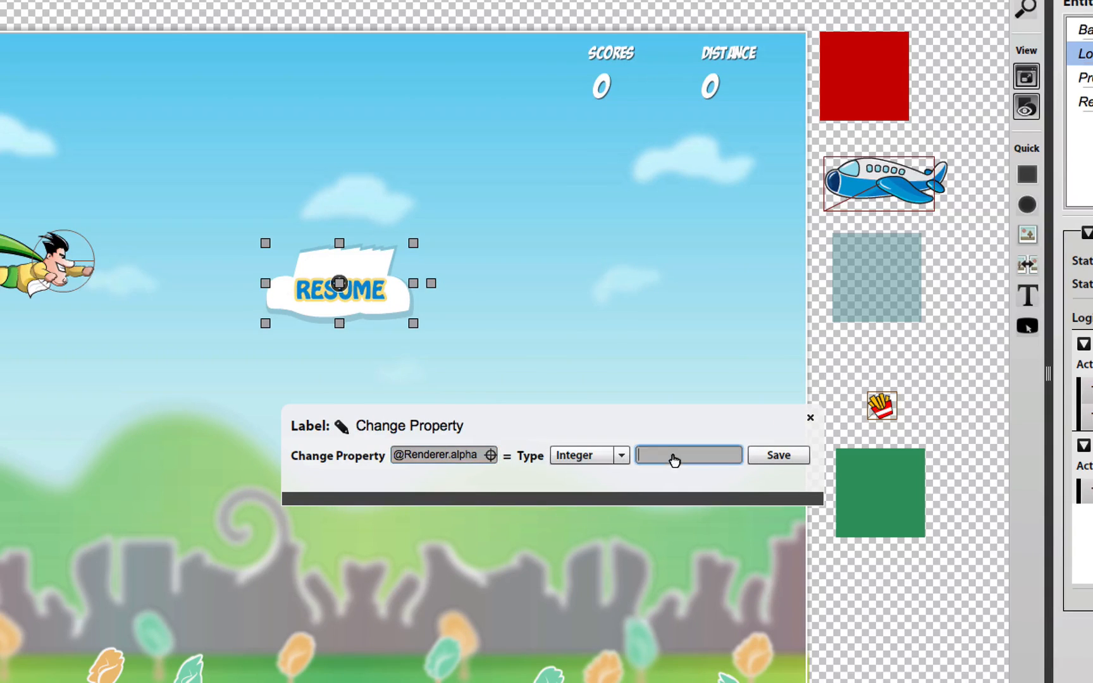
left_click(360, 433)
type("Hide")
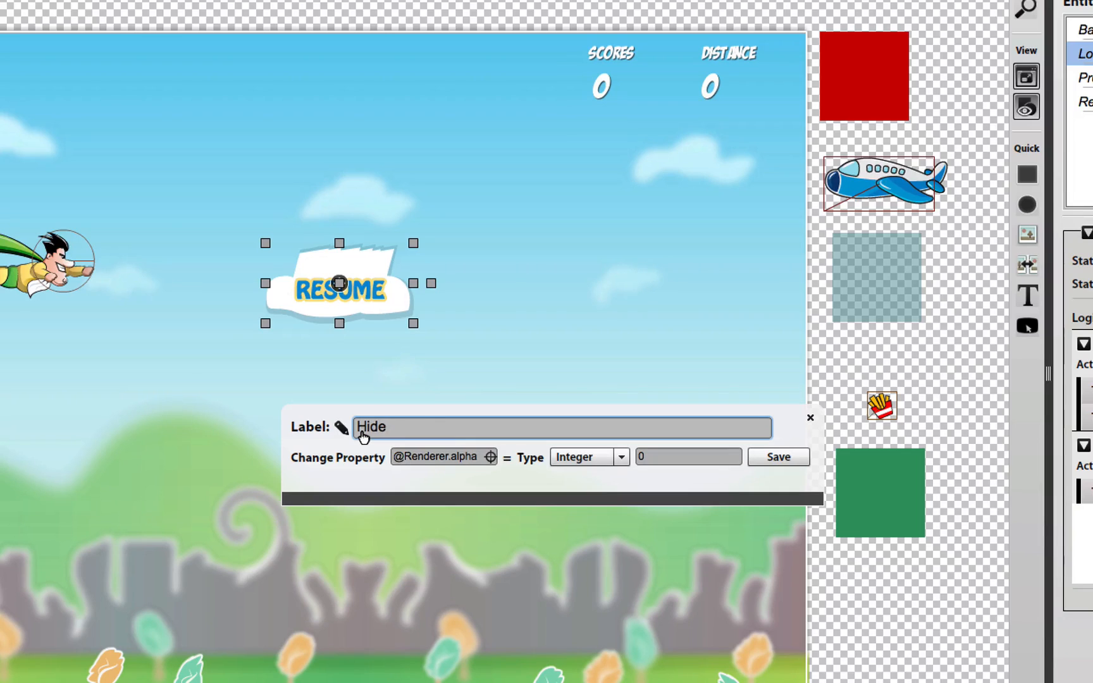
type("Button")
key("Return")
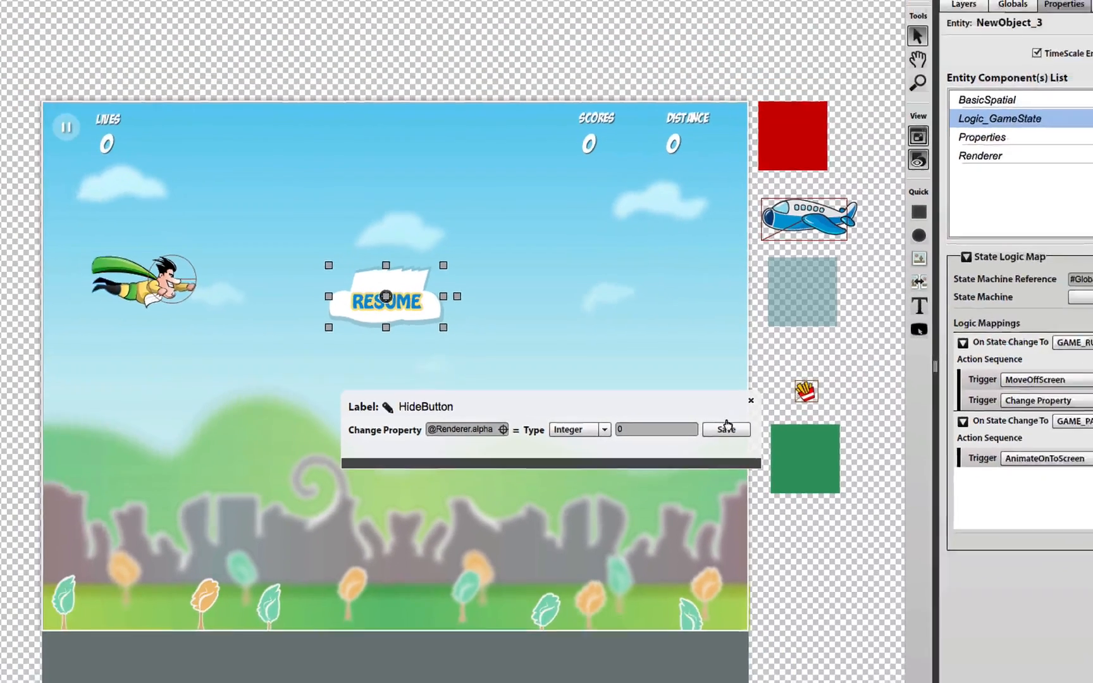
left_click(726, 429)
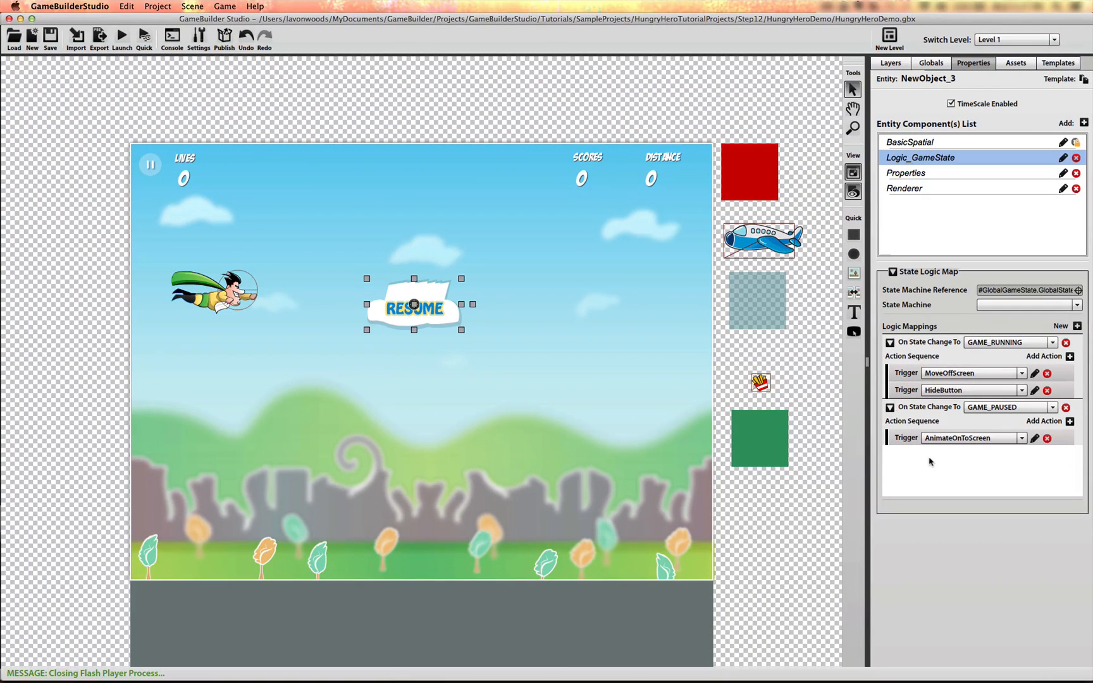
Step: Add a Change Property action to the GAME_PAUSED mapping, targeting the Resume button's Renderer.alpha property
left_click(1070, 421)
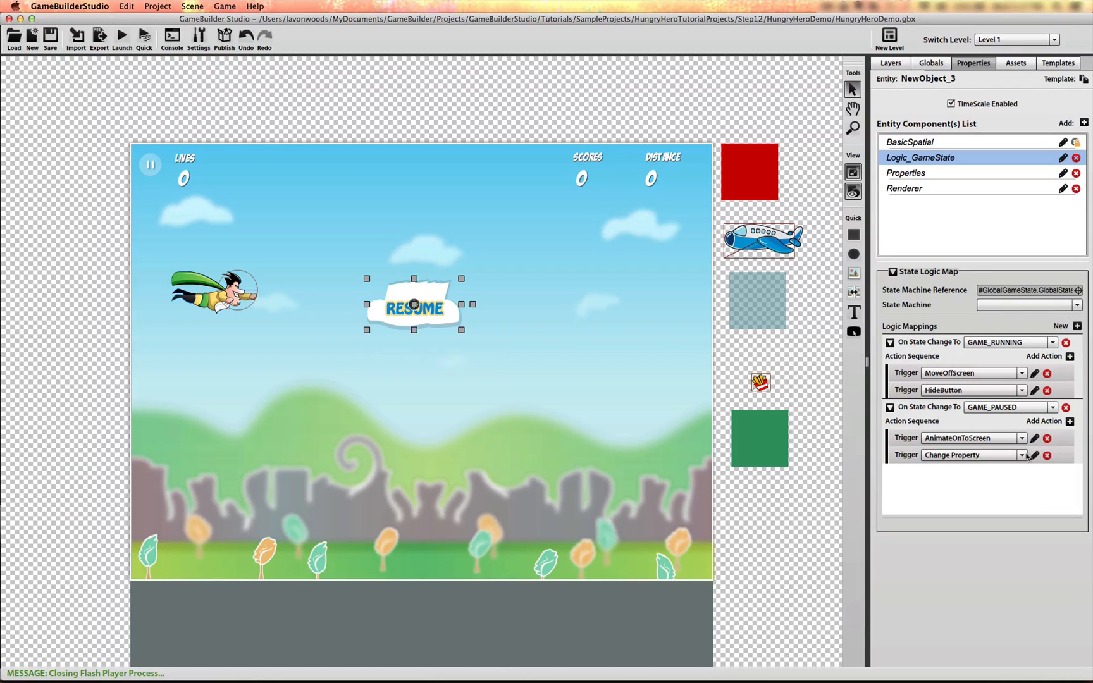
left_click(1035, 456)
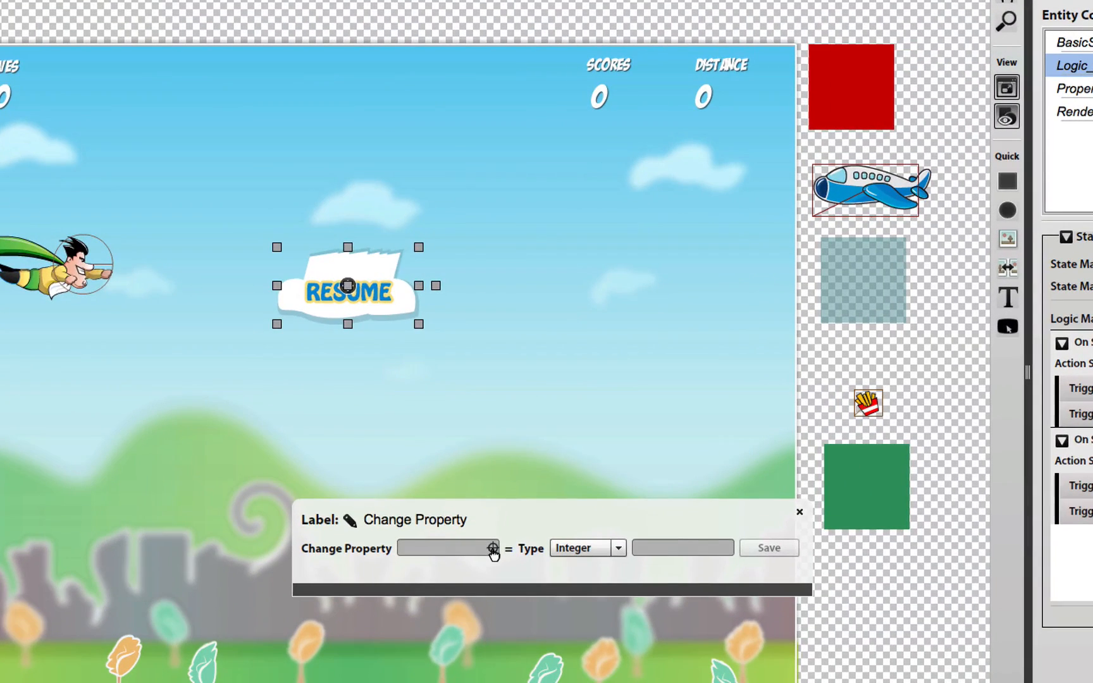
left_click(508, 490)
left_click(508, 278)
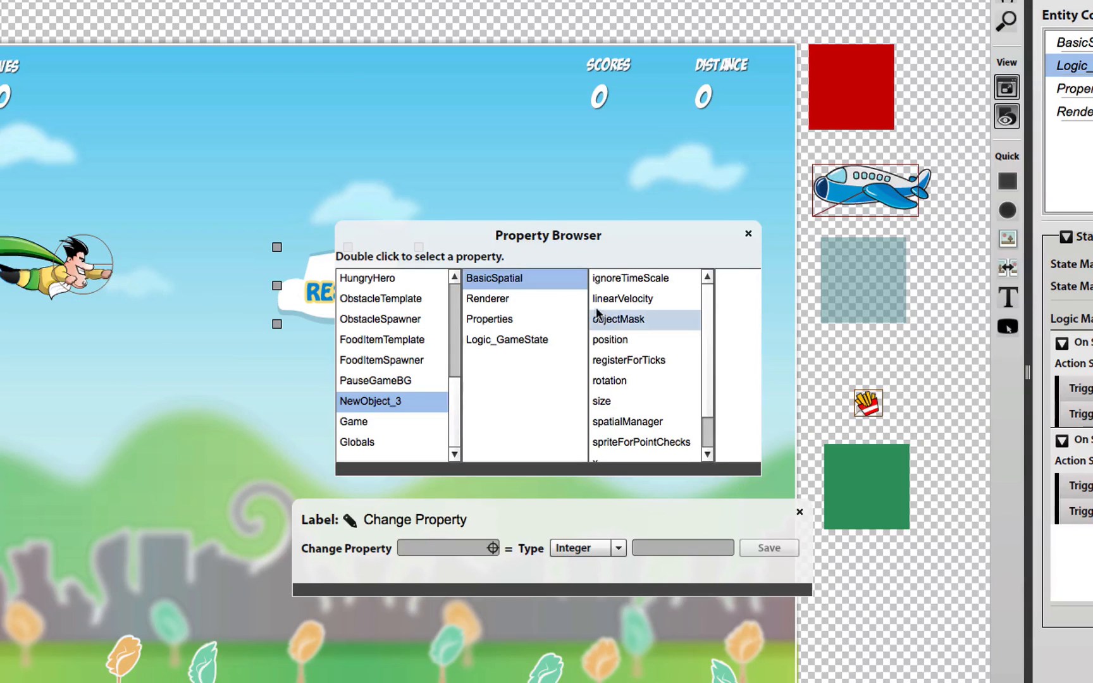
left_click(560, 298)
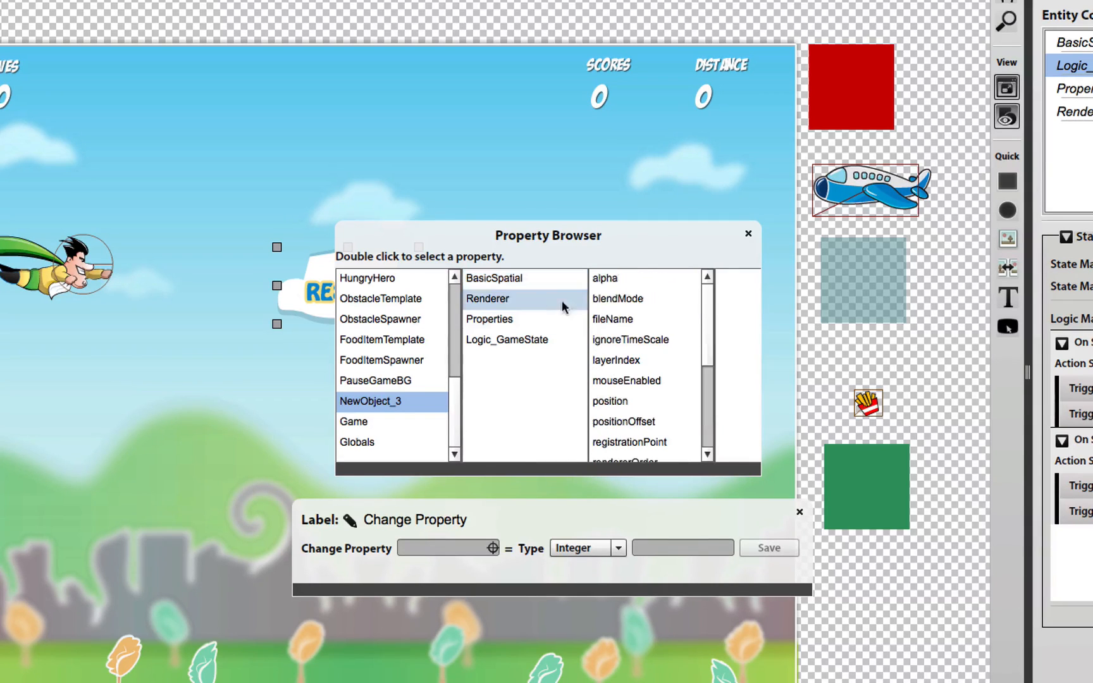
double_click(614, 275)
Step: Set the GAME_PAUSED alpha action's integer value to 1 and save it with the label ShowButton
left_click(660, 538)
type("1")
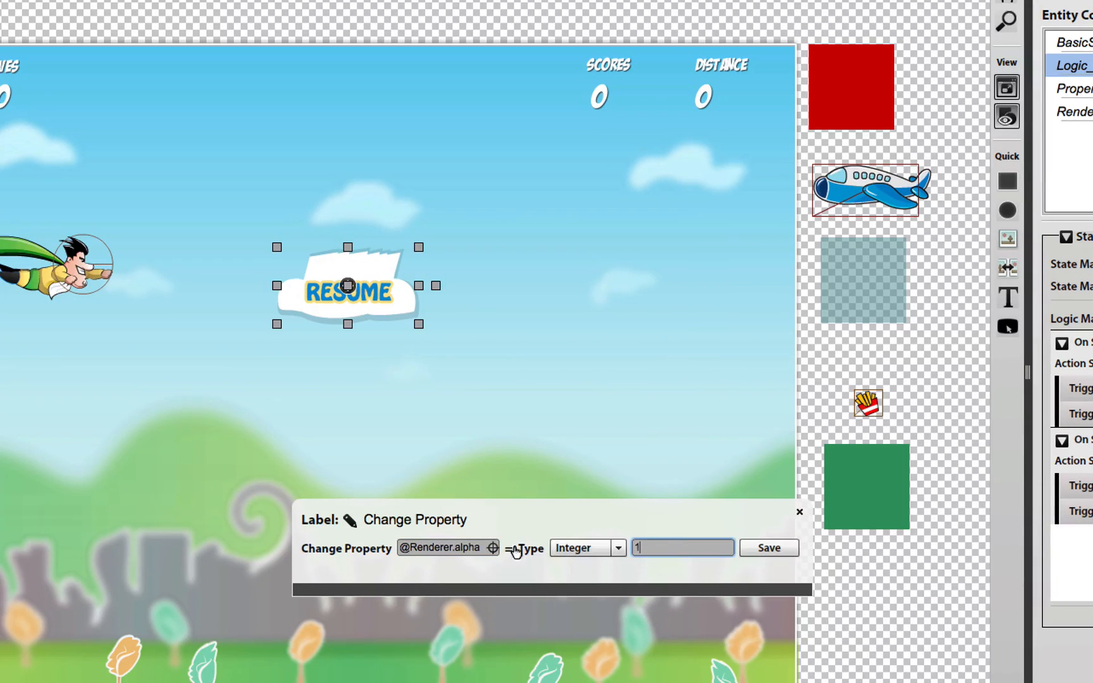
left_click(350, 521)
type("ShowButton")
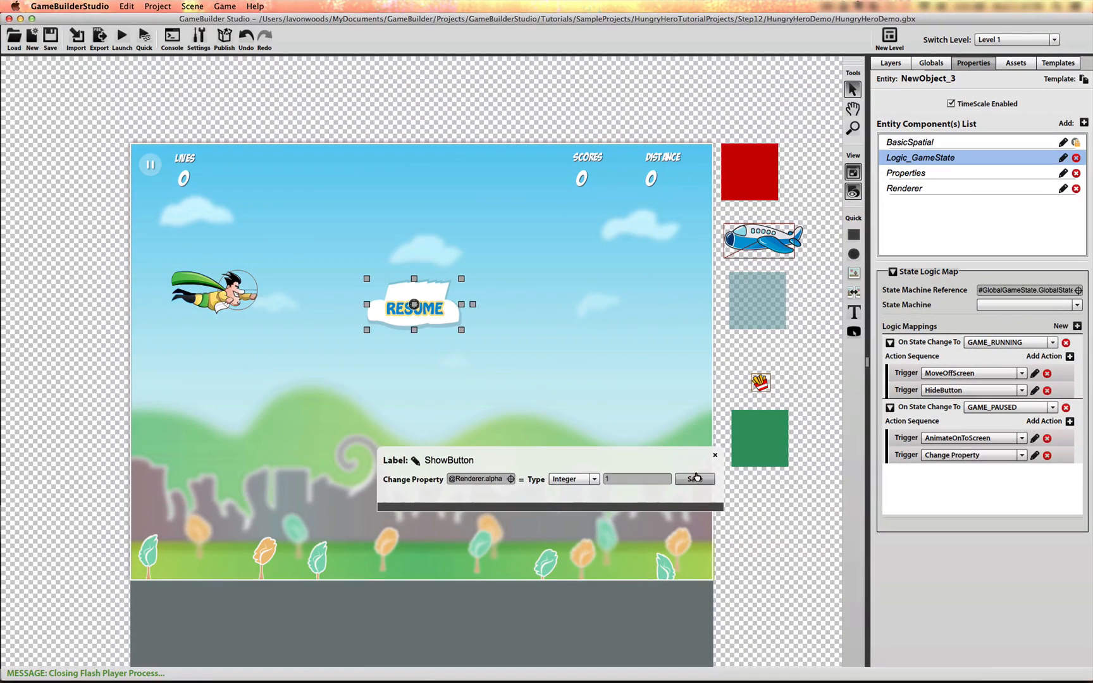
left_click(771, 548)
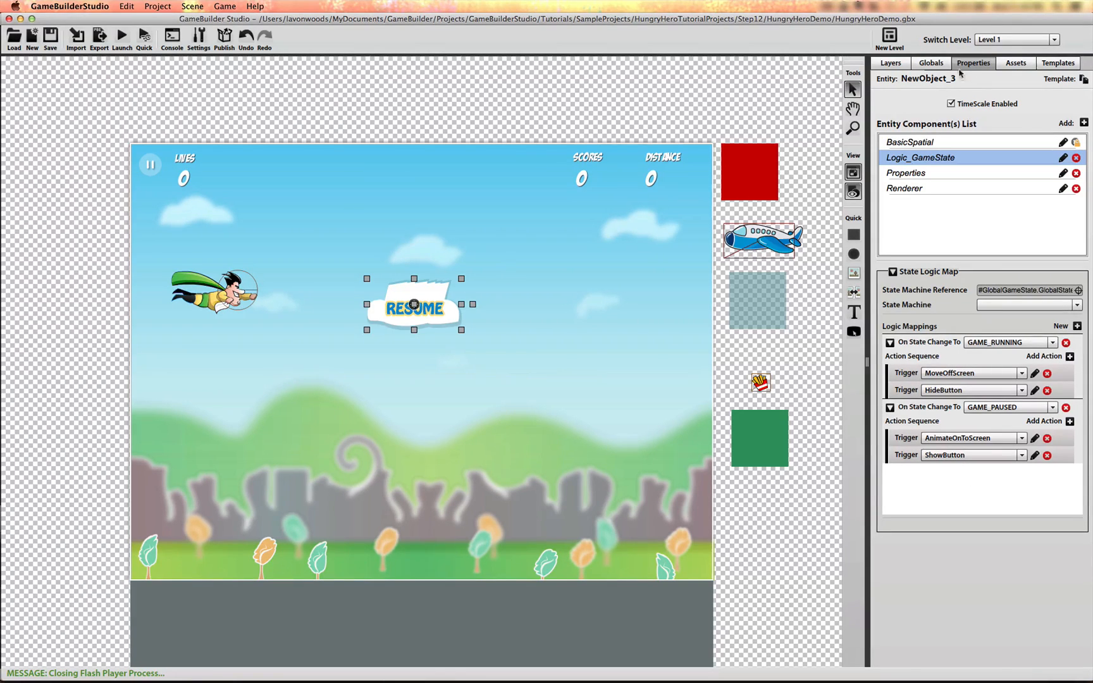
Step: Rename the NewObject_3 entity as ResumeButton in the layer list
left_click(891, 63)
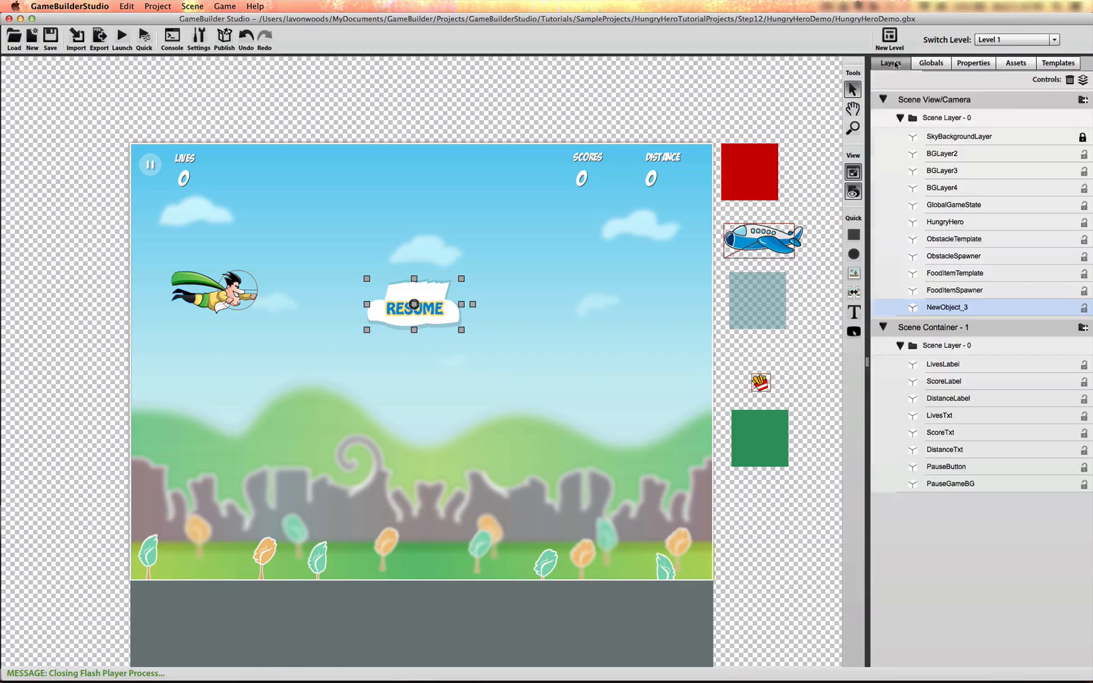
double_click(948, 307)
type("Paus")
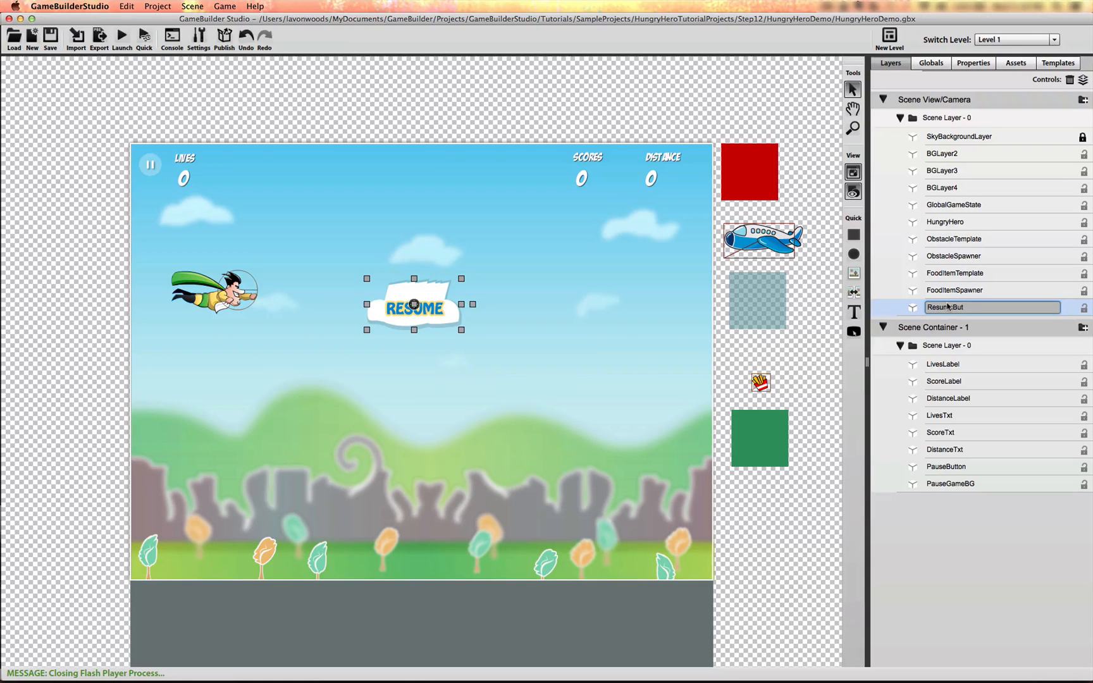
left_click(1069, 310)
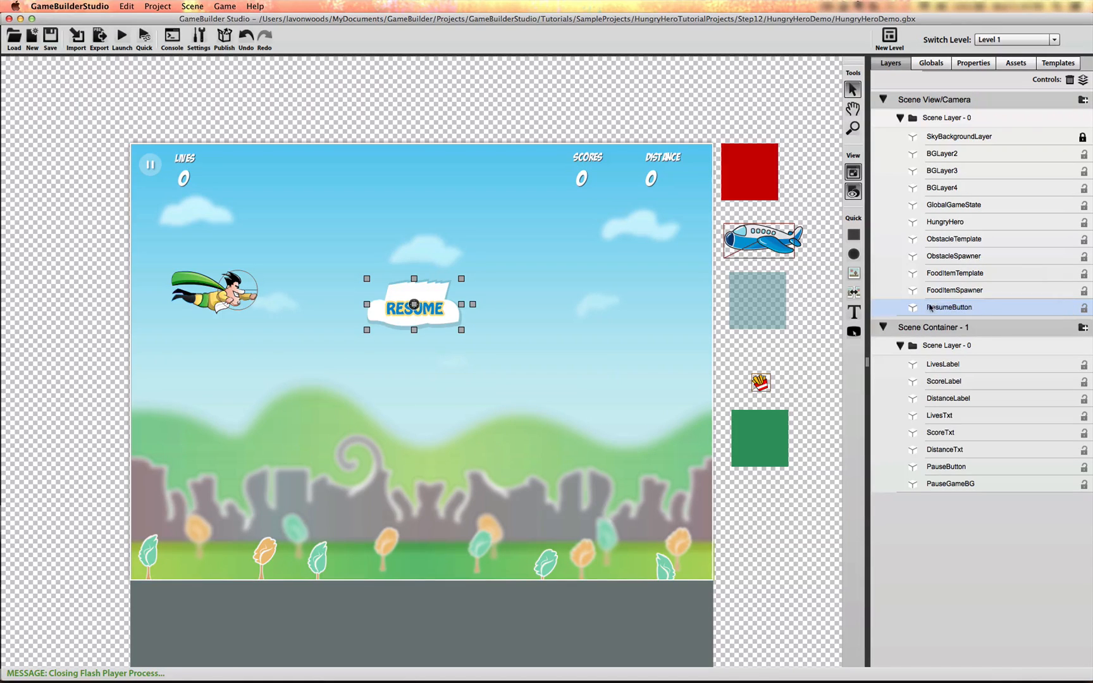
Step: Move ResumeButton to Scene Container - 1, directly below PauseGameBG in Scene Layer - 0, and disable its TimeScale
left_click_drag(929, 307, 952, 492)
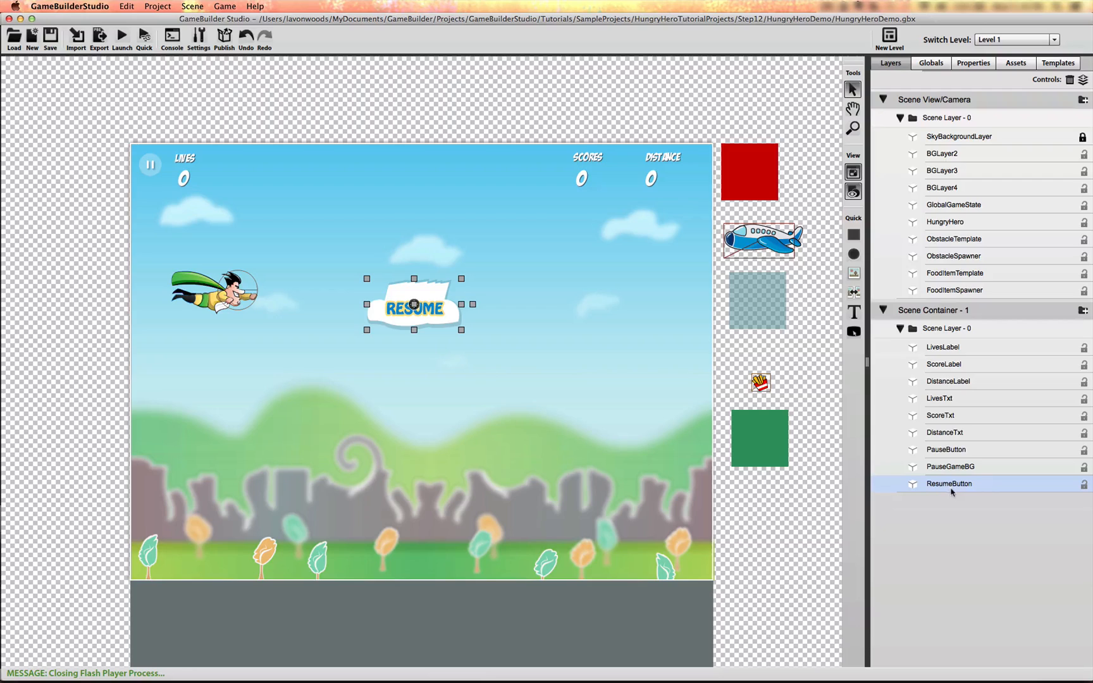
left_click(988, 64)
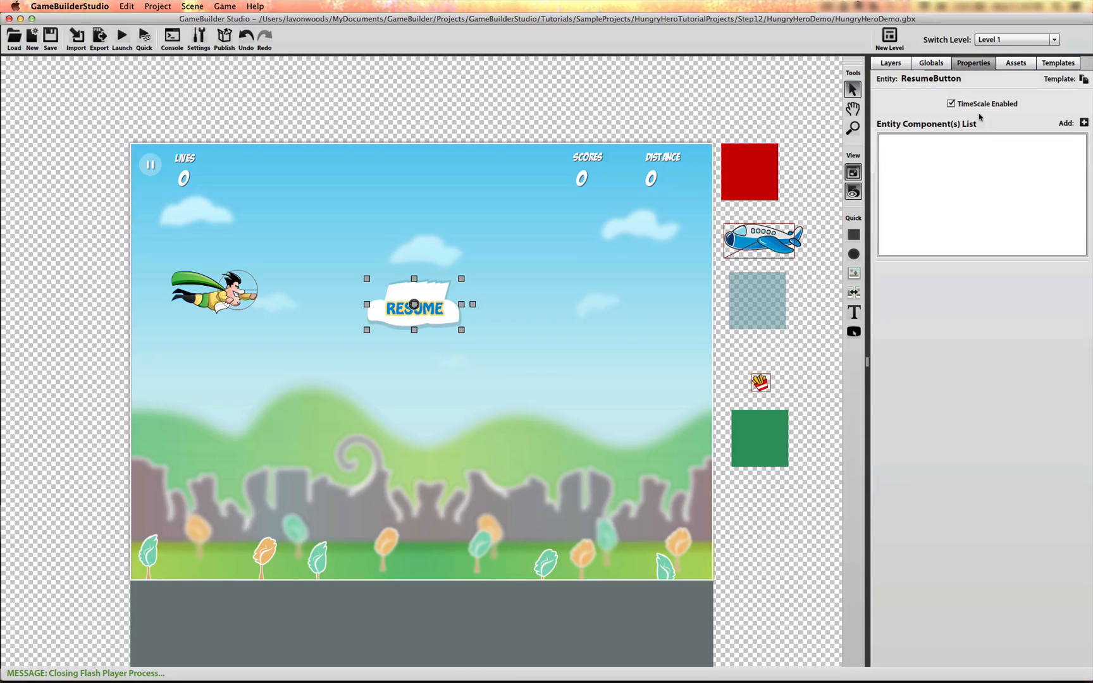
left_click(951, 104)
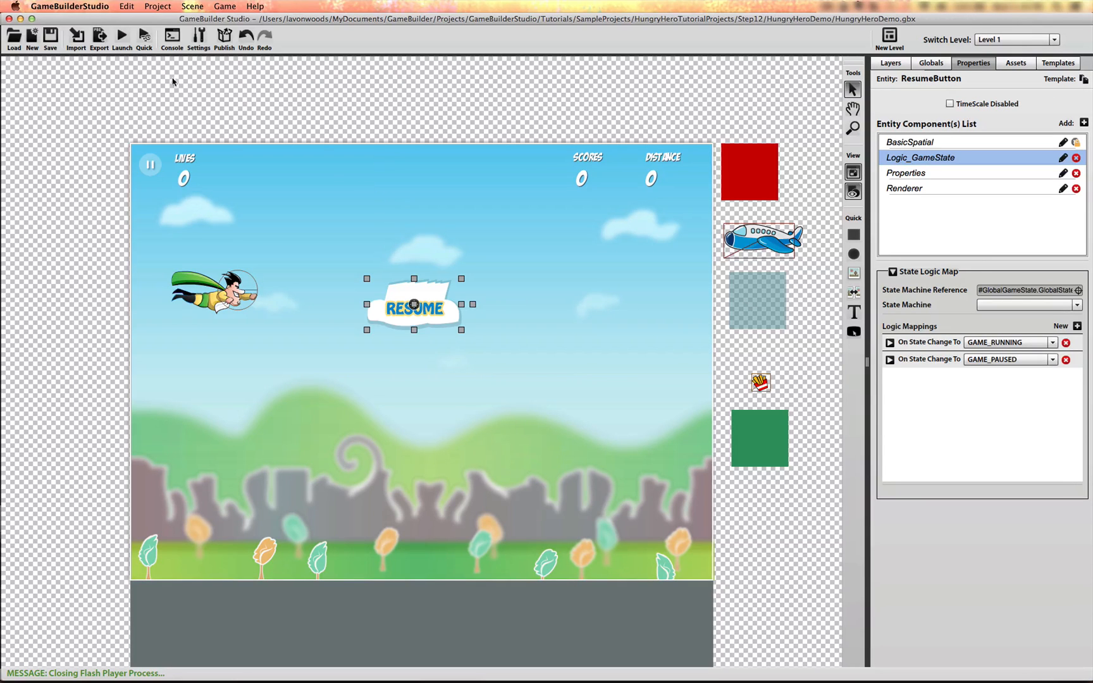
Step: Test the game in a quick preview by pausing it to check the Resume button's animation, and close the preview
left_click(143, 37)
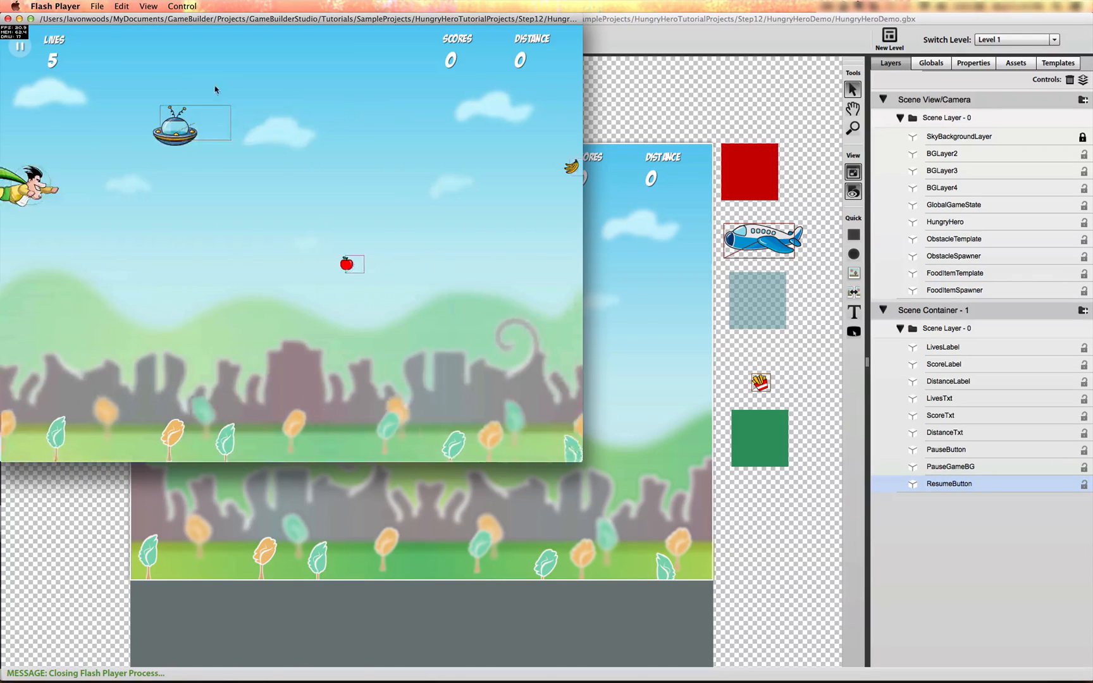
left_click(19, 47)
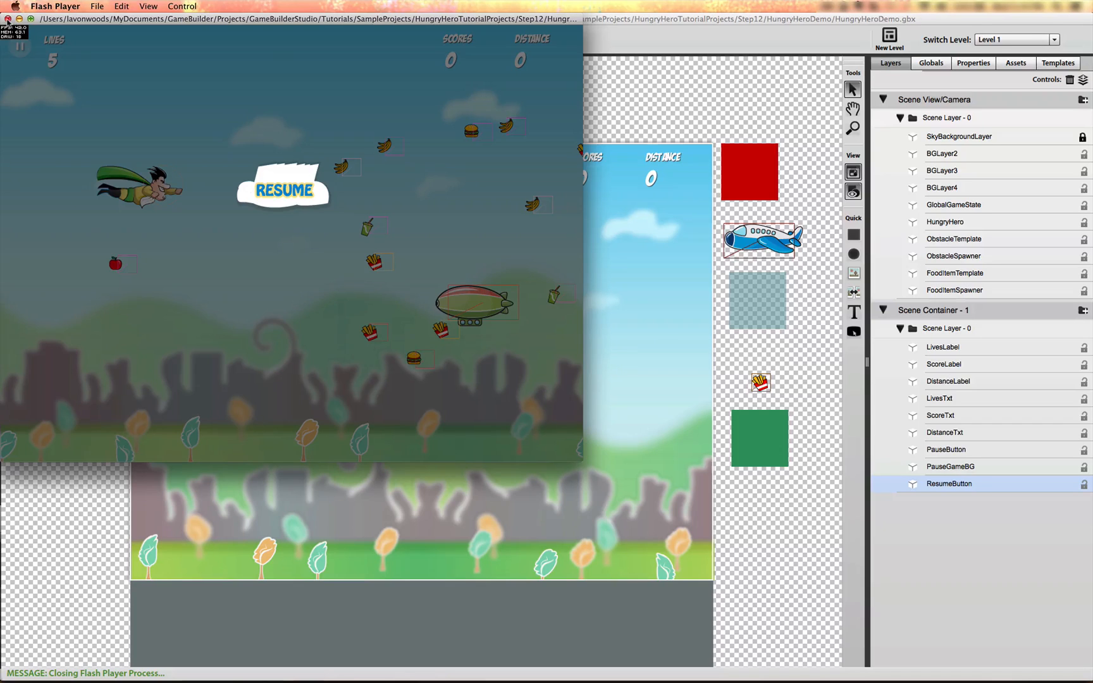
left_click(7, 19)
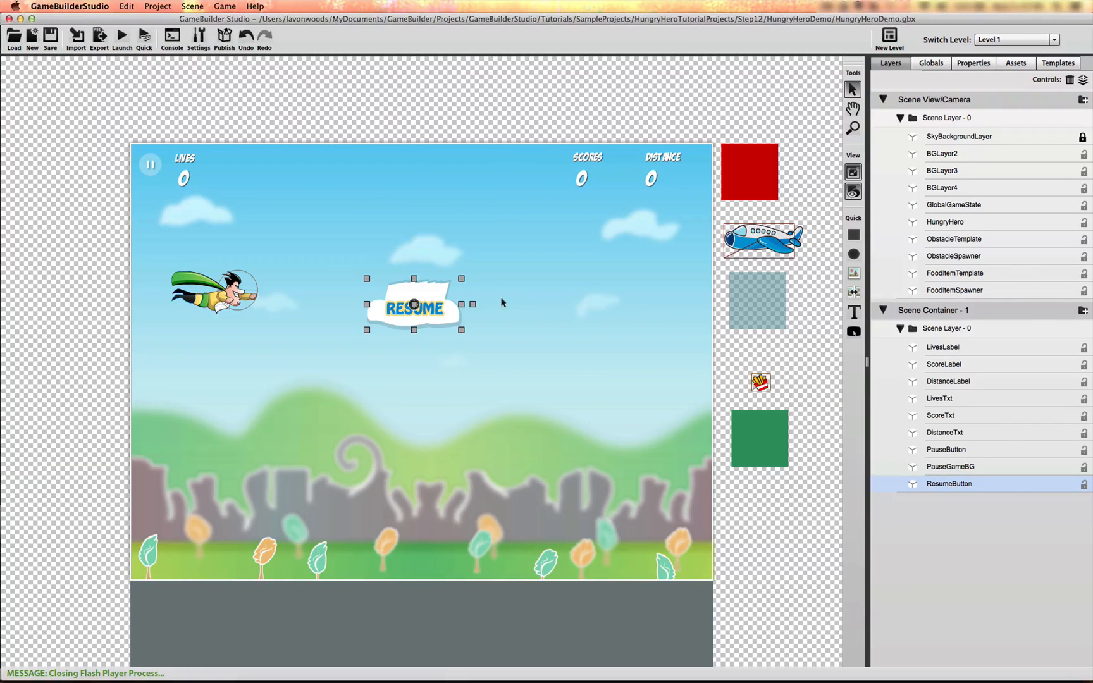
Step: Add a Rules Map component named Logic_TouchDown to the ResumeButton entity
left_click(978, 64)
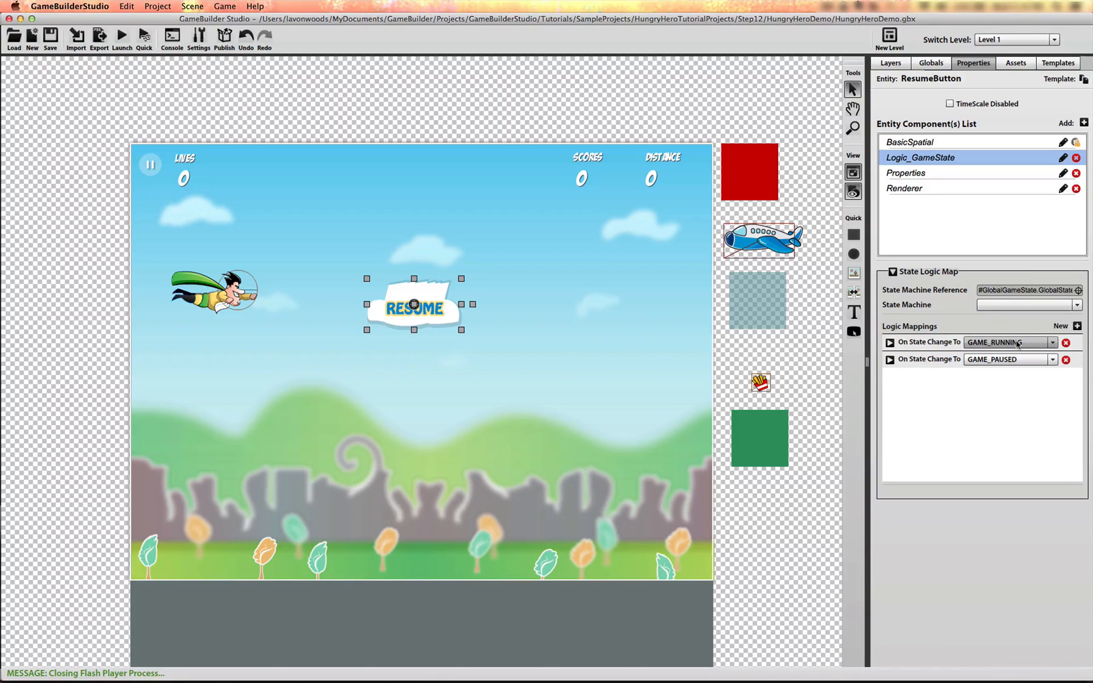
left_click(1083, 123)
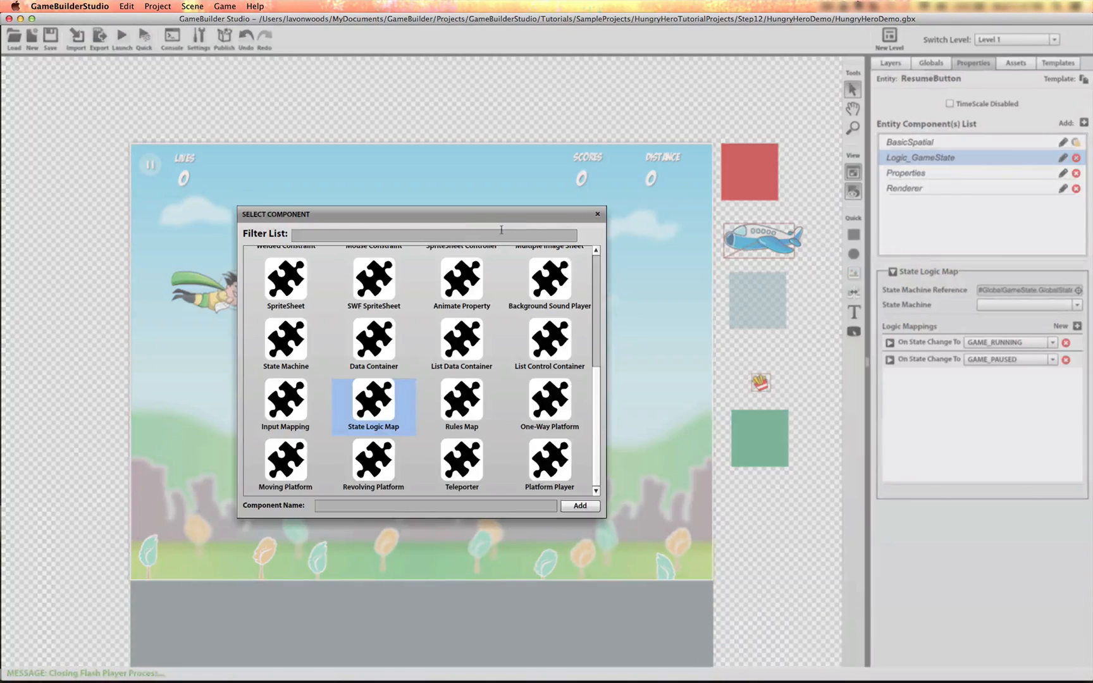
left_click(487, 234)
type("ru")
left_click(256, 278)
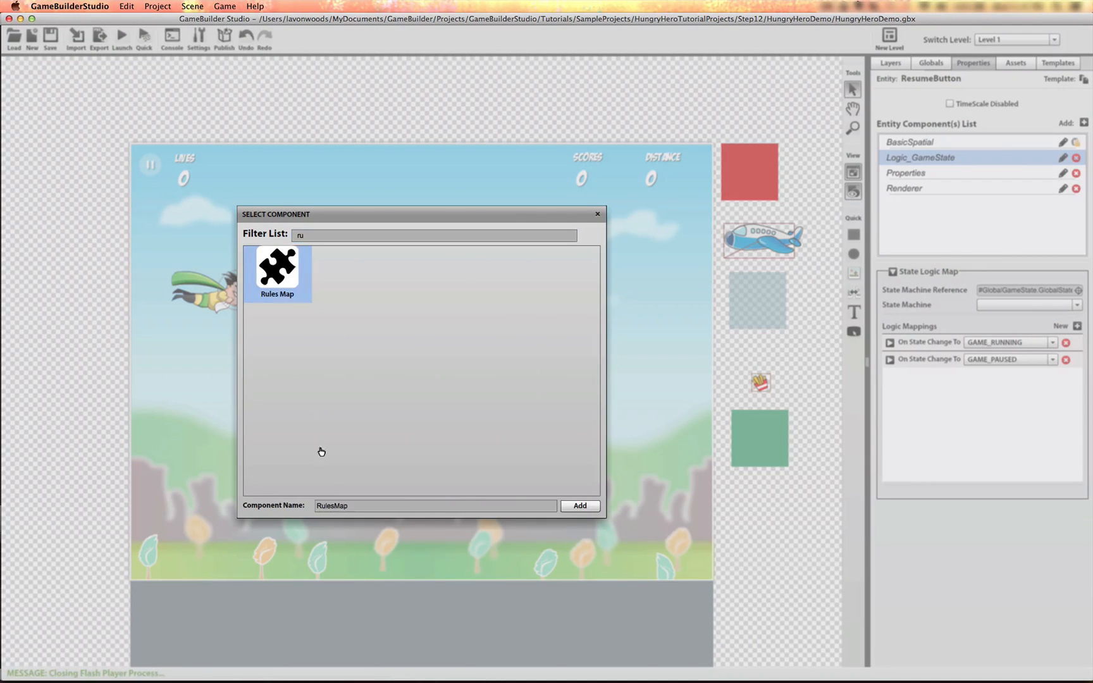
double_click(331, 510)
type("Logic_TouchDown")
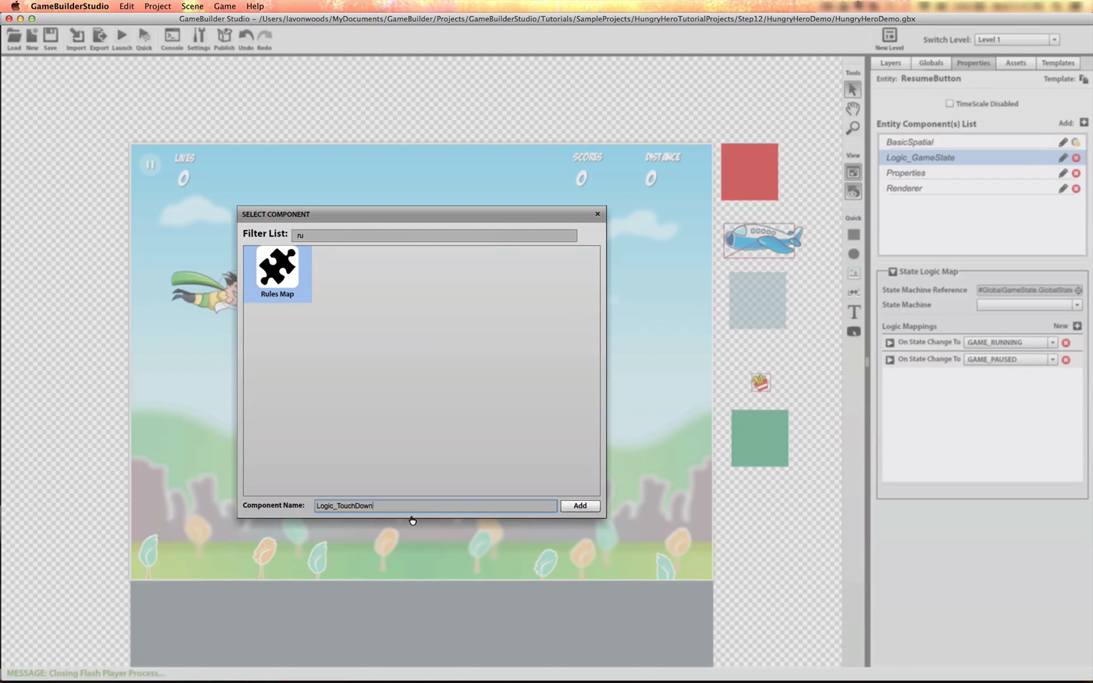
left_click(580, 506)
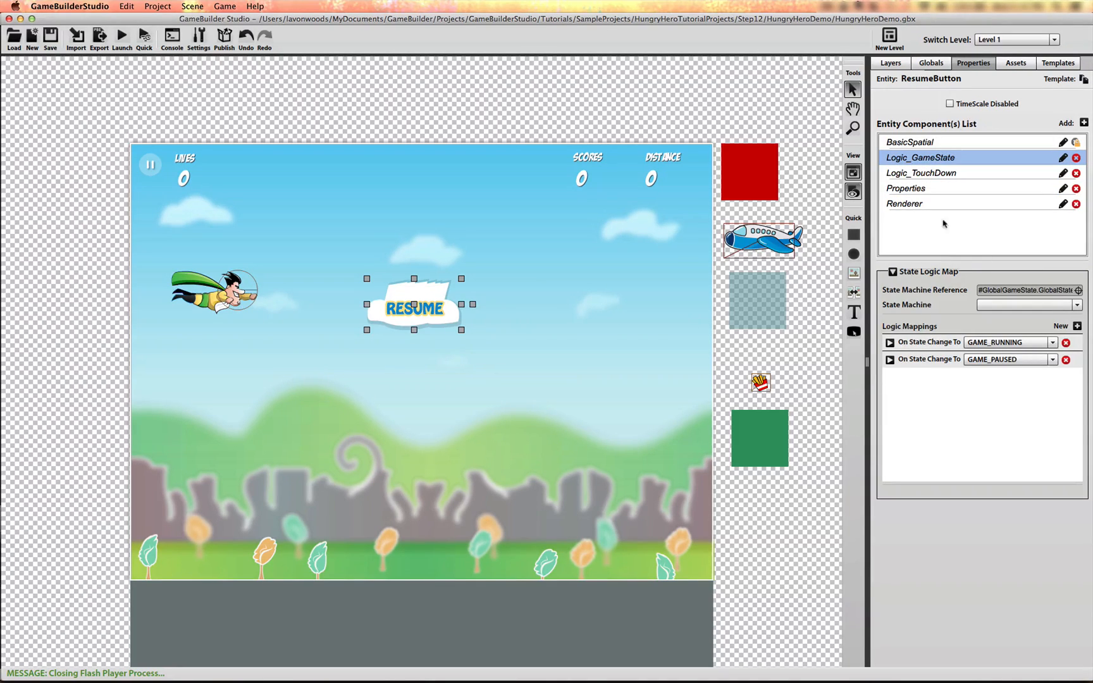
Step: Add an Event Captured condition to the Logic_TouchDown rule for Touch is Down on the entity
left_click(940, 175)
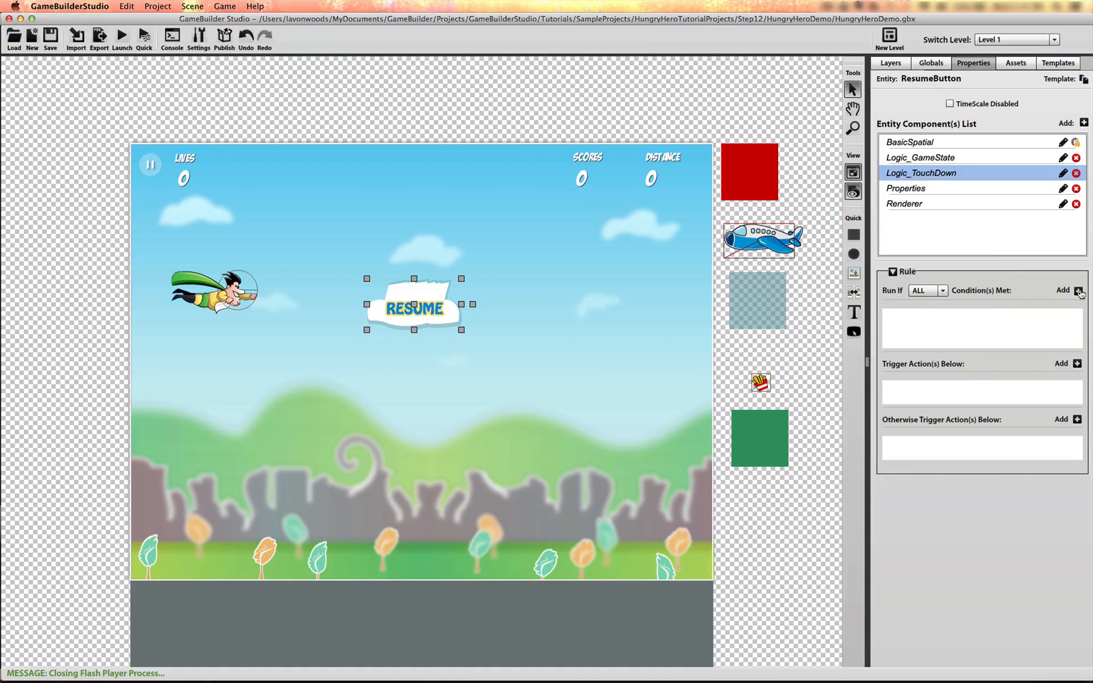
left_click(1079, 291)
left_click(911, 336)
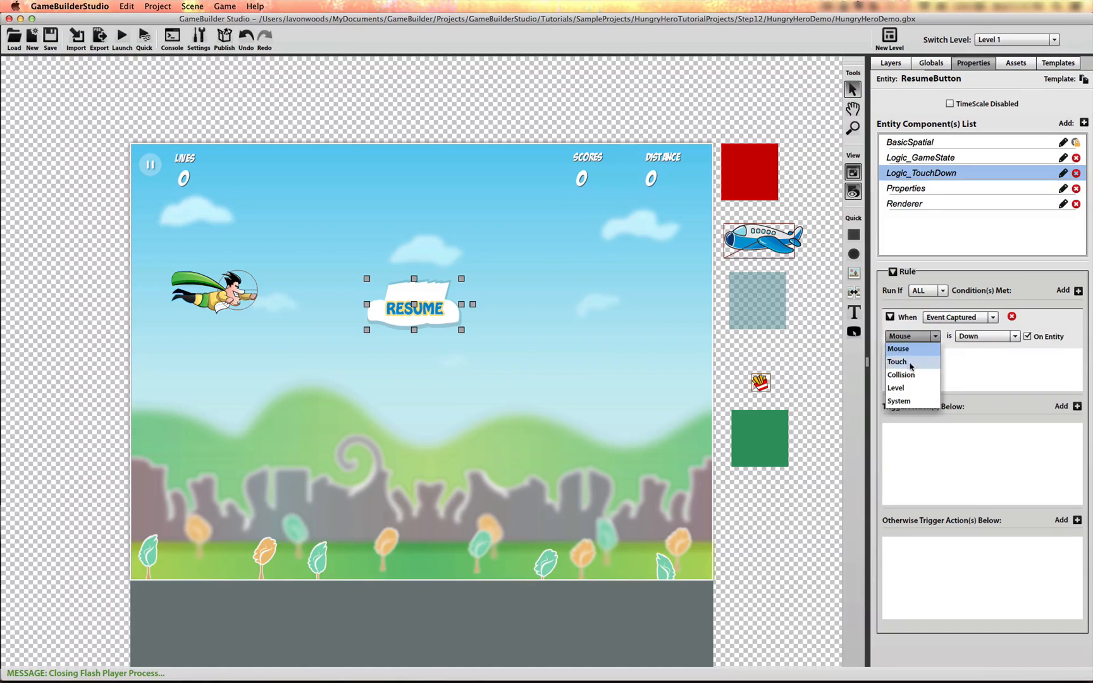
left_click(911, 363)
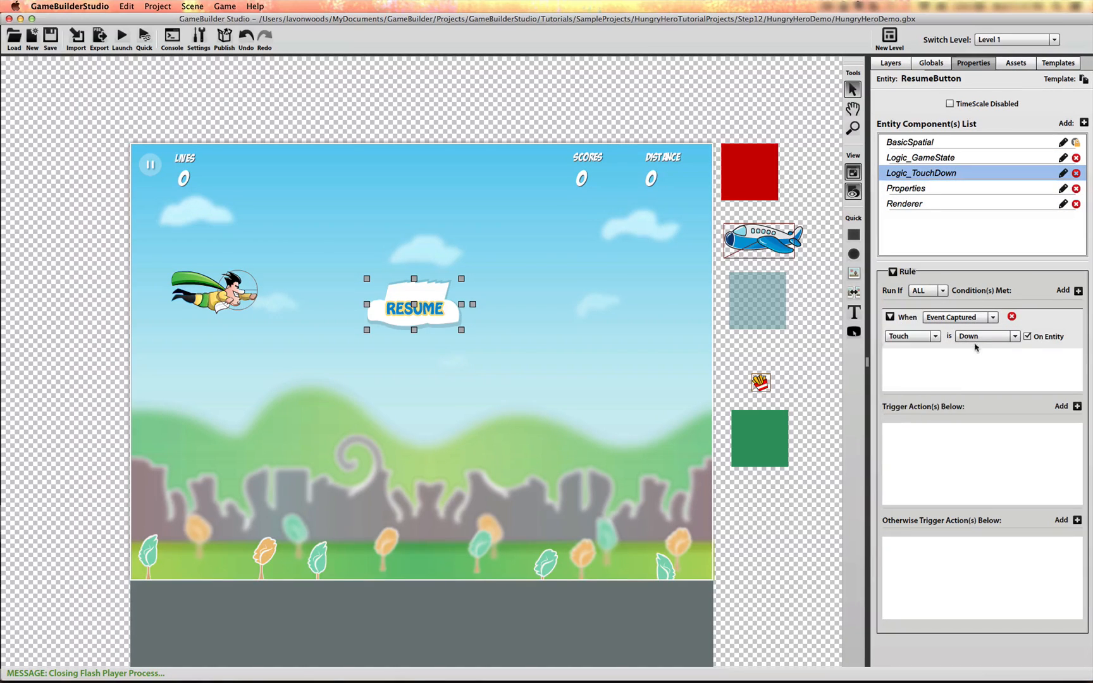
Step: Add a Change Property action for when the touch condition is met, targeting ResumeButton's Renderer scale
left_click(1078, 407)
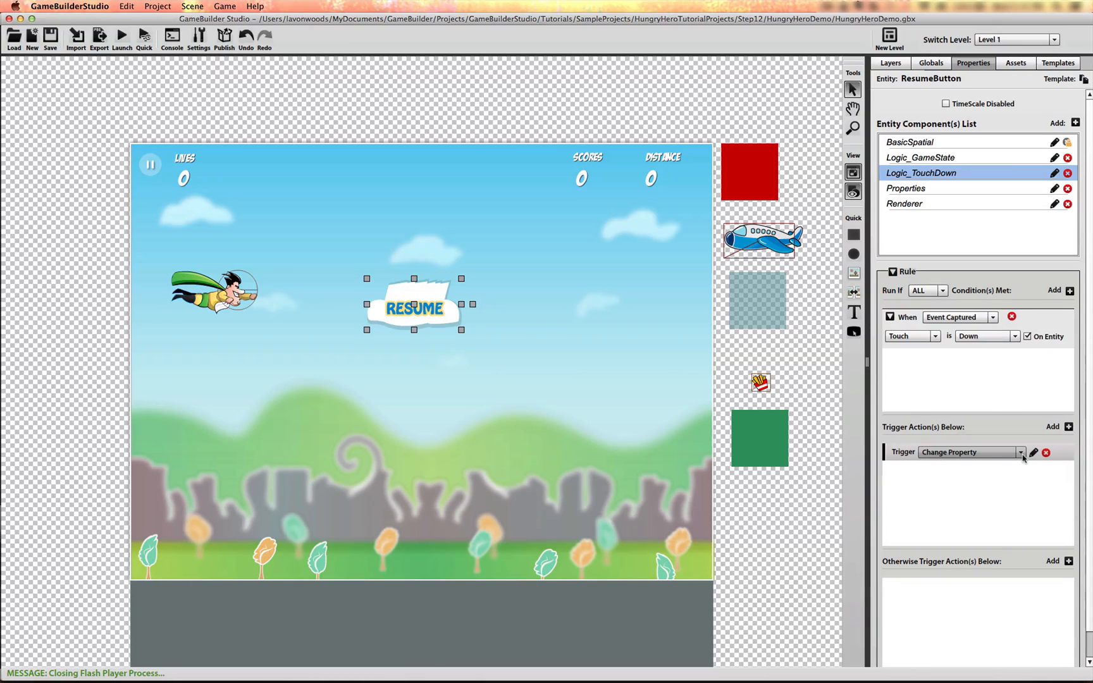
left_click(1034, 452)
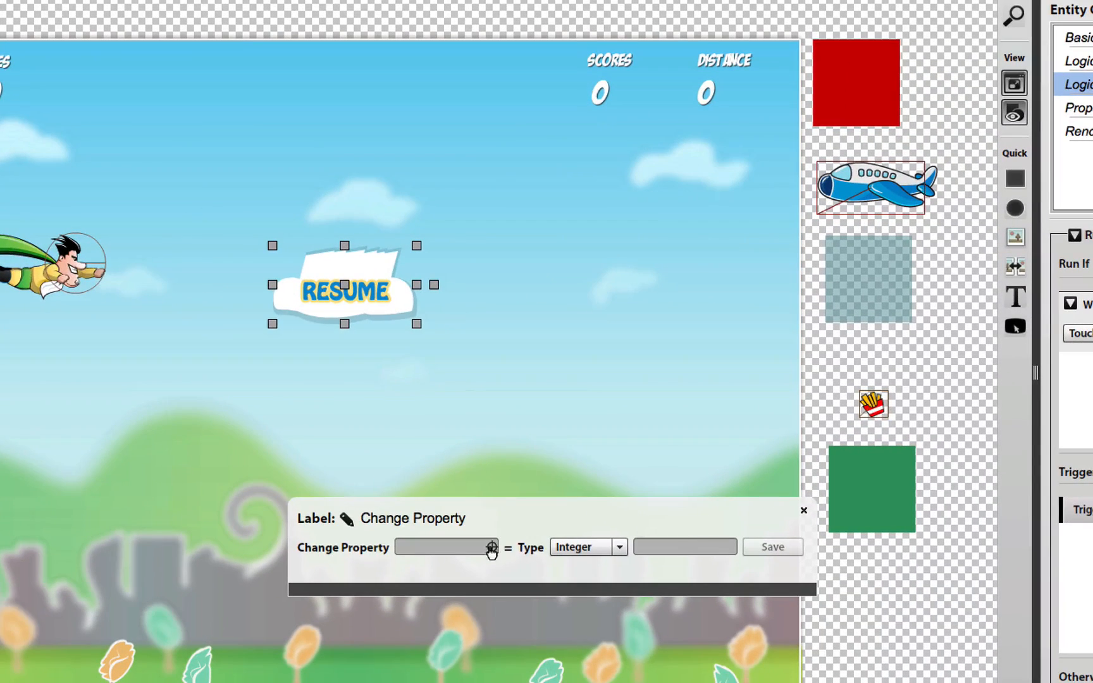
left_click(492, 548)
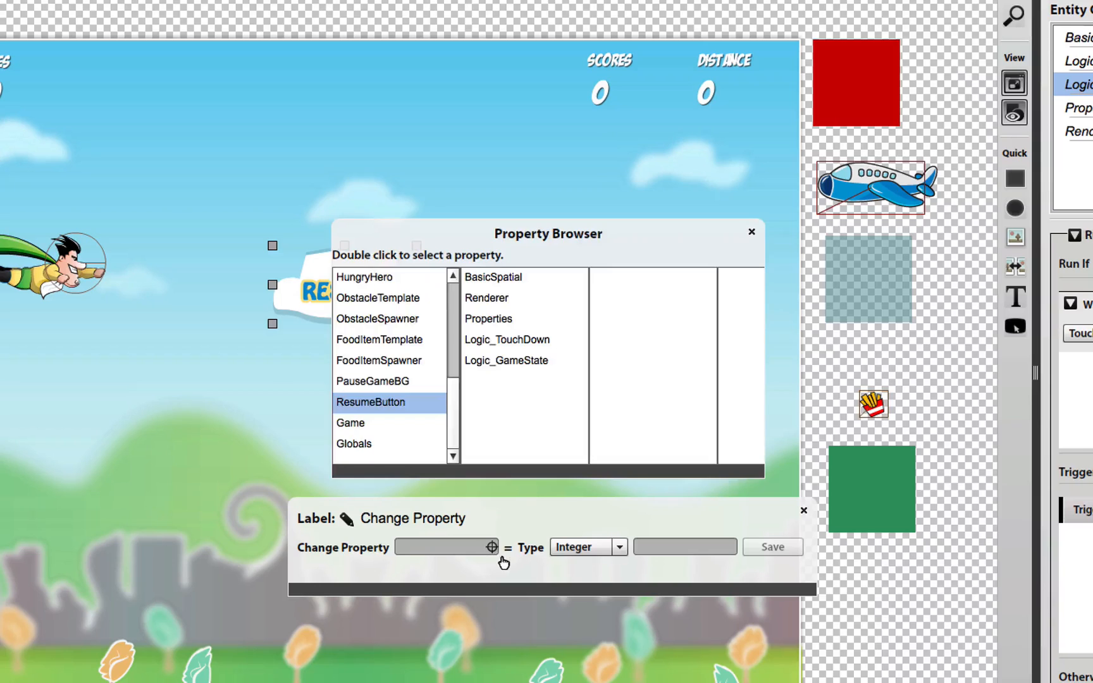
left_click(517, 278)
scroll(628, 356, "down", 1)
scroll(629, 355, "up", 1)
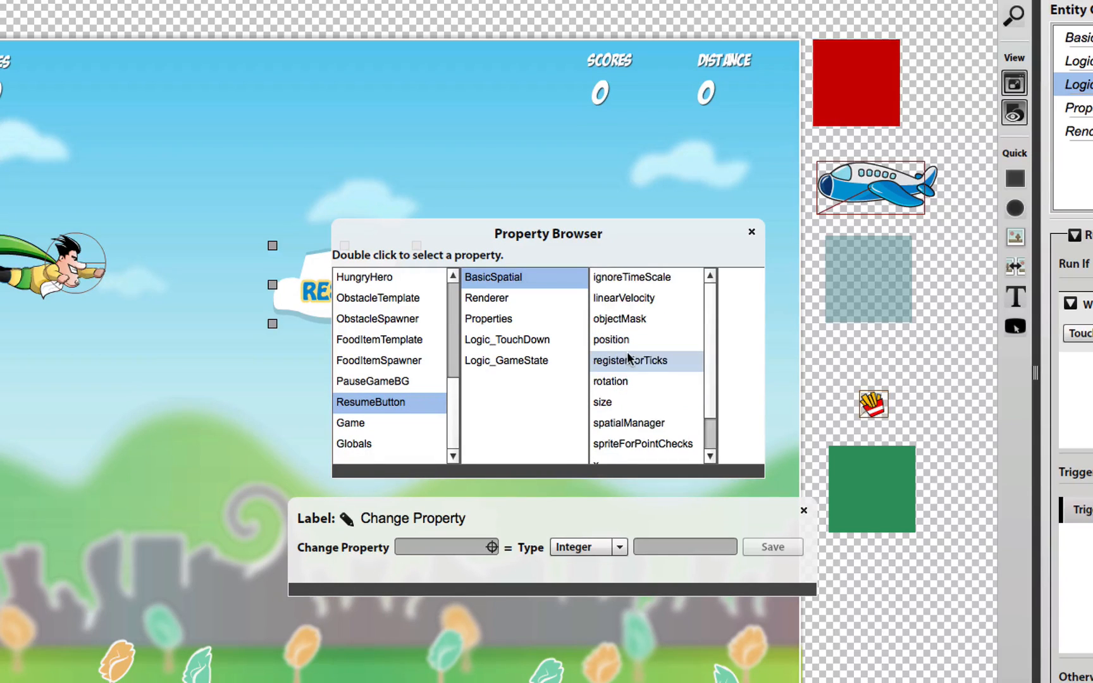
left_click(513, 292)
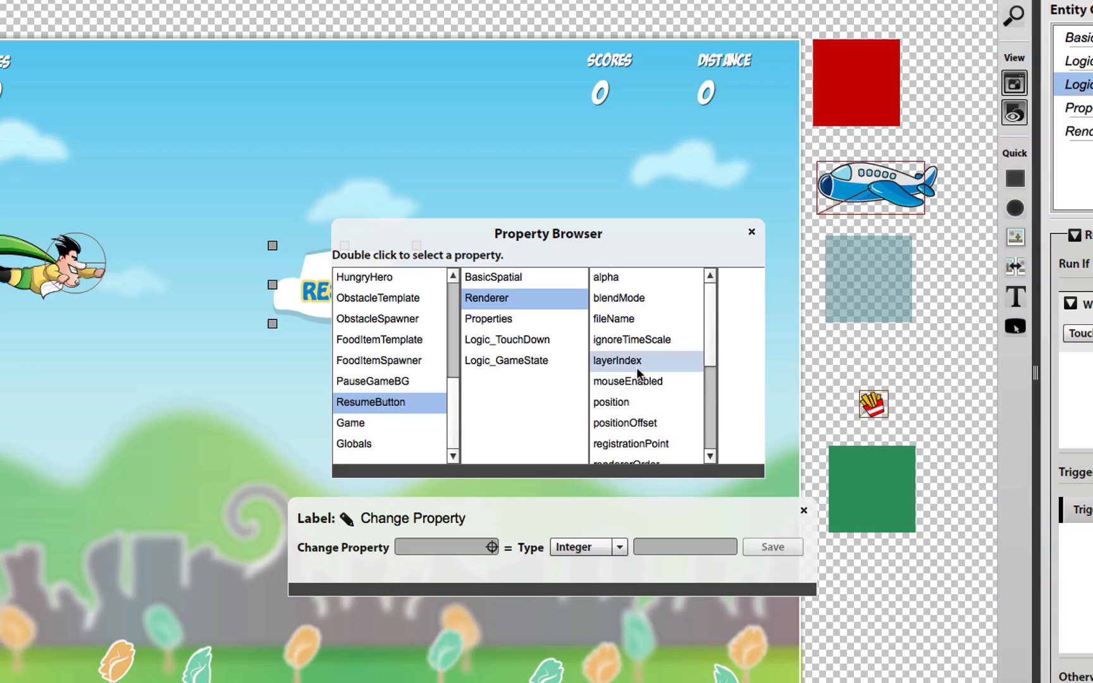
scroll(636, 371, "down", 4)
left_click(614, 360)
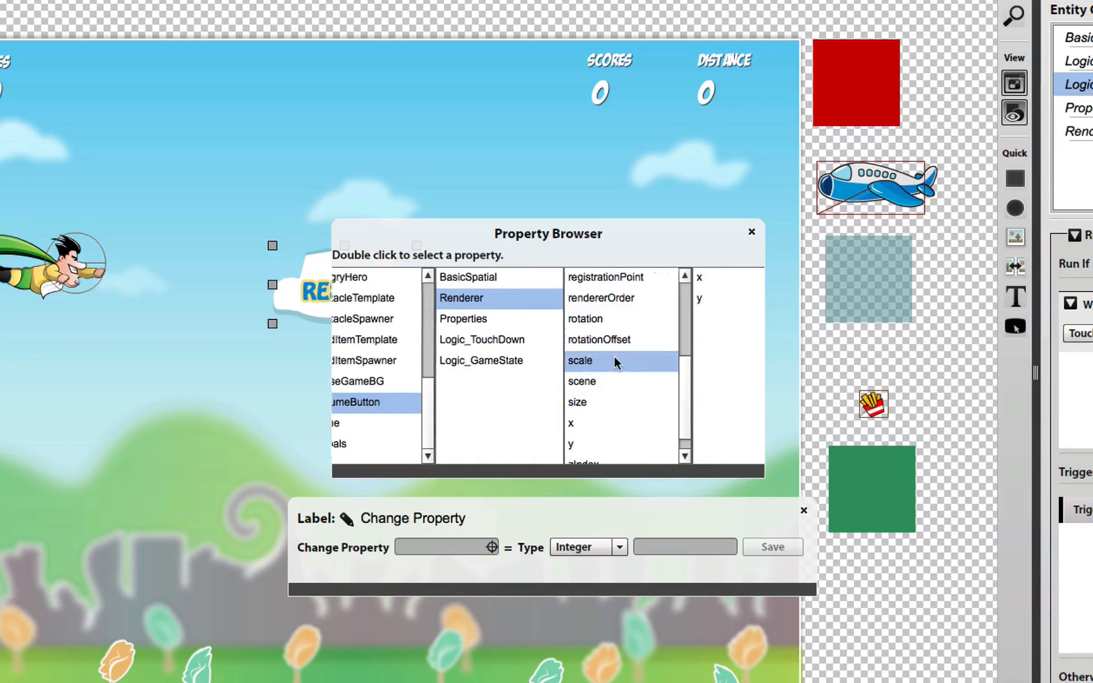
double_click(614, 360)
Step: Give the scale action an X/Y value of .8 and .8, label it ScaleDown, and save it
left_click(604, 548)
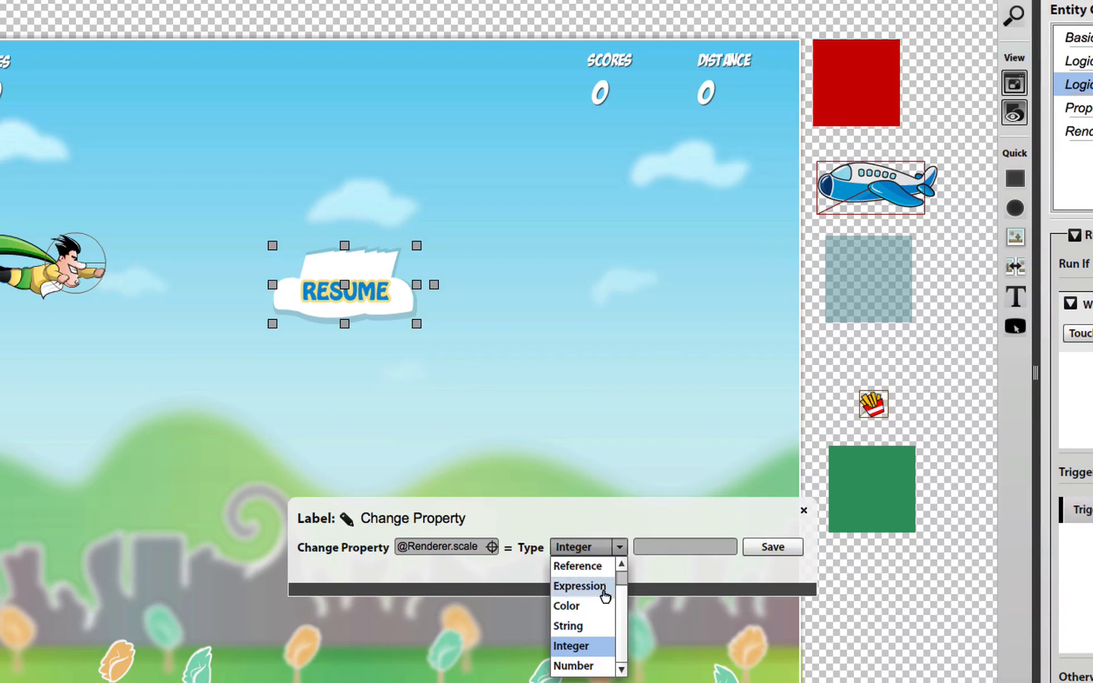
scroll(599, 615, "up", 1)
left_click(594, 569)
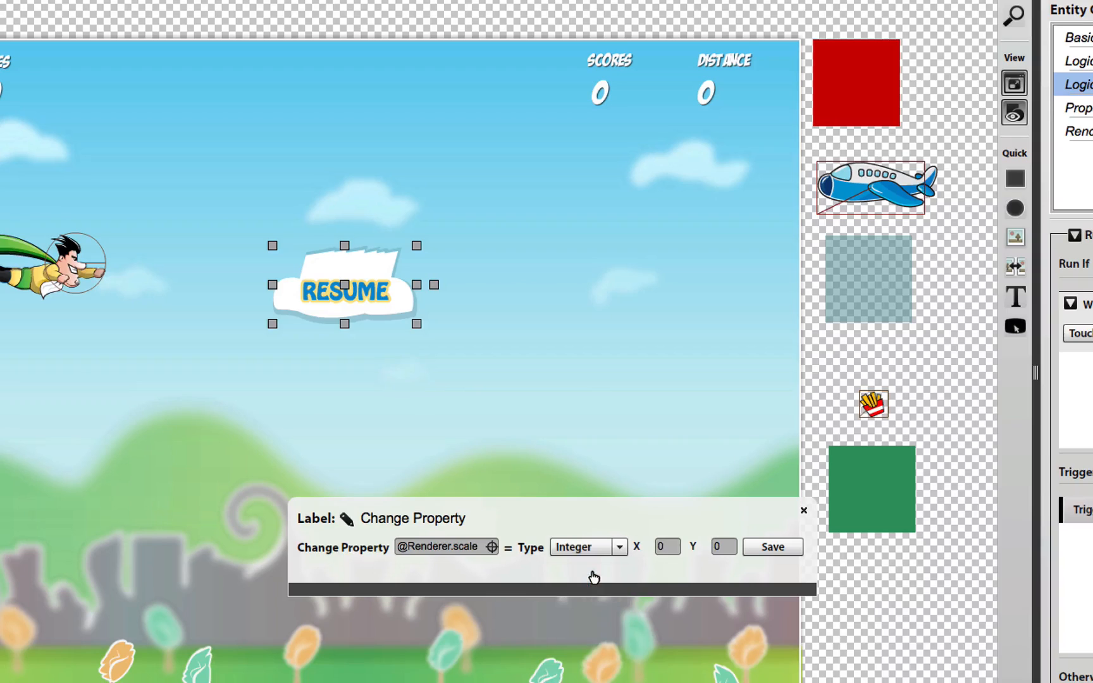
left_click(669, 548)
left_click(720, 547)
left_click(348, 520)
type("S")
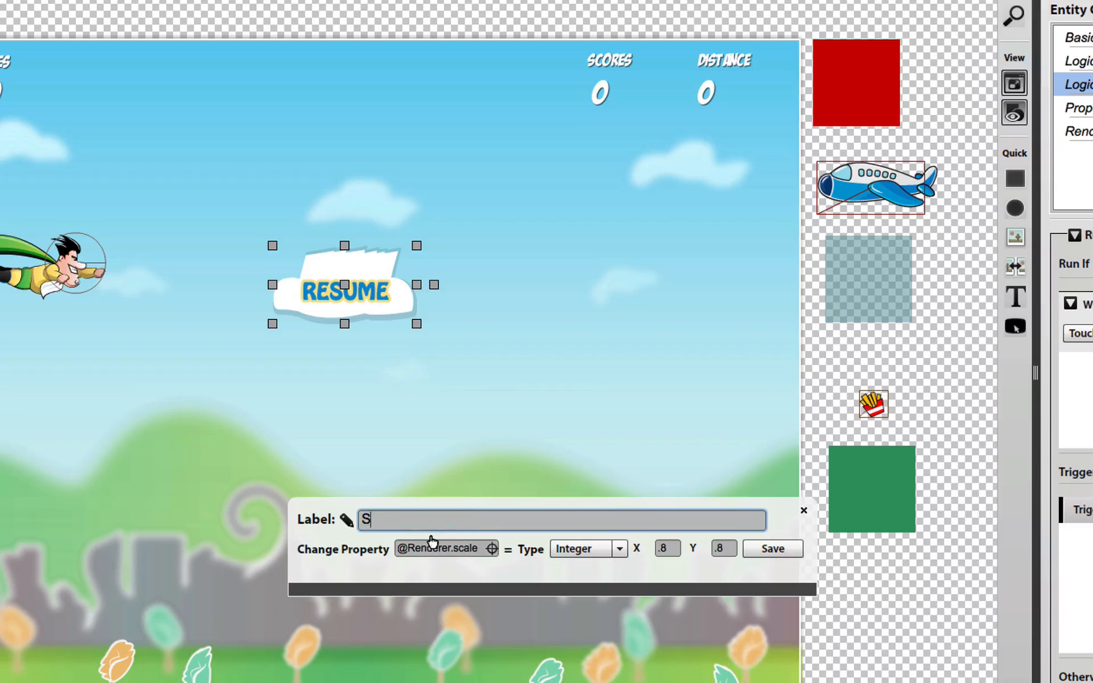
type("caleDown")
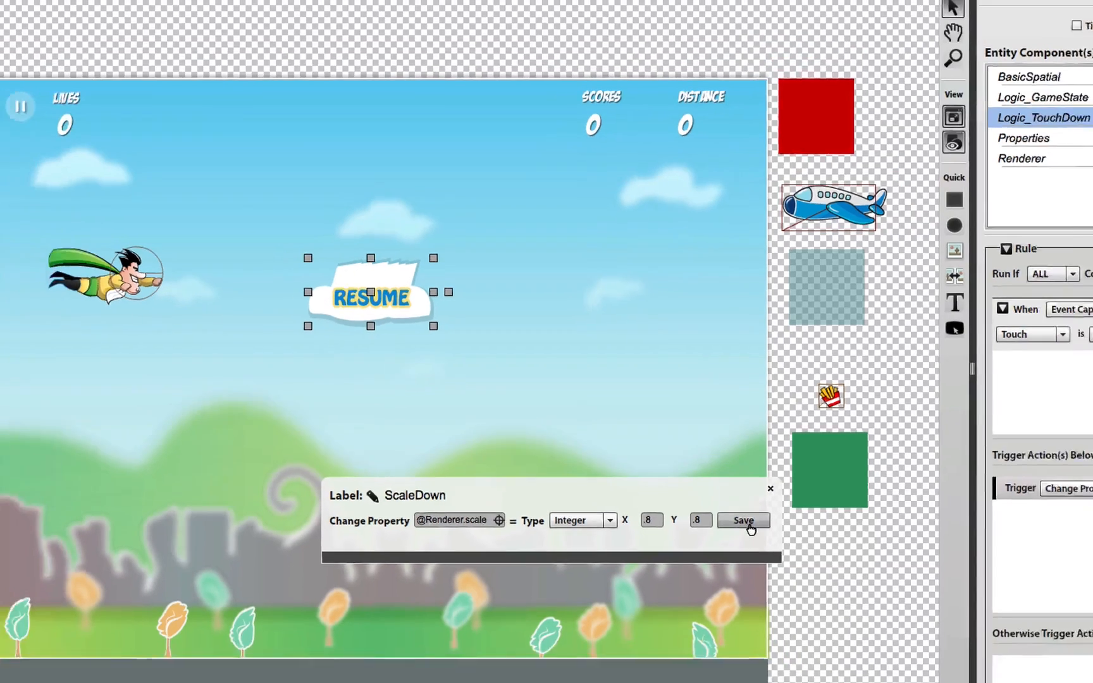
left_click(774, 549)
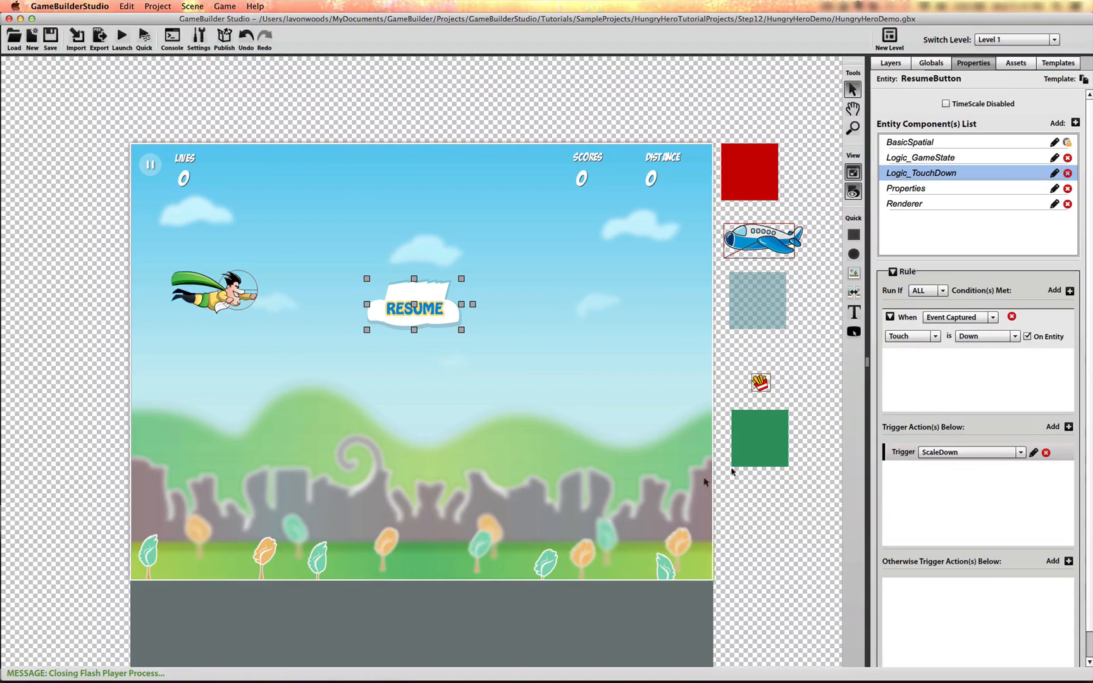
Step: Add a Change Property action to the rule's otherwise actions, targeting ResumeButton's Renderer scale
left_click(1069, 561)
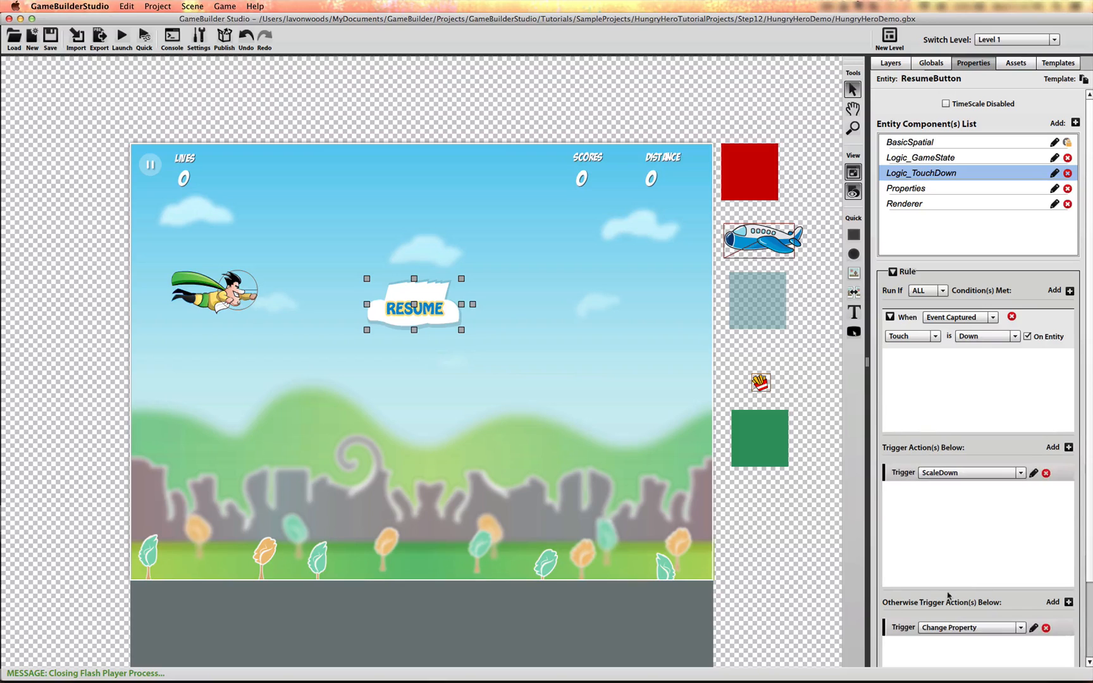
left_click(1034, 628)
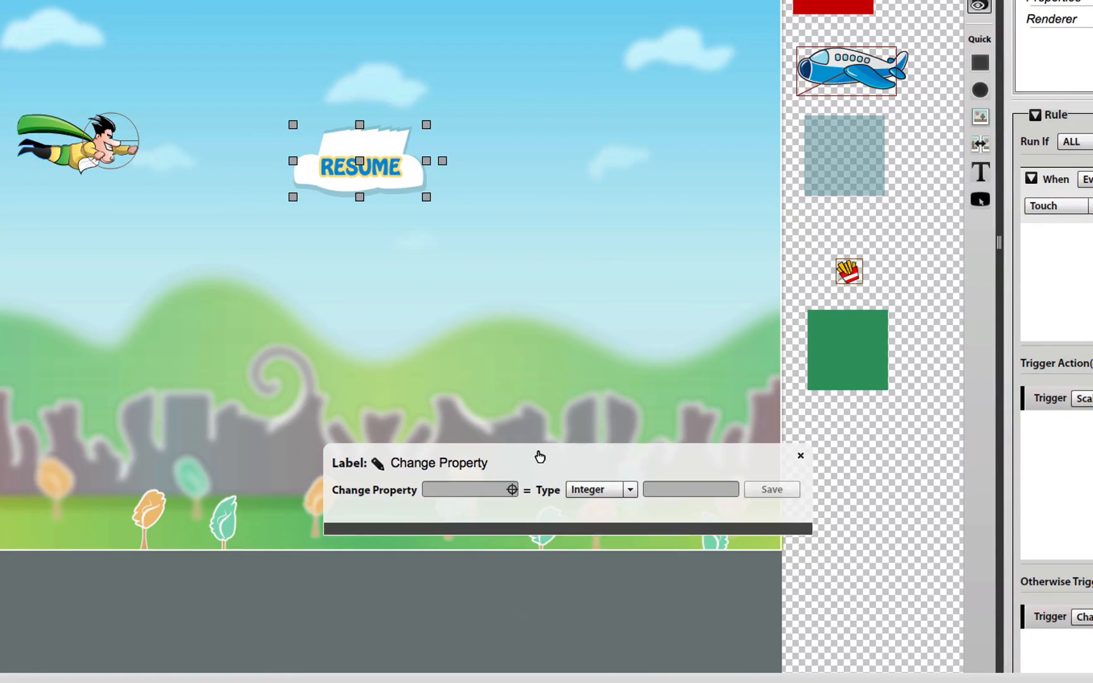
left_click(513, 489)
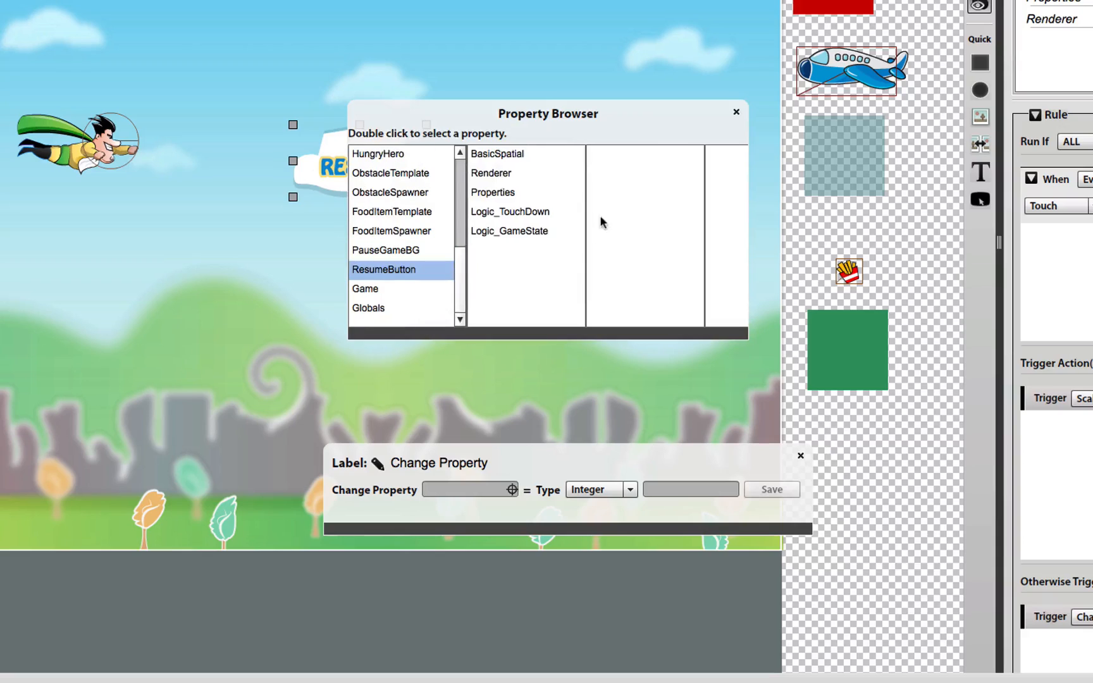
left_click(525, 173)
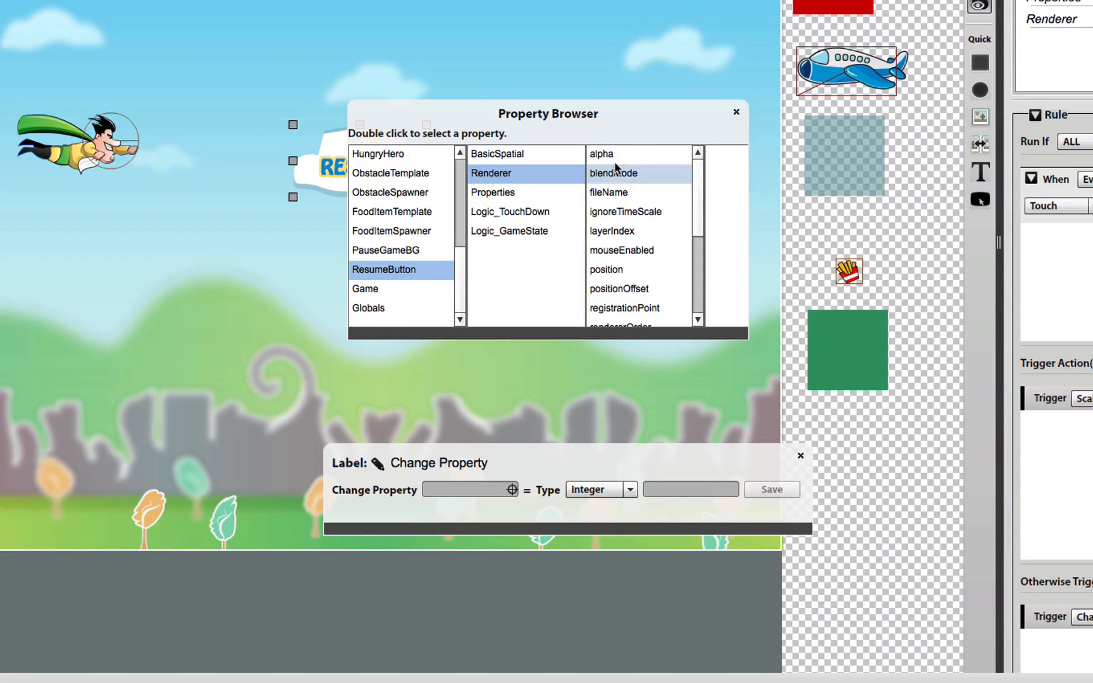
scroll(619, 215, "down", 2)
scroll(617, 213, "down", 1)
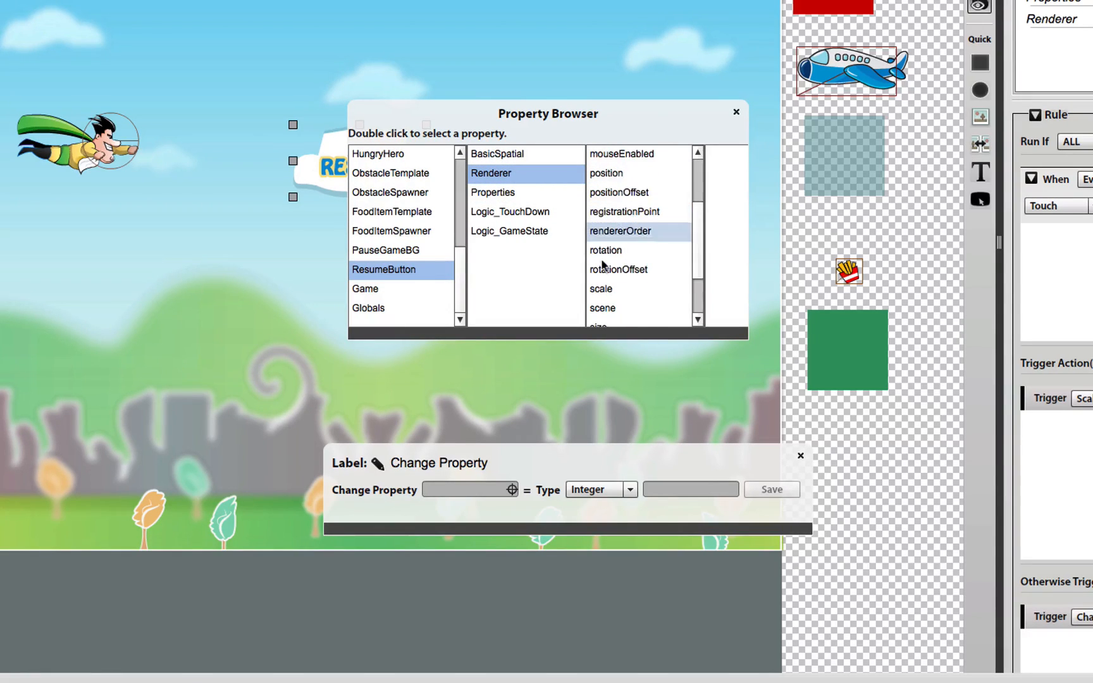
left_click(628, 291)
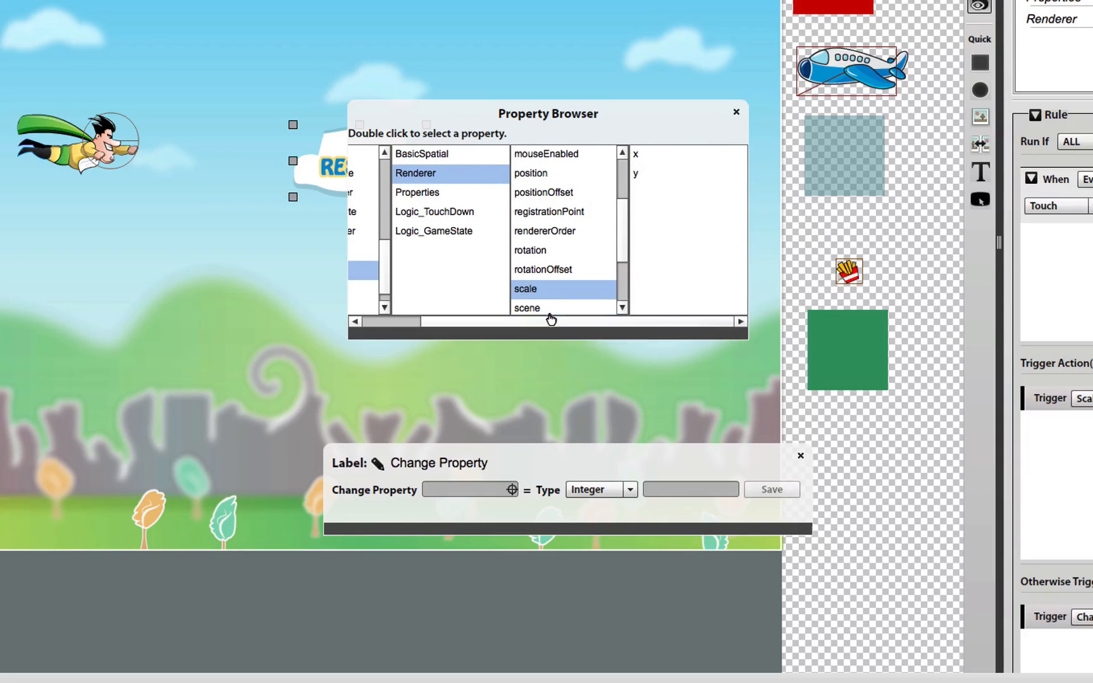
double_click(537, 290)
Step: Give the otherwise scale action an X/Y value of 1 and 1, label it ScaleUp, and save it
left_click(597, 490)
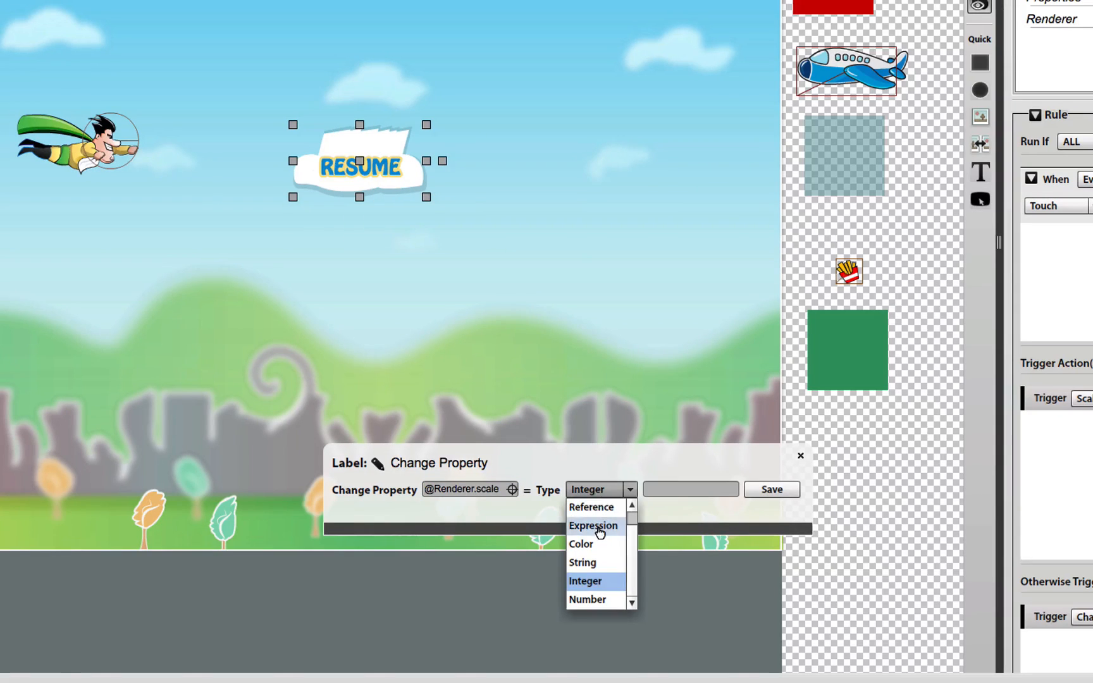
scroll(601, 525, "up", 1)
left_click(598, 507)
double_click(671, 489)
type("1")
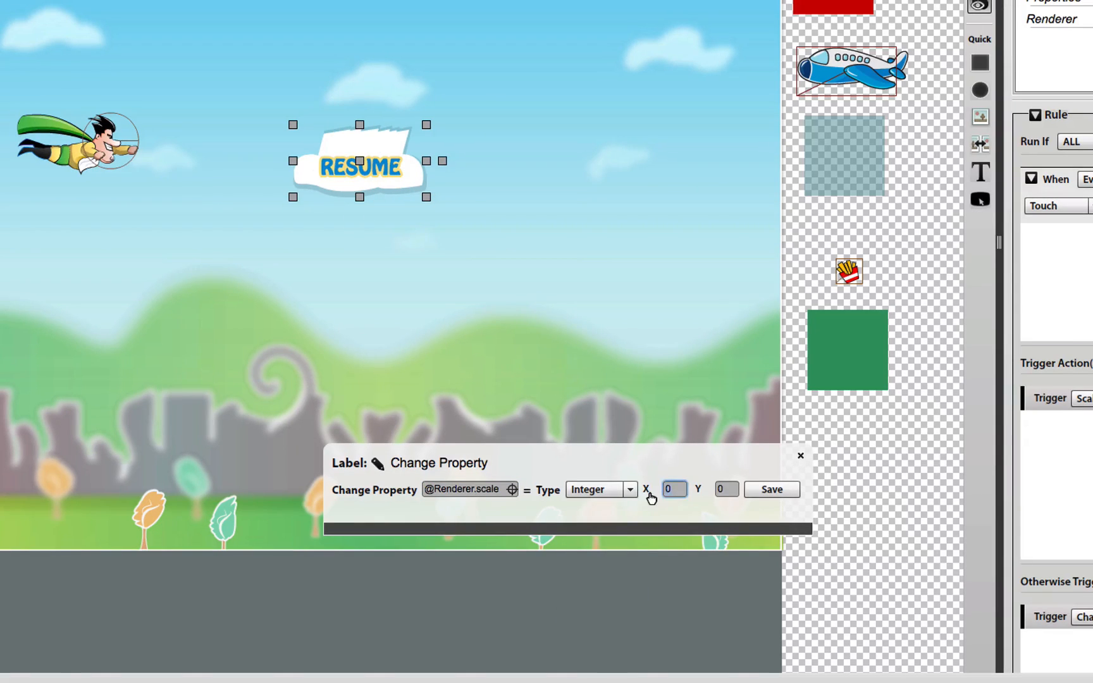
double_click(721, 490)
type("1")
left_click(378, 464)
type("ScaleUp")
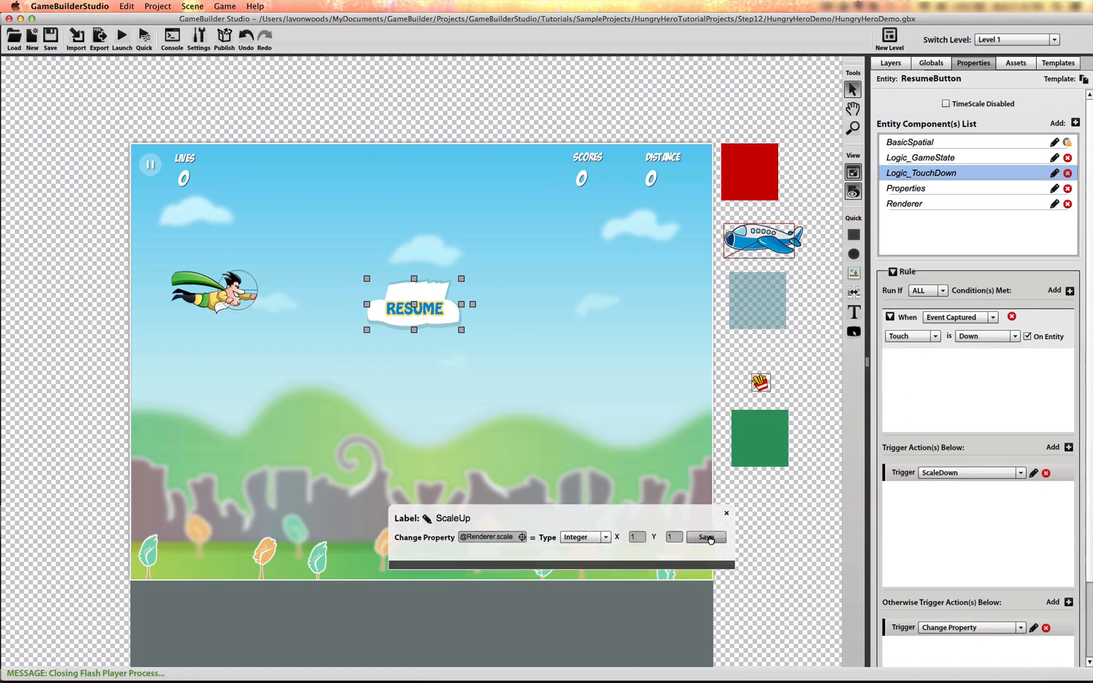
left_click(708, 538)
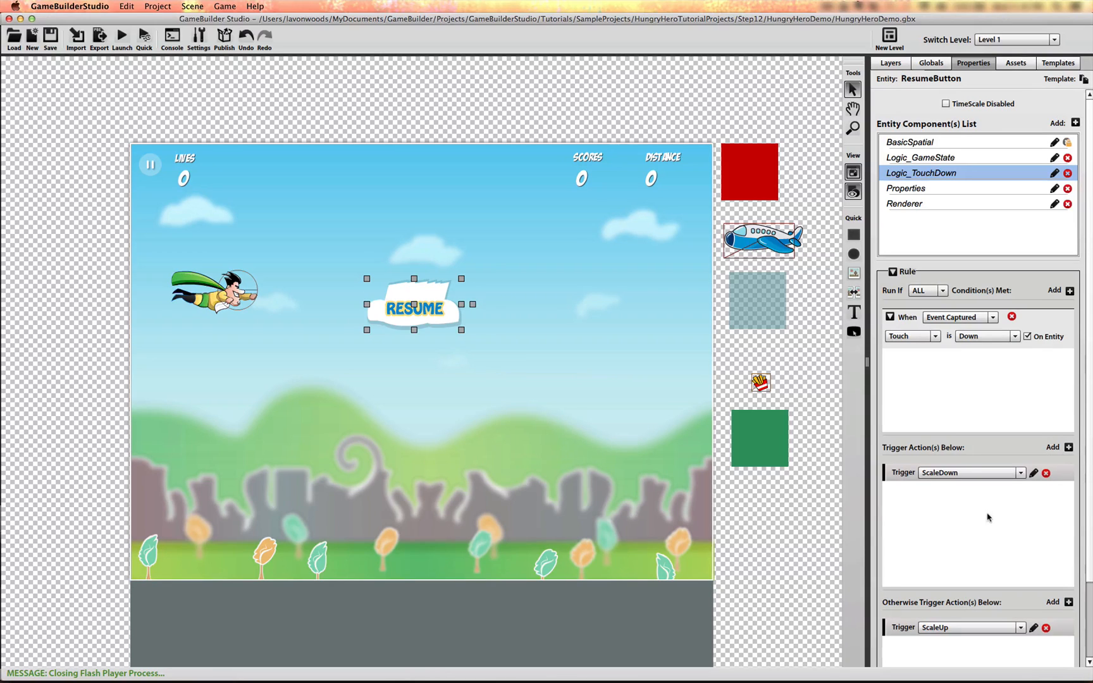
Step: Add a Play Sound action to the touch-down rule's trigger actions and open its settings
left_click(1069, 447)
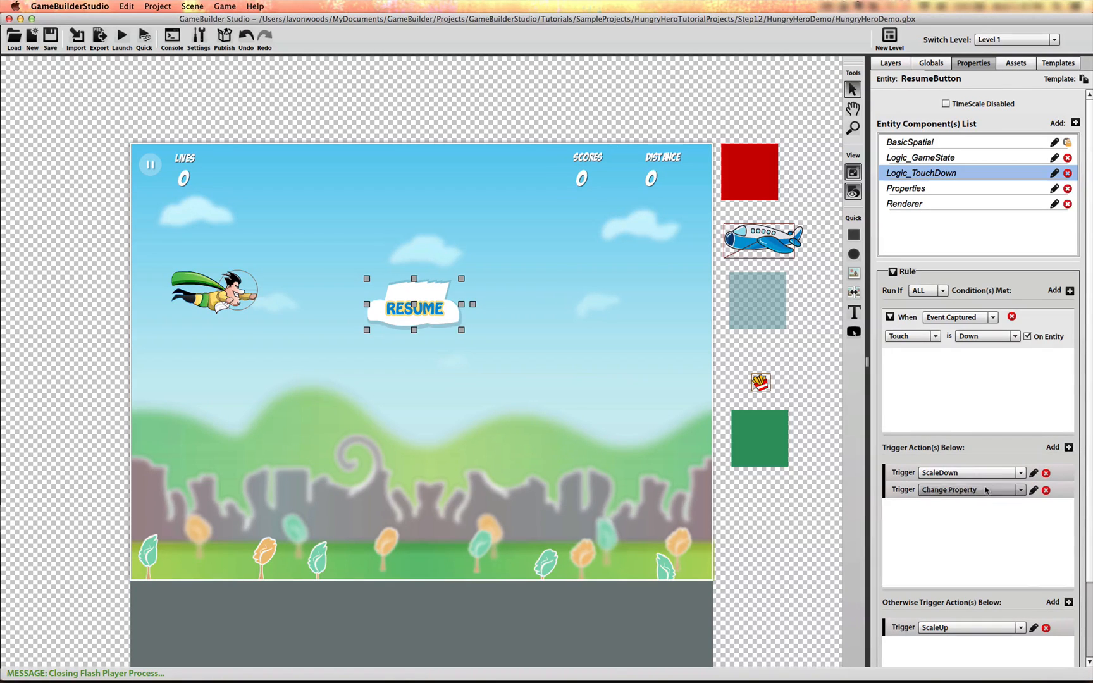
left_click(987, 491)
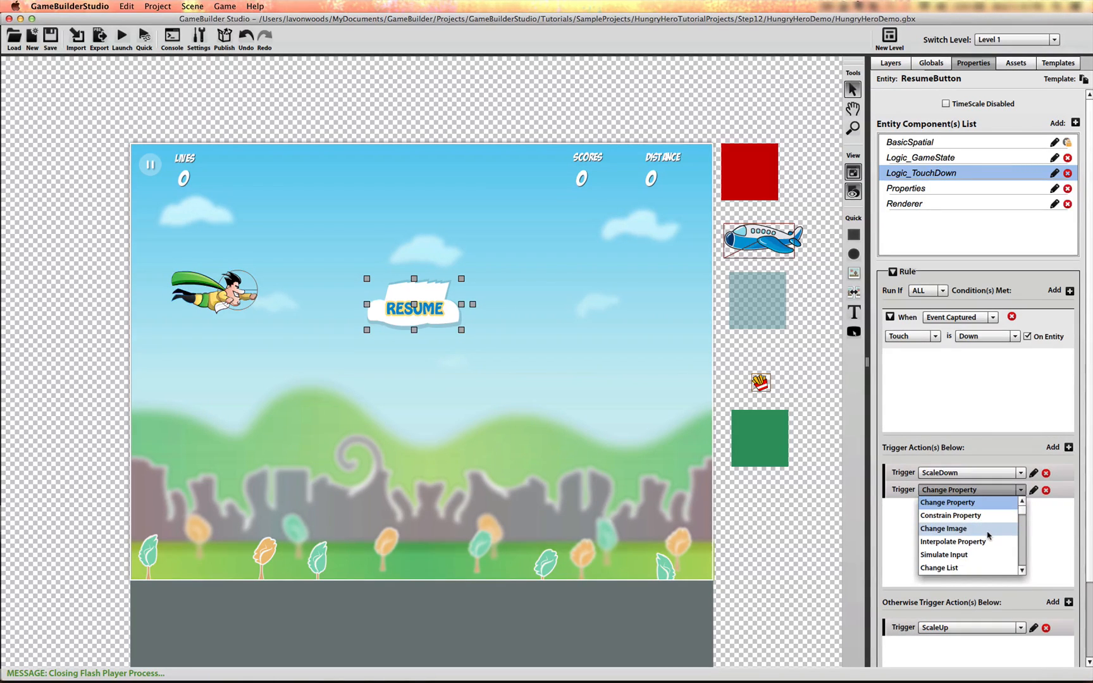
scroll(988, 536, "down", 1)
scroll(987, 535, "down", 5)
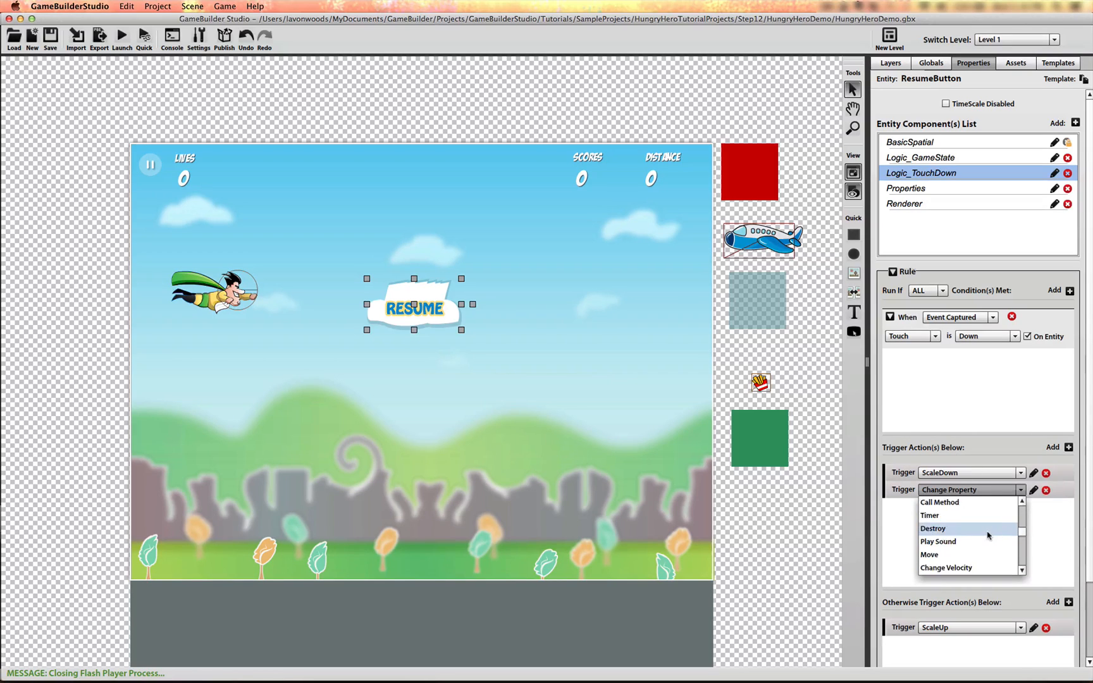
left_click(986, 532)
left_click(1034, 490)
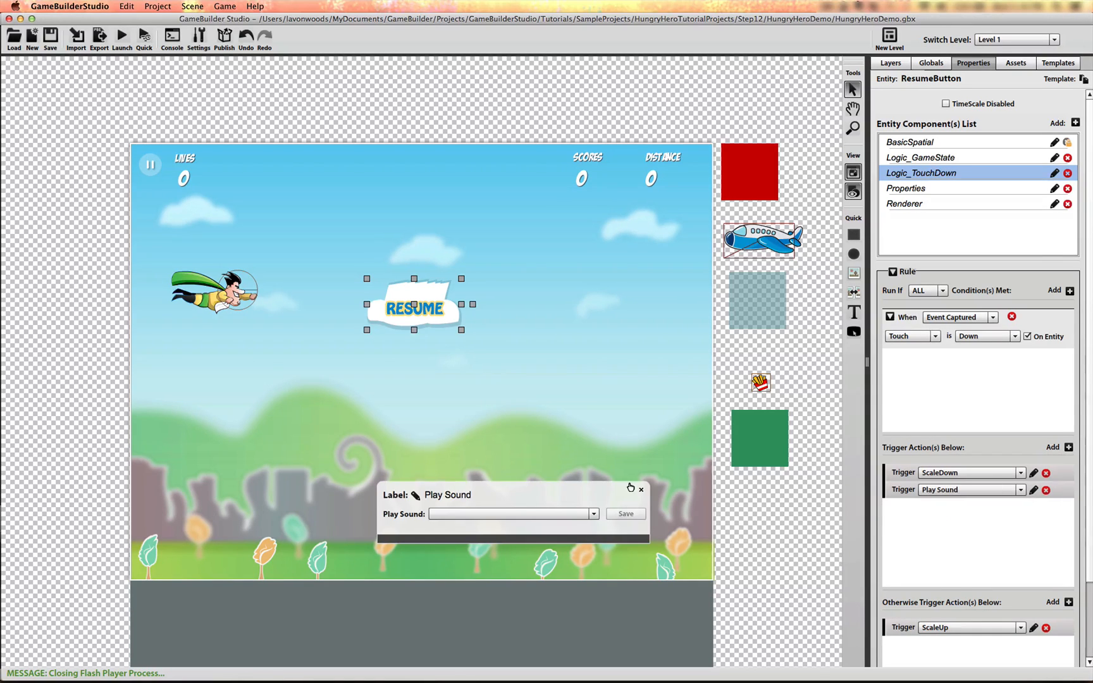
Step: Set the sound action to play buttonhit.mp3, label it PlayButtonSound, and save it
left_click(541, 515)
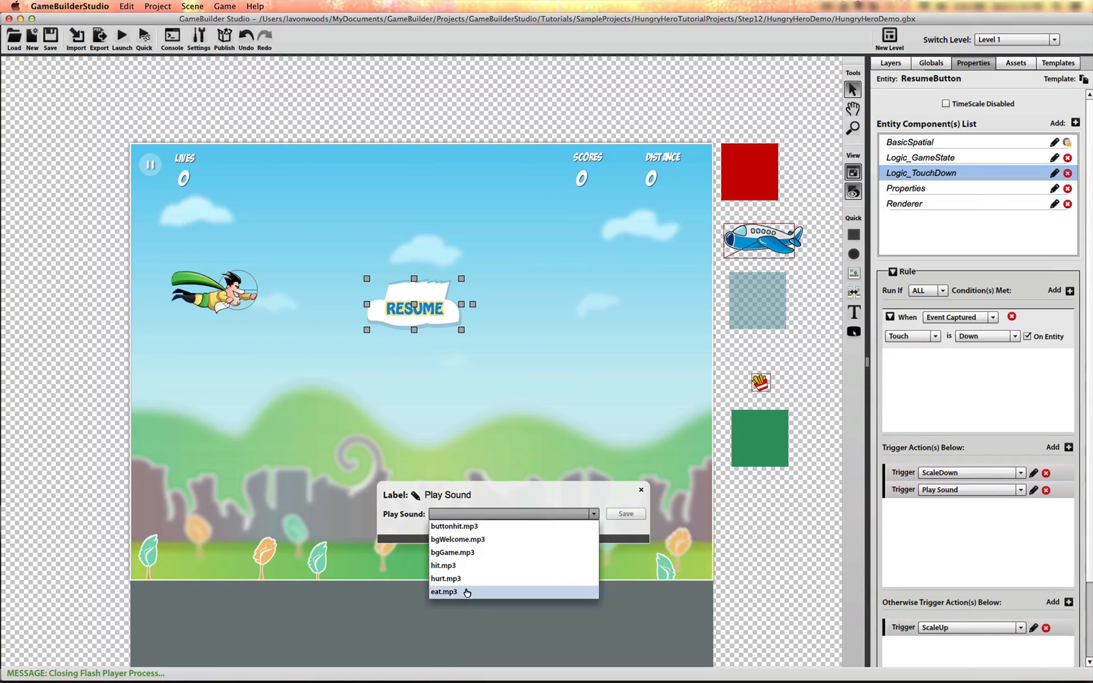
left_click(471, 529)
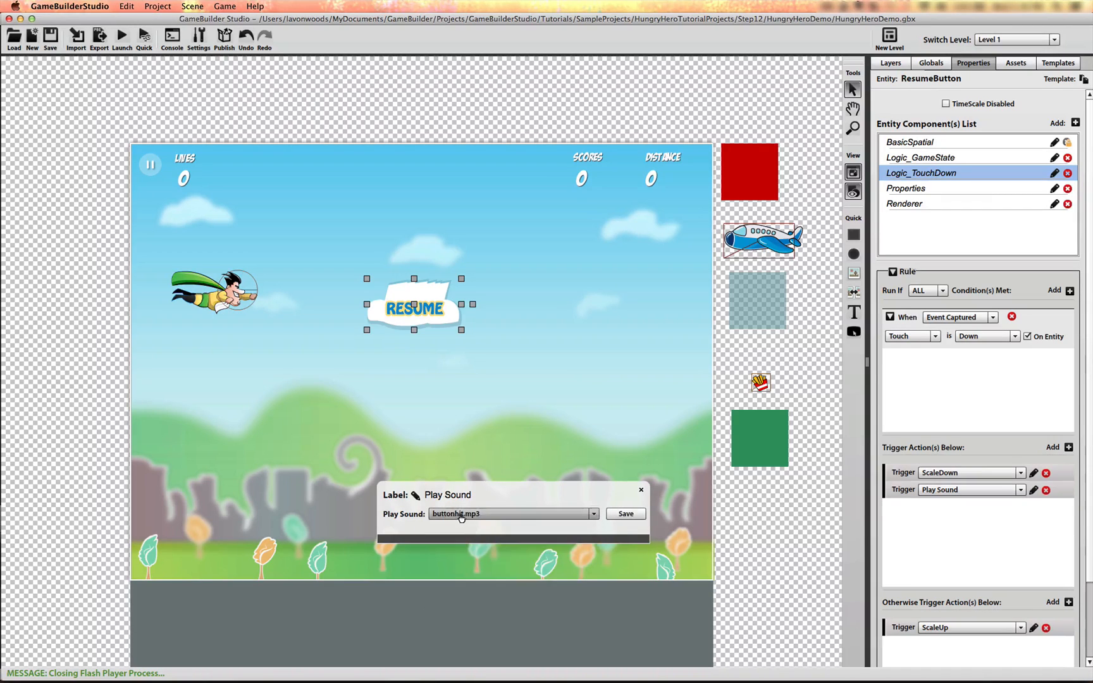
left_click(419, 497)
type("PlayBu")
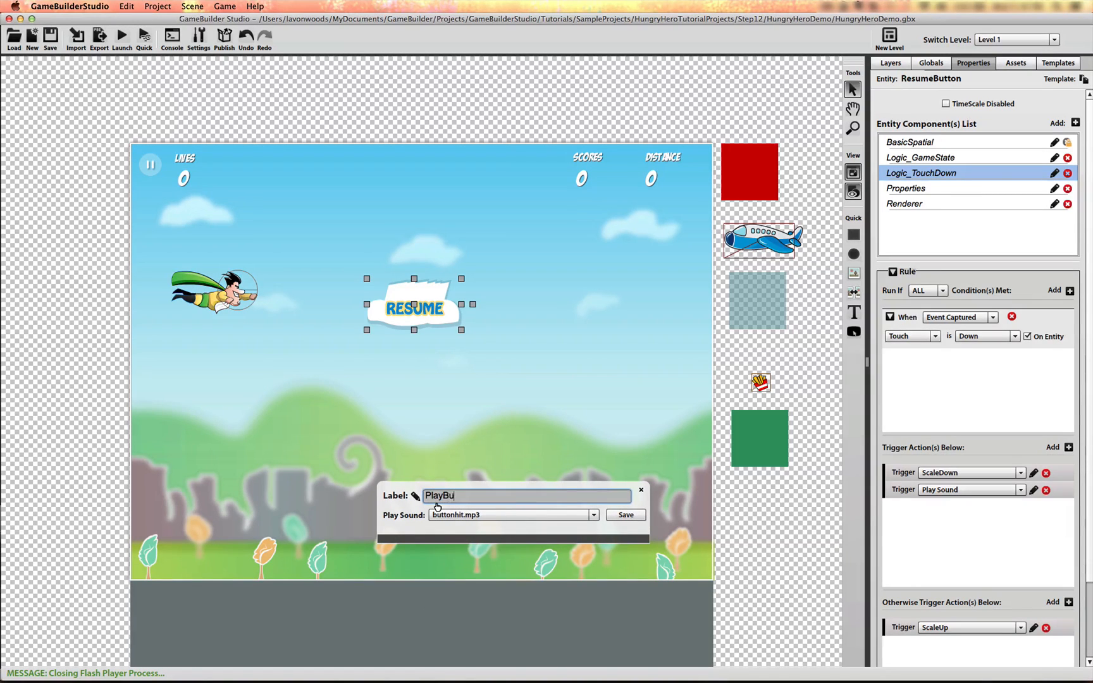
type("ttonSound")
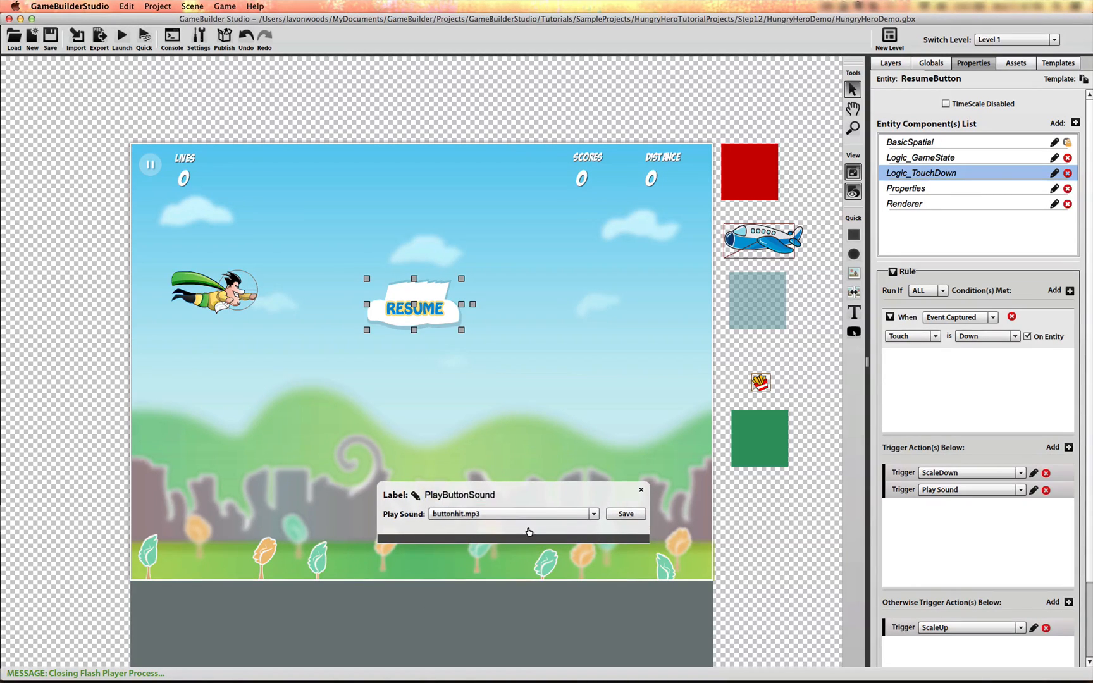
left_click(622, 516)
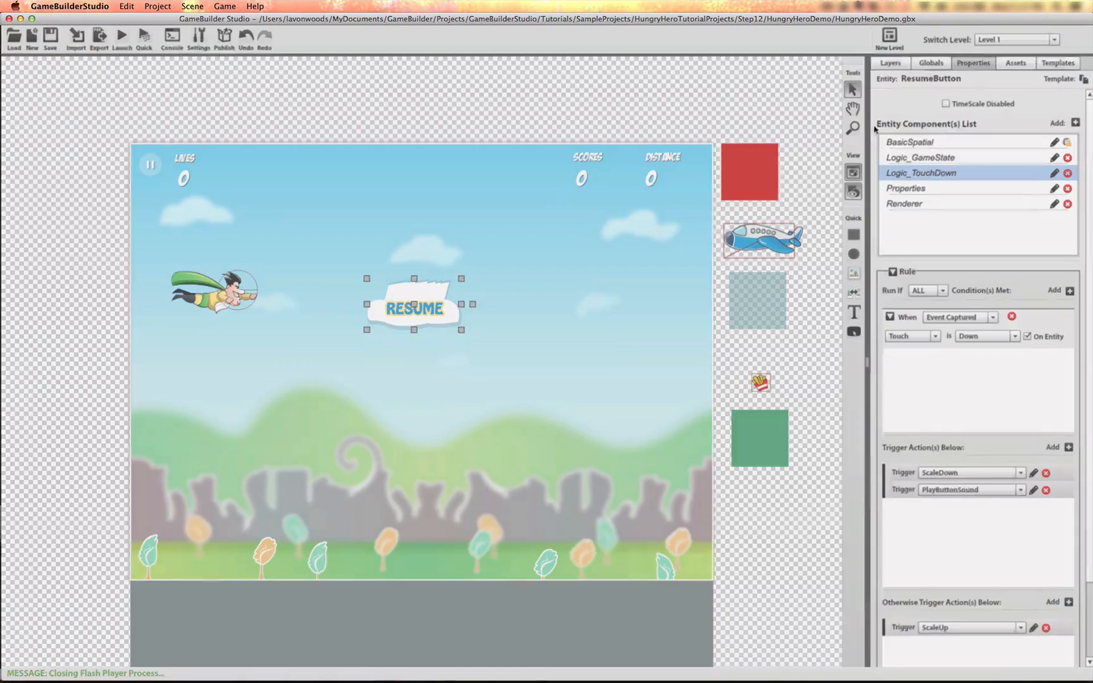
Step: Add a Rules Map component named Logic_TouchUp to ResumeButton
left_click(1075, 123)
left_click(374, 506)
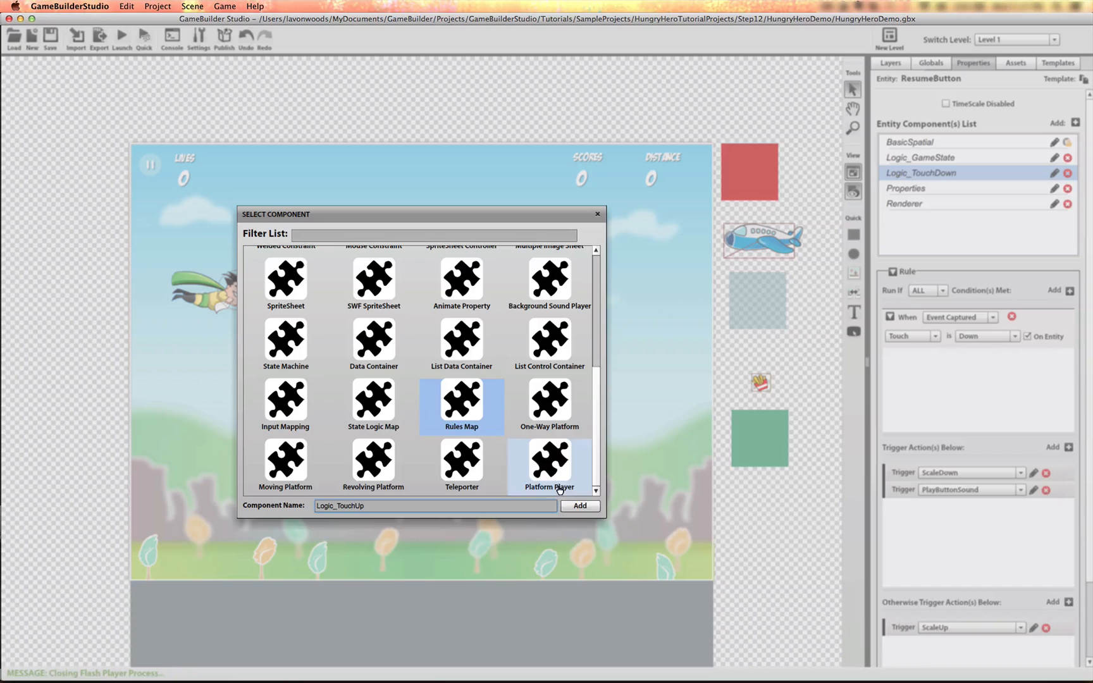
left_click(578, 506)
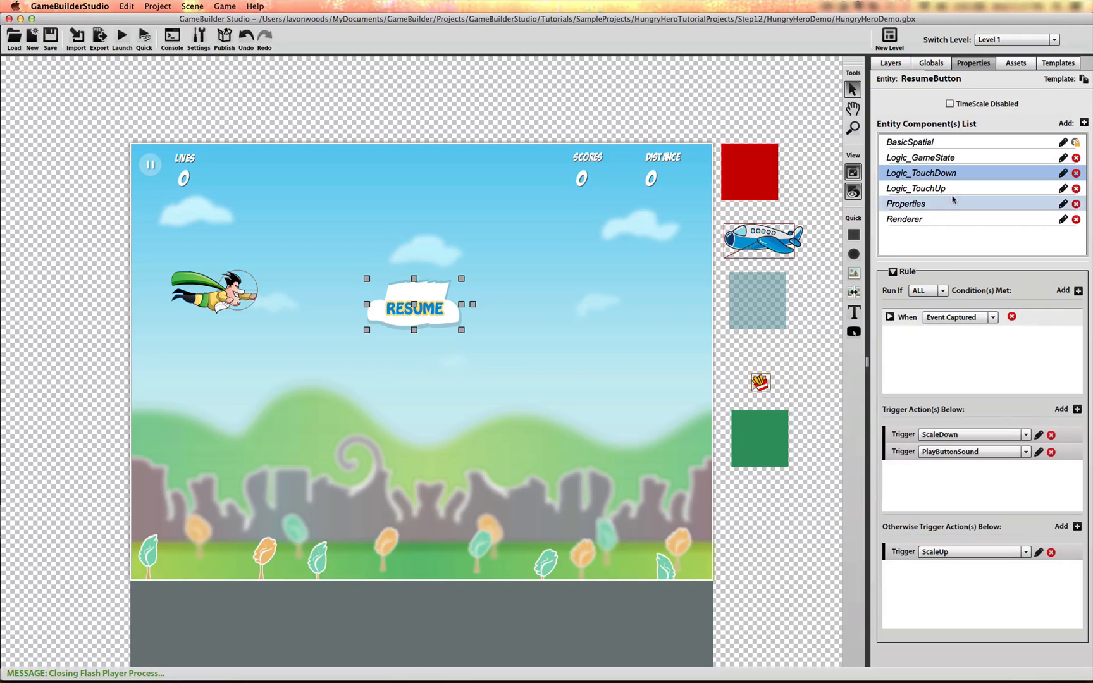
Step: Give Logic_TouchUp an Event Captured condition for Touch is Release on the entity
left_click(949, 190)
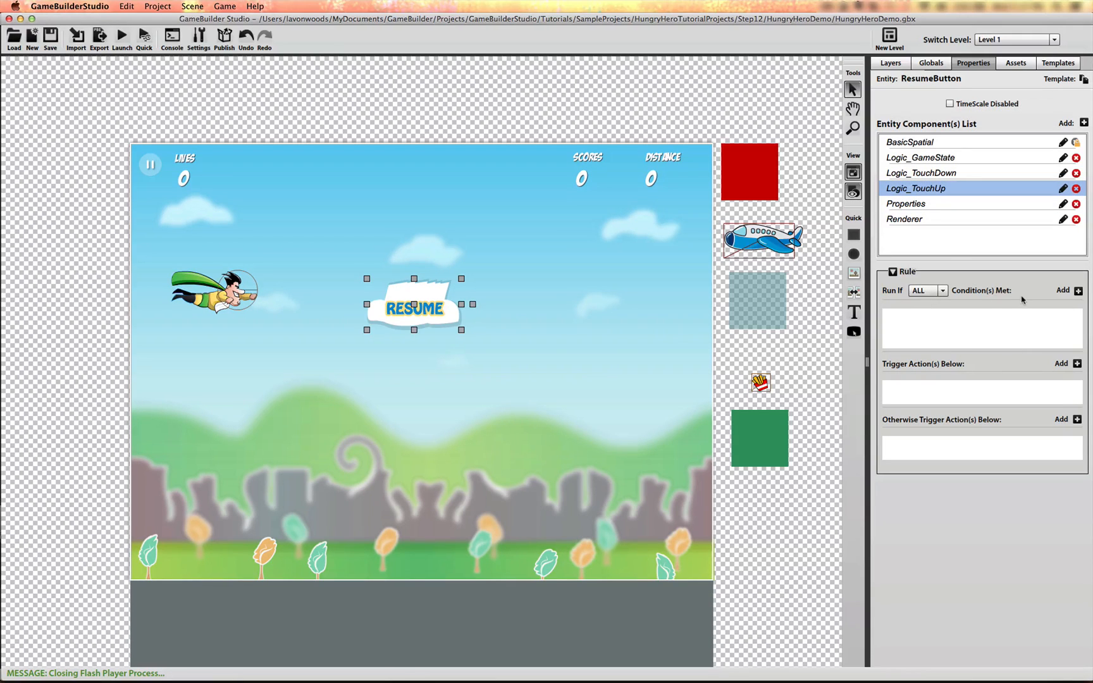
left_click(1081, 290)
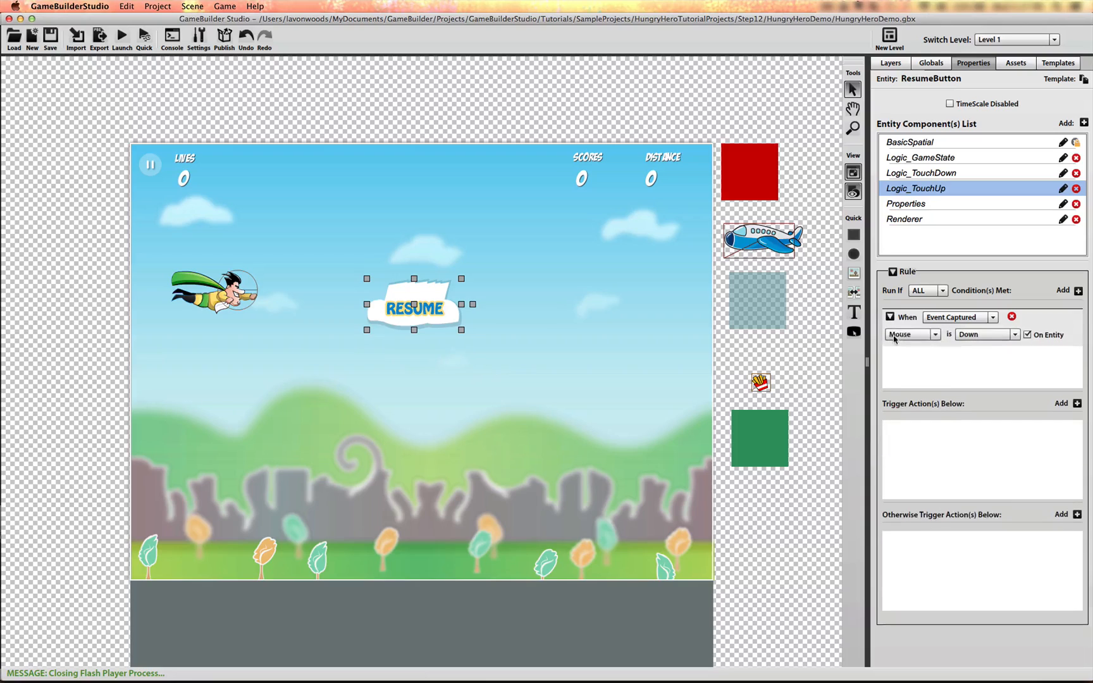
left_click(974, 336)
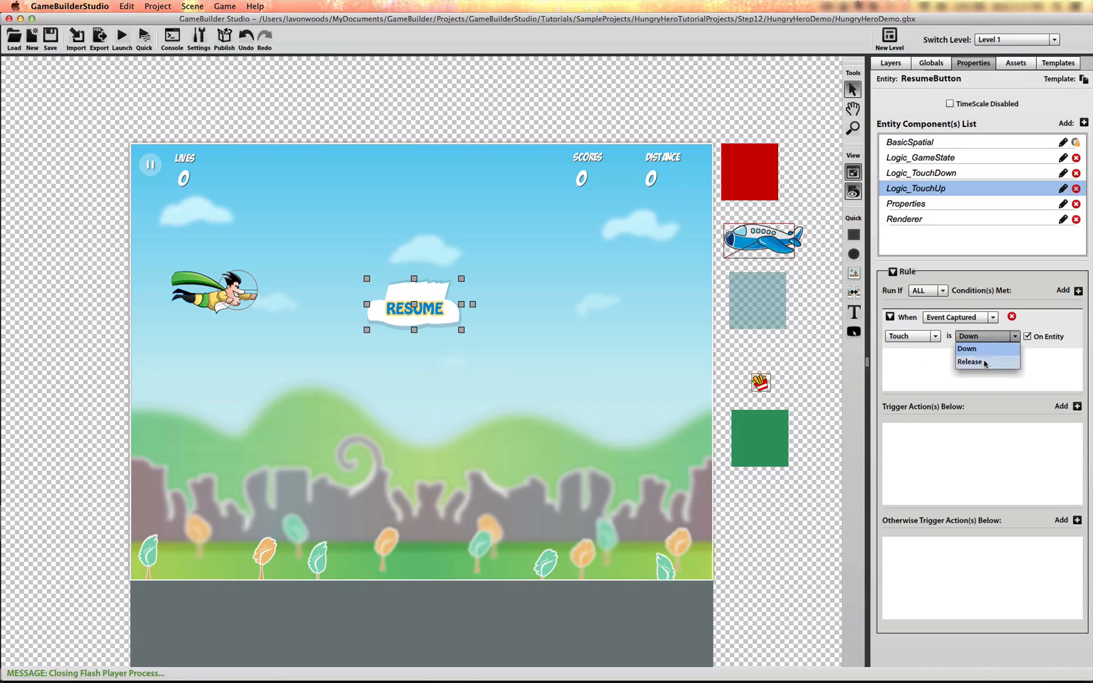
left_click(984, 364)
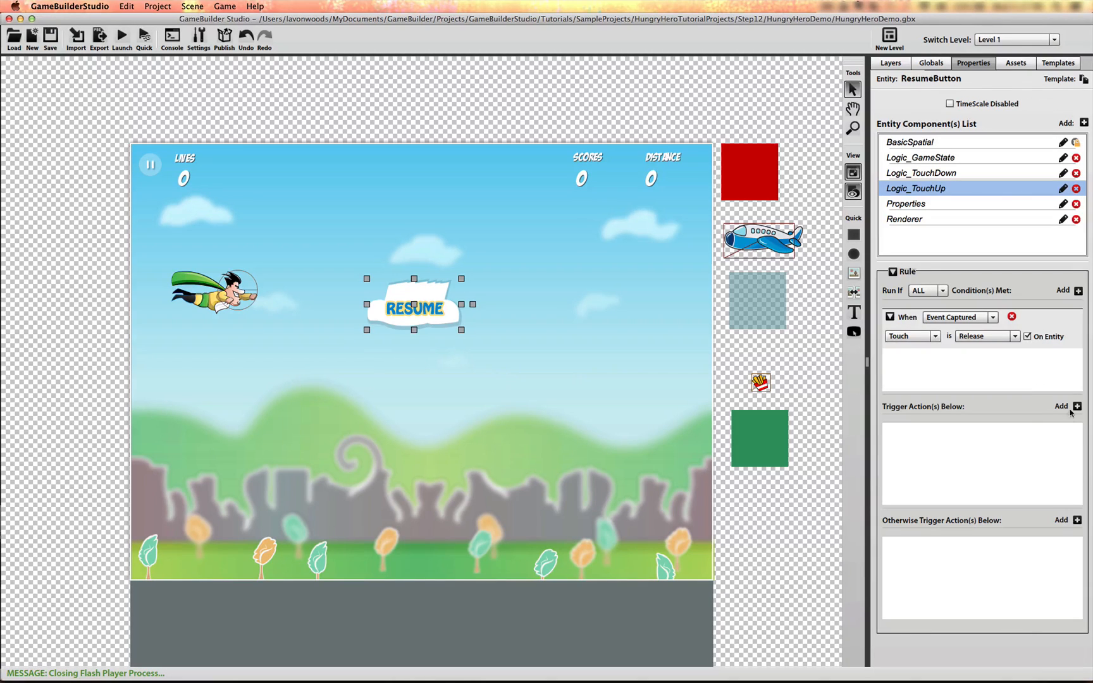
Step: Add a Change Property trigger action to Logic_TouchUp, targeting currentState of GlobalGameState's GlobalStateMachine
left_click(1077, 408)
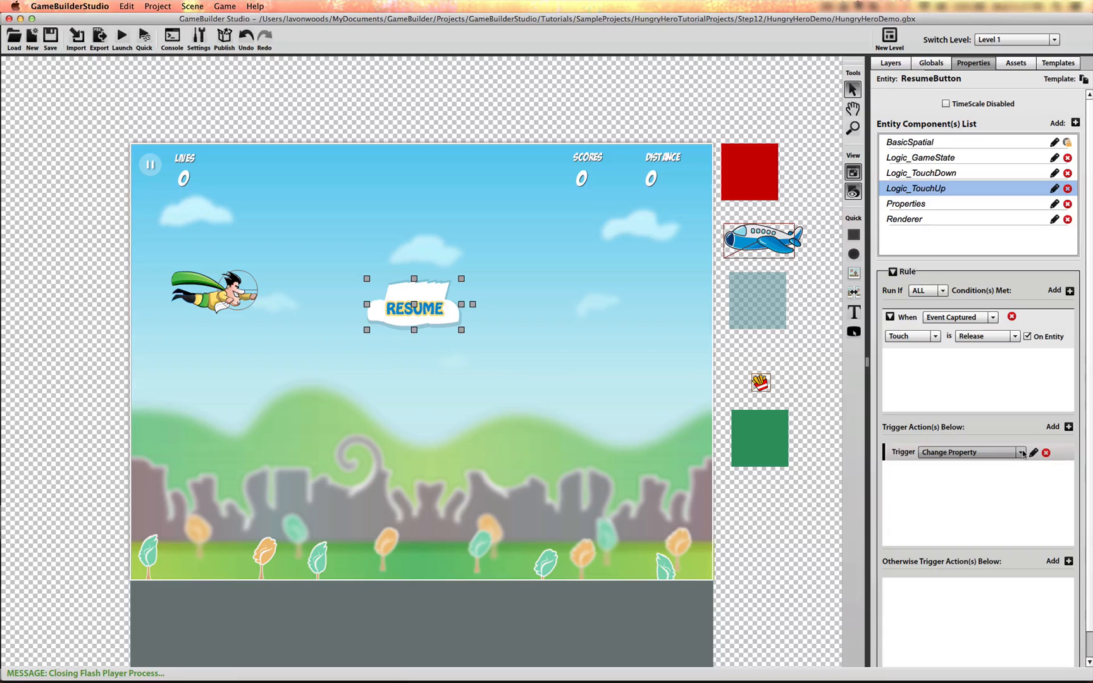
left_click(1034, 453)
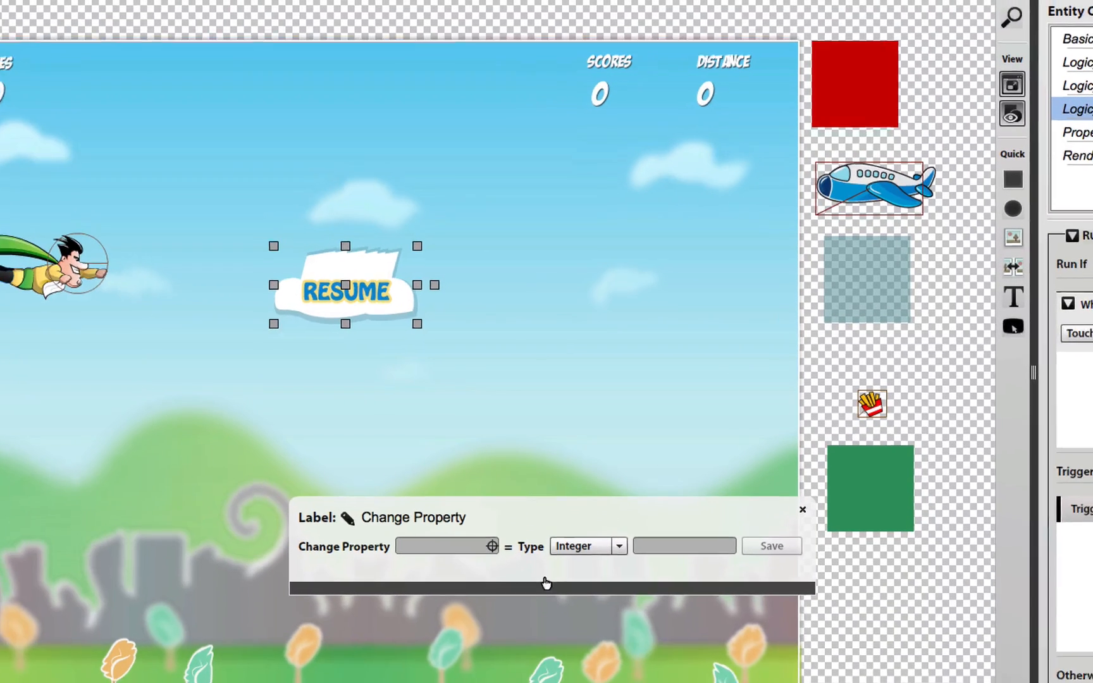
left_click(511, 476)
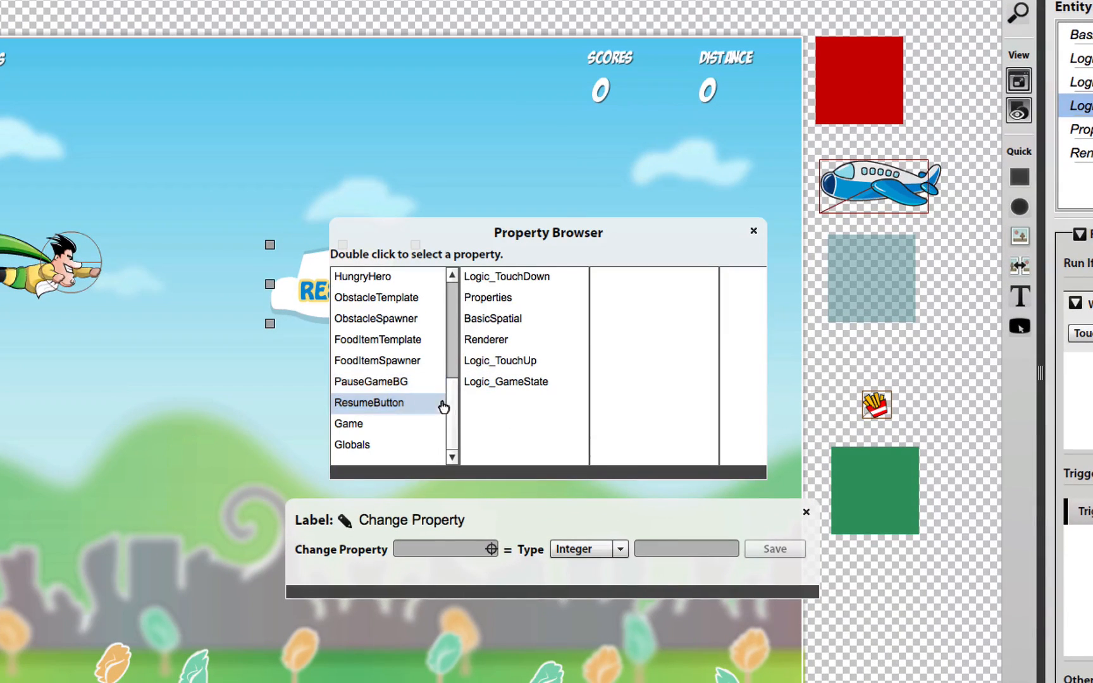
scroll(444, 381, "up", 3)
left_click(412, 340)
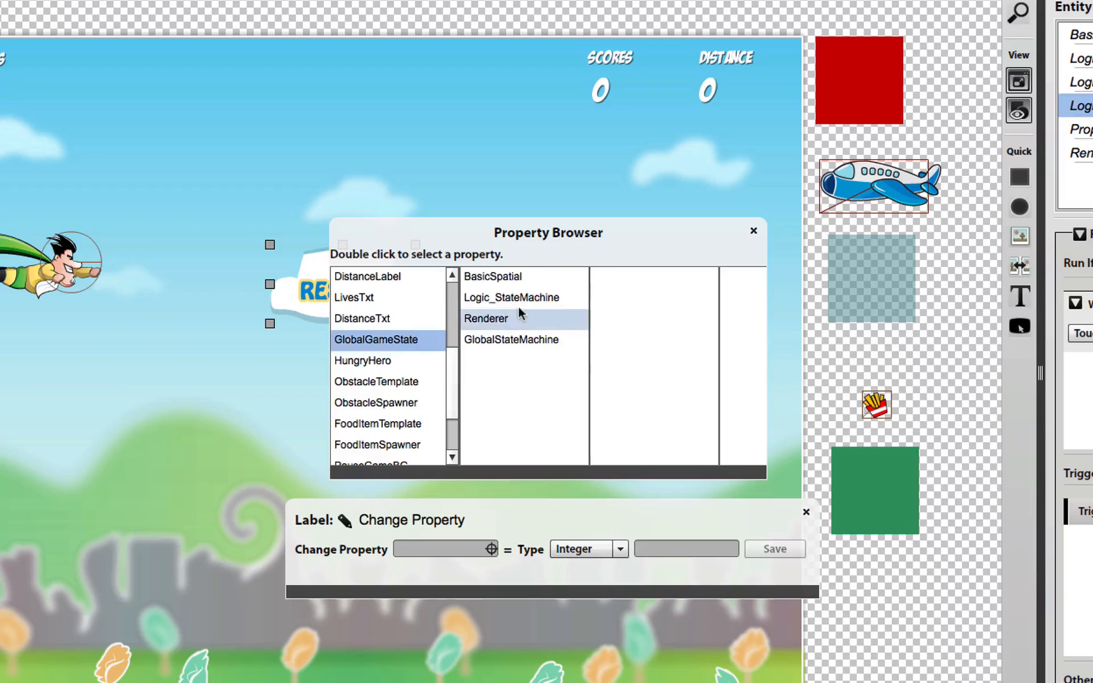
left_click(519, 340)
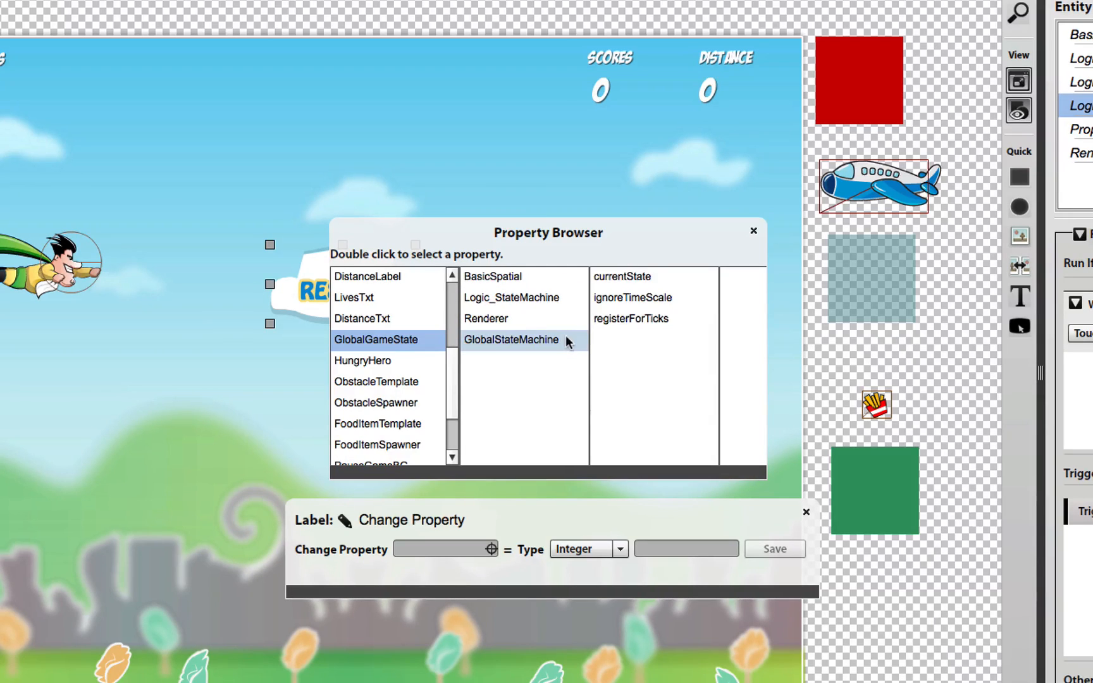
double_click(662, 276)
Step: Set the state action's value to the String GAME_RUNNING, label it RunGameState, and save it
left_click(588, 550)
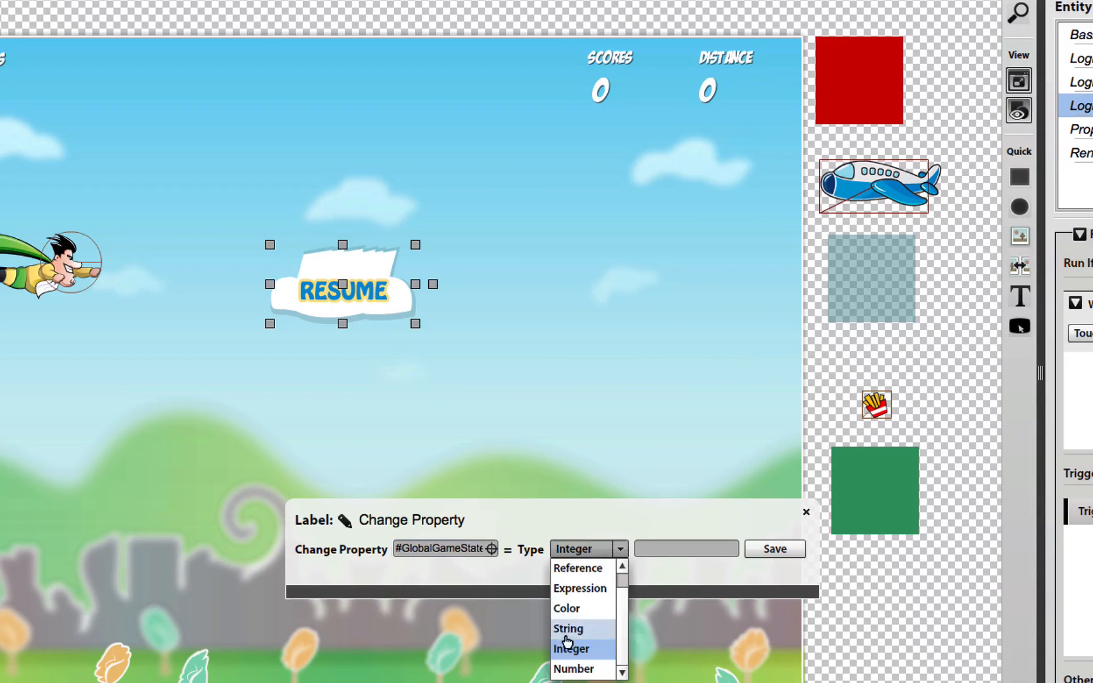
left_click(565, 627)
left_click(675, 548)
type("GAME")
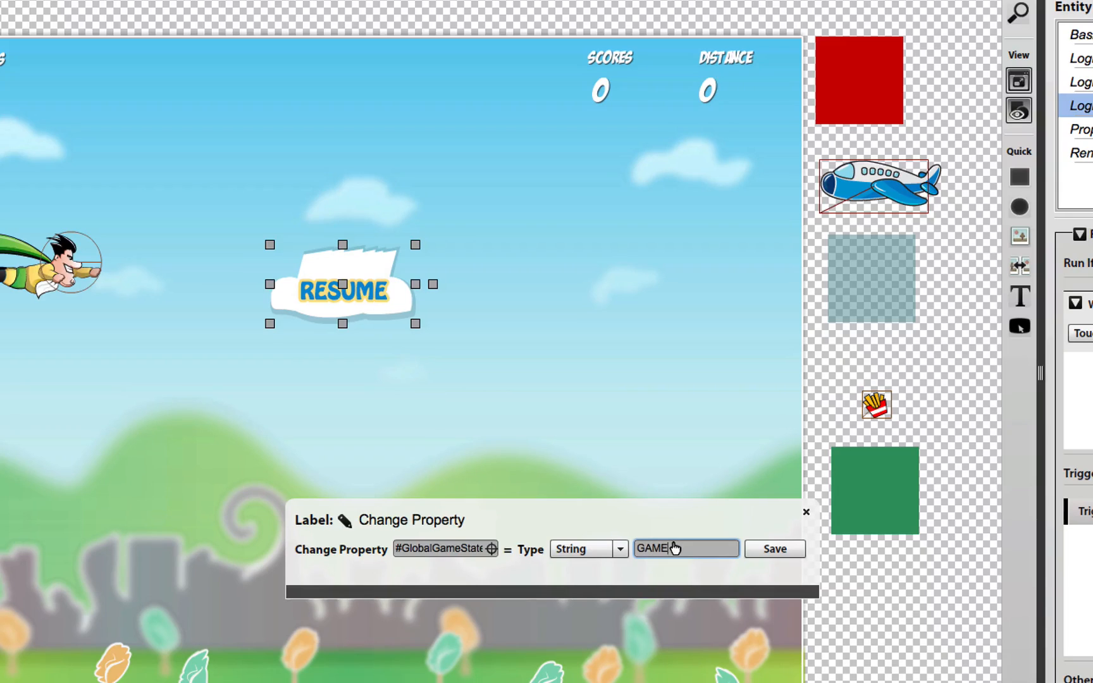
type("_RUNNING")
left_click(351, 520)
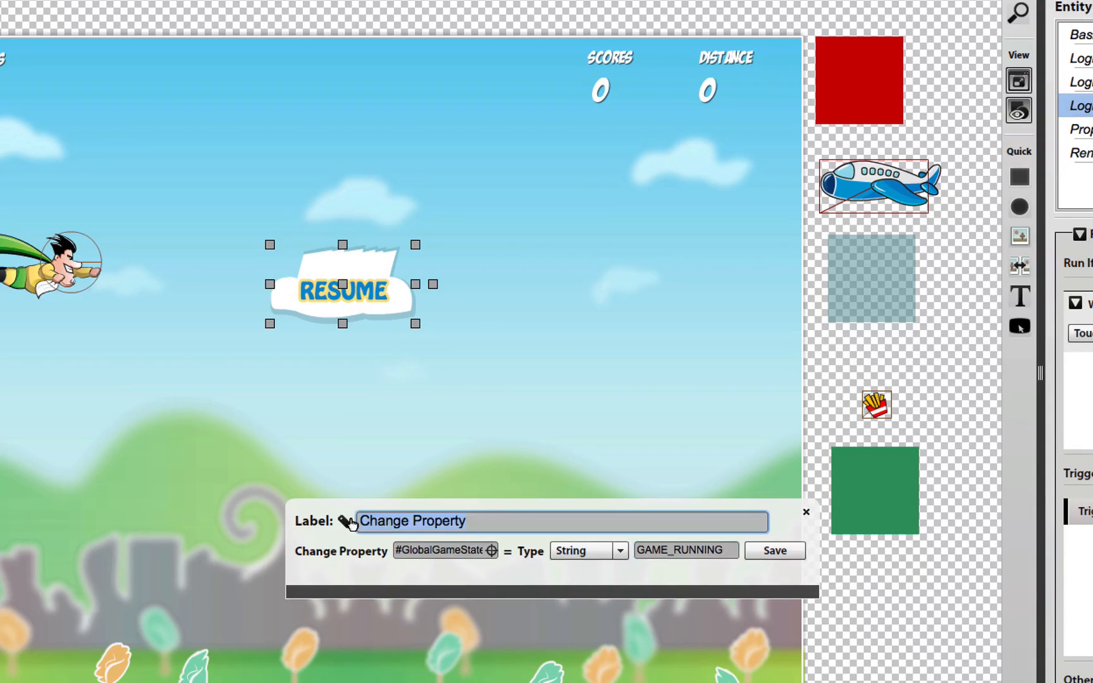
type("RunGameState")
left_click(791, 520)
left_click(779, 548)
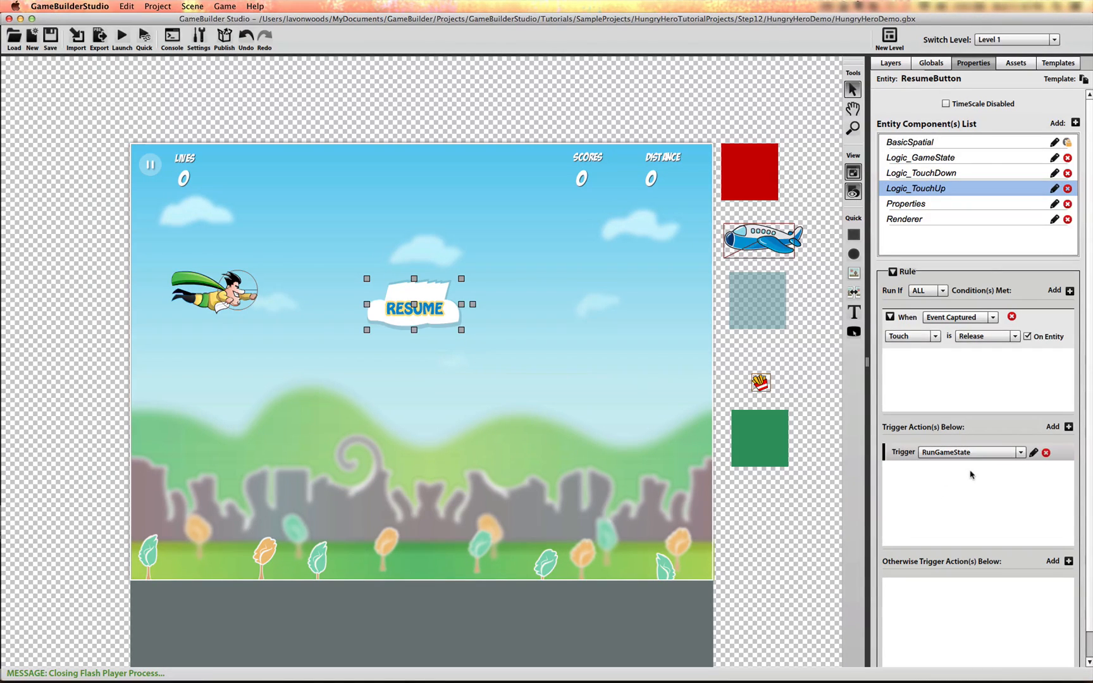
Step: Remove the Pause Game_1 action from PauseButton's Logic_PauseGame rule
left_click(152, 168)
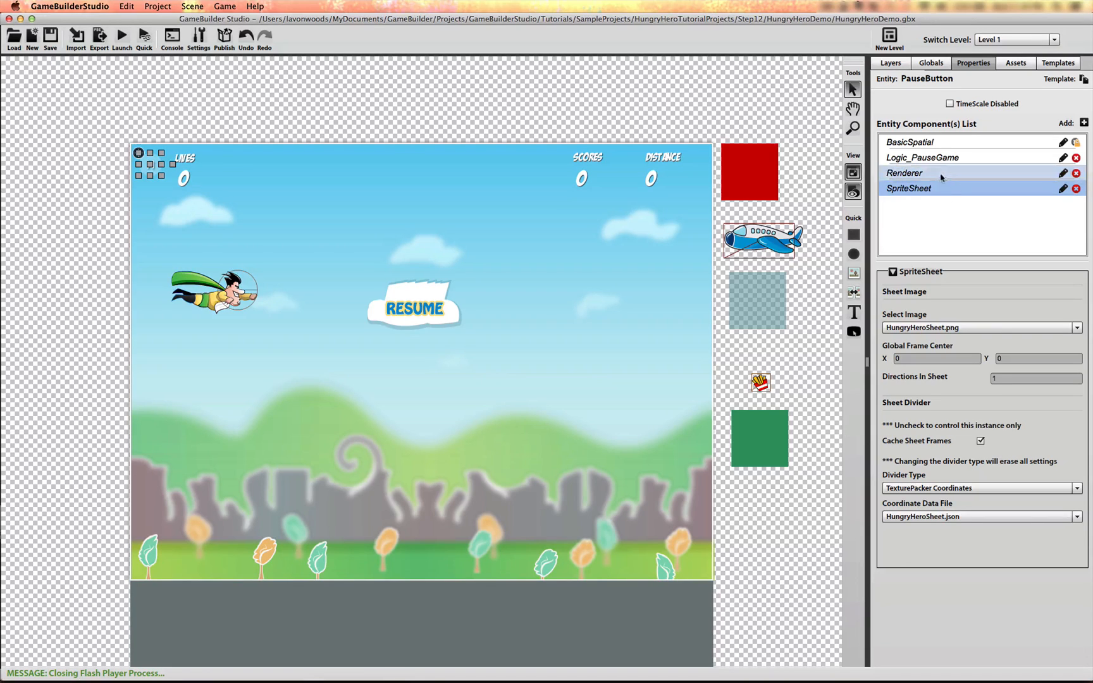
left_click(940, 159)
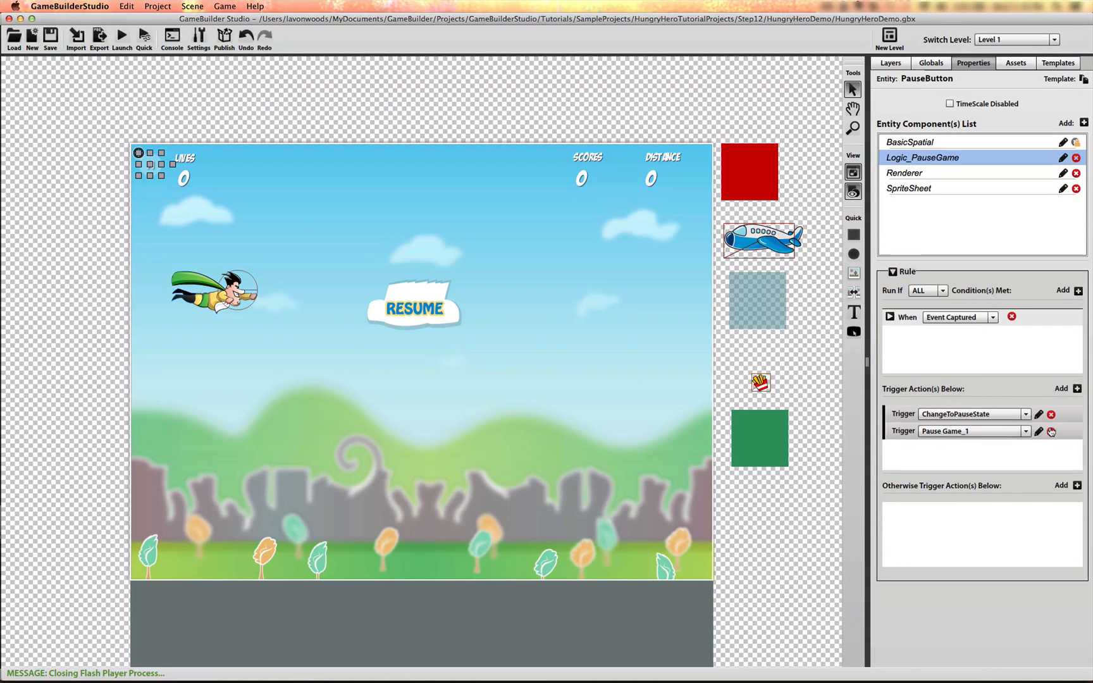
left_click(1051, 432)
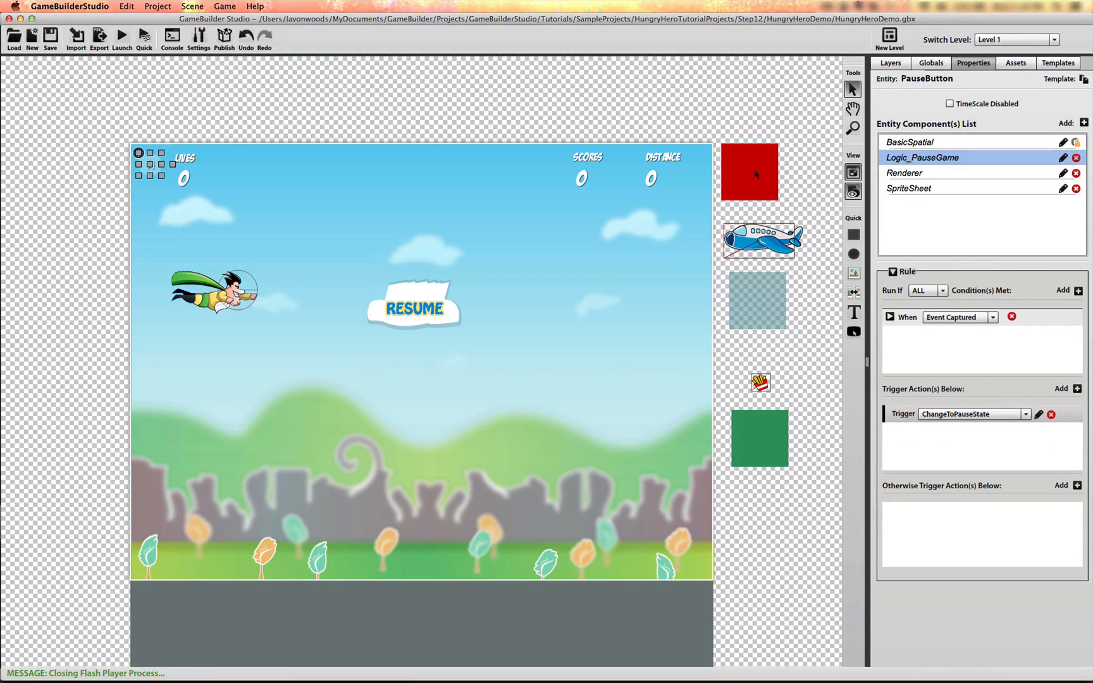
Step: Add a logic mapping for the GAME_PAUSED state to GlobalGameState's Logic_StateMachine component
left_click(753, 173)
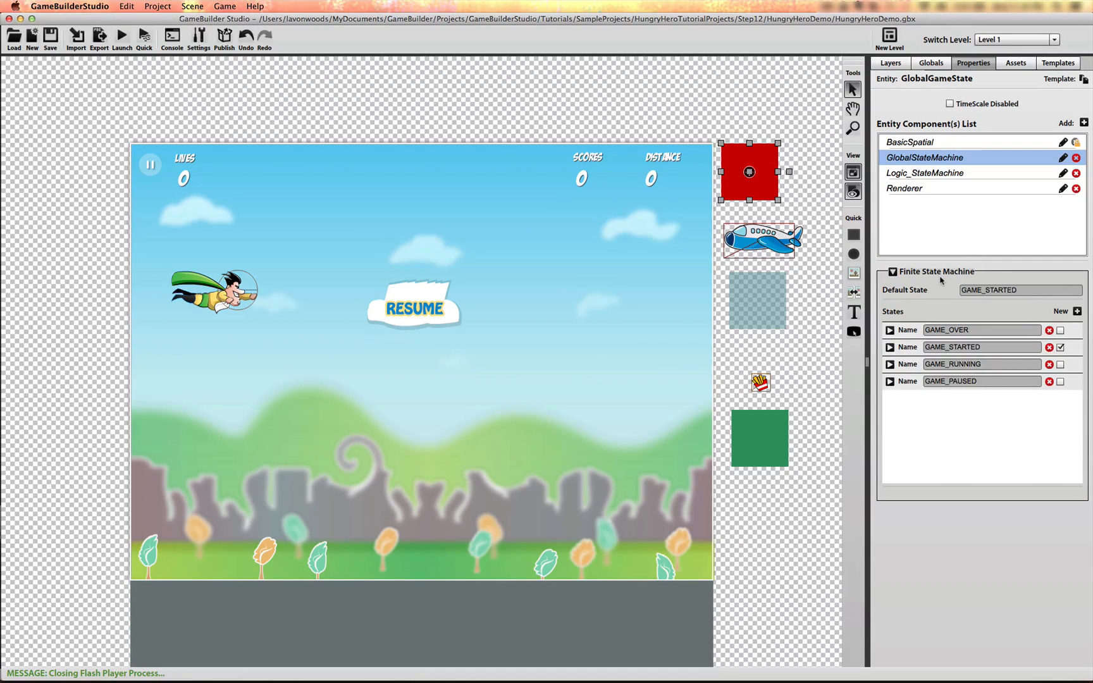
left_click(936, 175)
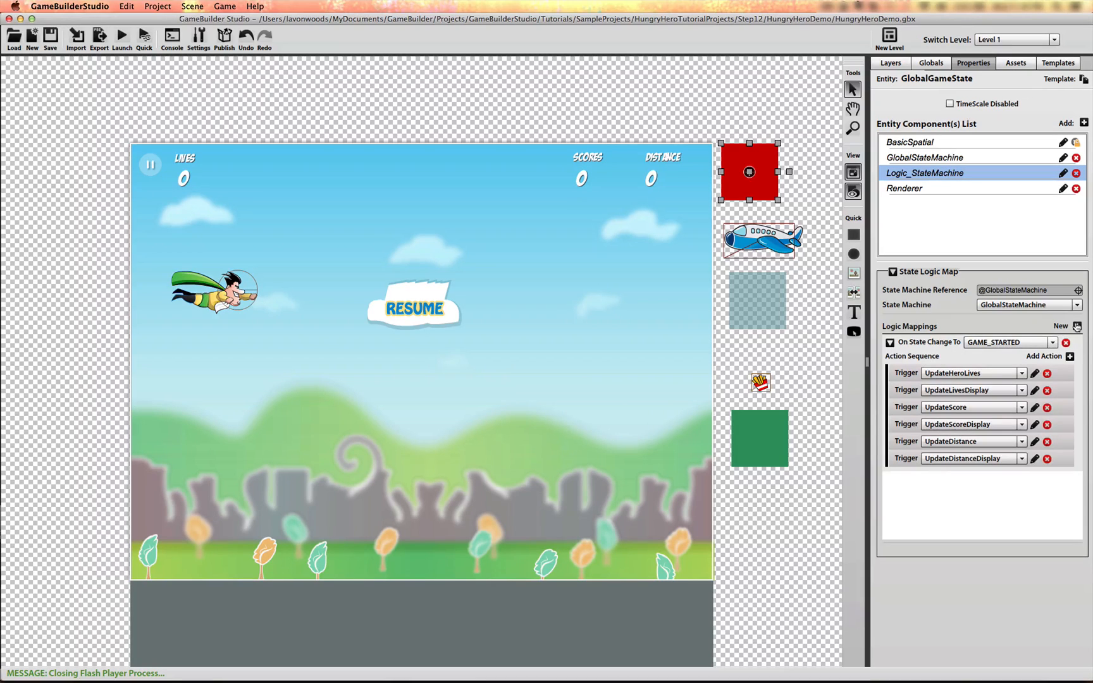
left_click(1077, 326)
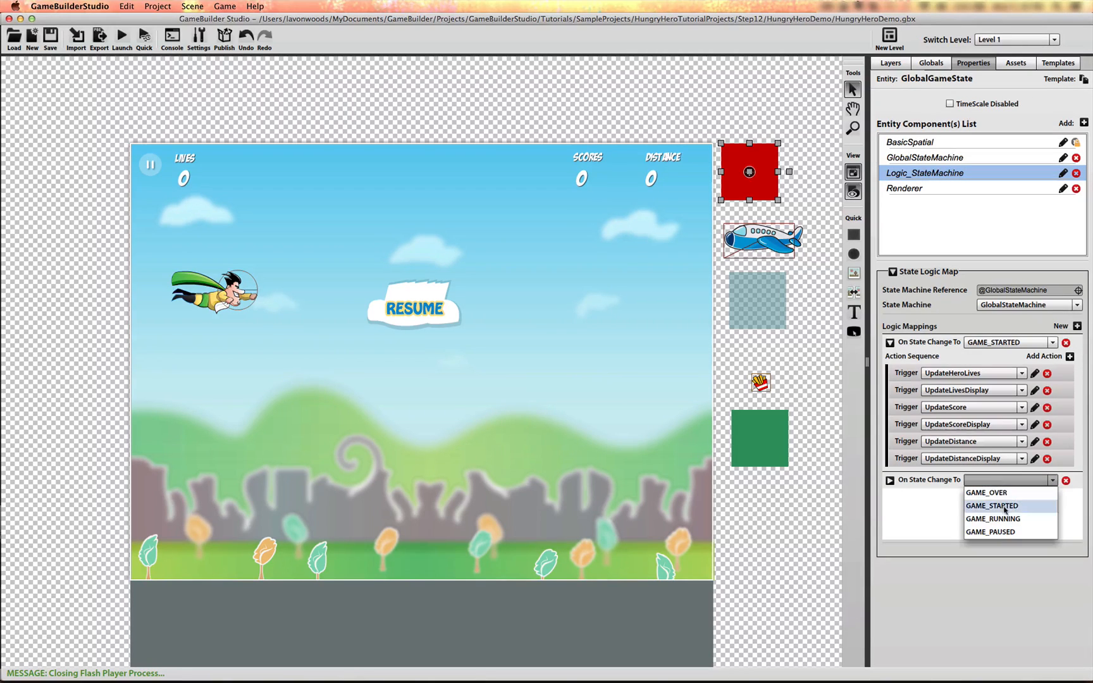
left_click(990, 532)
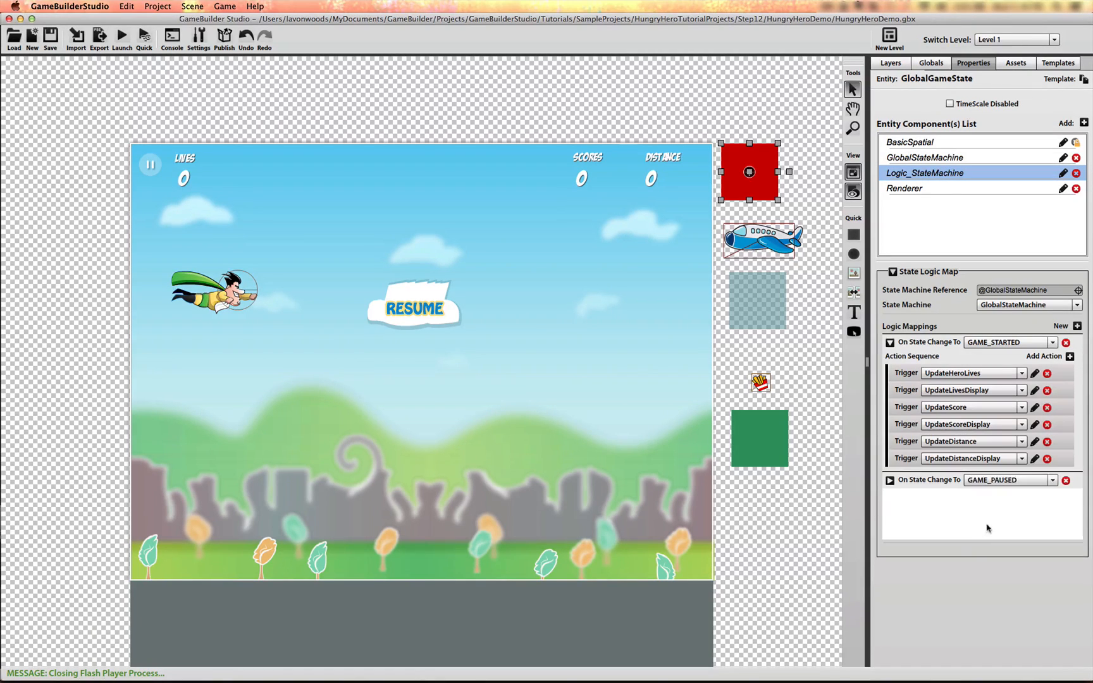
Step: Add a Pause Game action to the GAME_PAUSED mapping's action sequence
left_click(891, 480)
left_click(1069, 495)
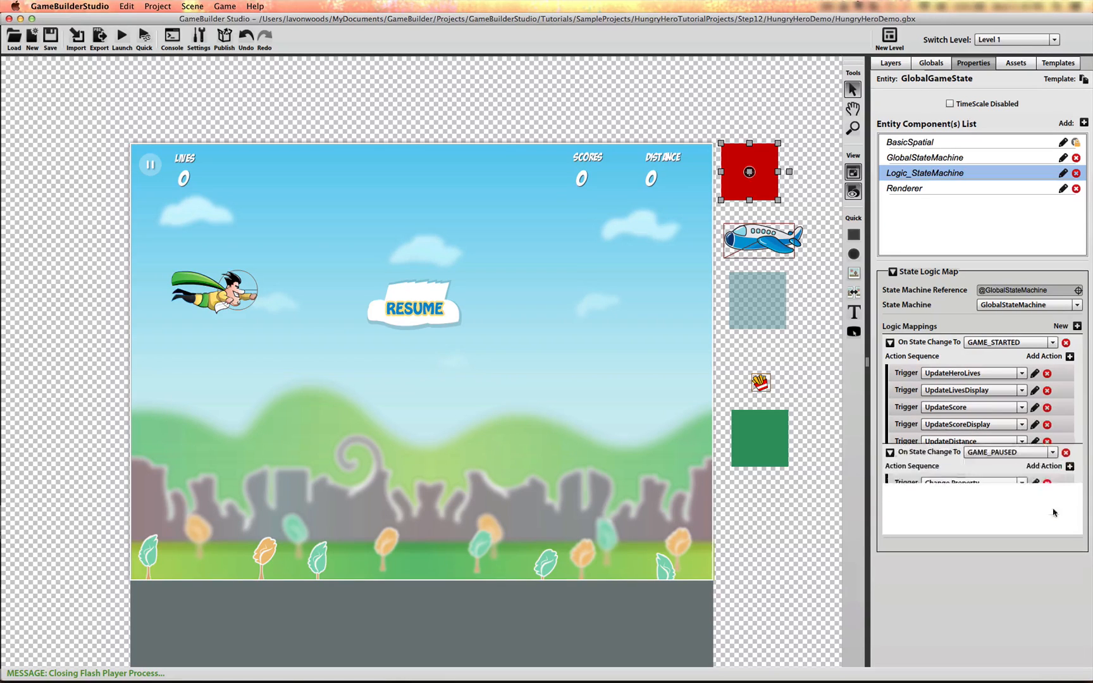
left_click(1019, 513)
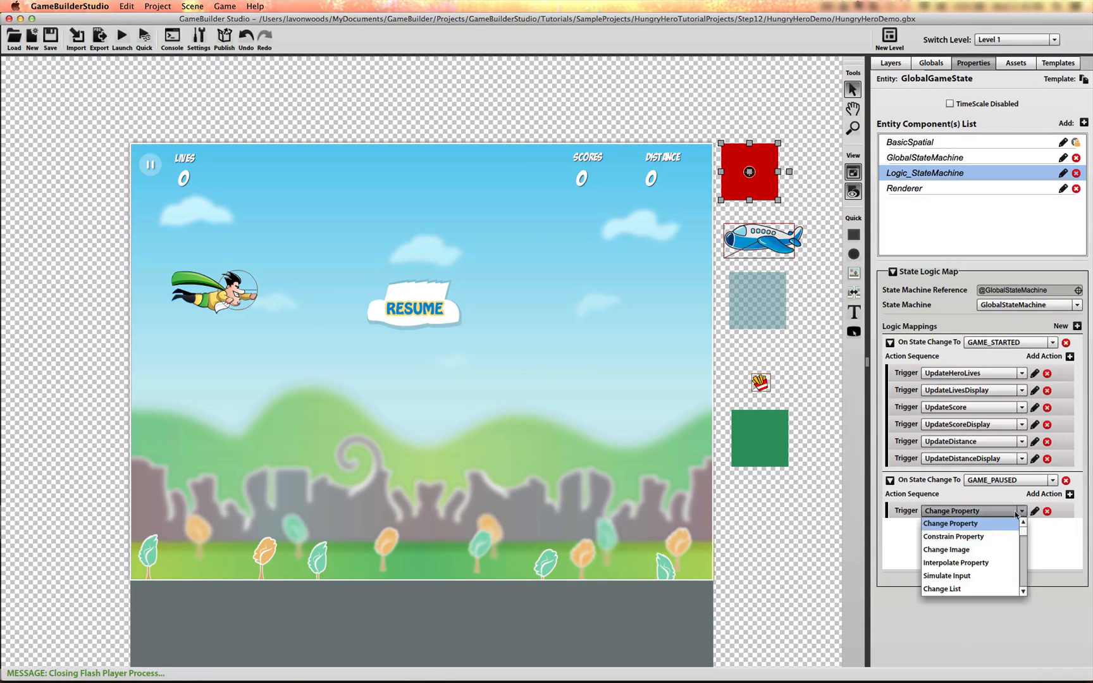
scroll(975, 544, "down", 4)
left_click(983, 548)
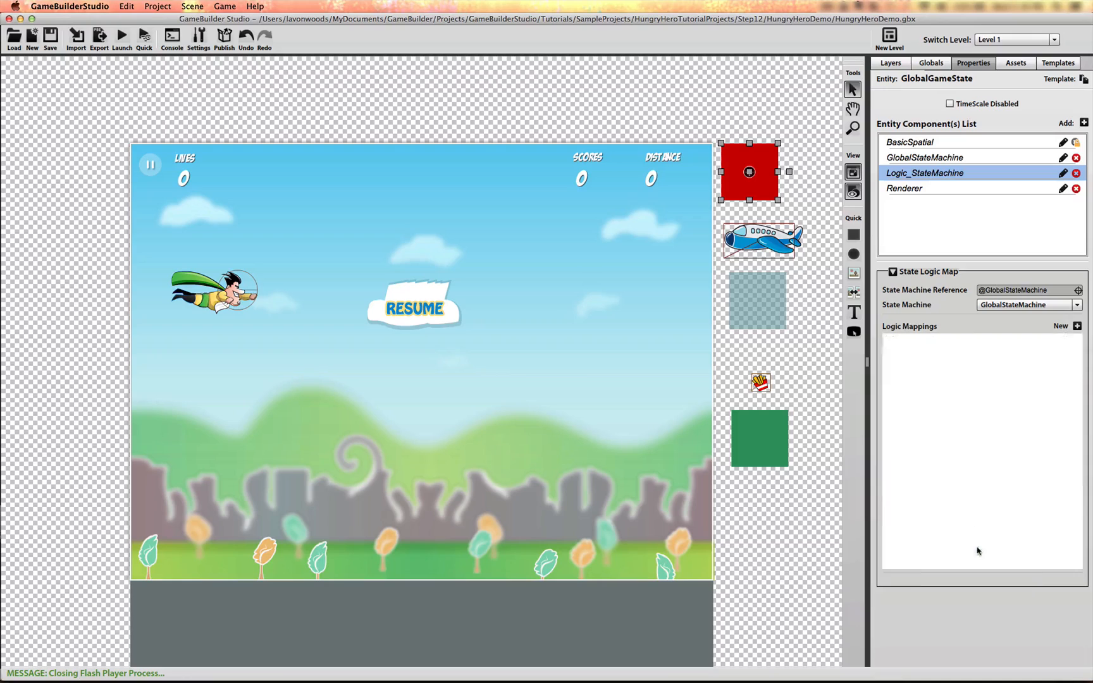
Step: Add a logic mapping for the GAME_RUNNING state to GlobalGameState's Logic_StateMachine component and expand it
left_click(1078, 326)
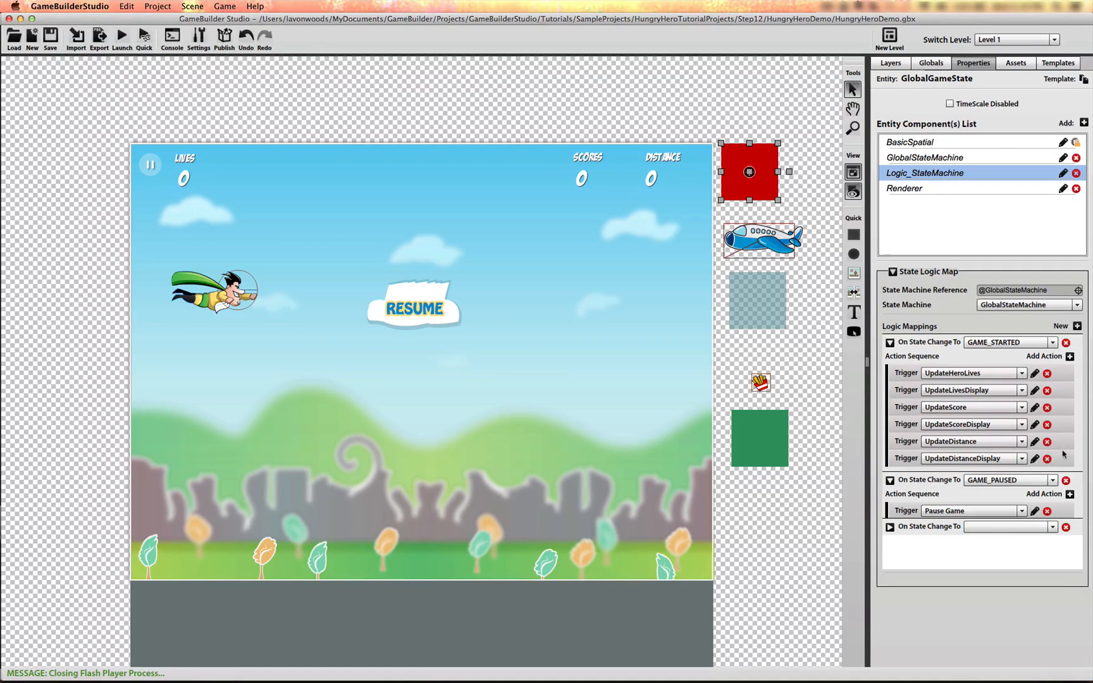
left_click(1023, 523)
left_click(1015, 563)
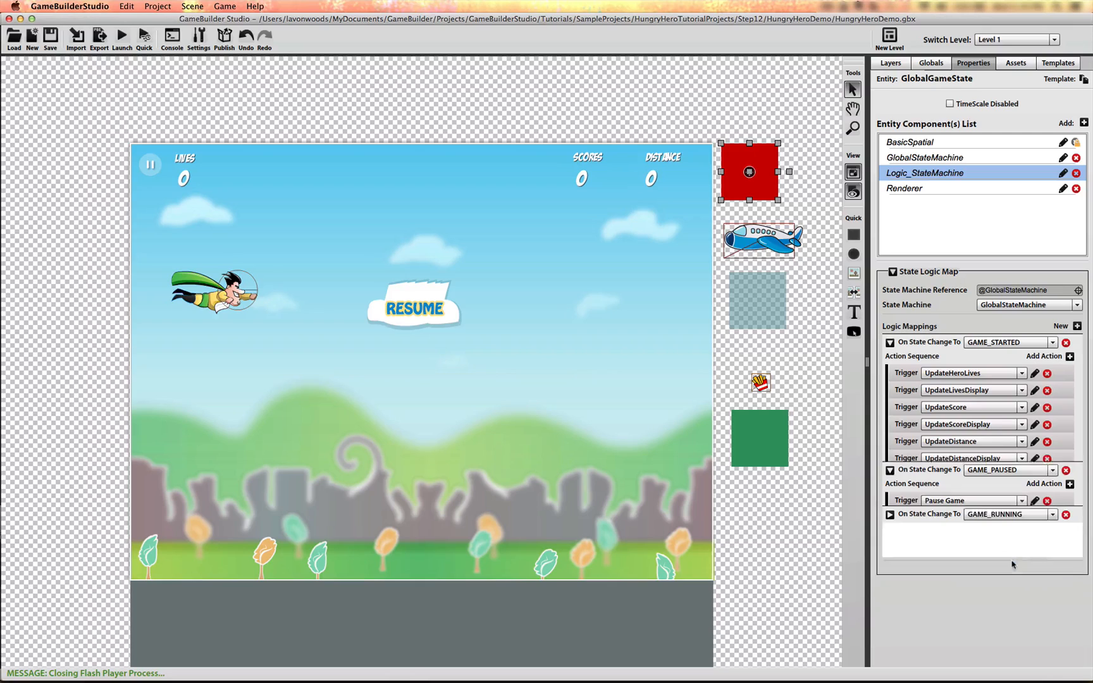
left_click(890, 527)
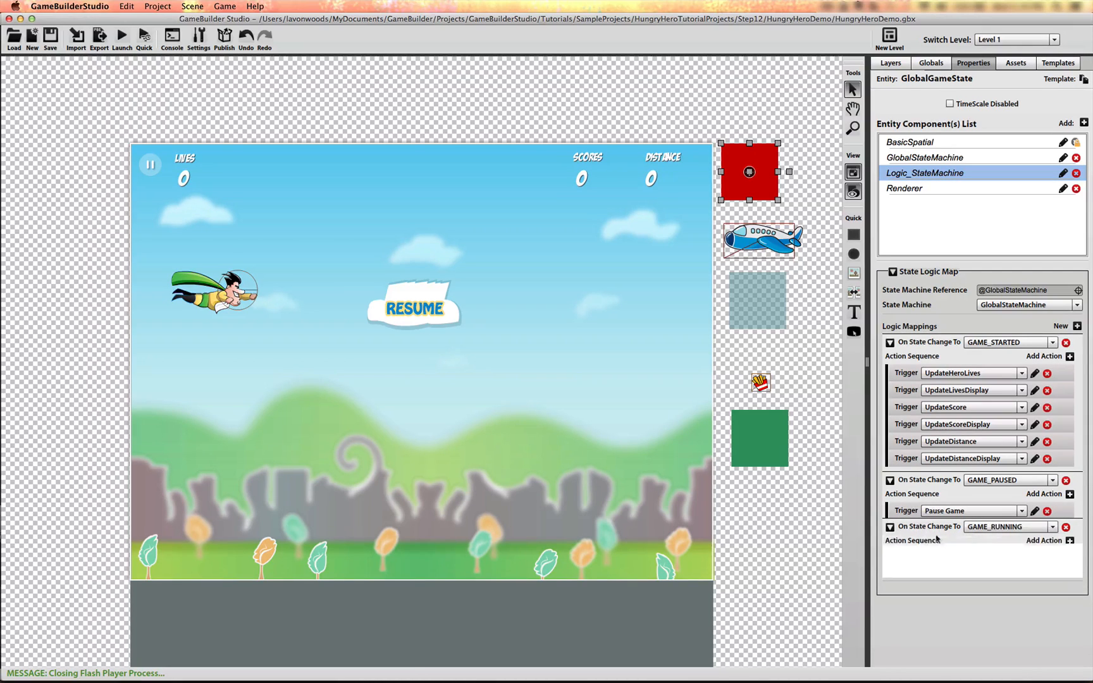
Step: Add an Un-Pause Game action to the GAME_RUNNING mapping's action sequence
left_click(1069, 542)
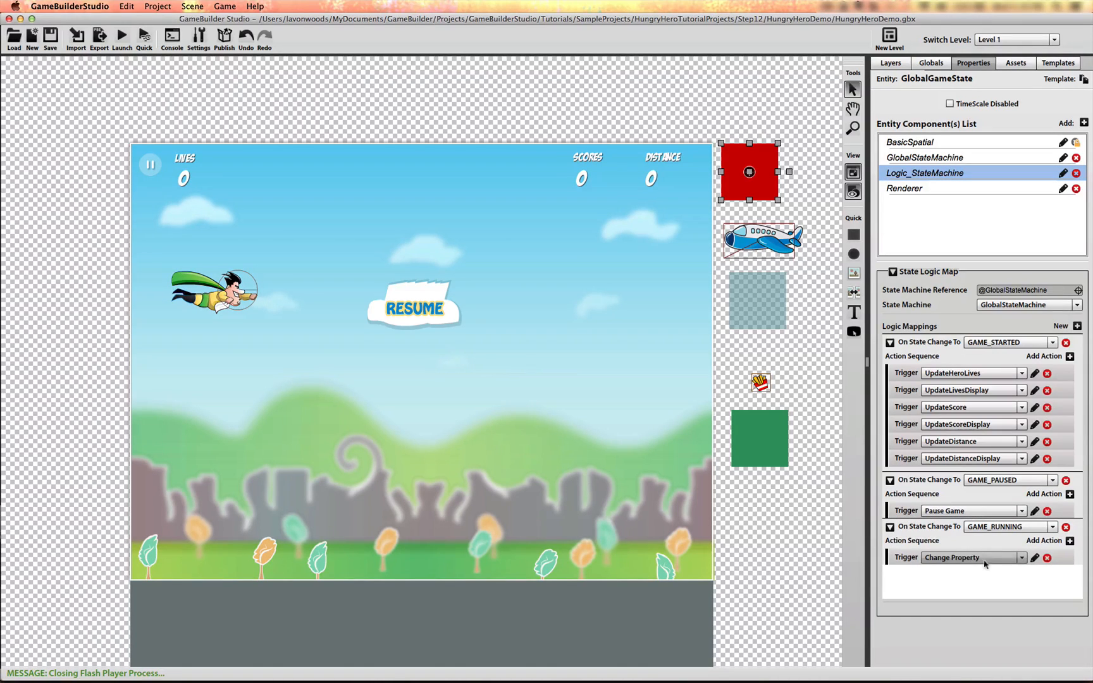
left_click(1020, 558)
scroll(1003, 577, "down", 3)
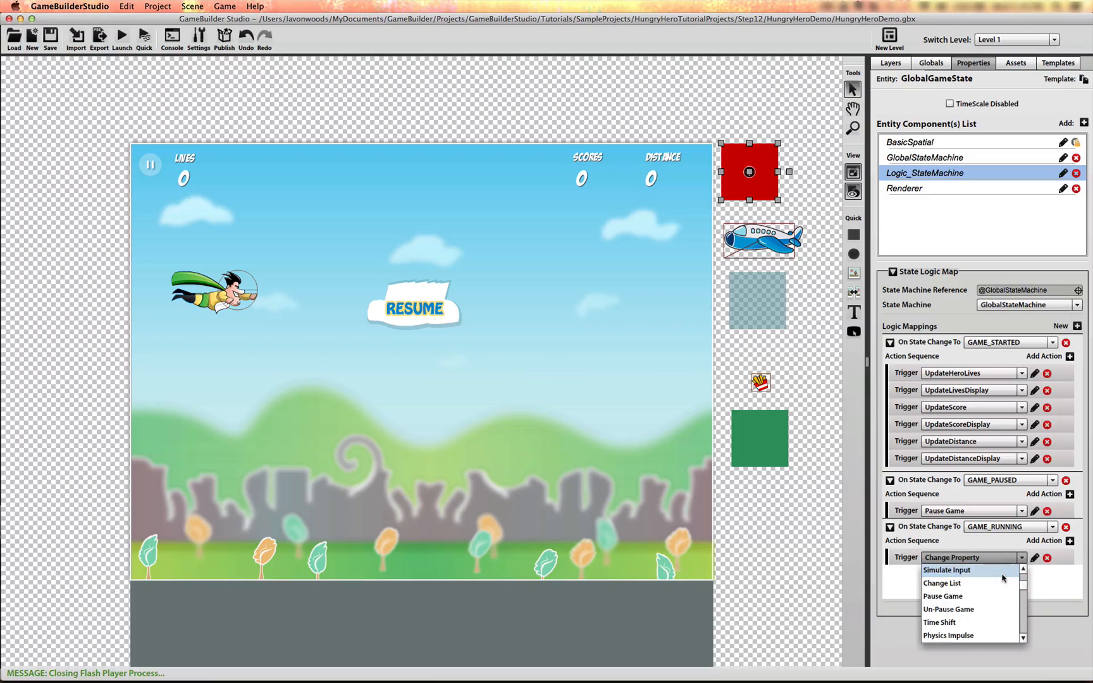
left_click(974, 610)
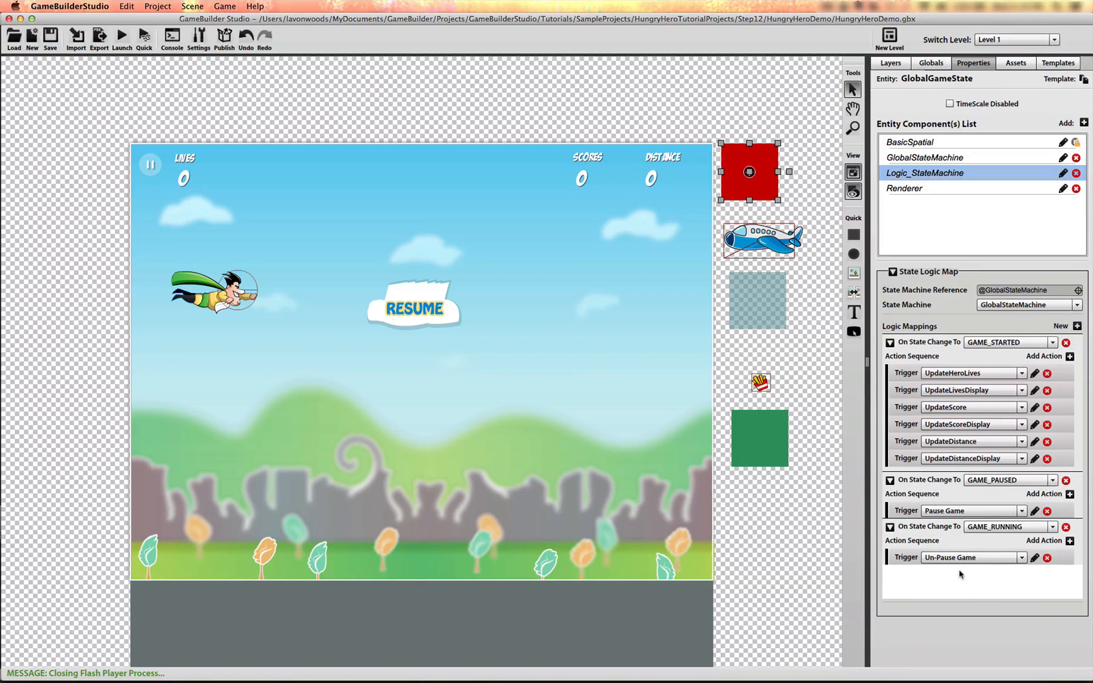
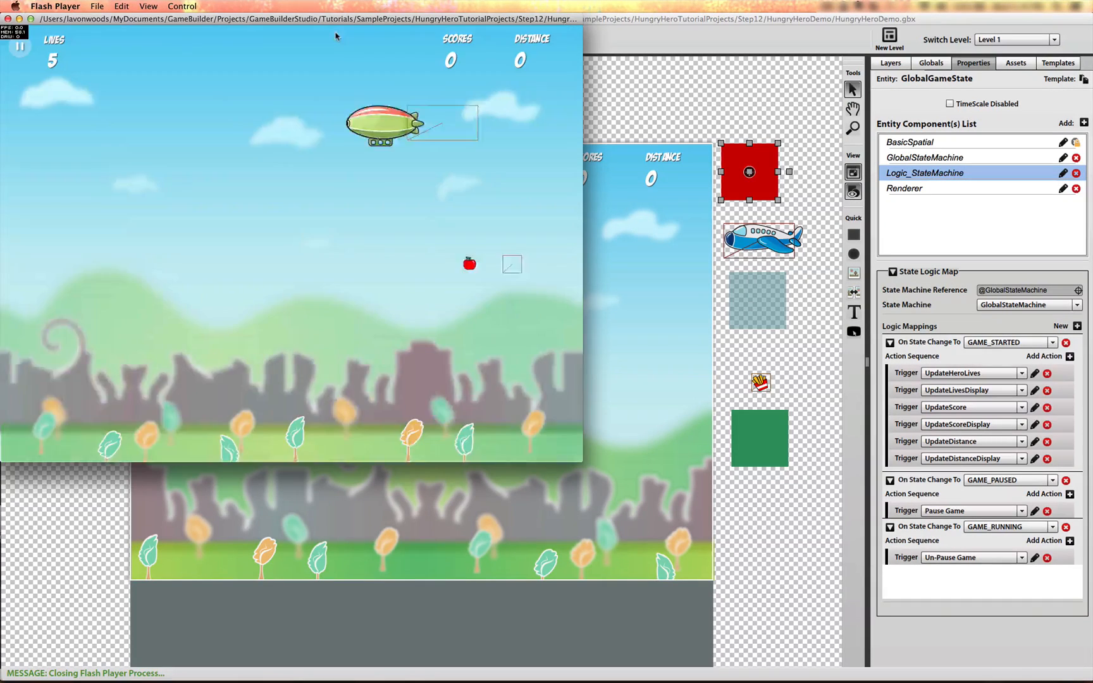
Step: Test the launched game by pausing it, resuming it and pausing it again, and close the player window
left_click_drag(332, 19, 426, 101)
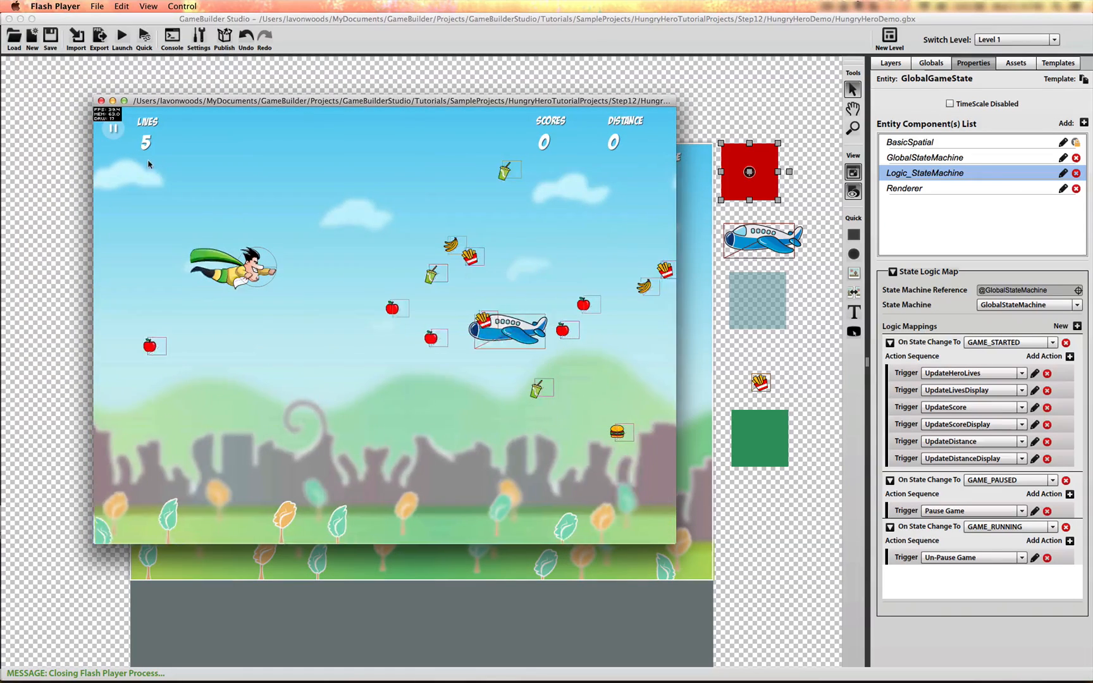
left_click(115, 135)
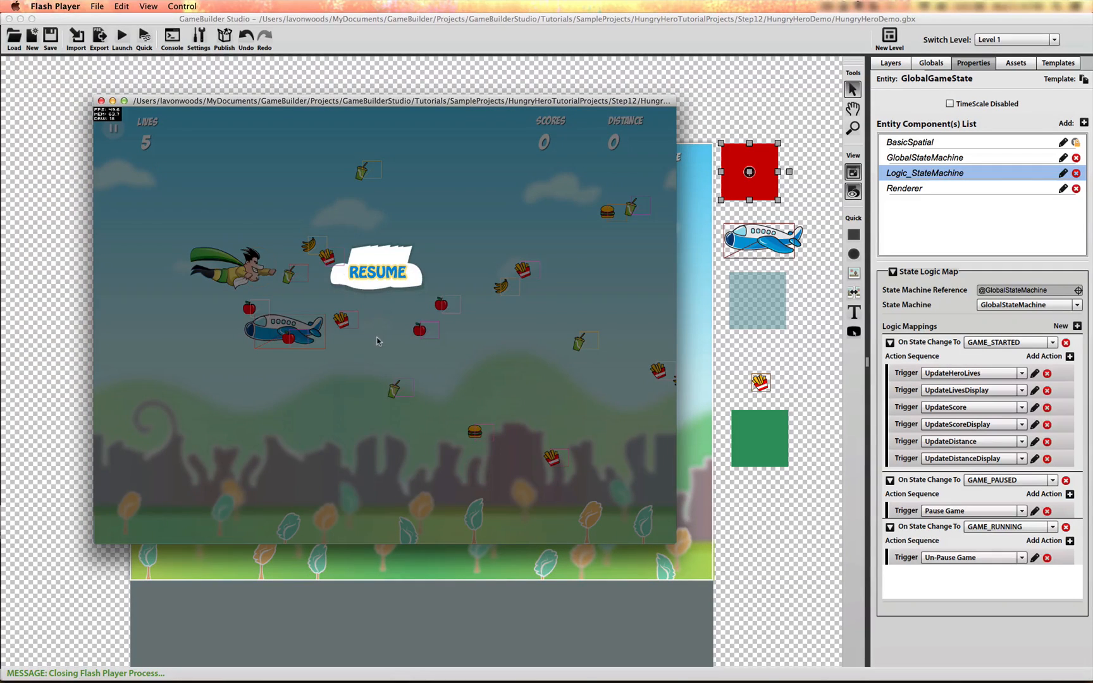
left_click(380, 276)
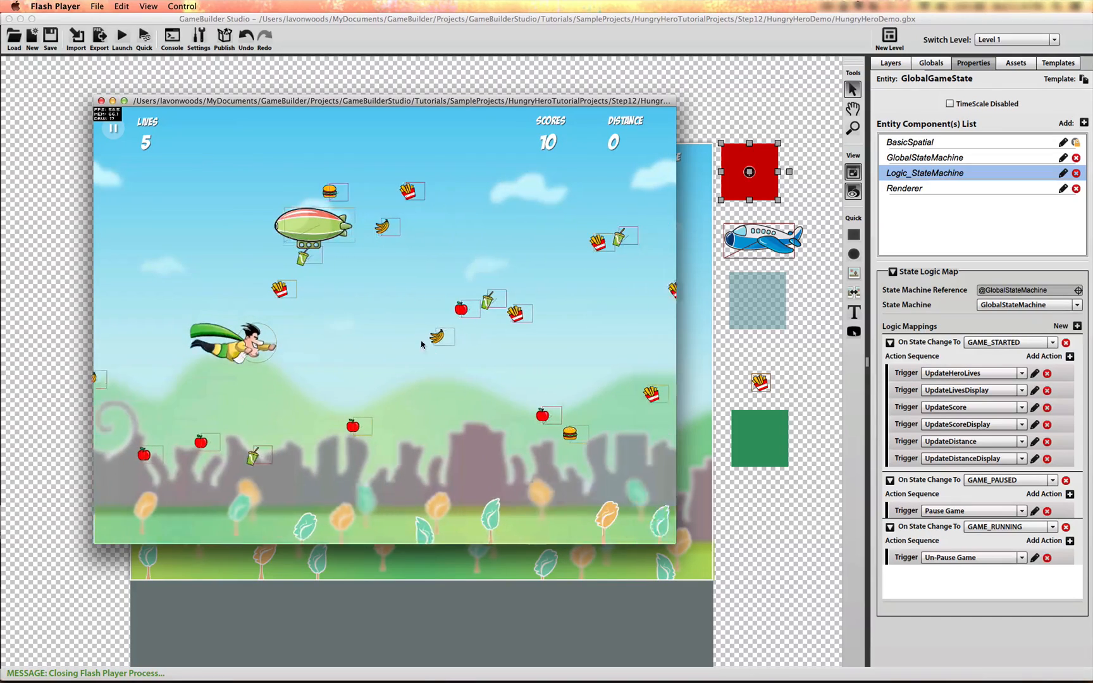
left_click(113, 131)
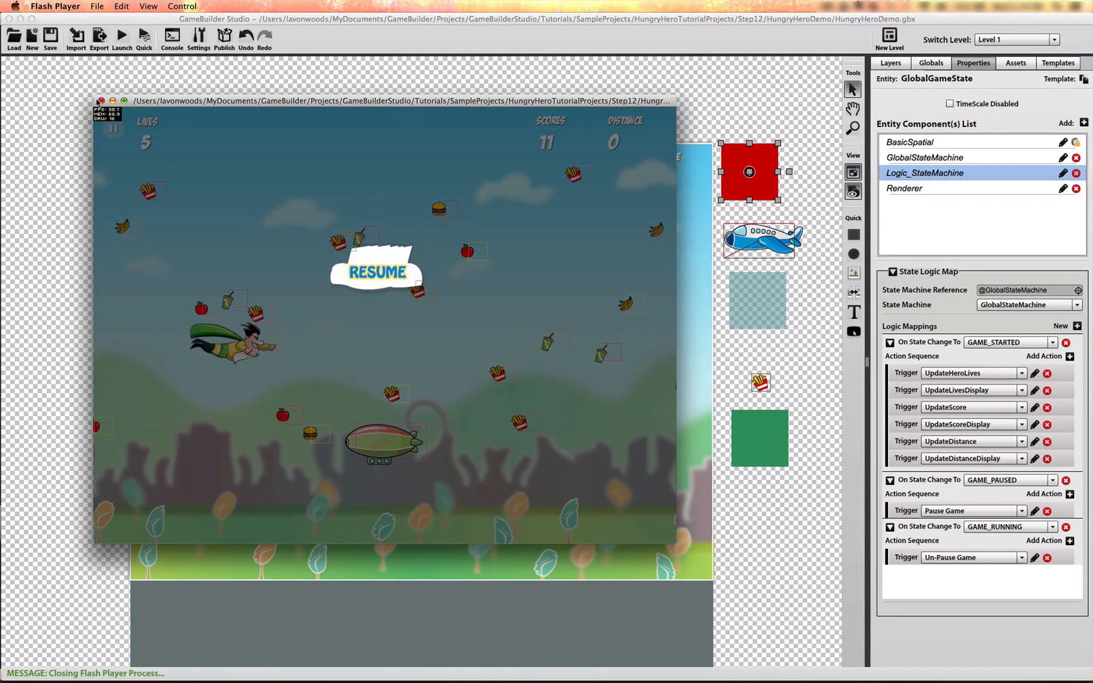
left_click(100, 100)
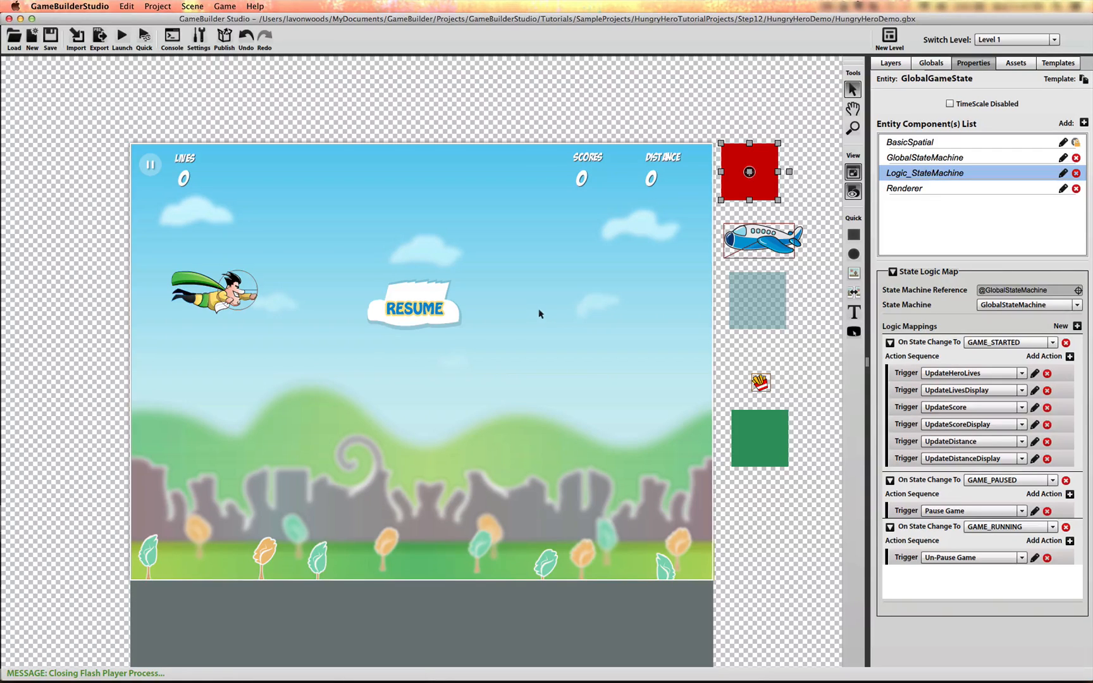
Step: Clone the Resume button and place the copy just below the original, at about X 492, Y 393
left_click(420, 310)
left_click(229, 5)
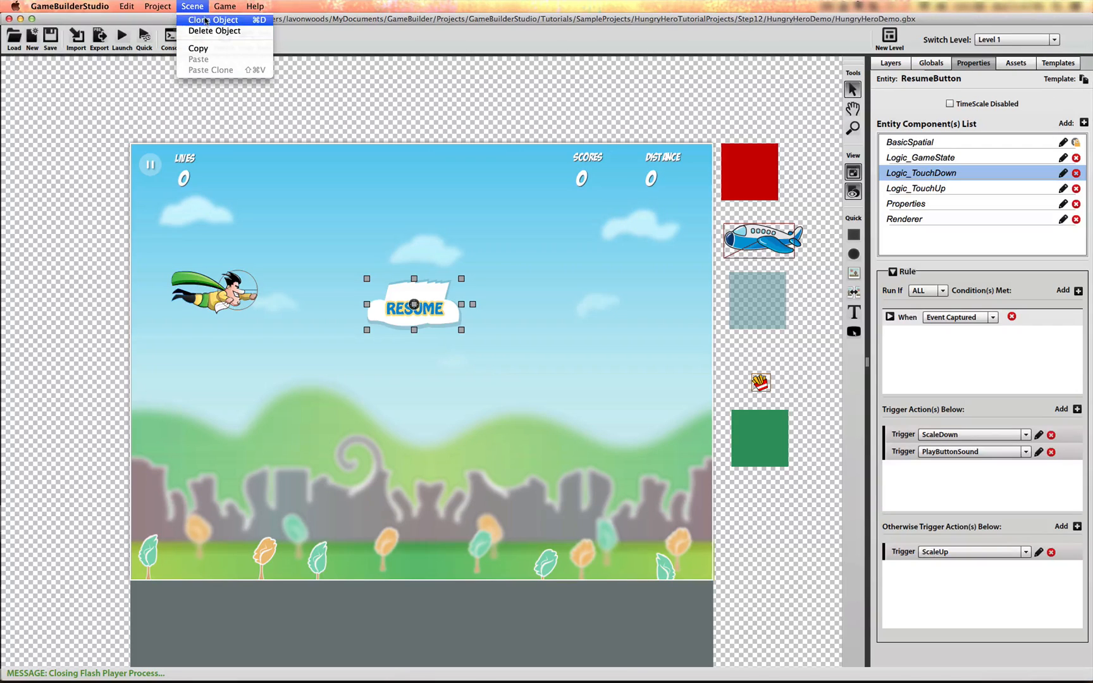
left_click(209, 19)
left_click_drag(439, 325, 429, 374)
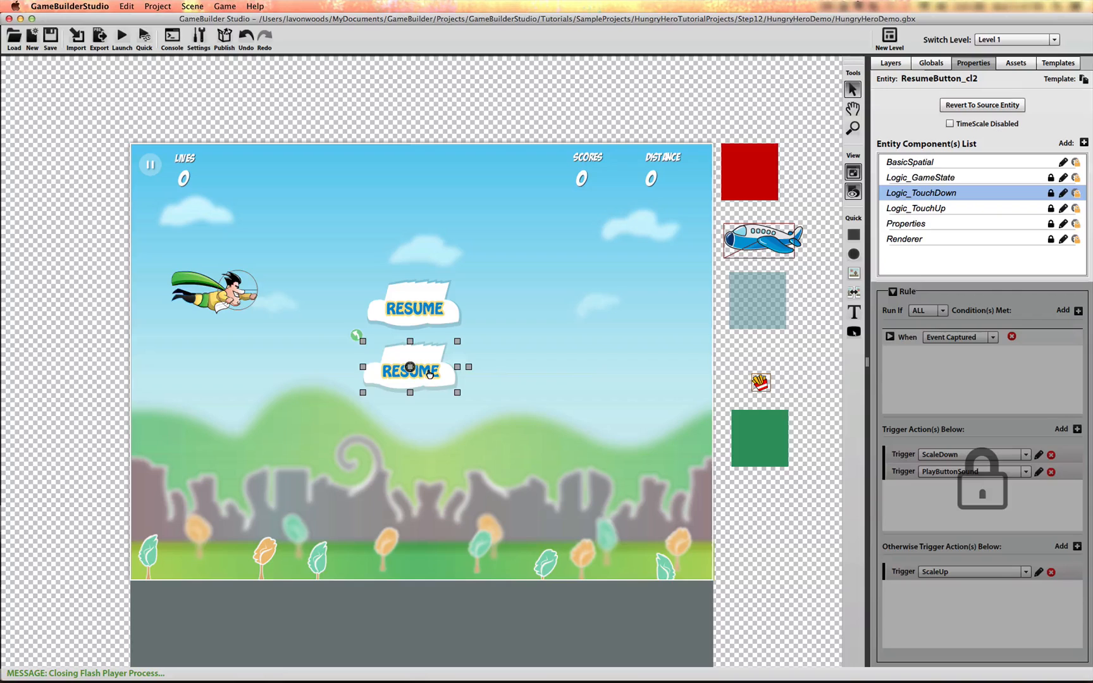
Step: Rename the cloned ResumeButton entity as CloneButton
left_click(890, 63)
double_click(949, 501)
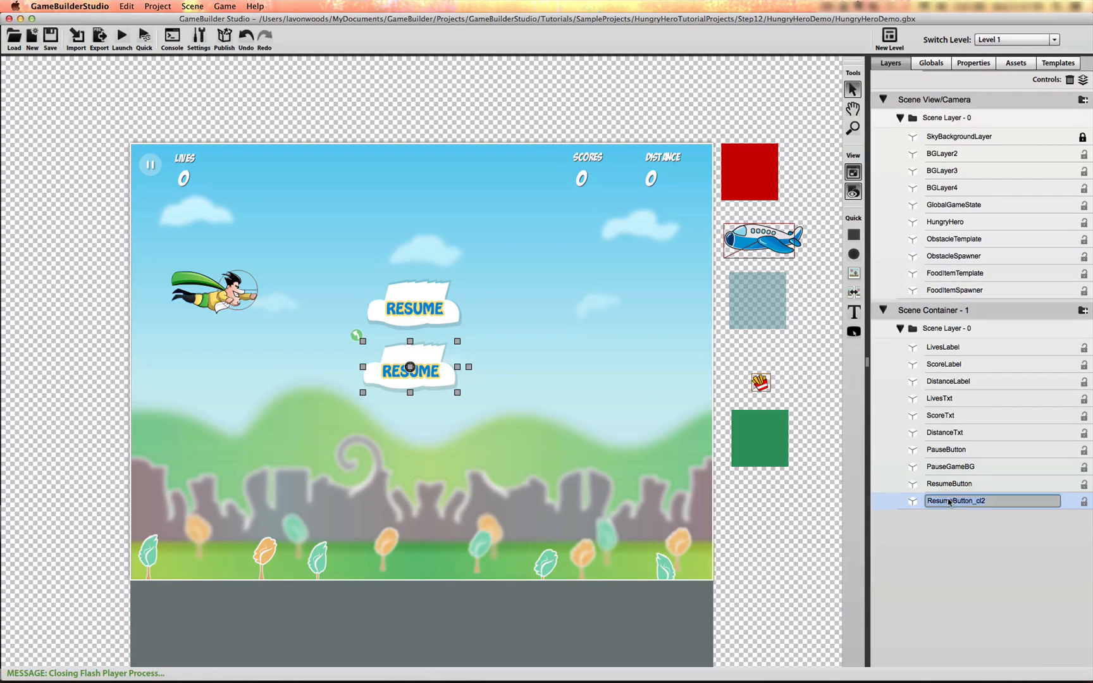
type("CloneButton")
key("Return")
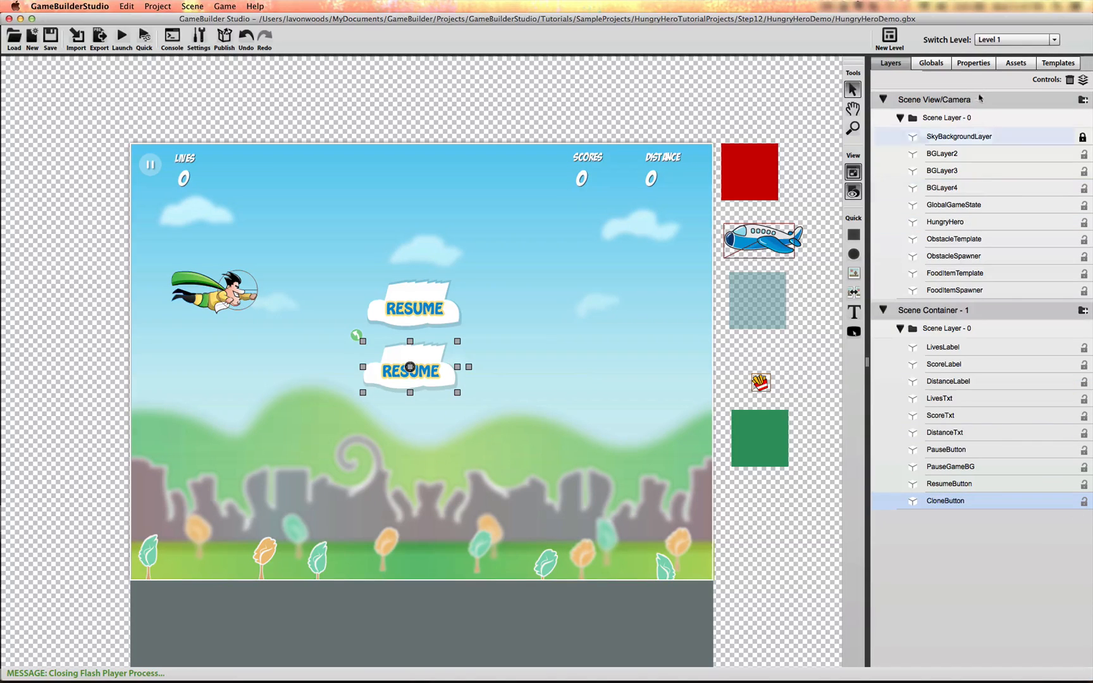
Step: Unlock CloneButton's Renderer component and set its sprite image to pause_quitButton.png
left_click(975, 63)
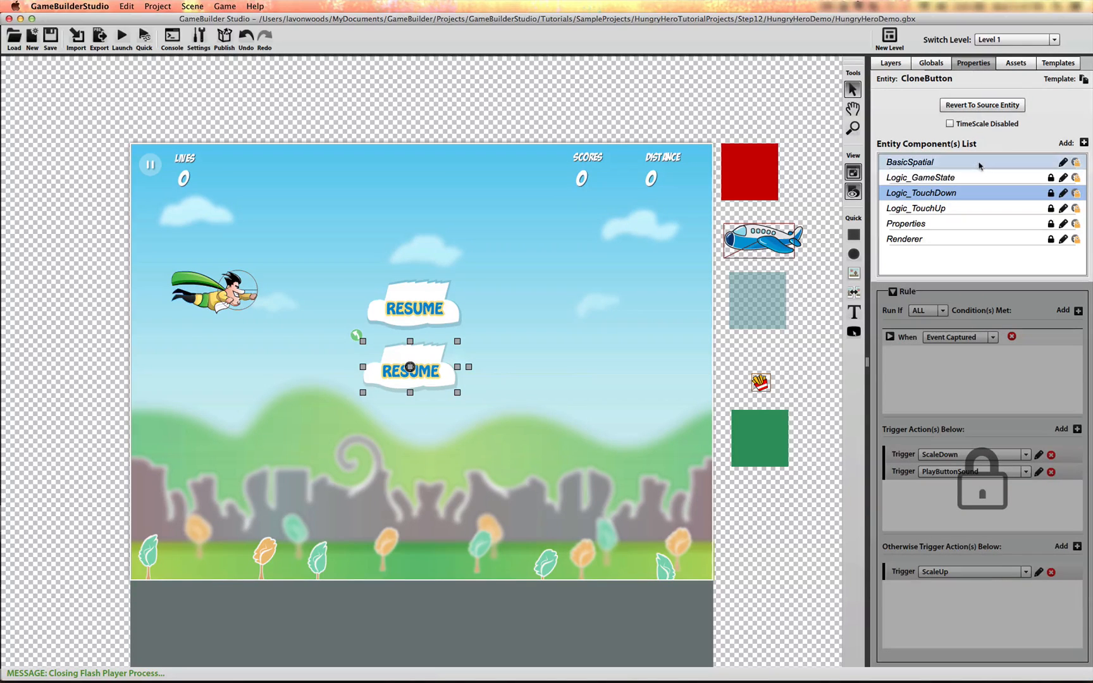
left_click(966, 238)
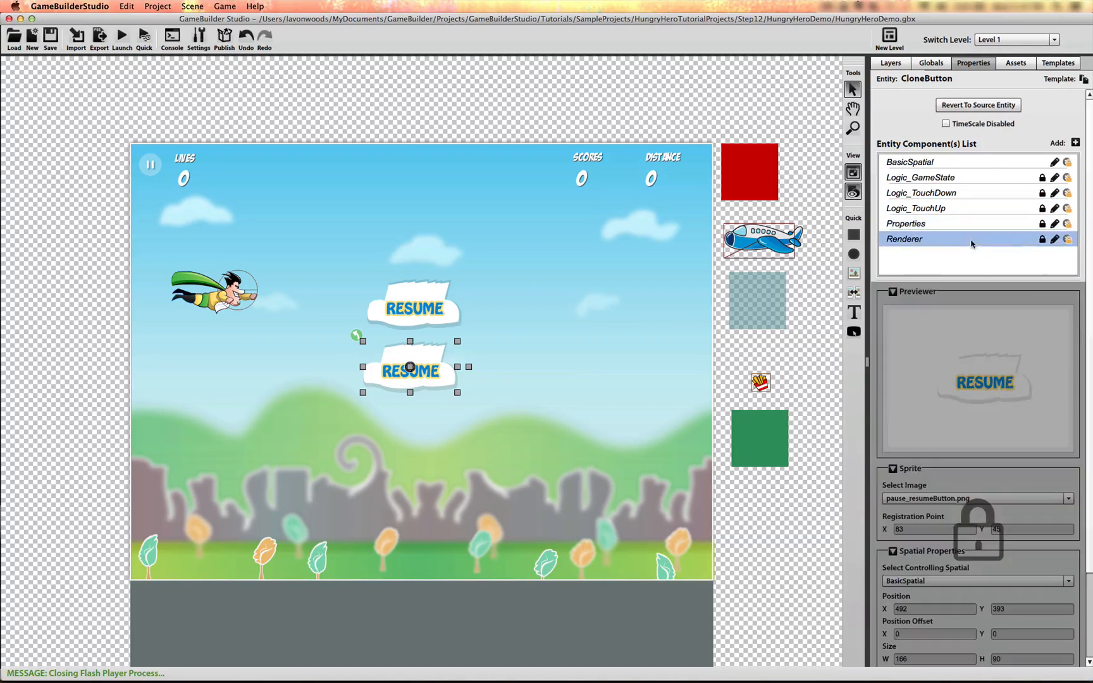
left_click(1042, 240)
left_click(979, 499)
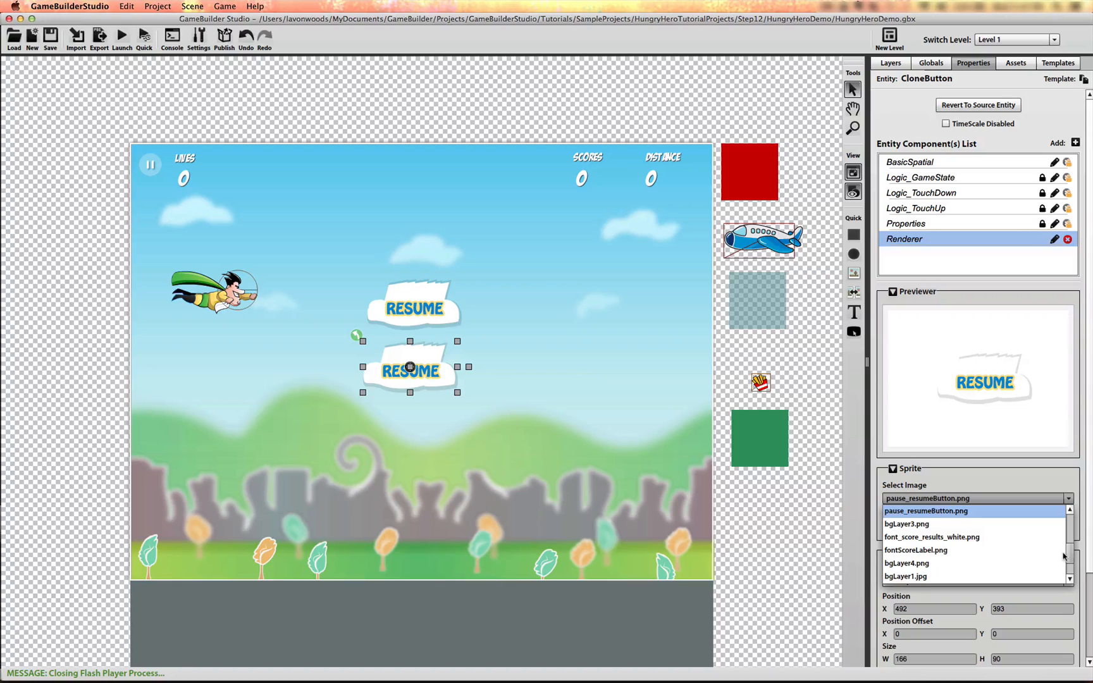
scroll(1064, 551, "up", 1)
scroll(1064, 551, "up", 3)
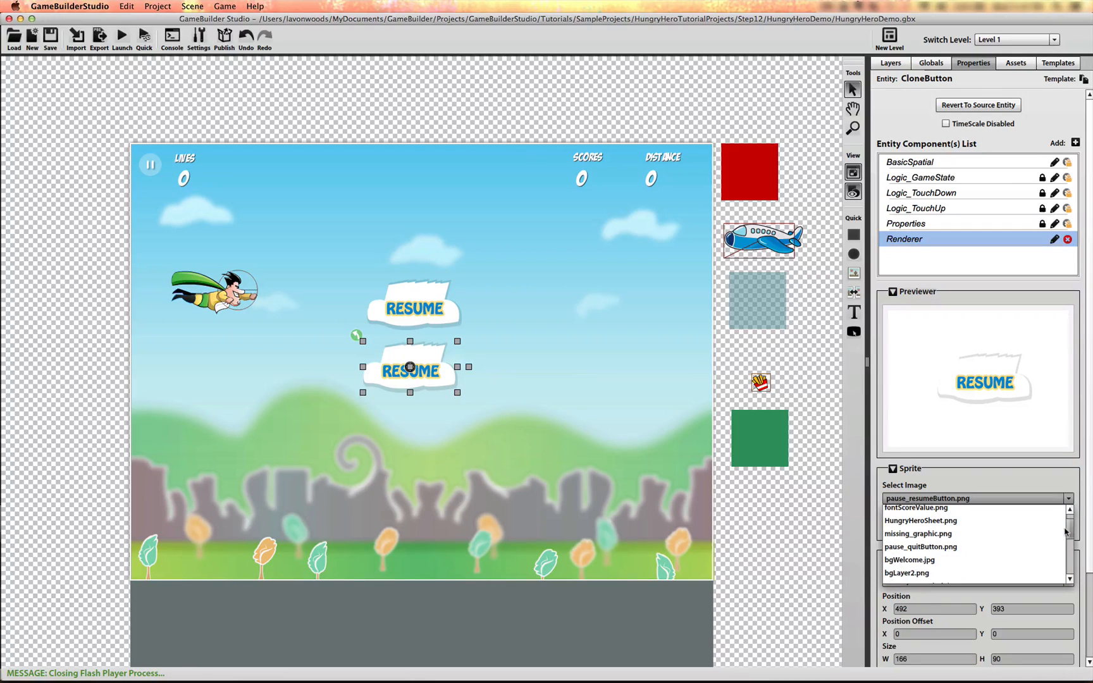
left_click(982, 553)
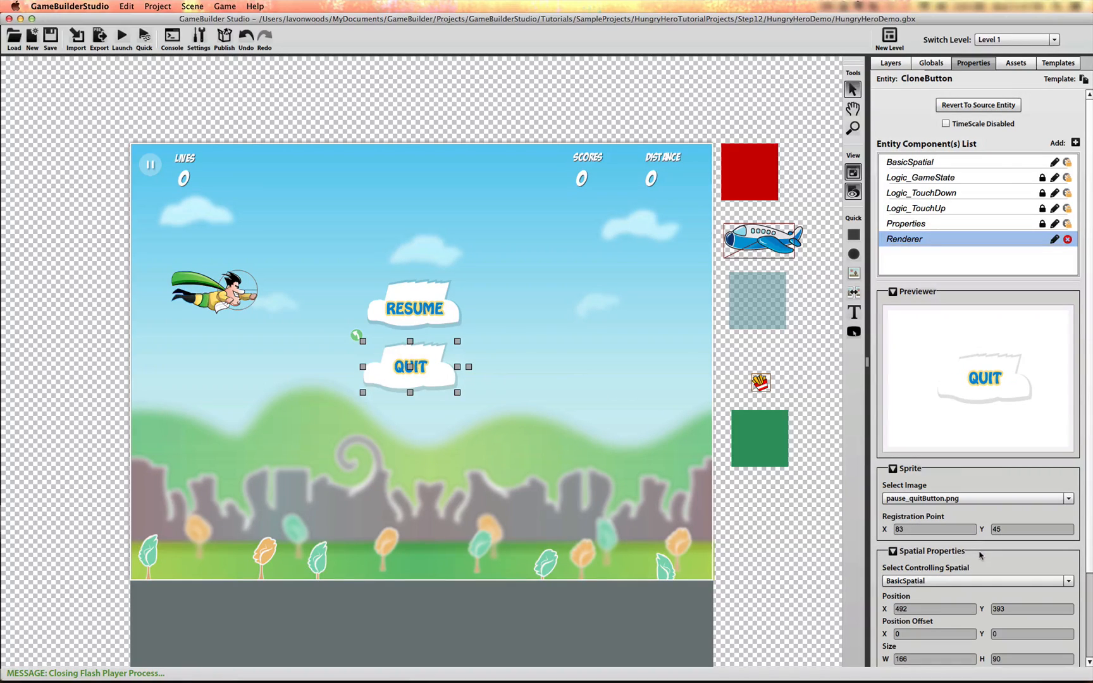
Step: Move the Quit button down to Y 409, unlock its Properties component, and set startingYPos to 409
left_click_drag(418, 371, 419, 379)
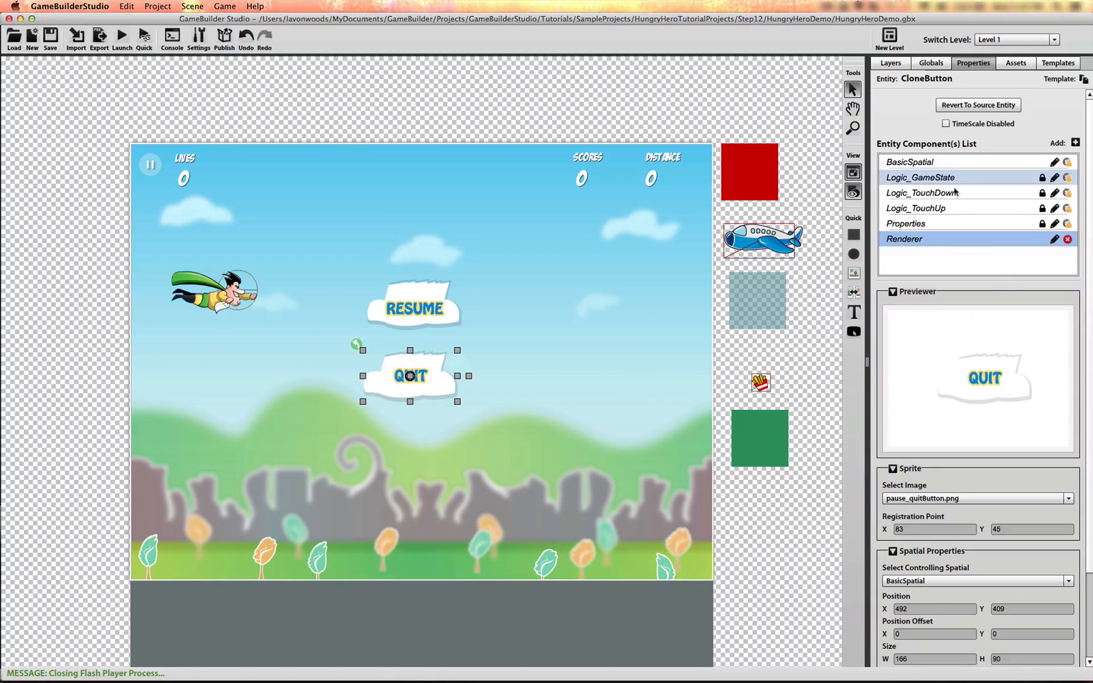
left_click(1044, 224)
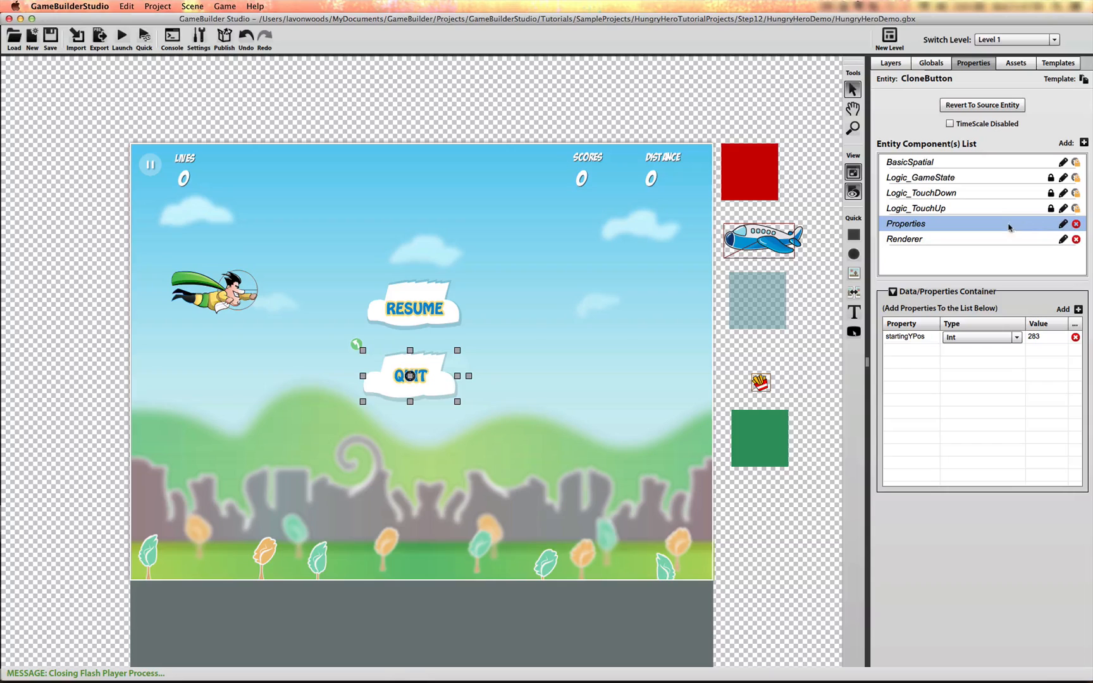
left_click(1035, 338)
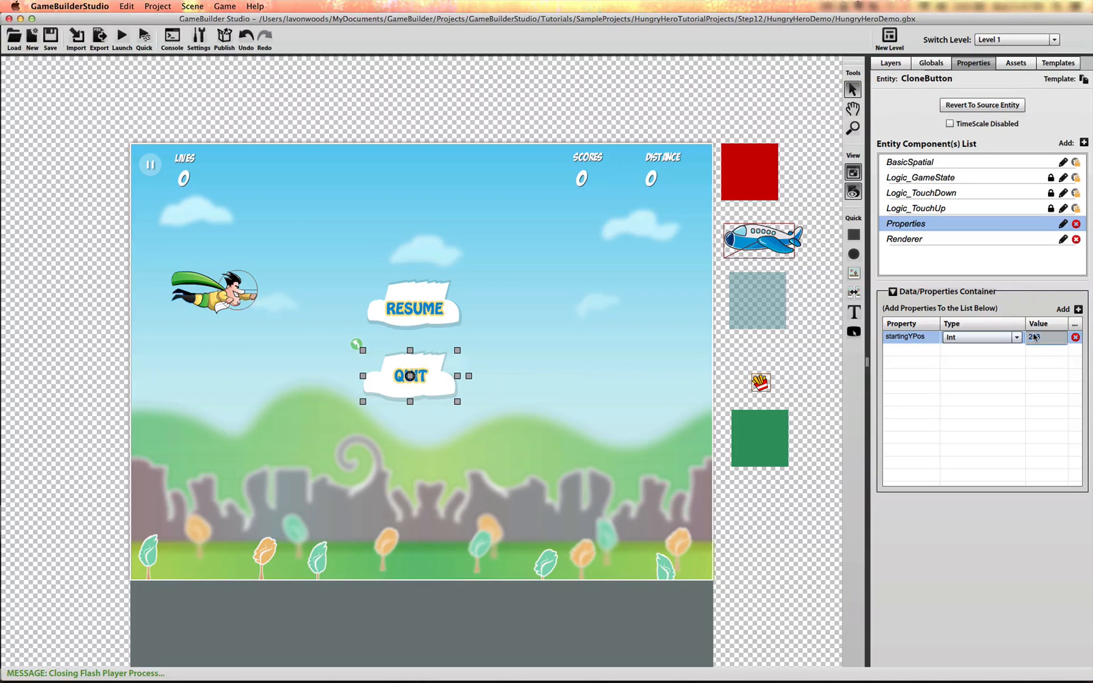
key("Return")
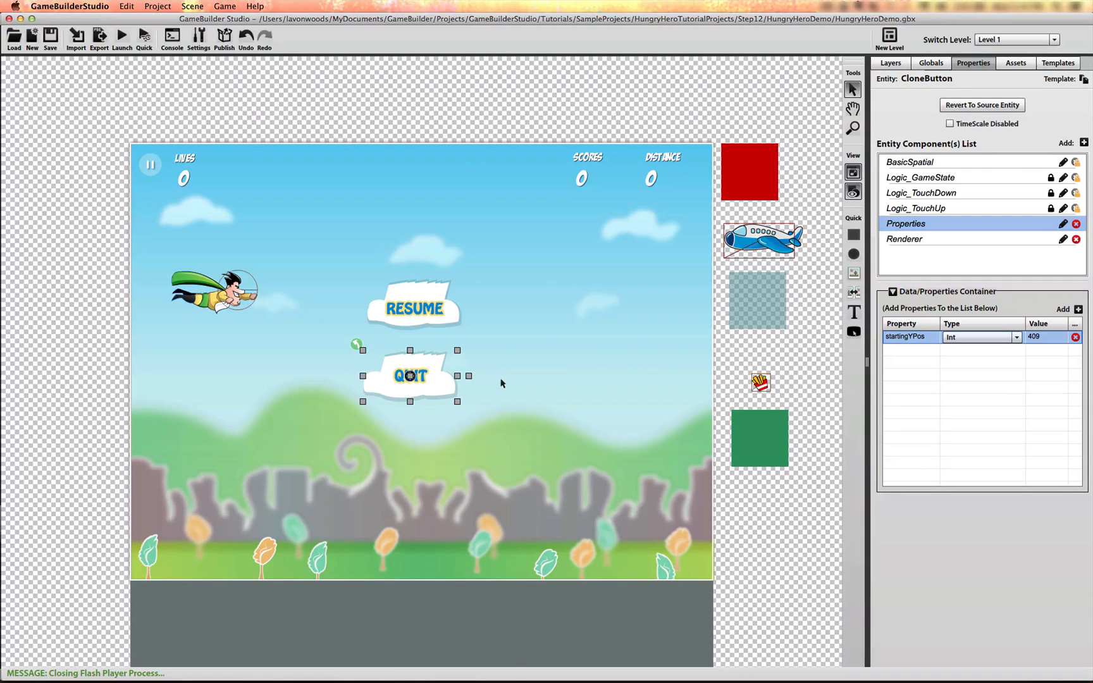
Step: Unlock CloneButton's Logic_TouchUp rule and add a Change Level action after RunGameState
left_click(956, 194)
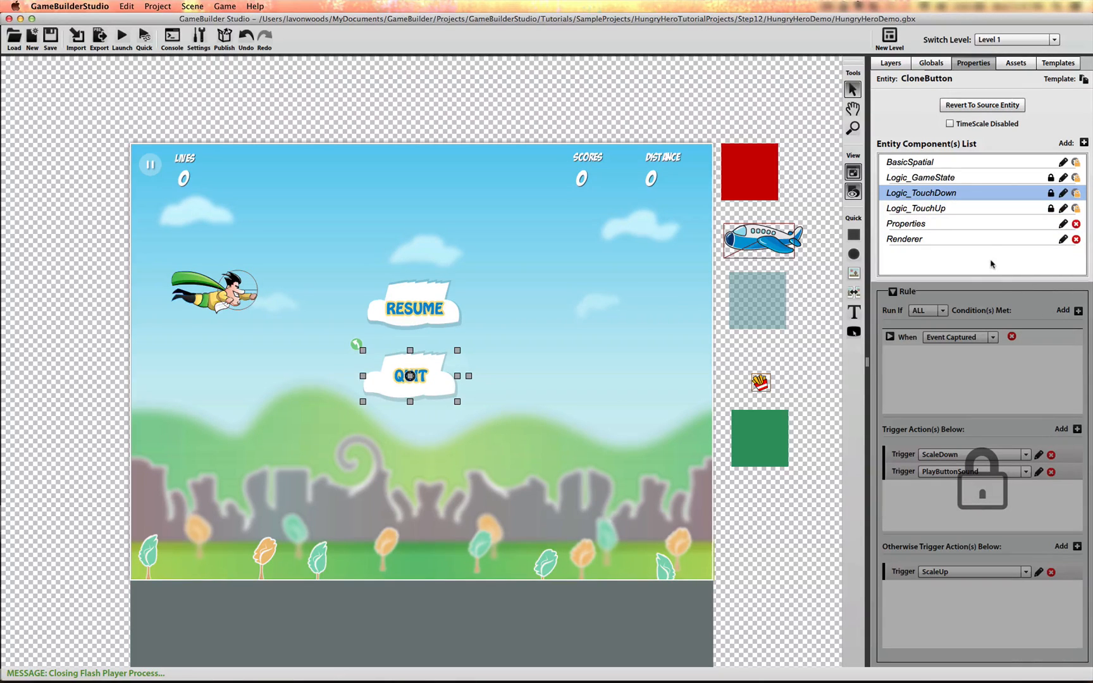
left_click(961, 212)
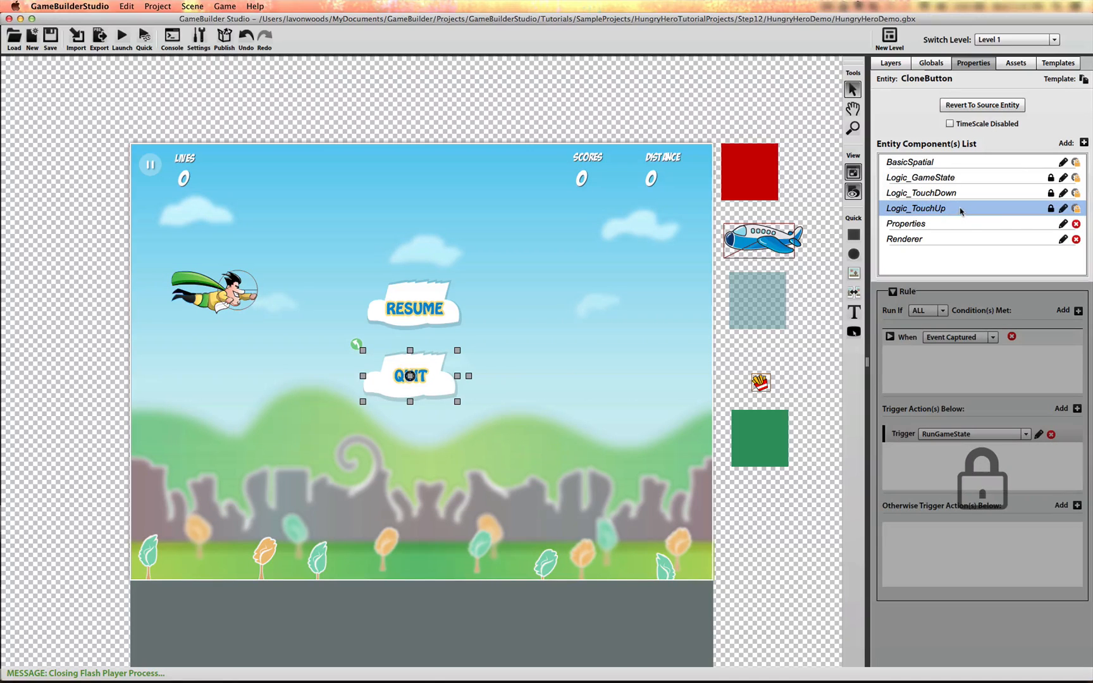
left_click(1051, 208)
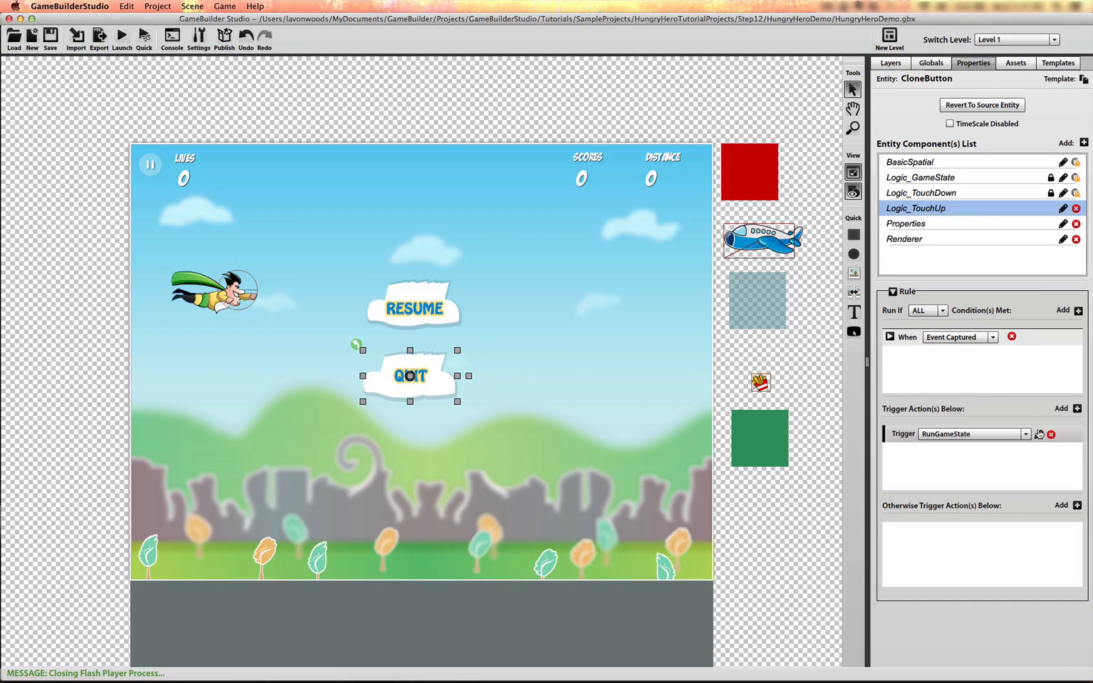
left_click(1078, 409)
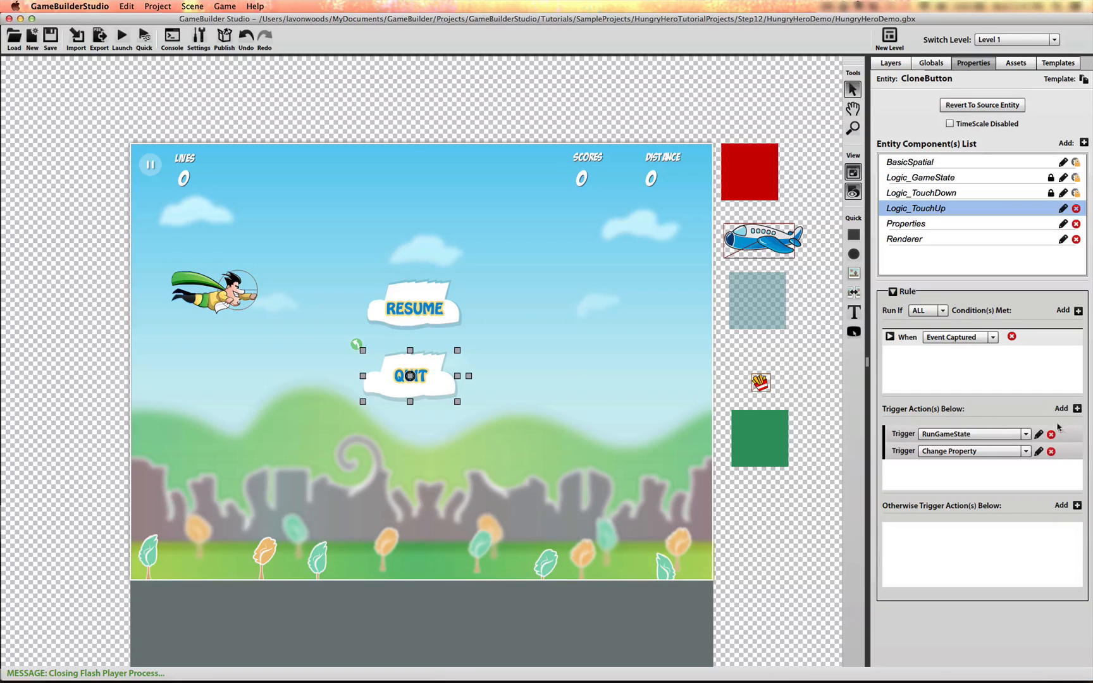
left_click(1026, 452)
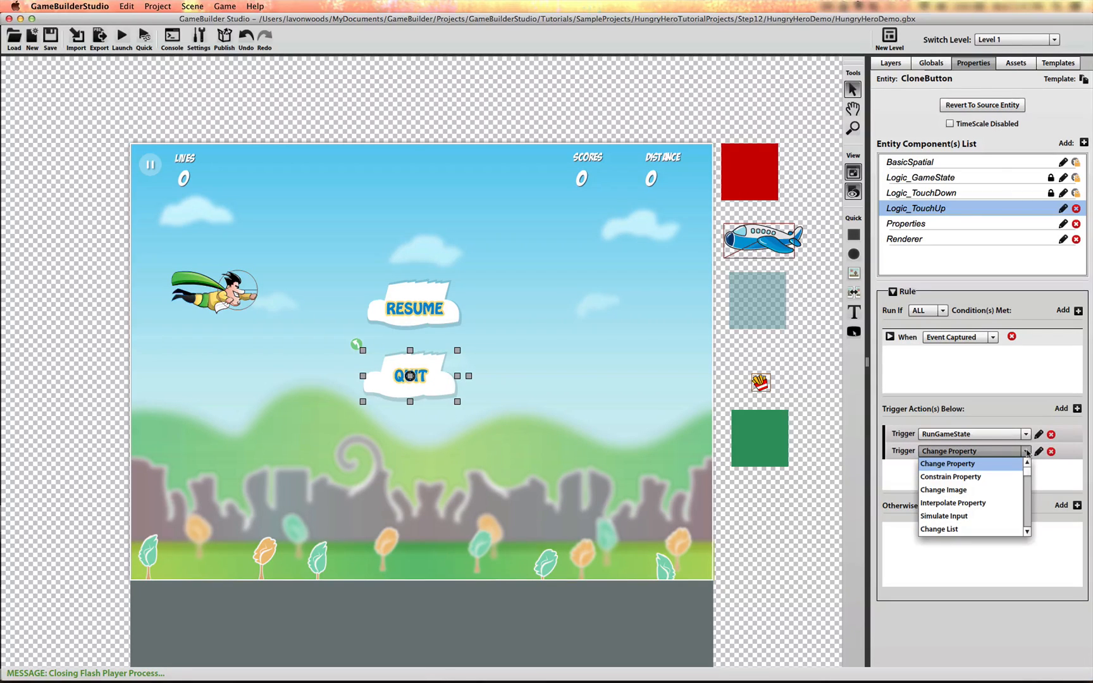
scroll(1000, 480, "down", 5)
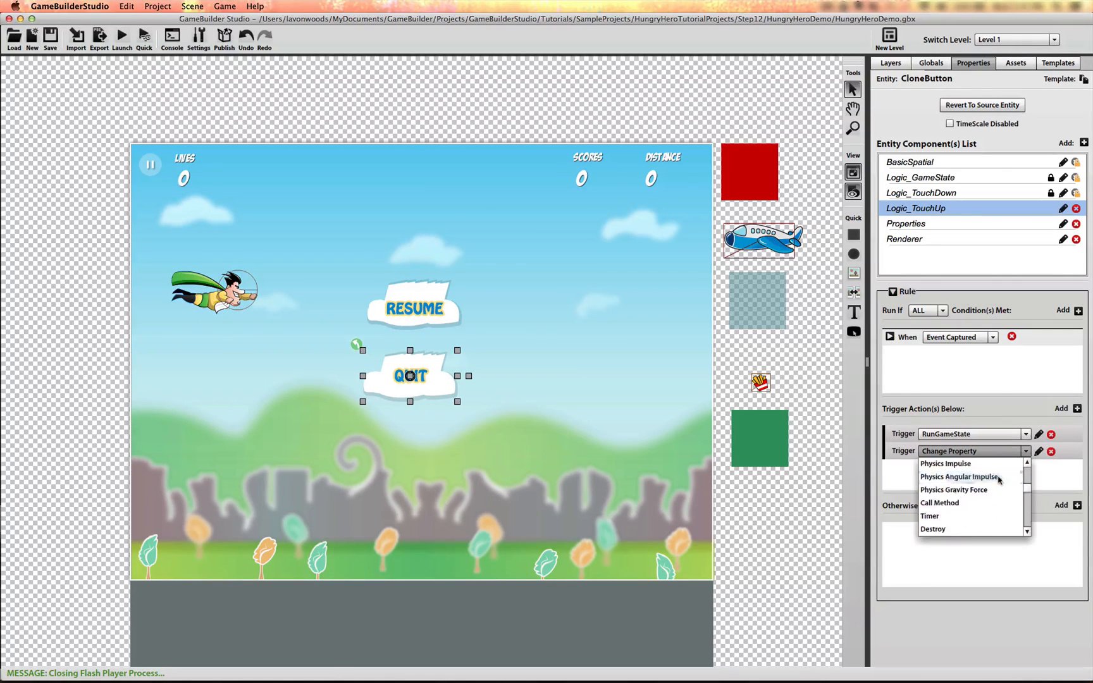
scroll(999, 479, "down", 6)
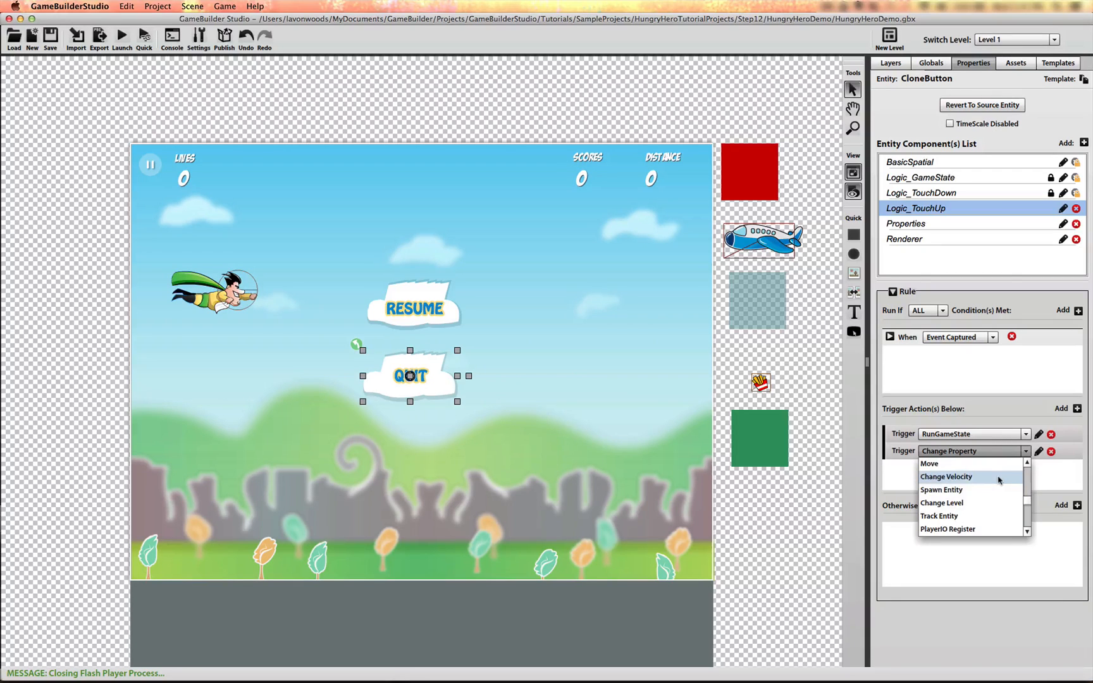
left_click(967, 503)
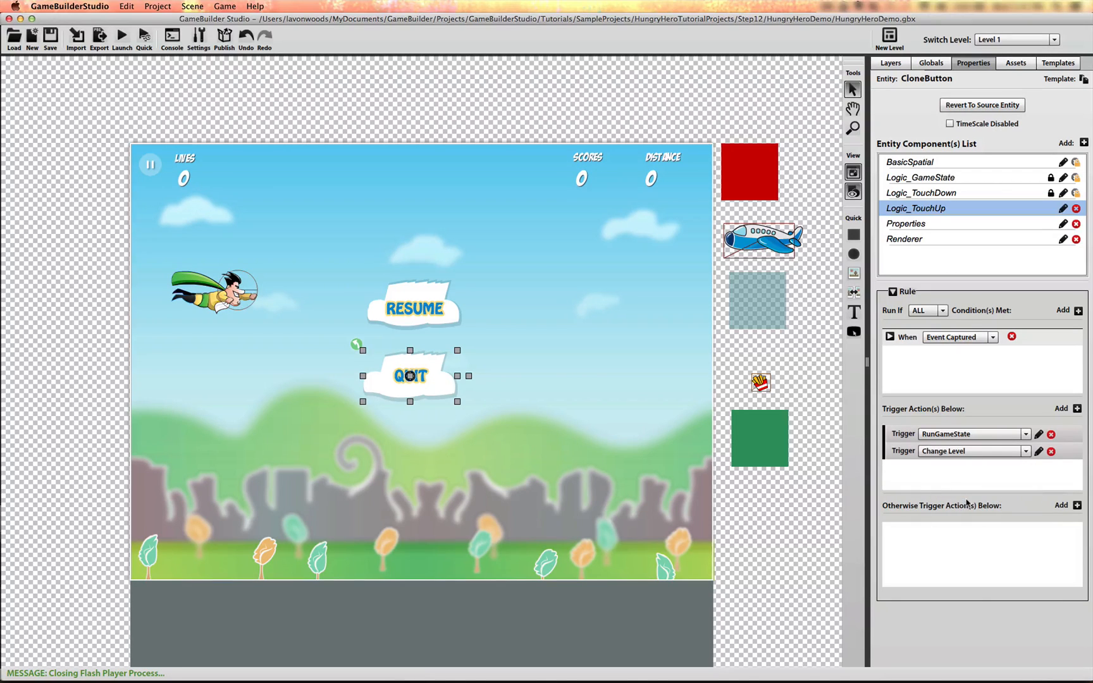
Step: Set the Change Level action of CloneButton's Logic_TouchUp rule to Level 0 and label it ChangeToMainMenu
left_click(1039, 452)
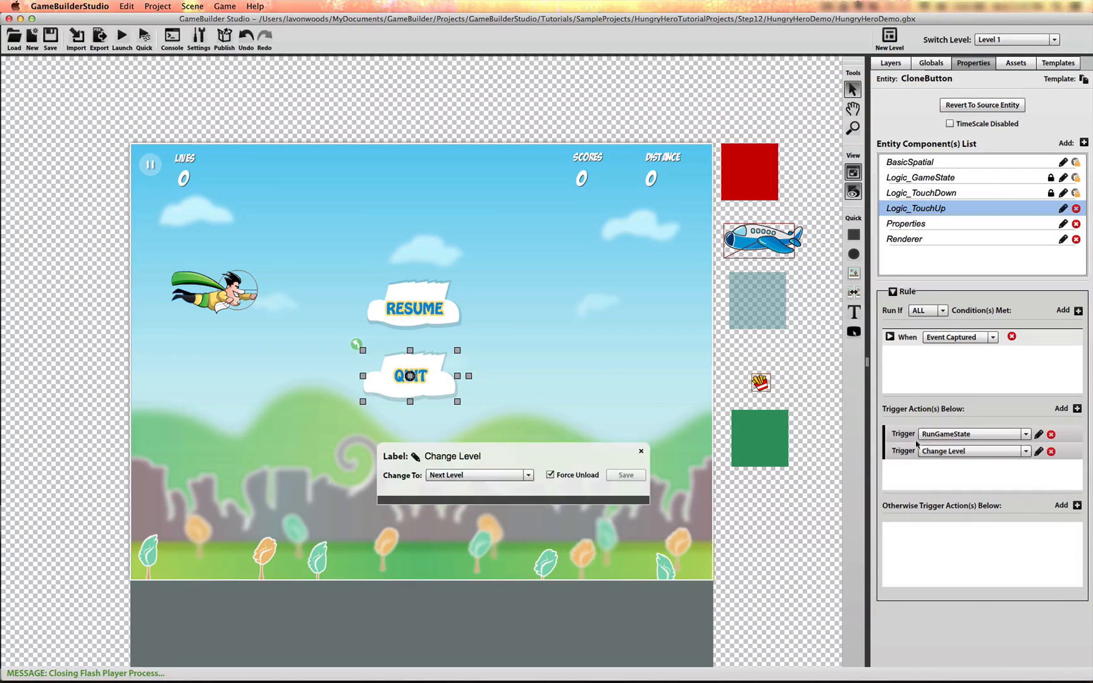
left_click(511, 476)
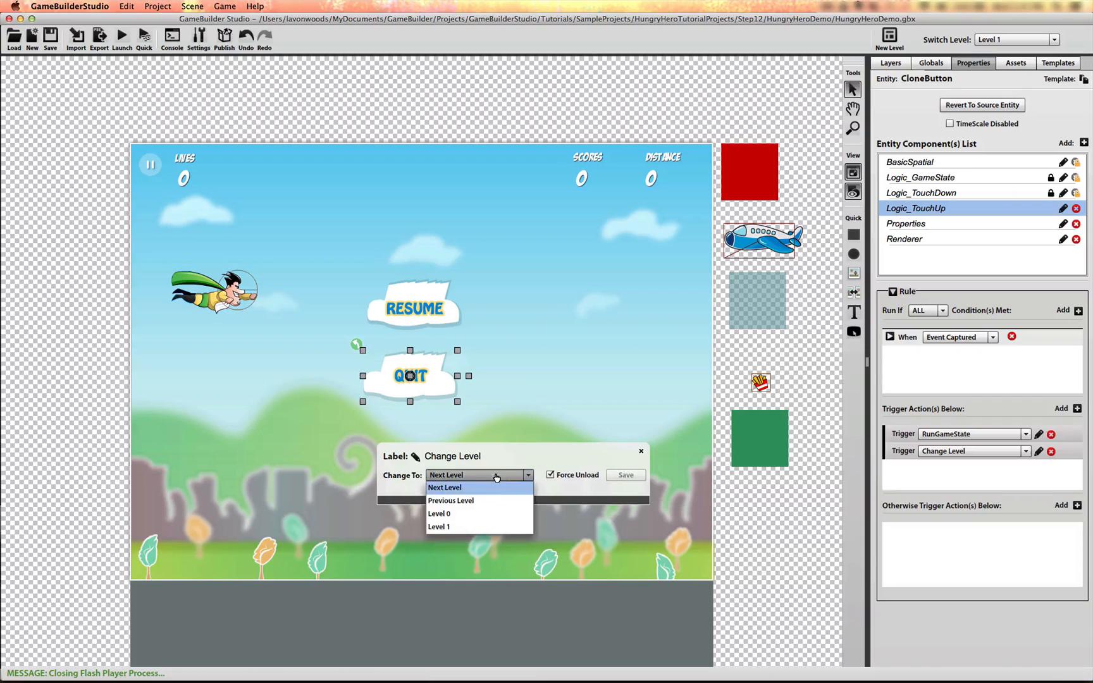
left_click(480, 514)
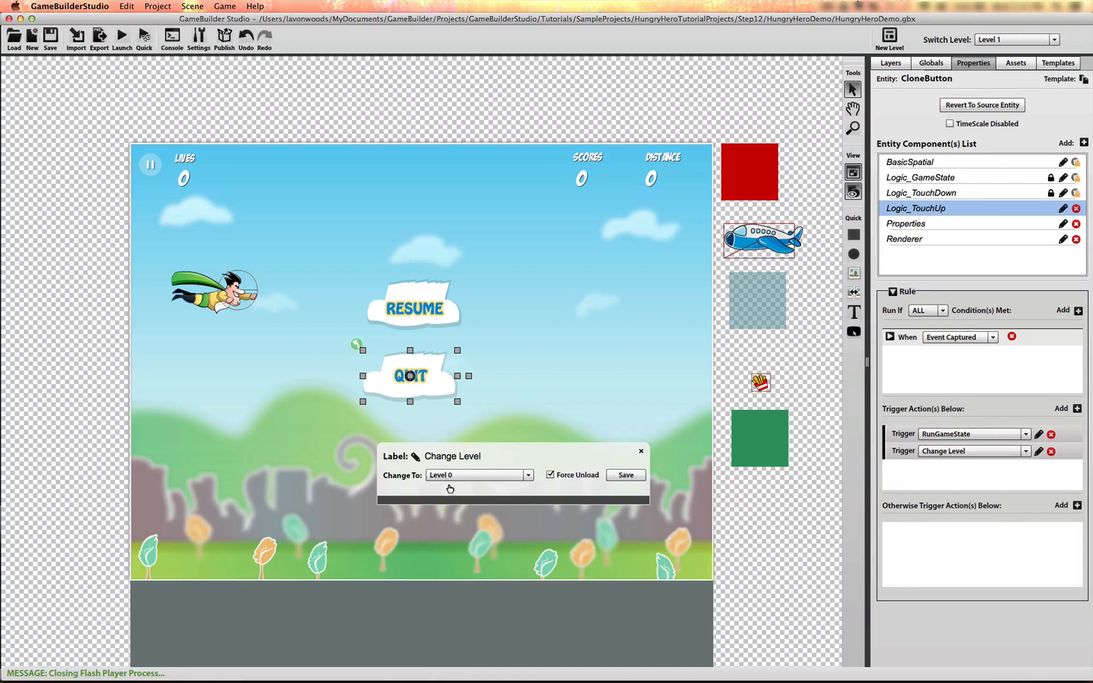
left_click(491, 458)
type("Change")
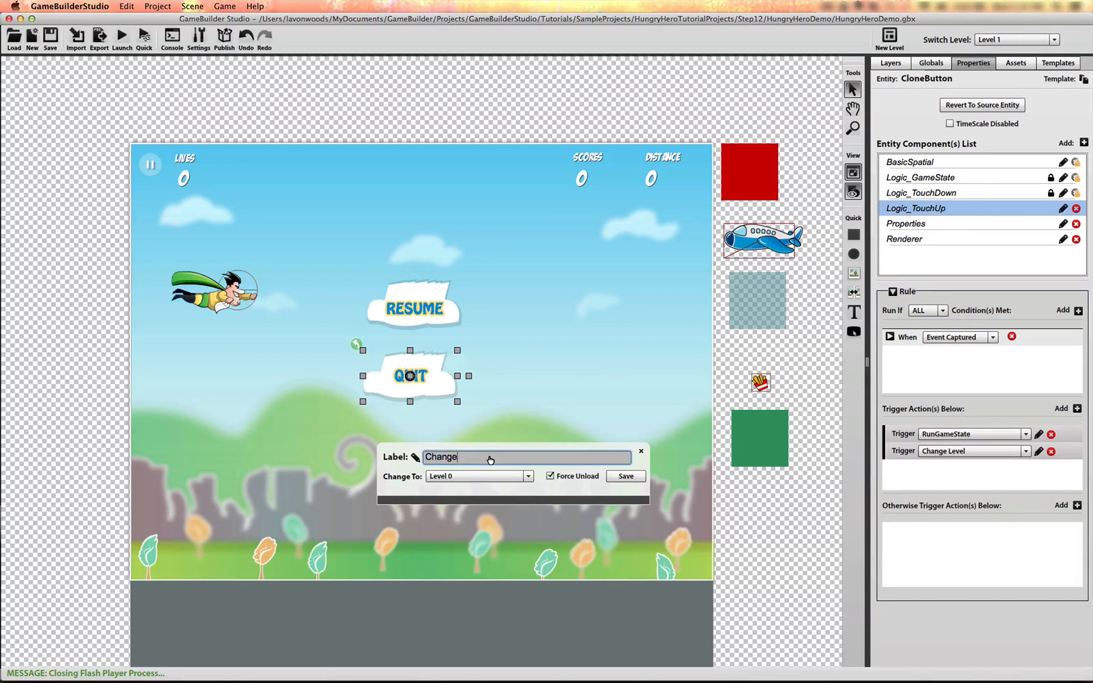
type("ToMainMenu")
key("BackSpace")
left_click(625, 476)
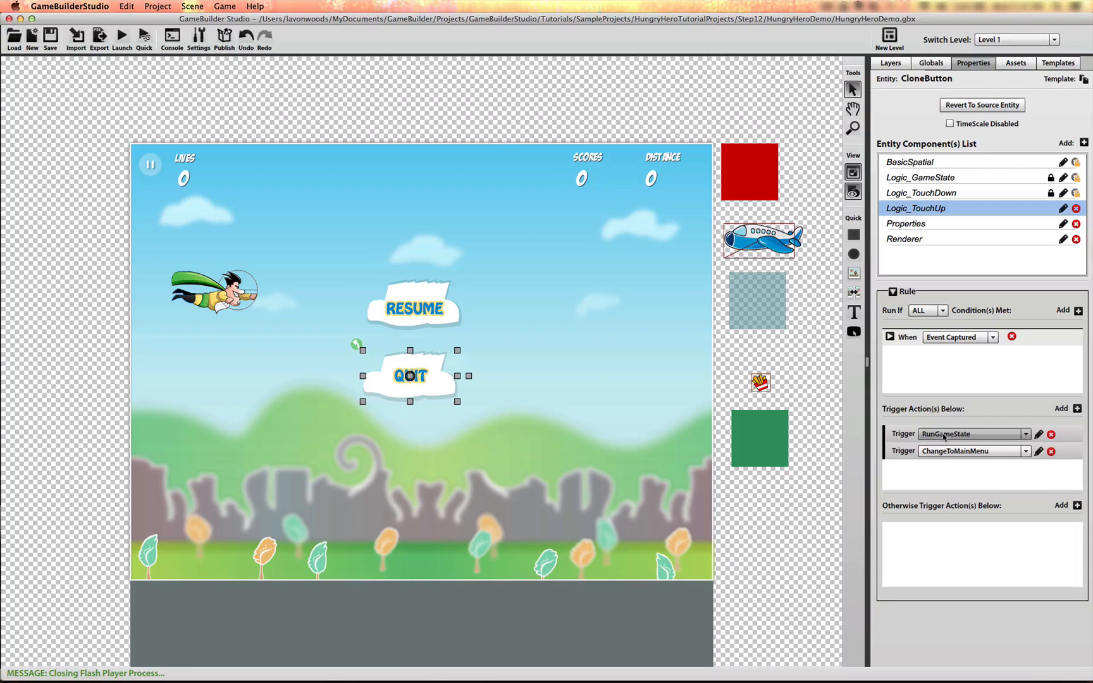
Step: Relabel the RunGameState action as EndGameState and set its string value to GAME_OVER
left_click(1039, 434)
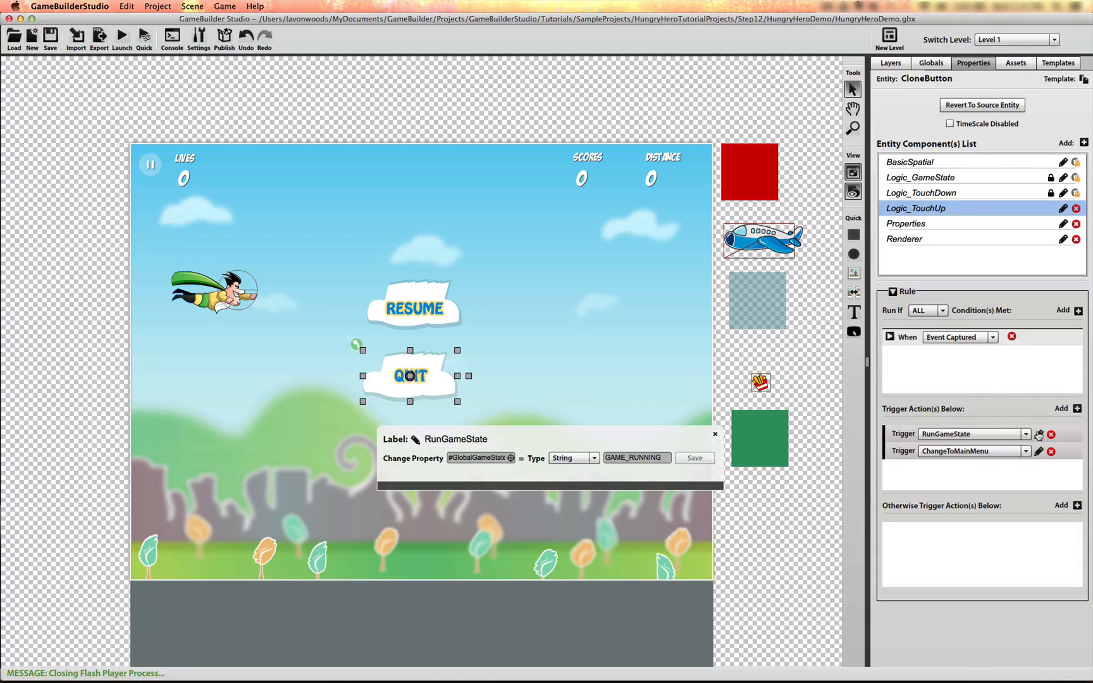
left_click(416, 441)
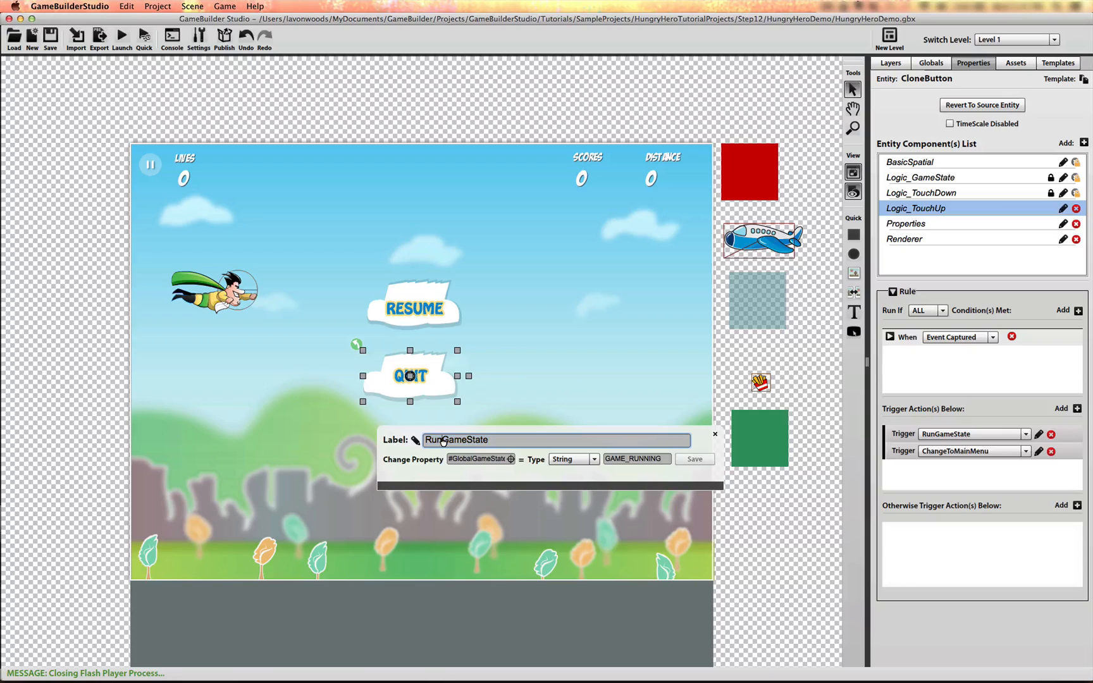
key("BackSpace")
key("BackSpace")
key("BackSpace")
type("End")
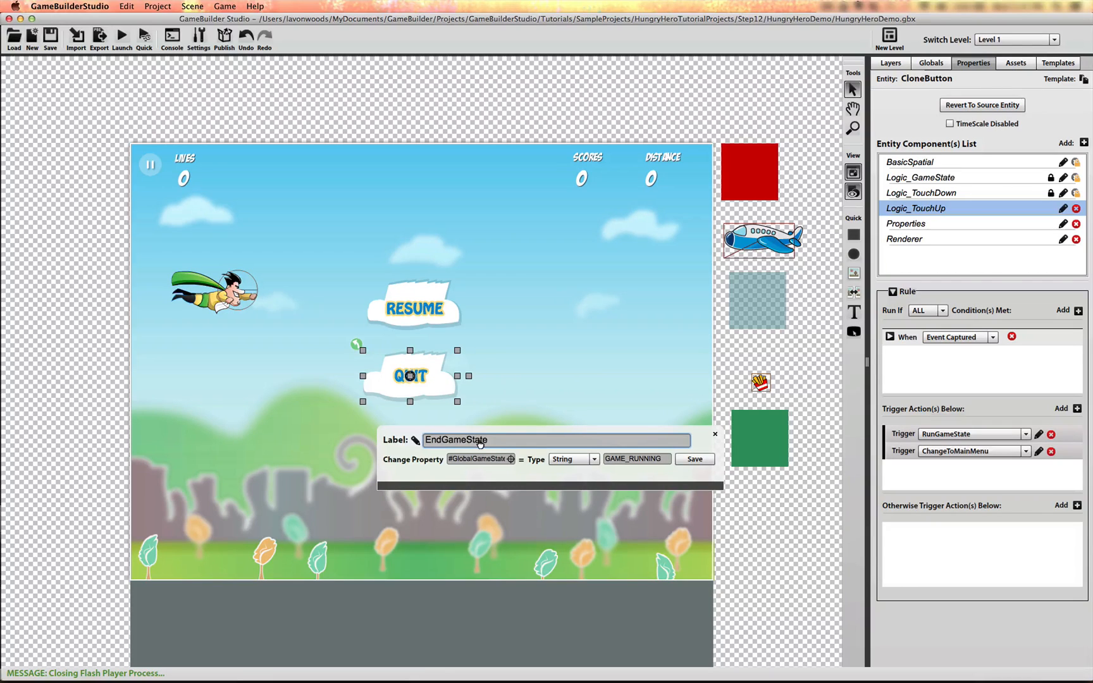
left_click(631, 461)
left_click_drag(631, 461, 674, 462)
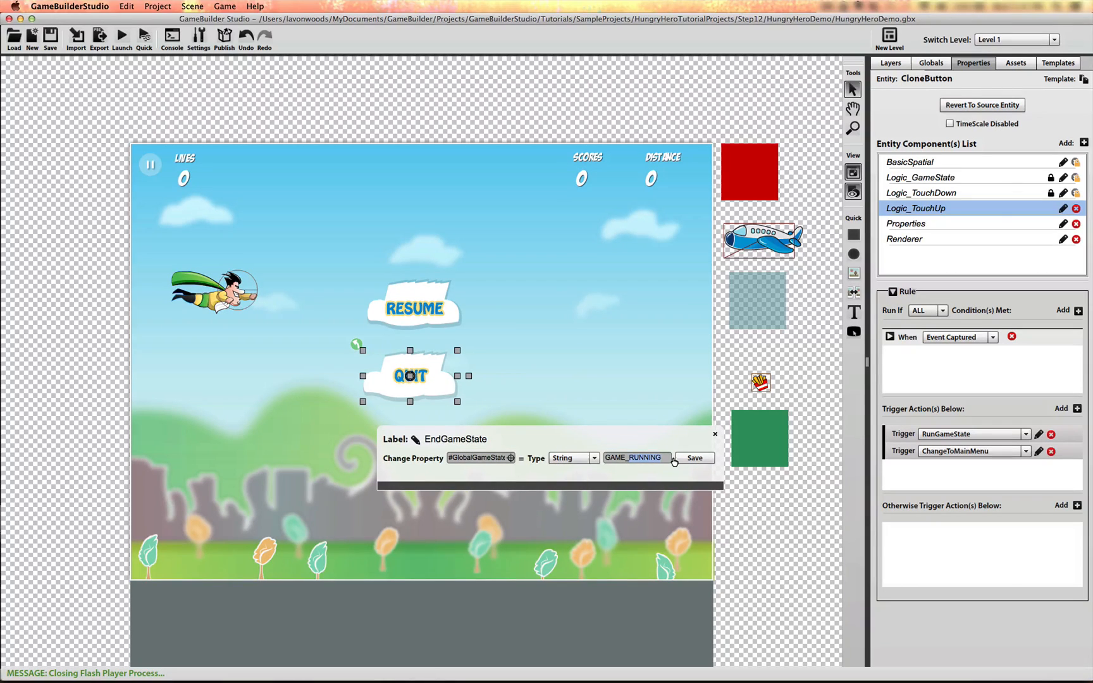
type("OVER")
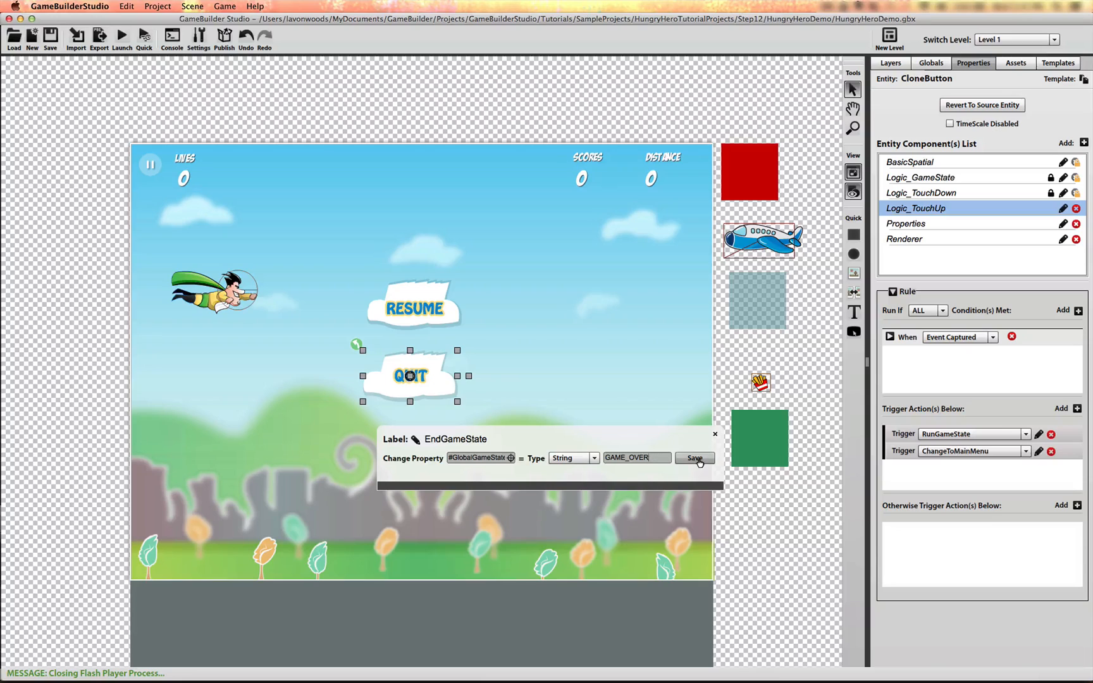
left_click(700, 461)
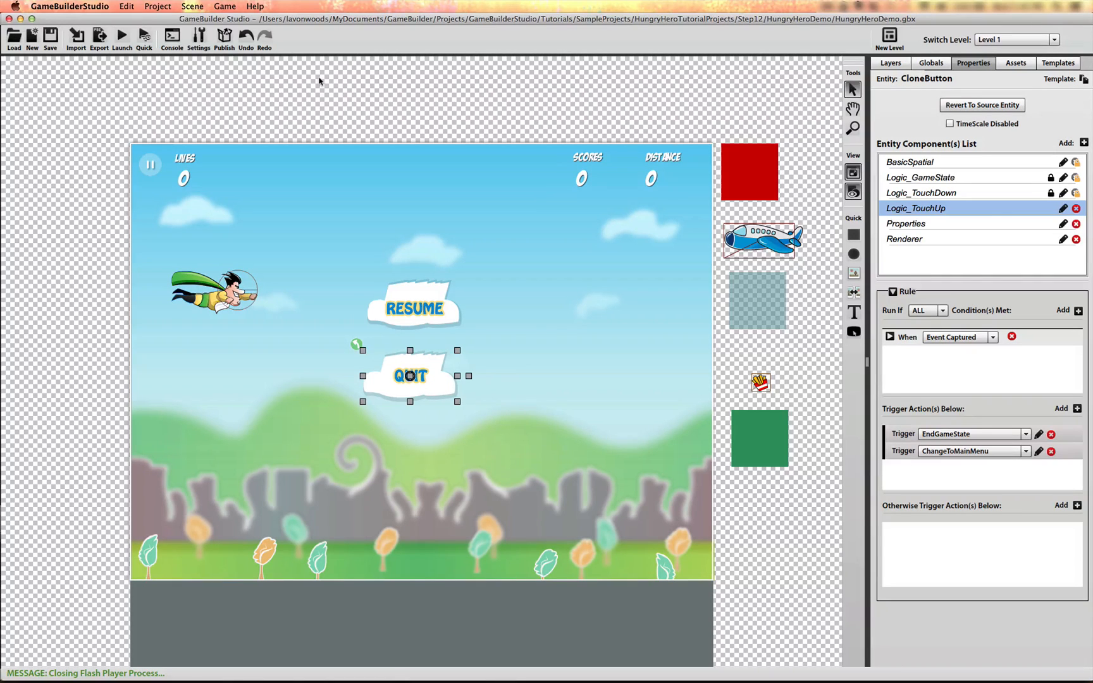
Step: Test-run the level, pause the game to check how the Resume and Quit buttons animate in, and close the preview
left_click(146, 34)
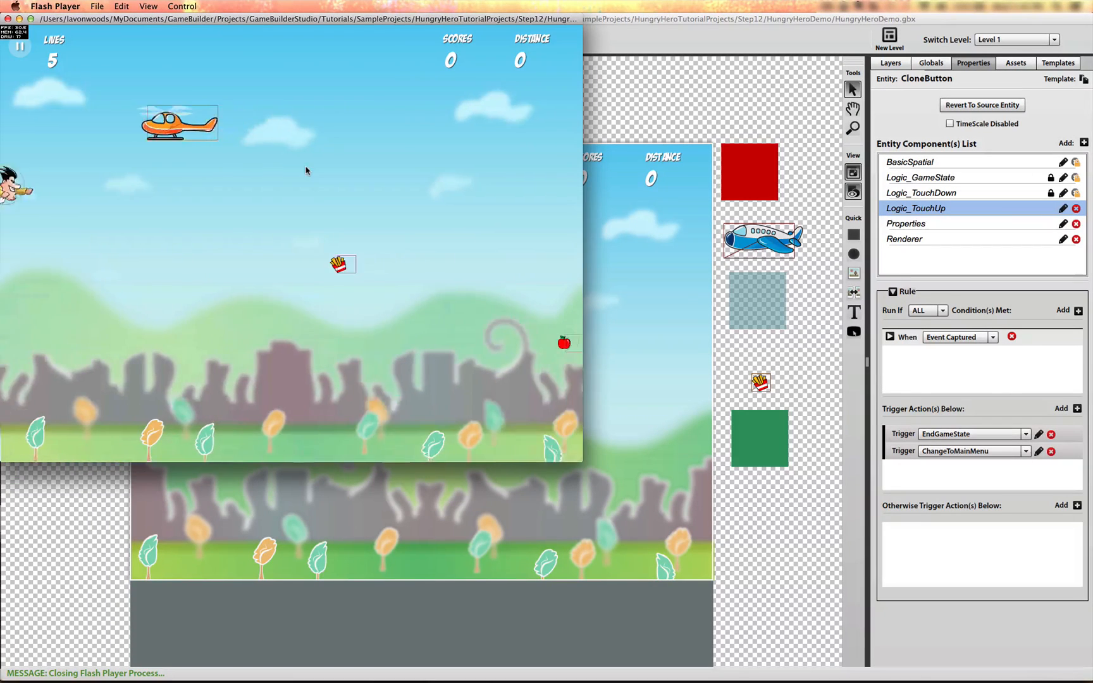
left_click(22, 50)
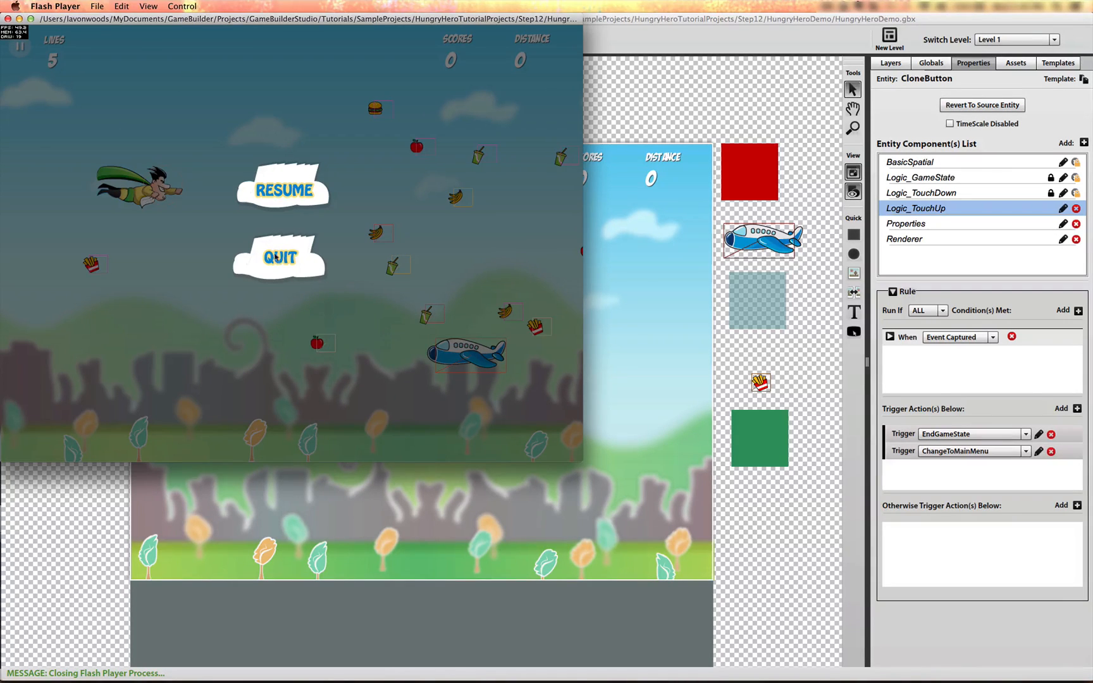
left_click(7, 18)
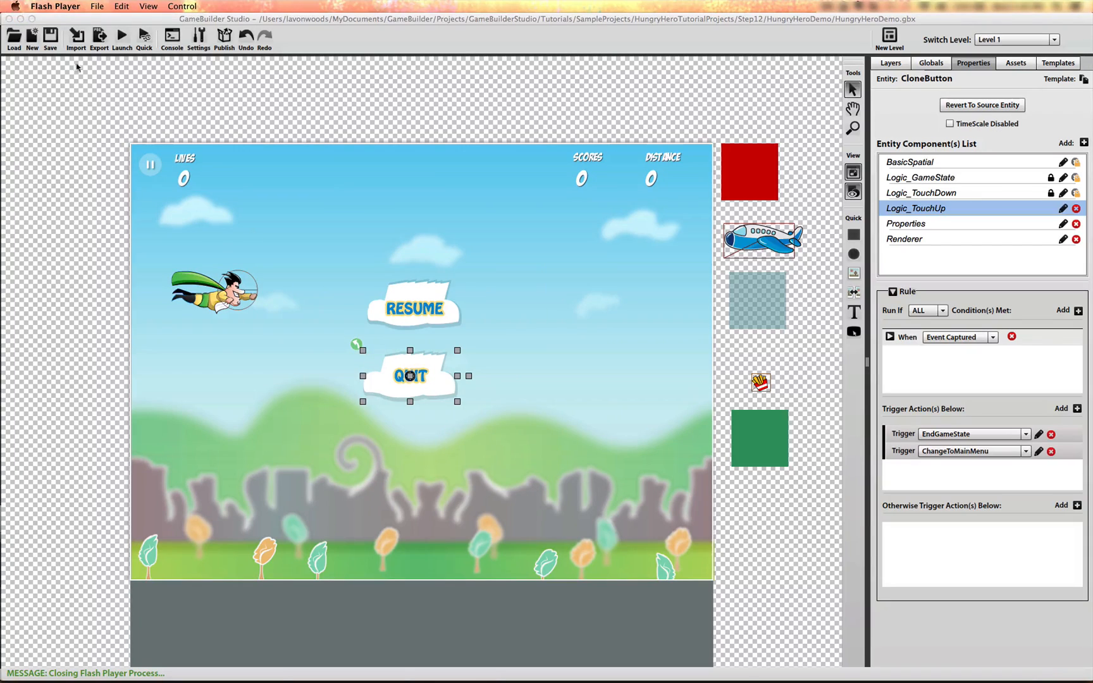
Step: Unlock CloneButton's Logic_GameState component and set the AnimateOnToScreen action's delay under GAME_PAUSED to 0.4 seconds
left_click(971, 179)
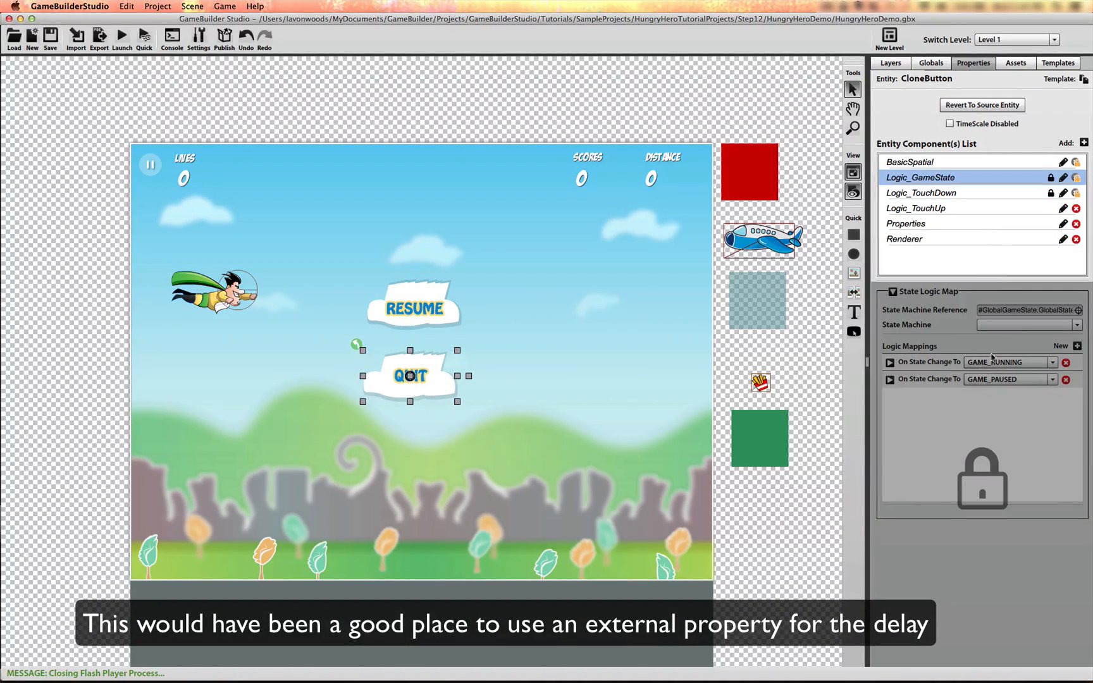
left_click(1051, 177)
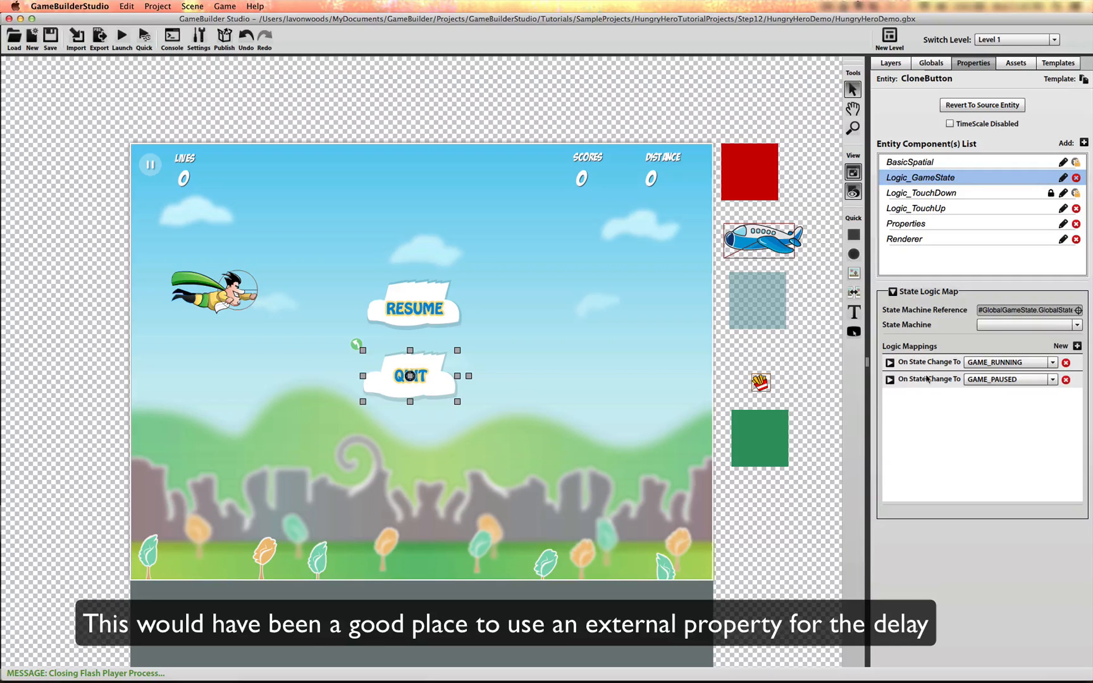
left_click(891, 380)
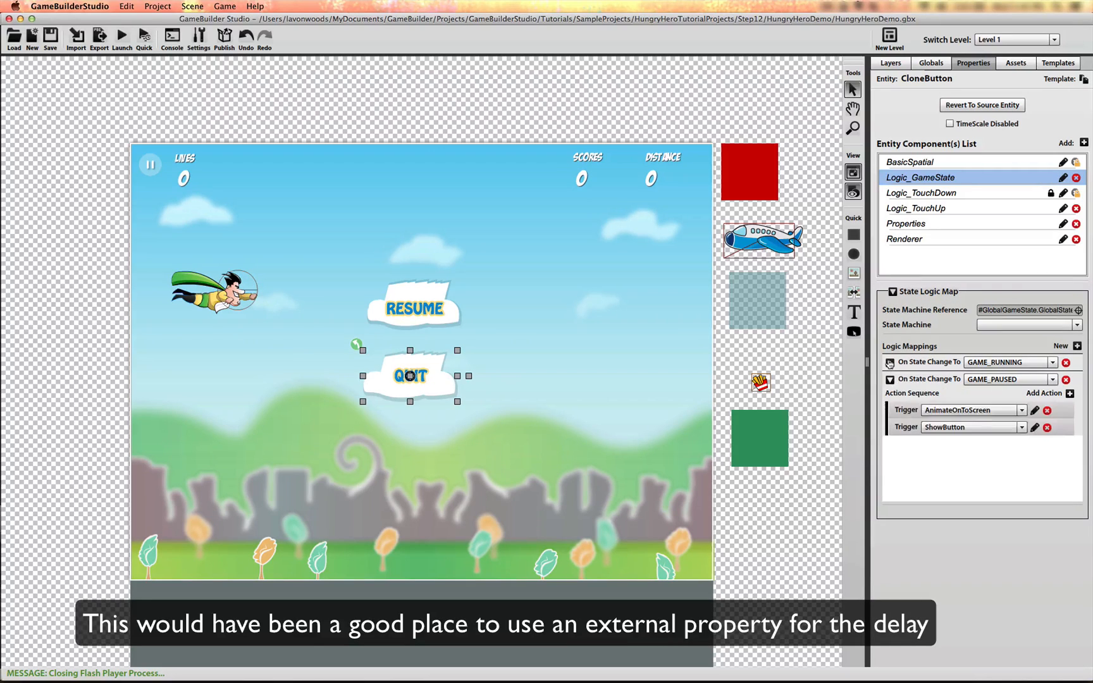
left_click(890, 363)
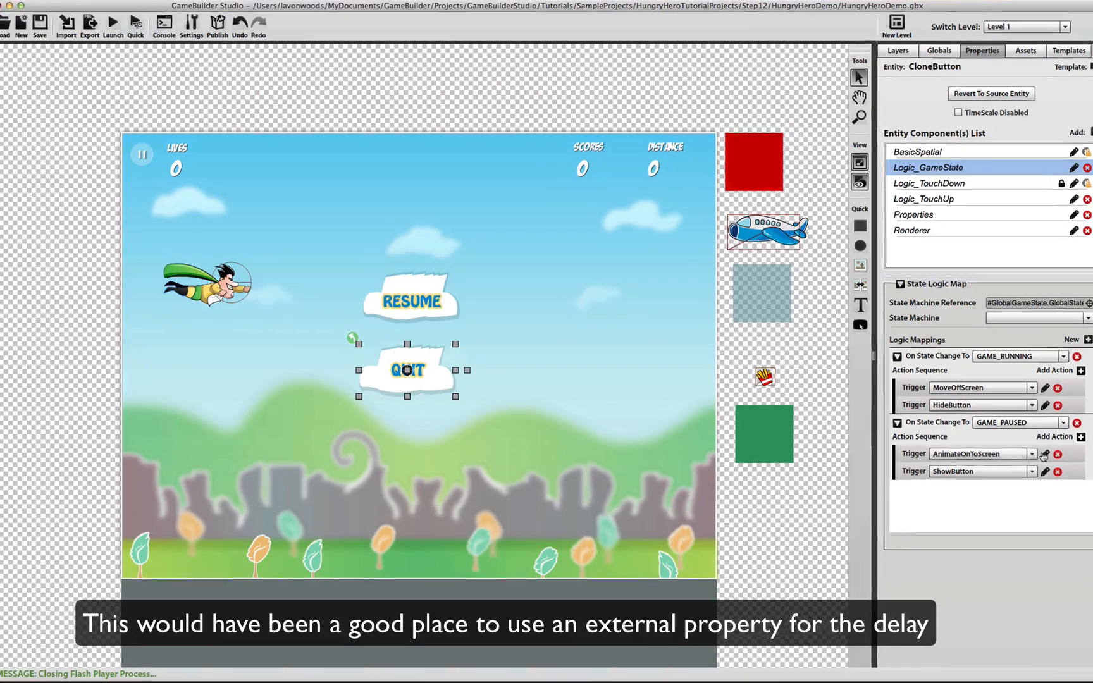
left_click(1035, 459)
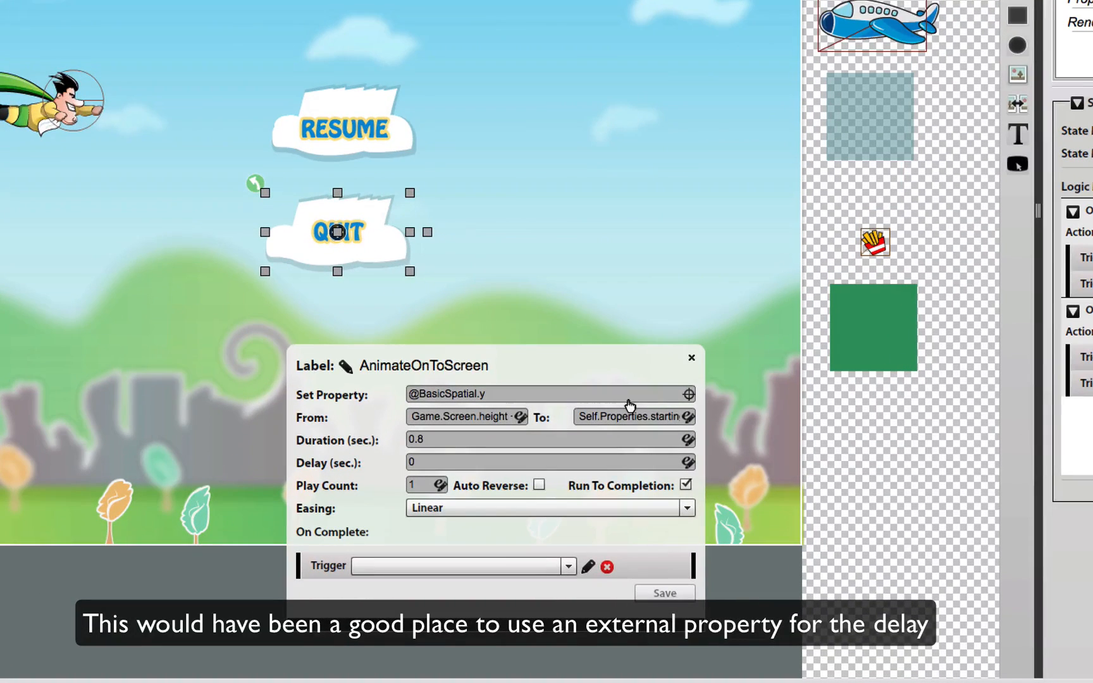
left_click(396, 467)
type(".5")
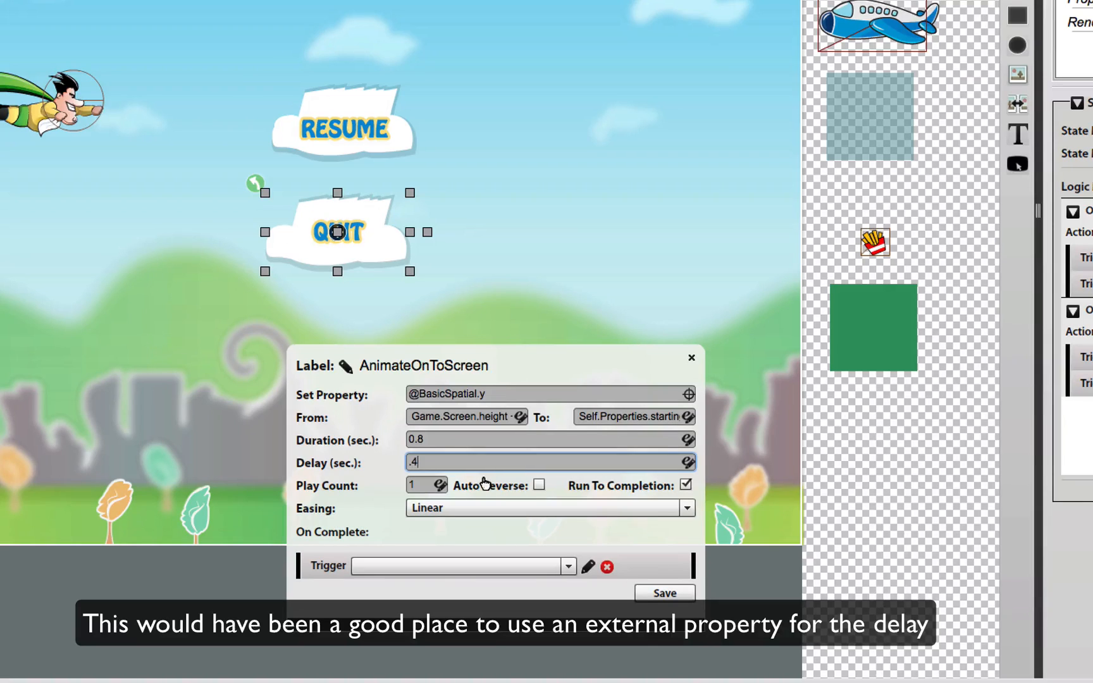
key("Home")
type("0")
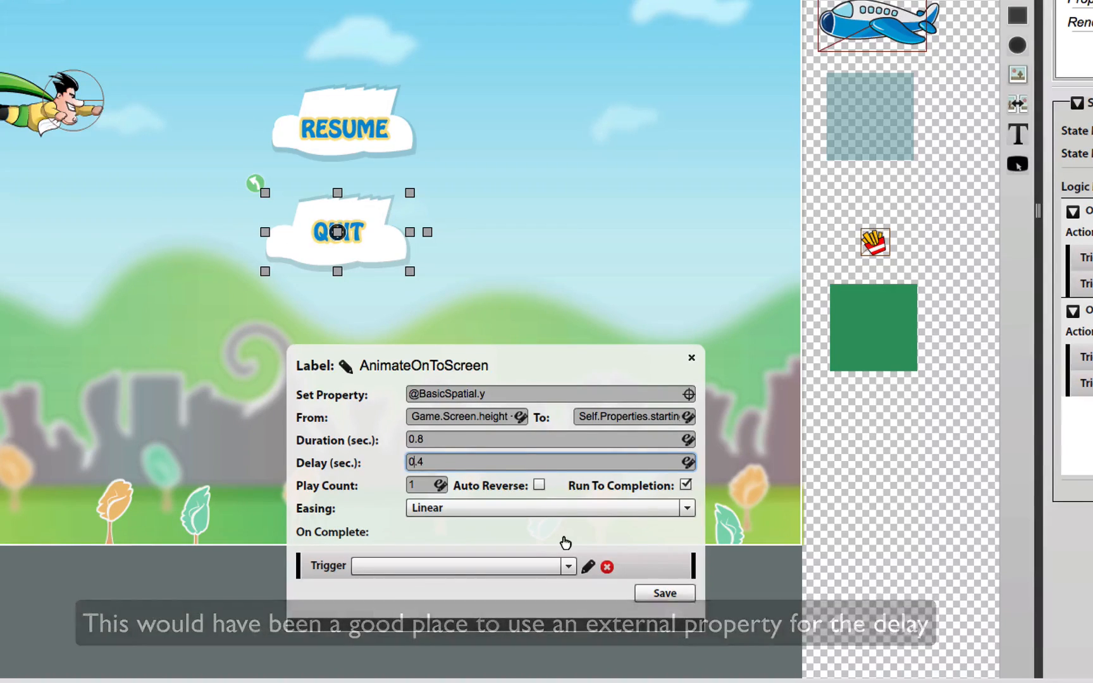
left_click(682, 593)
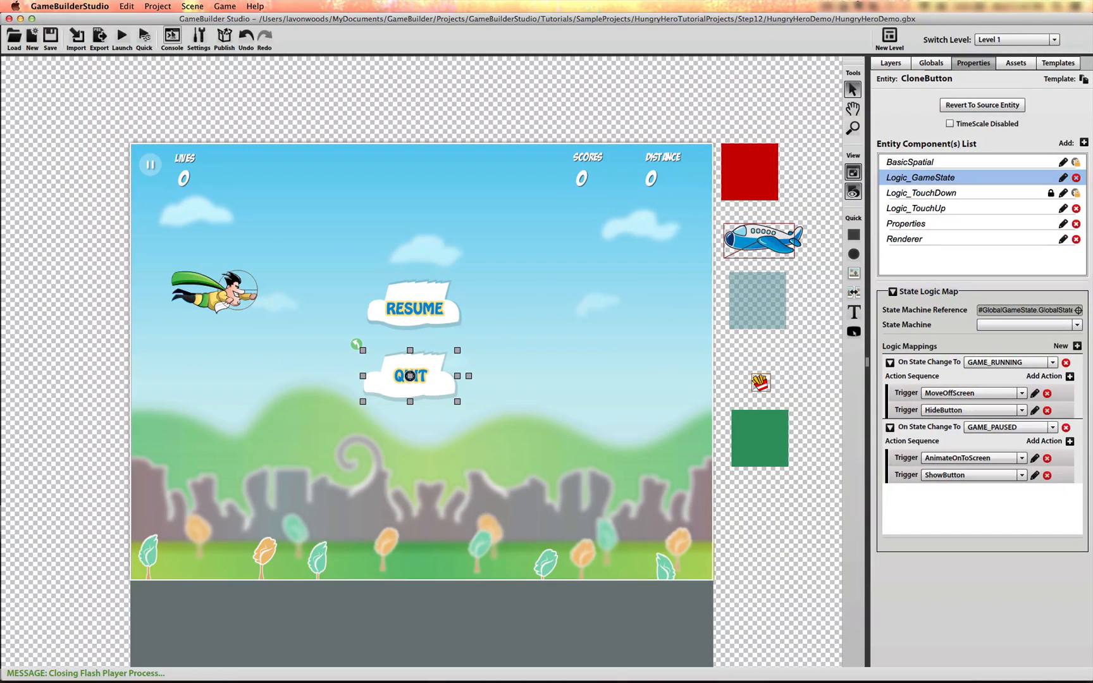
Step: Test-run the level, pause the game, quit through the Quit button, and close the preview
left_click(144, 36)
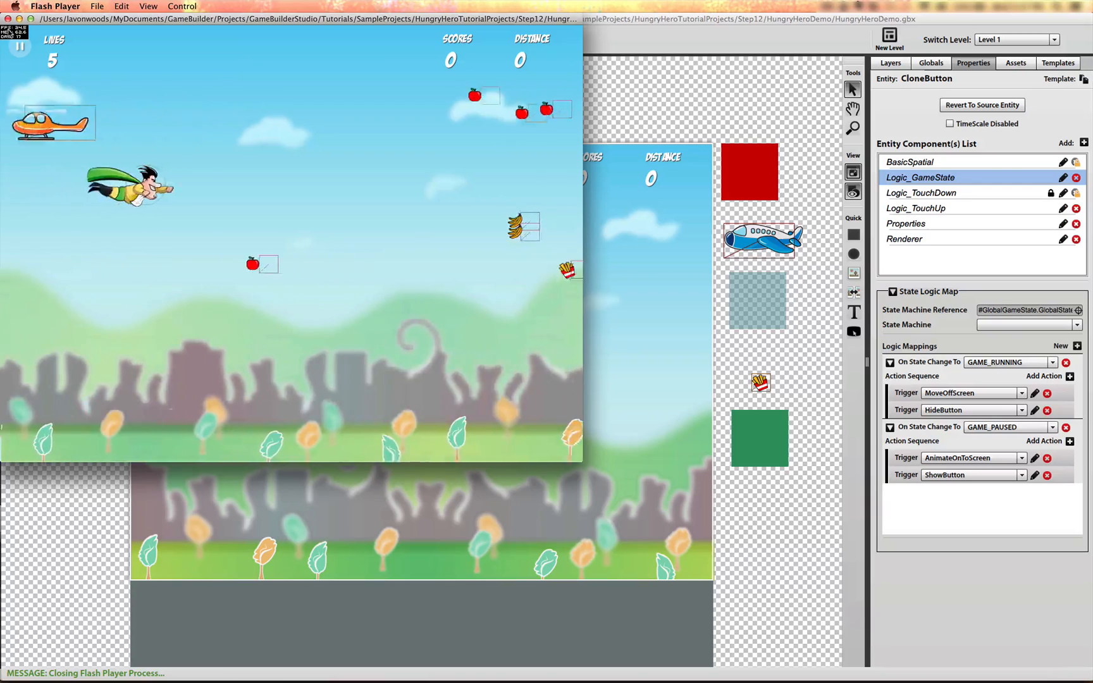
left_click_drag(92, 21, 192, 83)
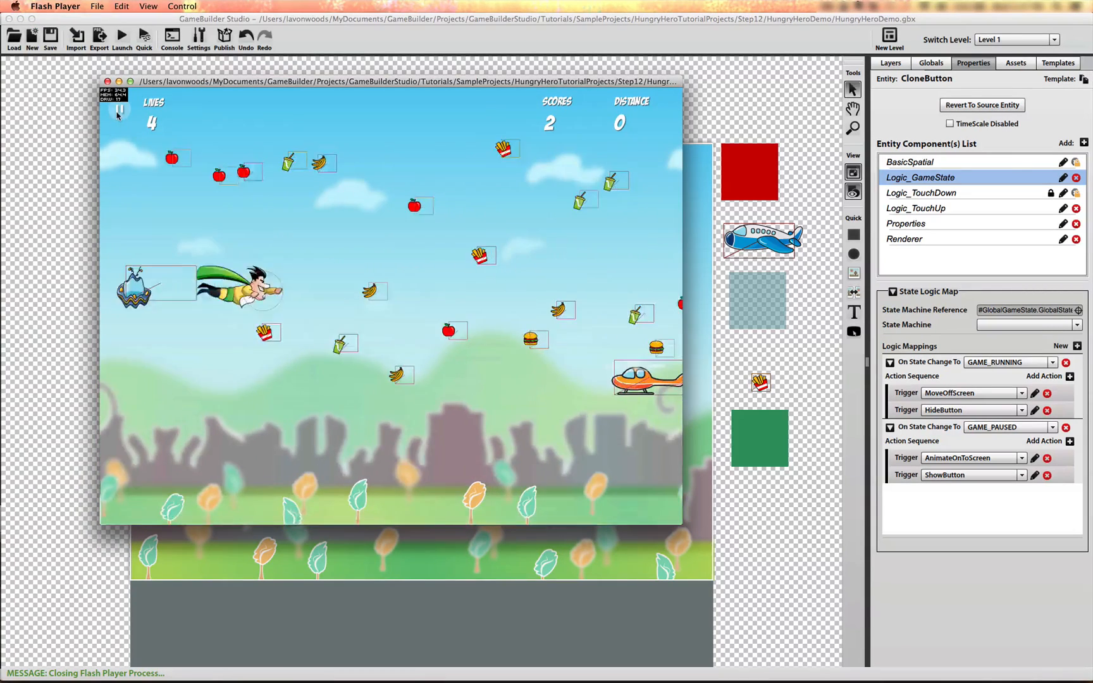
left_click(117, 113)
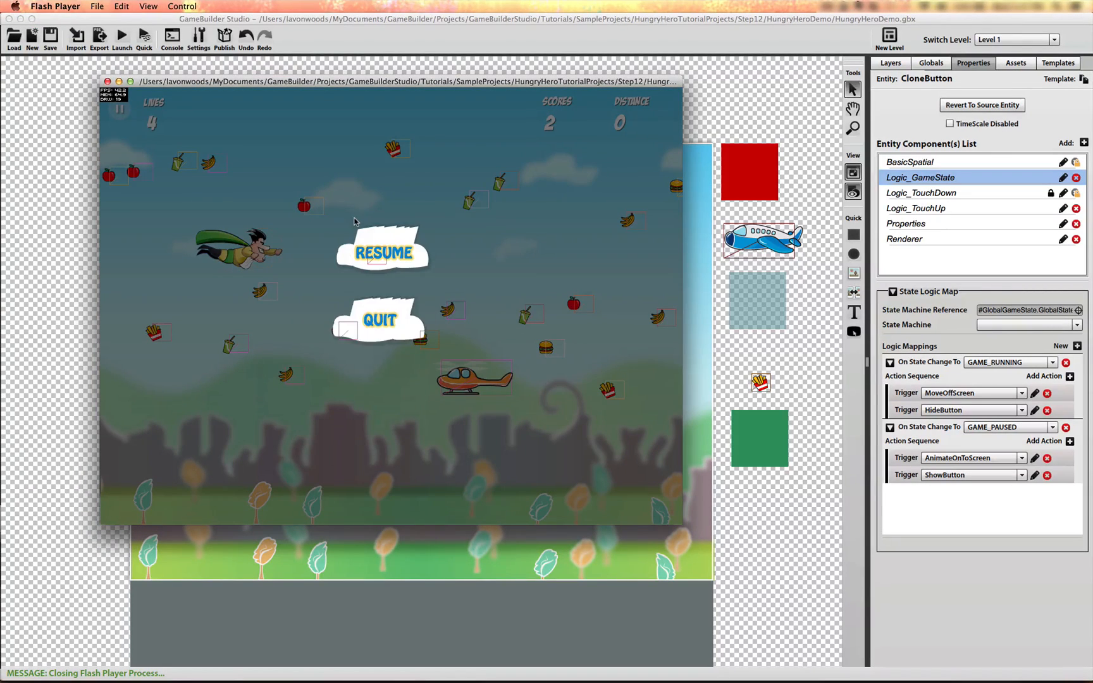
left_click(379, 321)
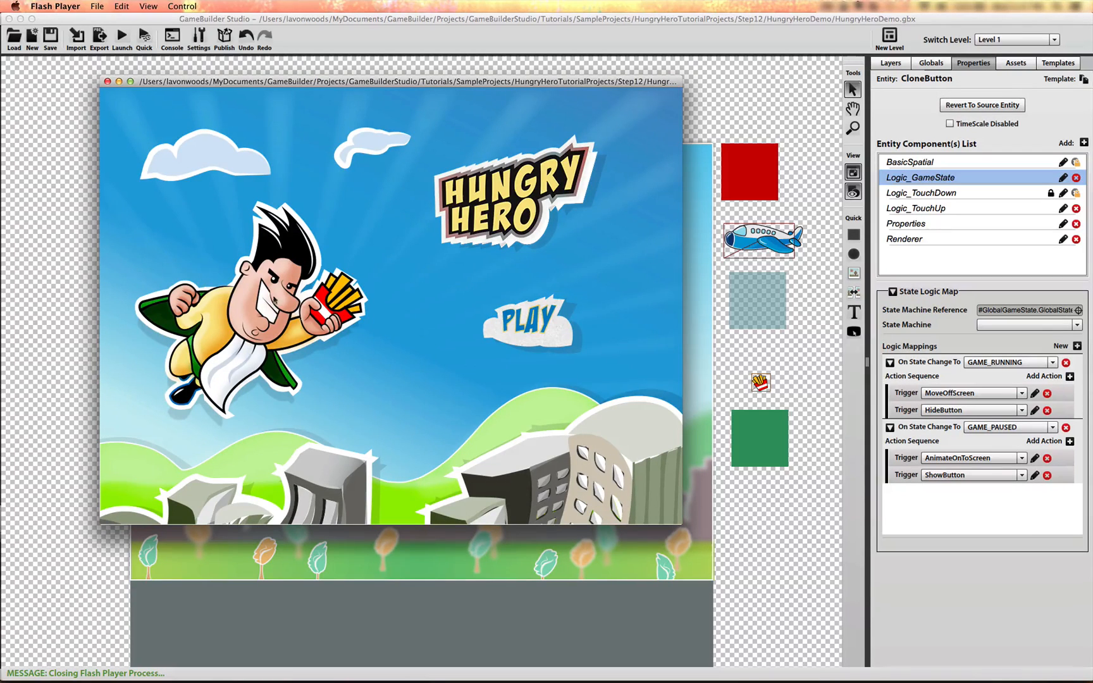
left_click(107, 82)
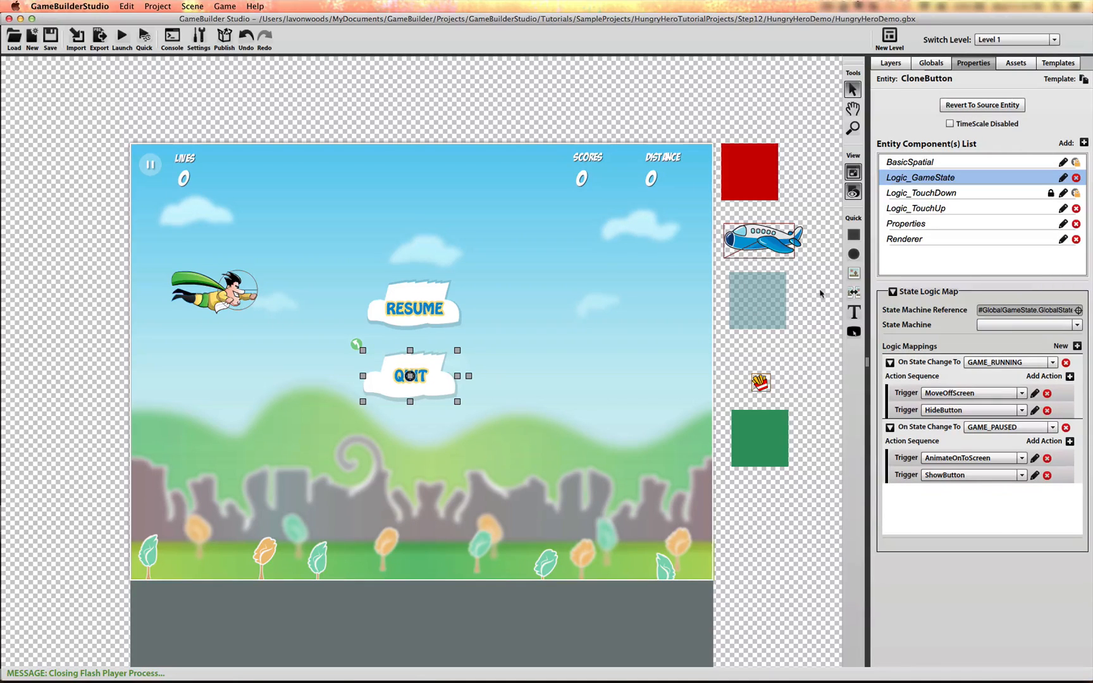
Step: Add a Change Level action after ChangeToMainMenu in CloneButton's Logic_TouchUp rule
left_click(930, 209)
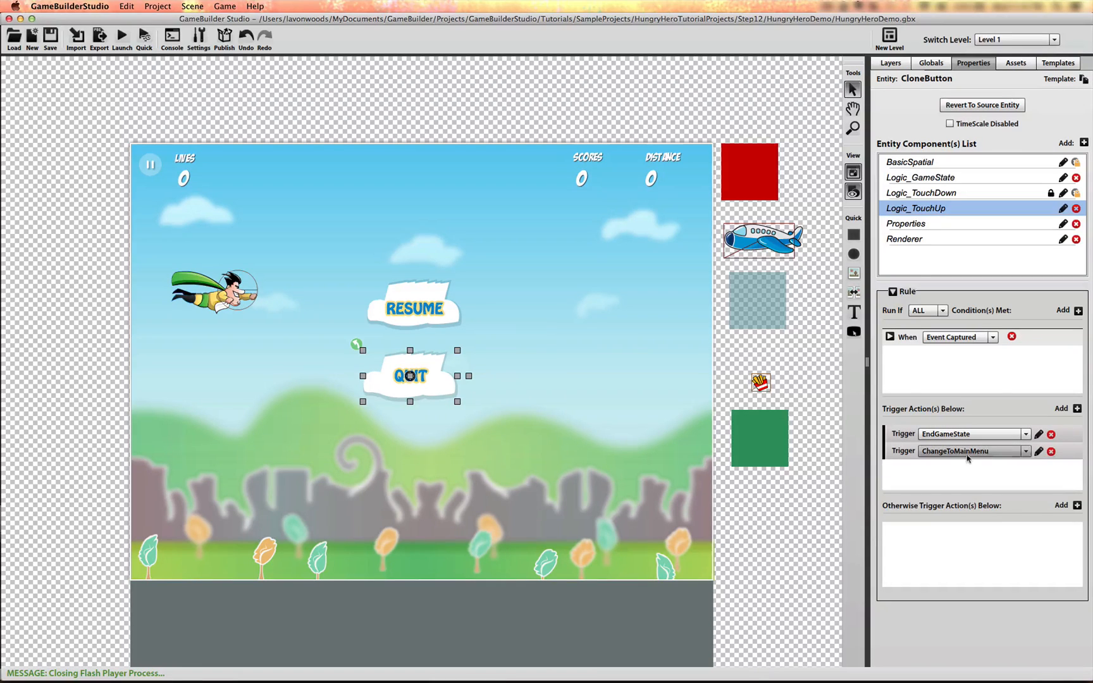
left_click(1077, 408)
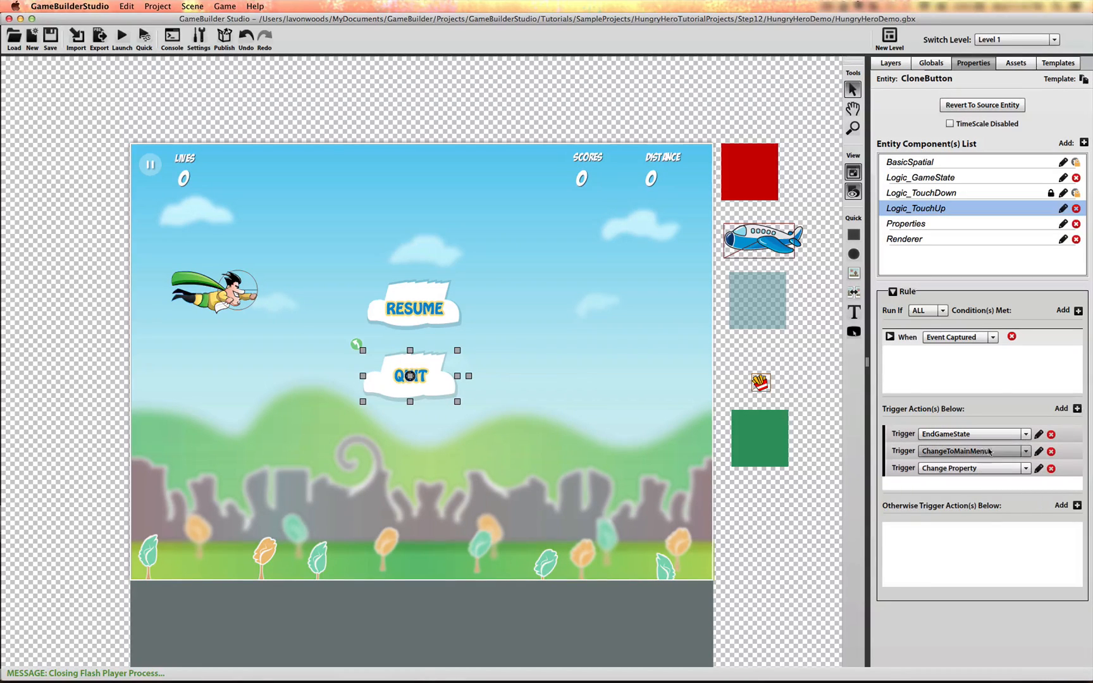
left_click(1025, 469)
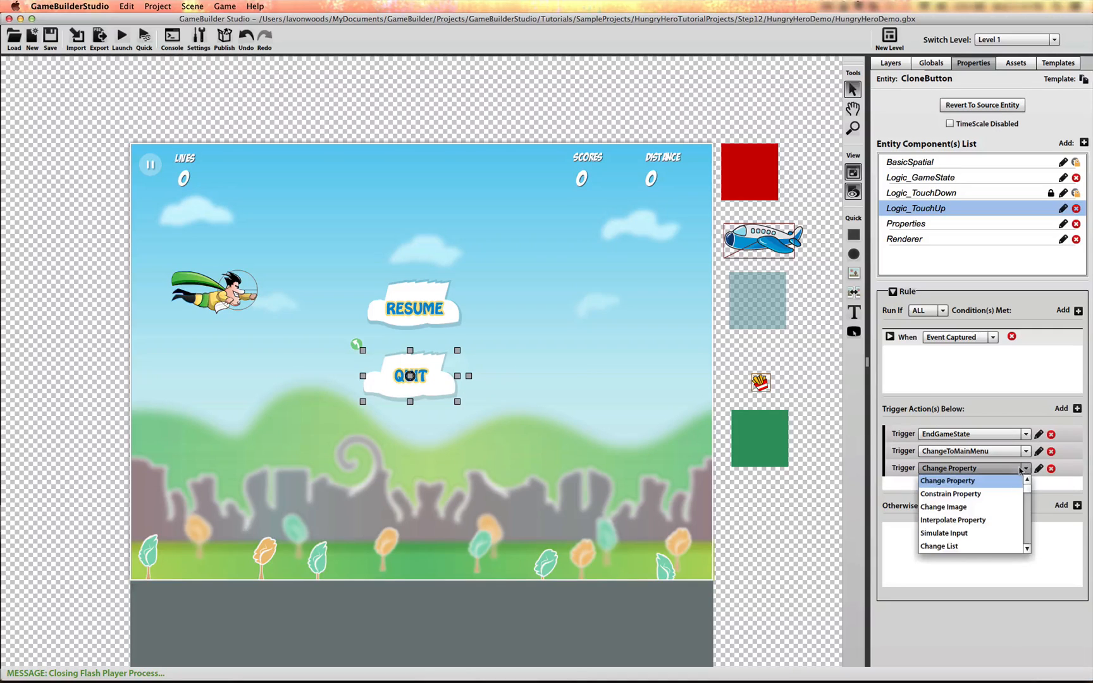
scroll(978, 530, "down", 10)
scroll(977, 530, "up", 4)
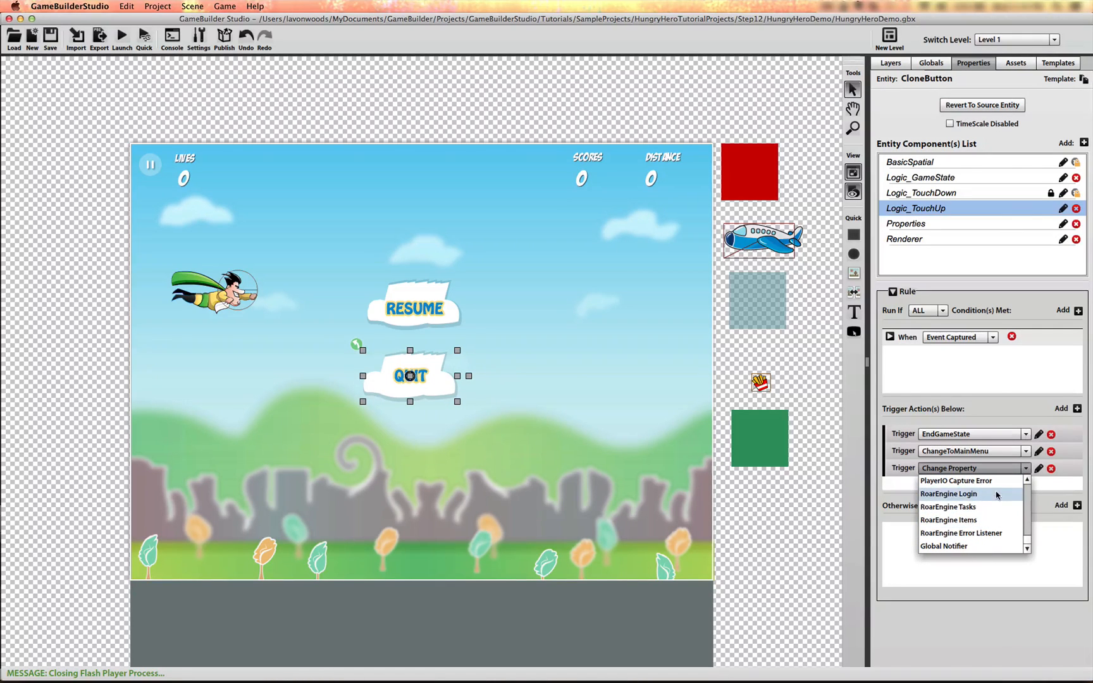
scroll(990, 505, "up", 5)
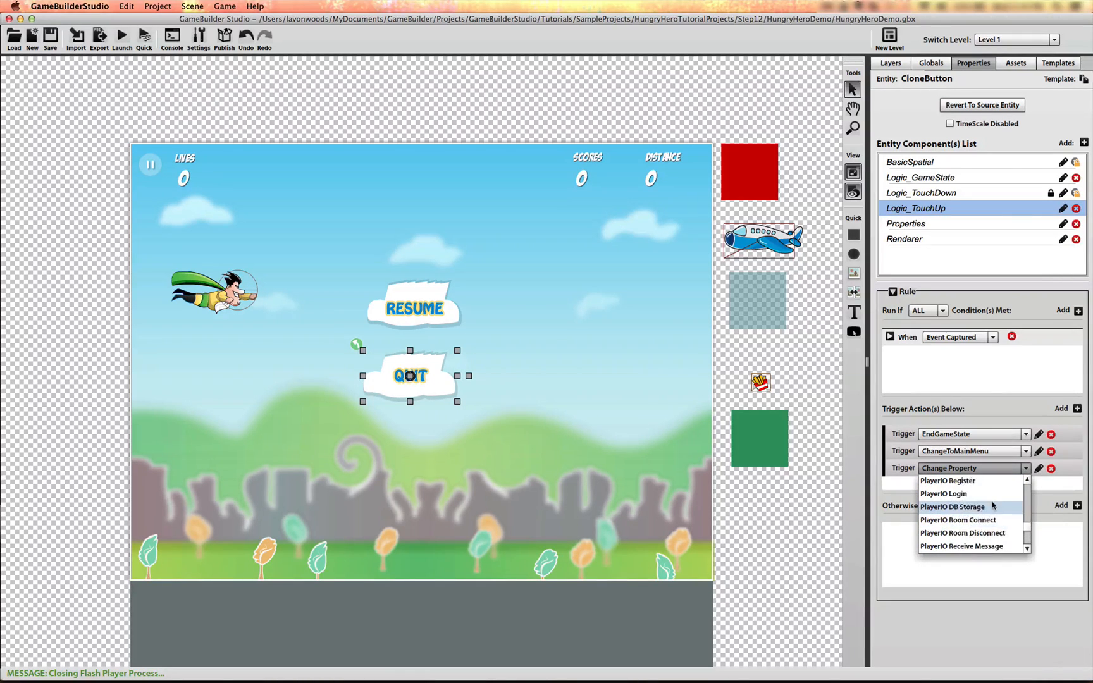
left_click(983, 499)
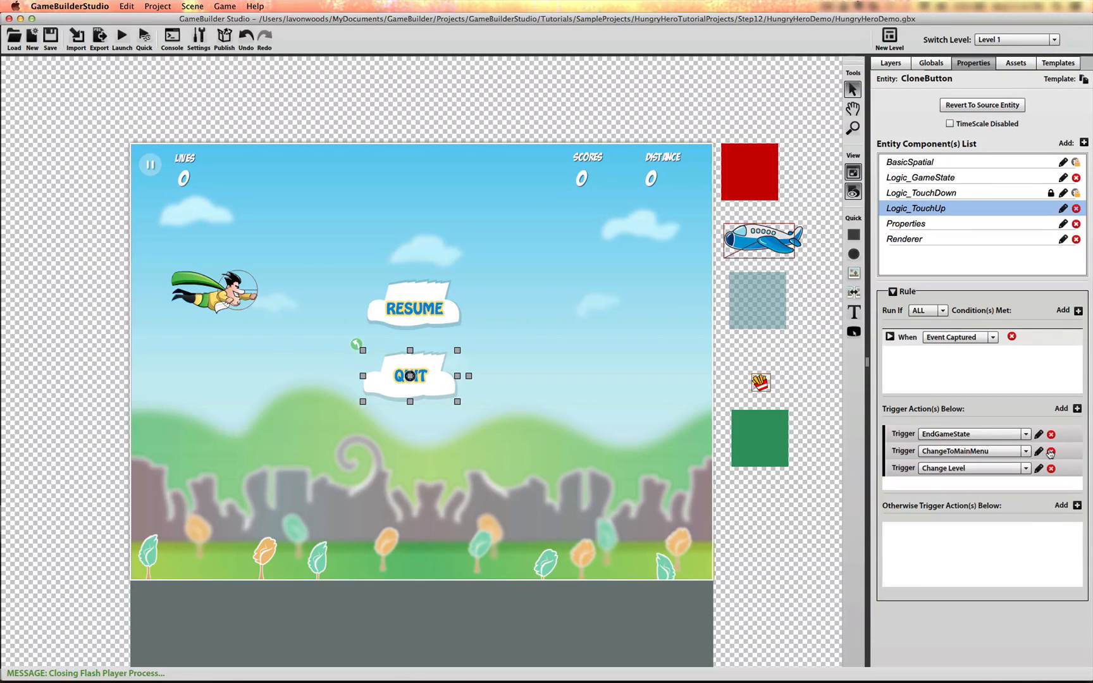
Step: Replace the ChangeToMainMenu action with Un-Pause Game in CloneButton's Logic_TouchUp rule
left_click(987, 452)
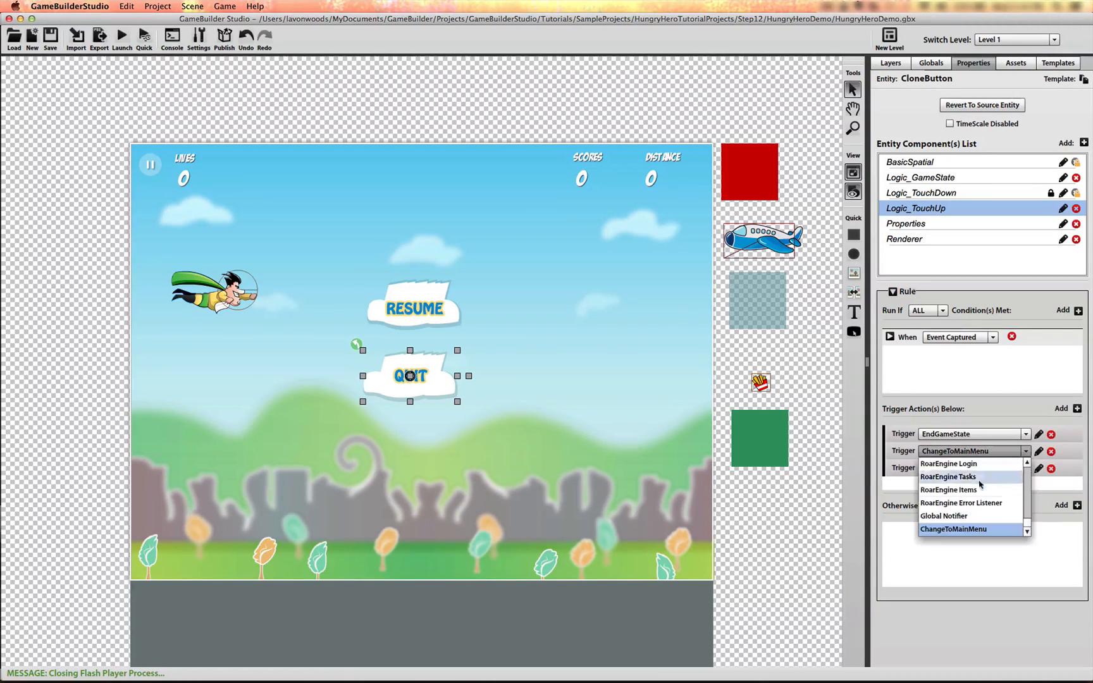
scroll(979, 488, "down", 4)
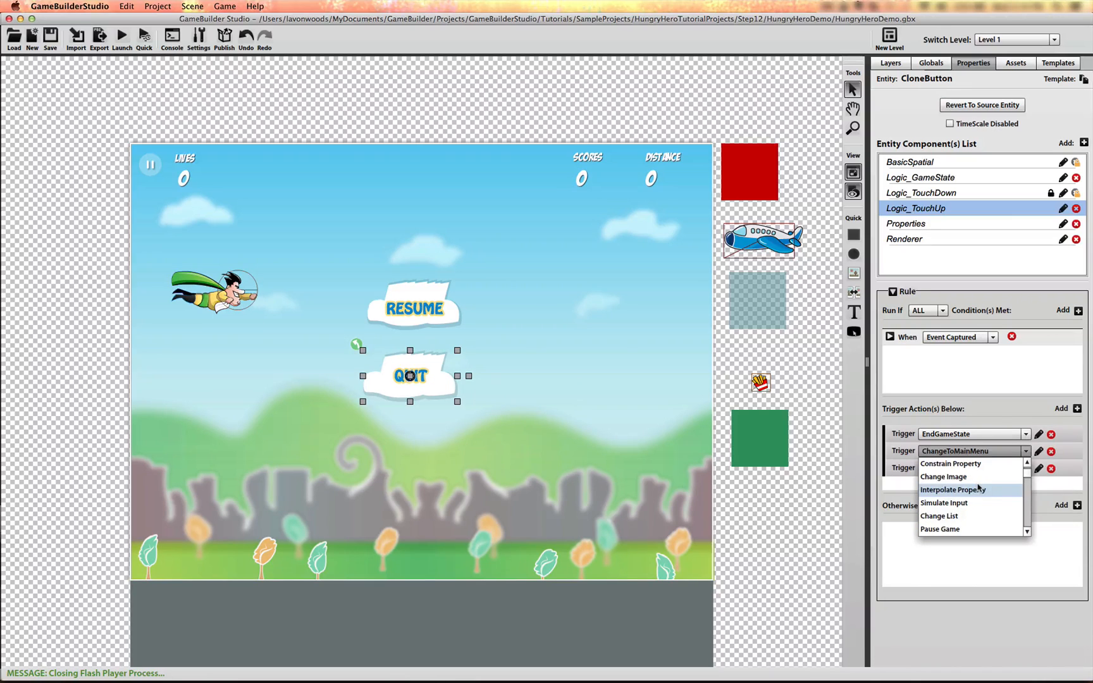
left_click(966, 506)
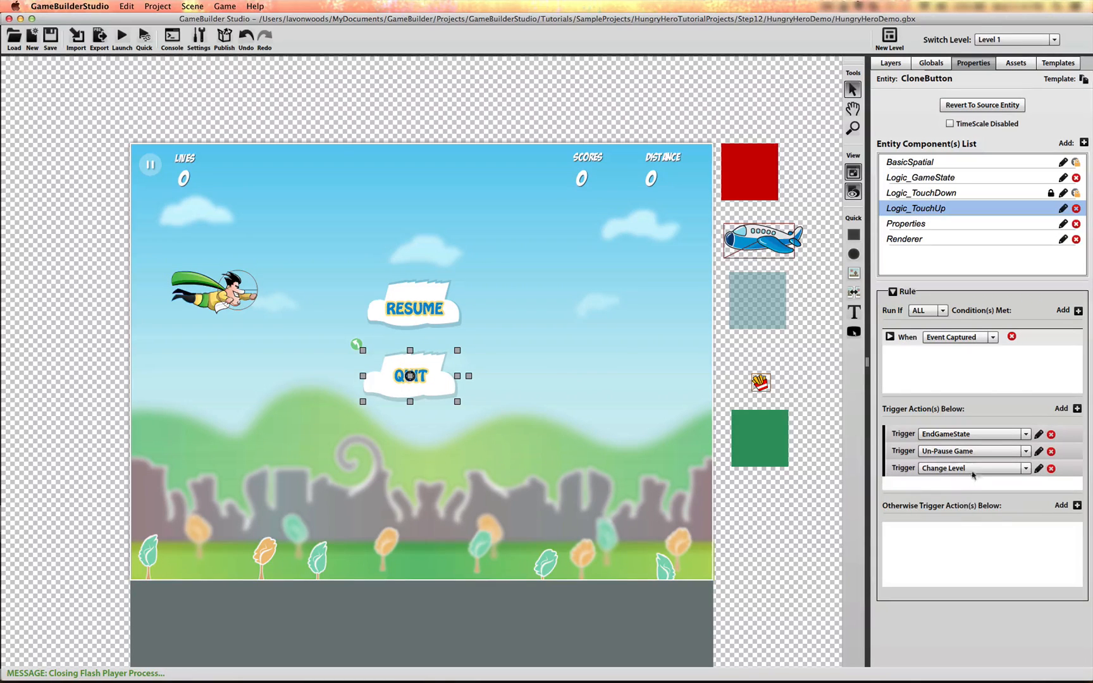
Step: Set the Change Level action in the Quit button's Logic_TouchUp rule to change to Level 0
left_click(1039, 470)
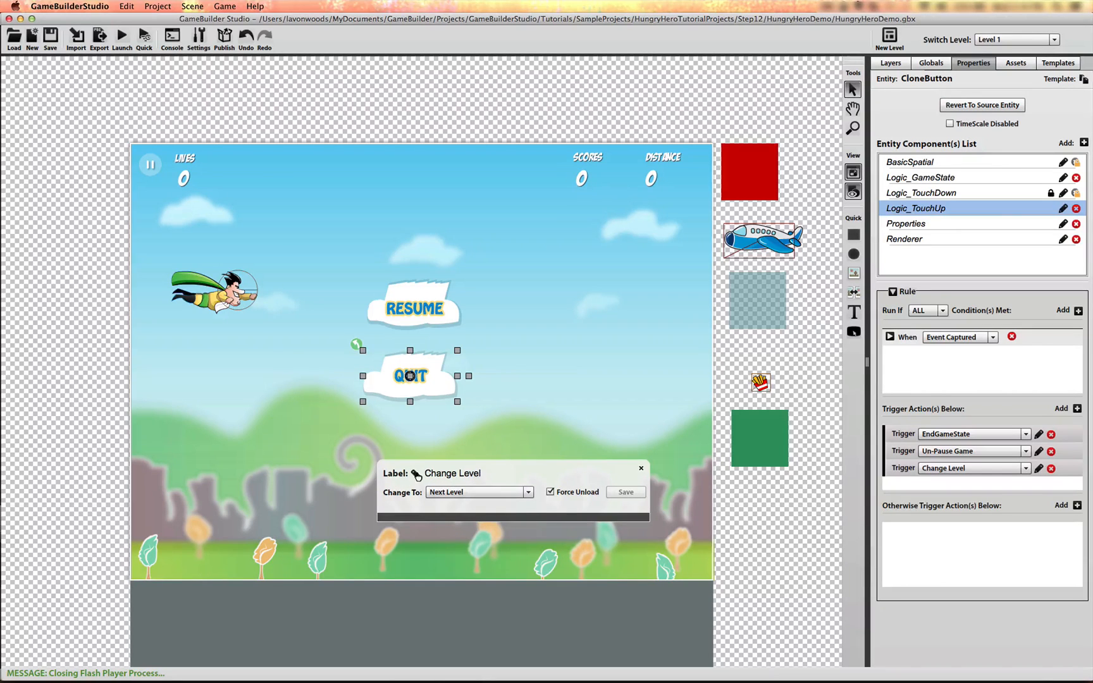
left_click(465, 493)
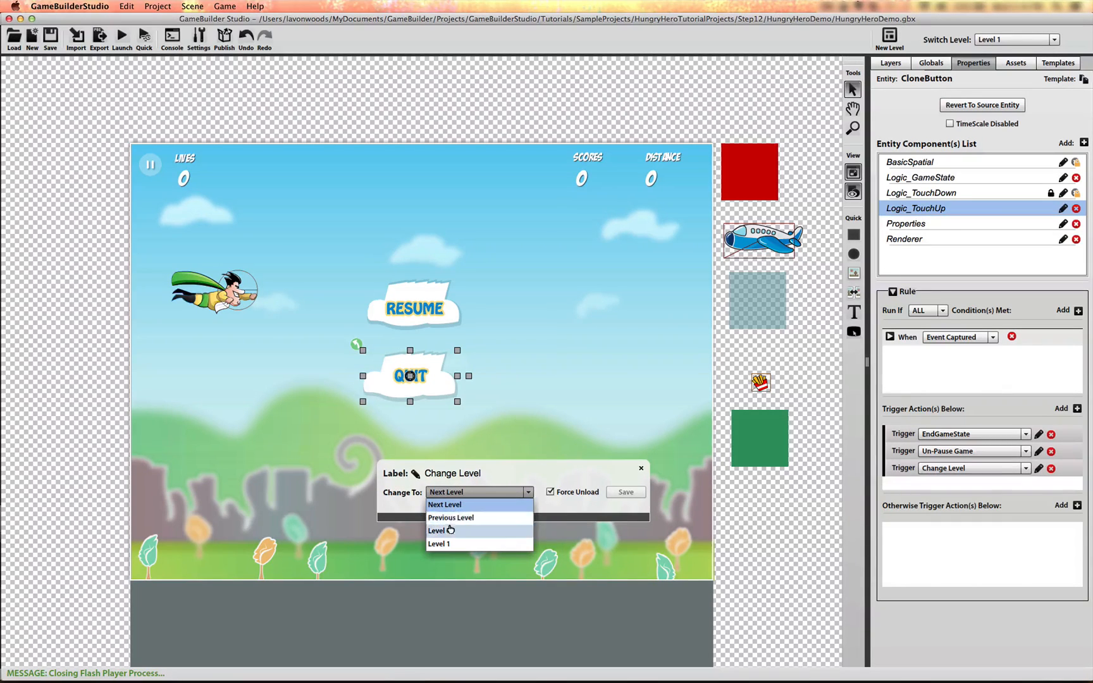
left_click(439, 544)
left_click(626, 493)
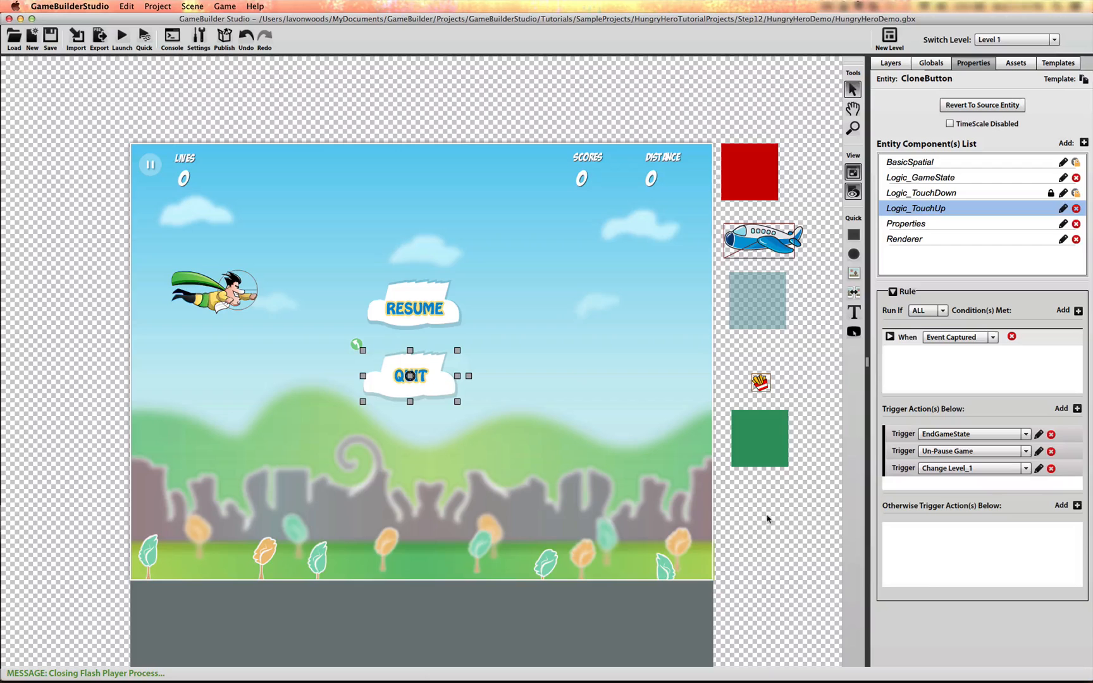
Step: Test-run the level, pause and quit to the main menu, start playing again, and close the preview
left_click(144, 38)
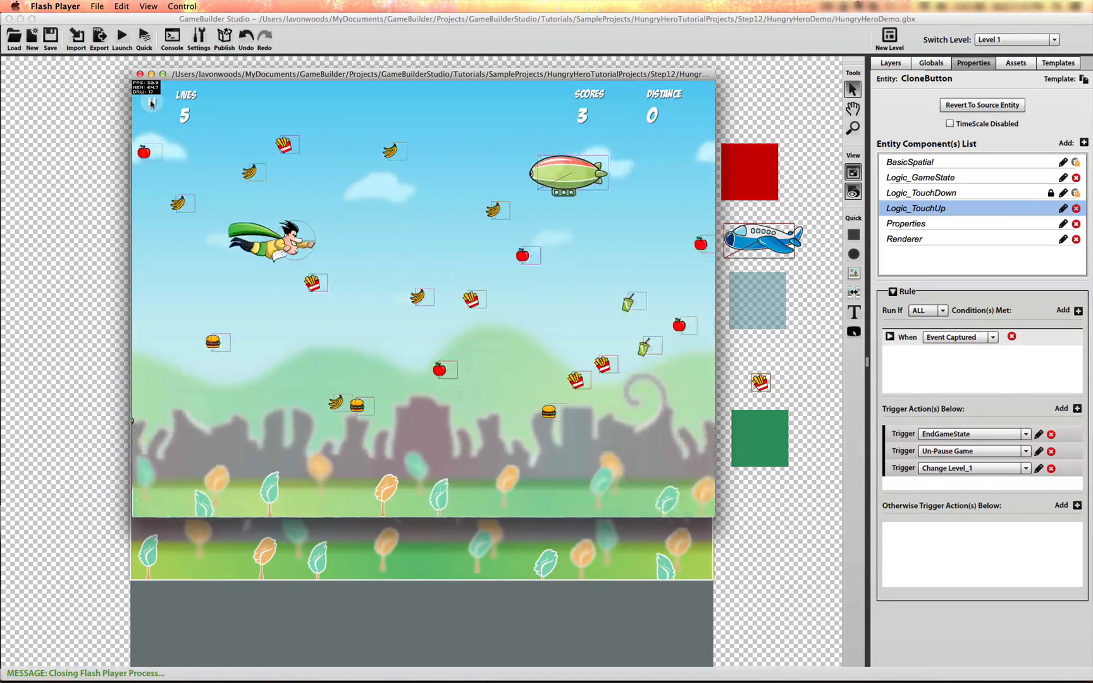
left_click(152, 101)
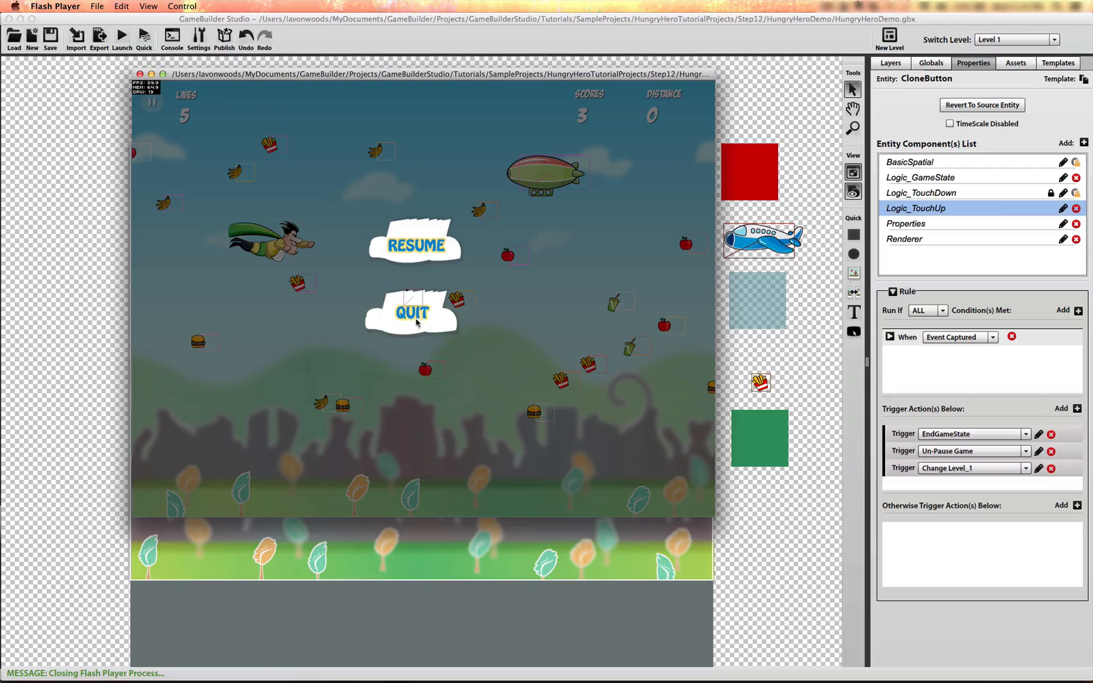
left_click(415, 320)
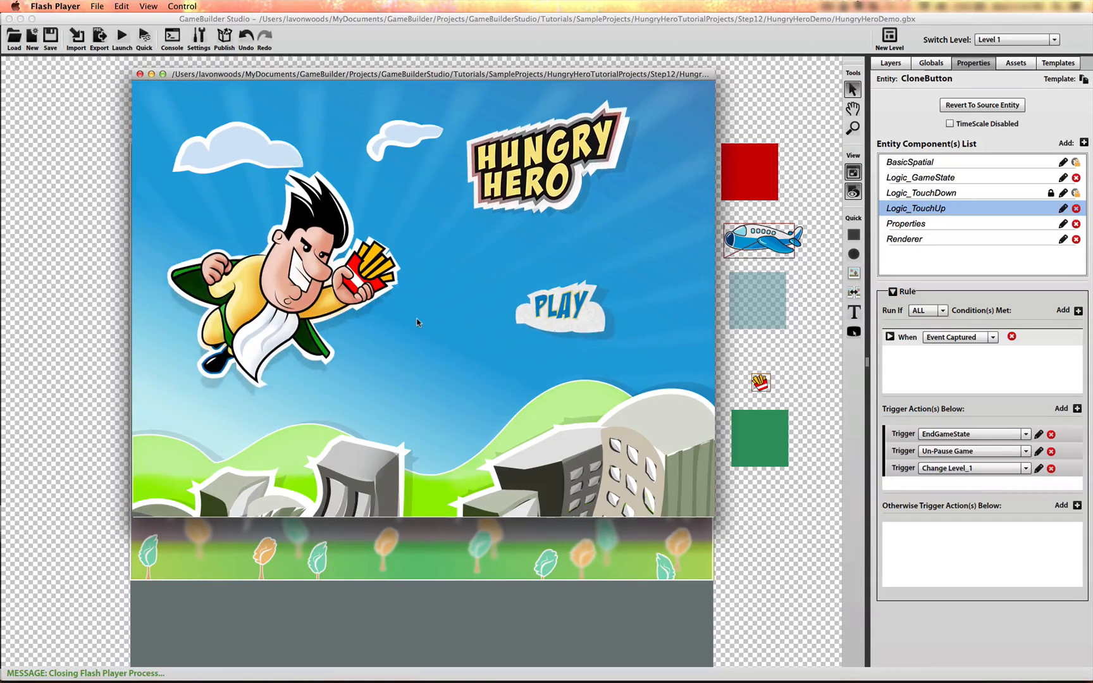
left_click(563, 317)
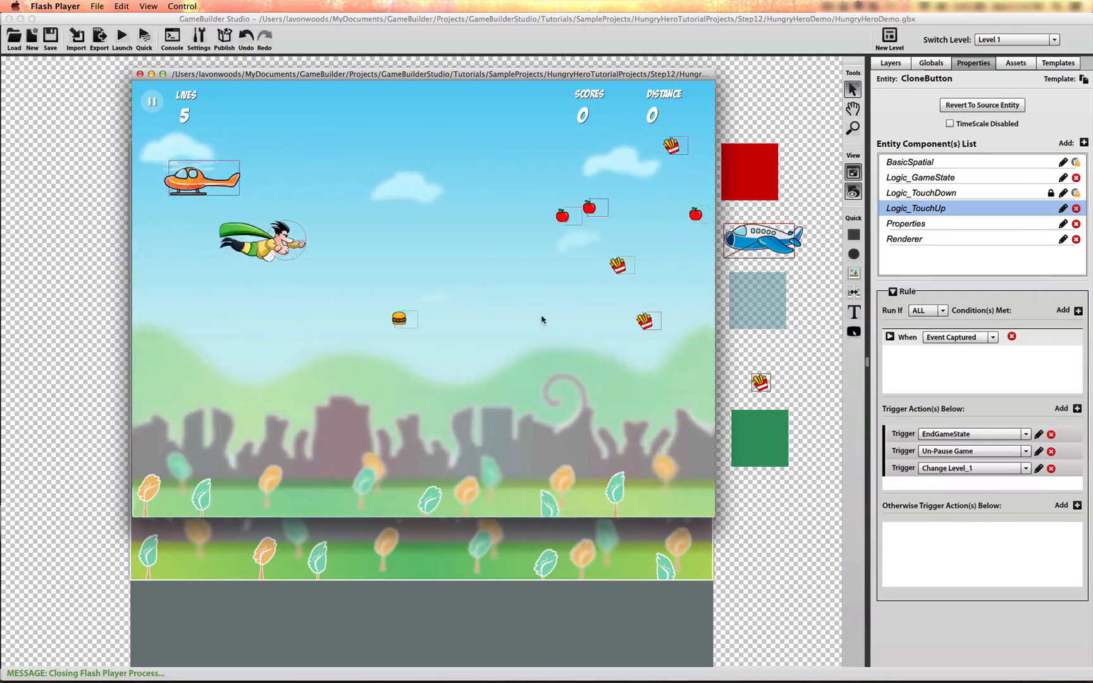
left_click(140, 74)
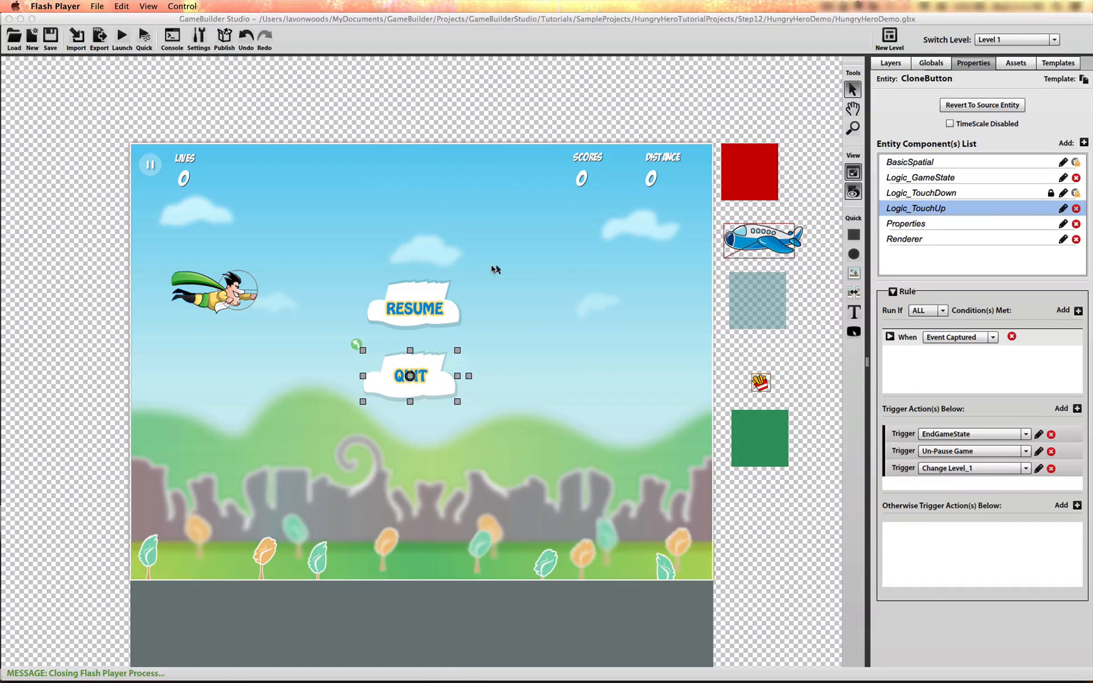
Step: Copy and paste the Resume button, and place the copy above the original at about X 494, Y 149
left_click(421, 303)
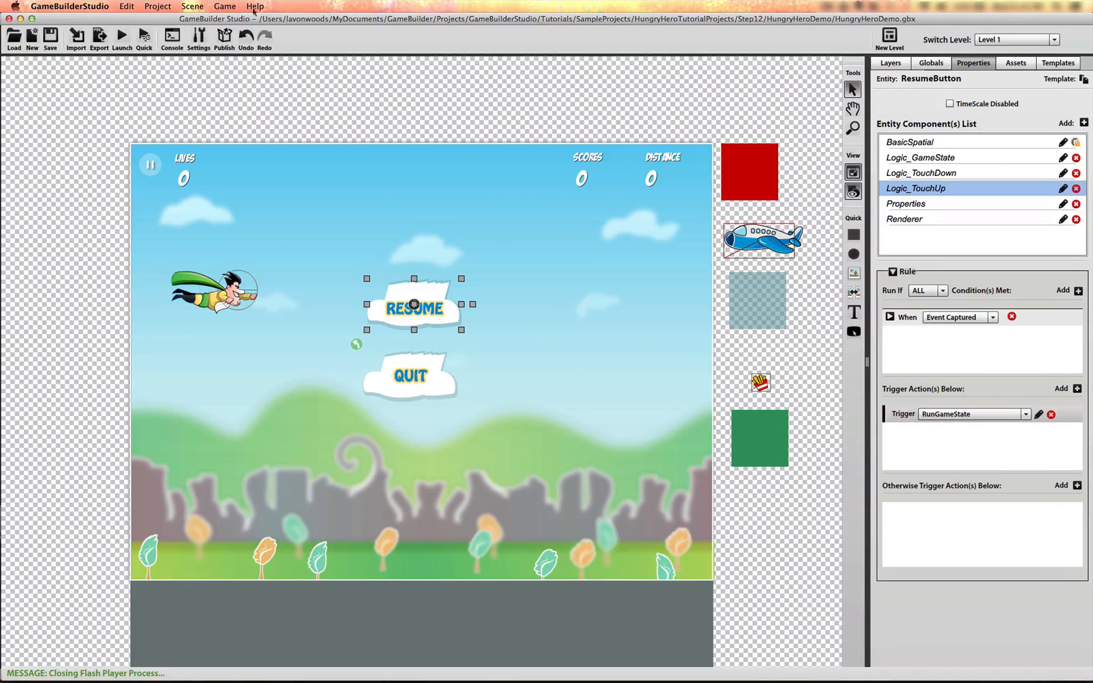
left_click(215, 6)
mouse_move(201, 6)
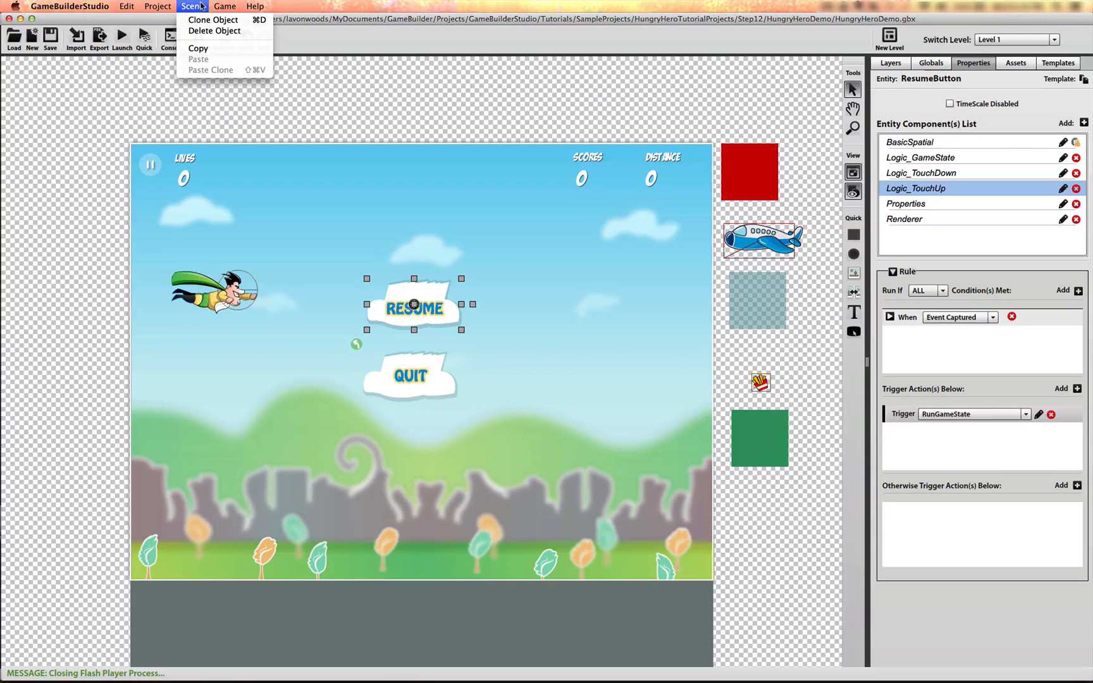
left_click(198, 49)
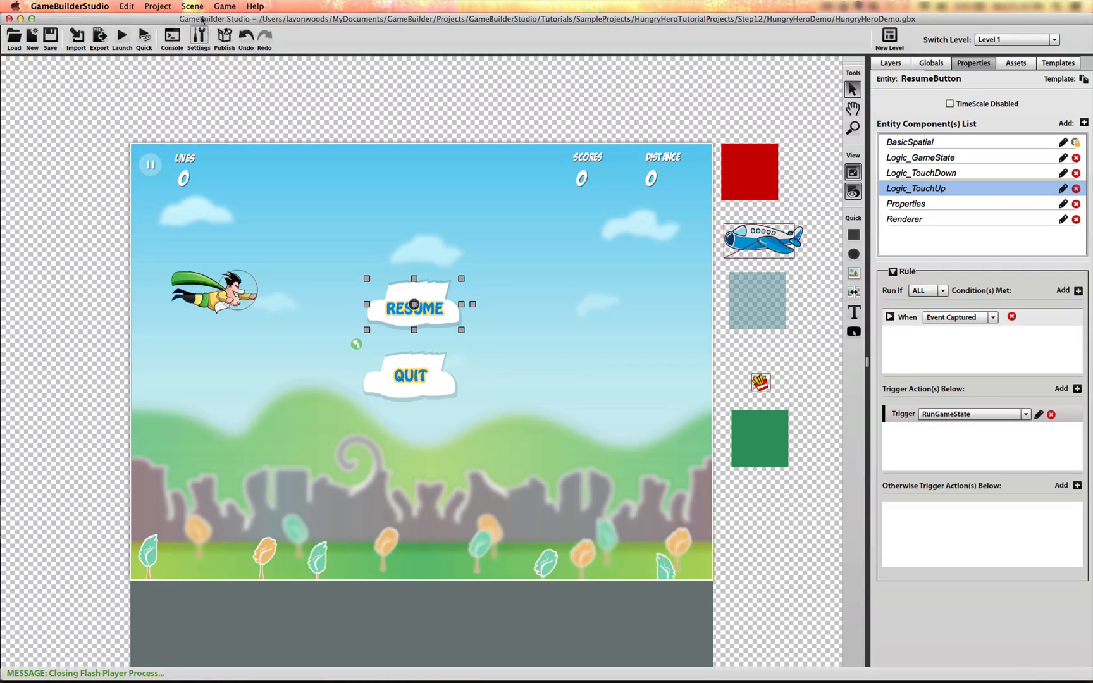
left_click(192, 5)
left_click(203, 60)
left_click_drag(438, 312, 438, 242)
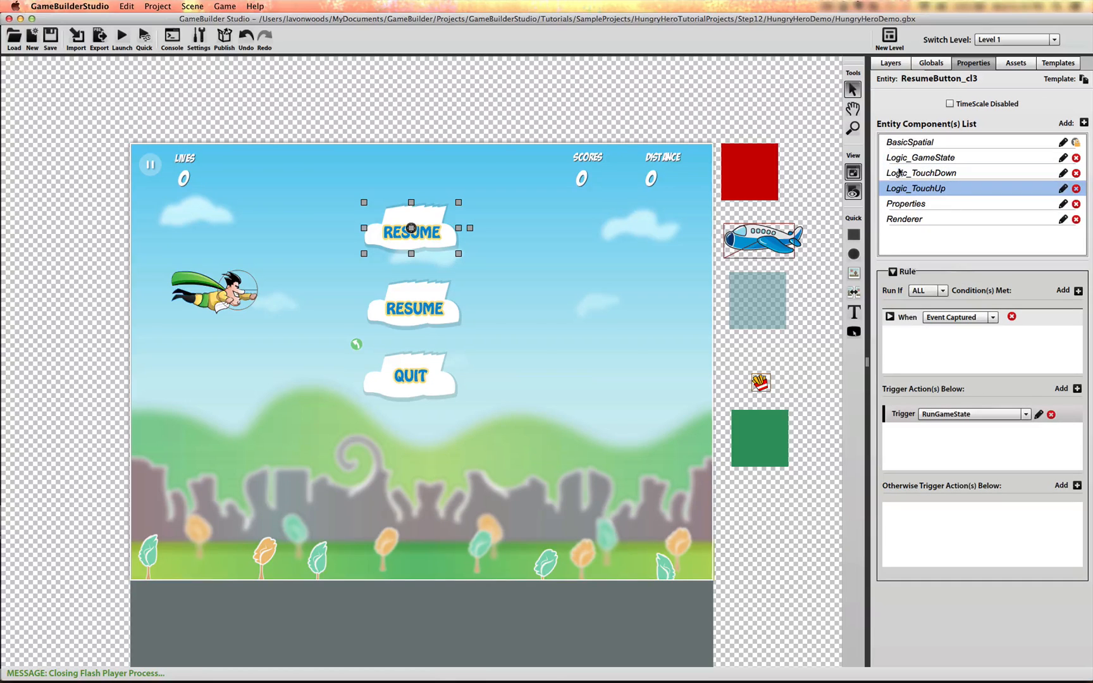
Step: Set the startingYPos property of the copied Resume button to 149
left_click(918, 145)
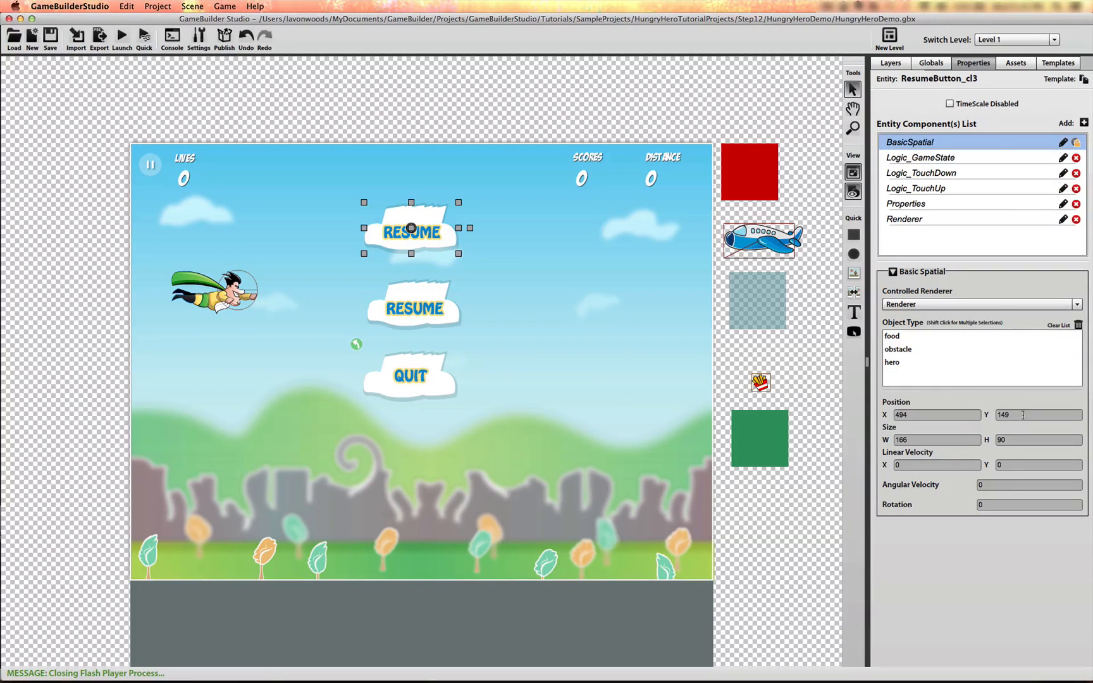
left_click(911, 204)
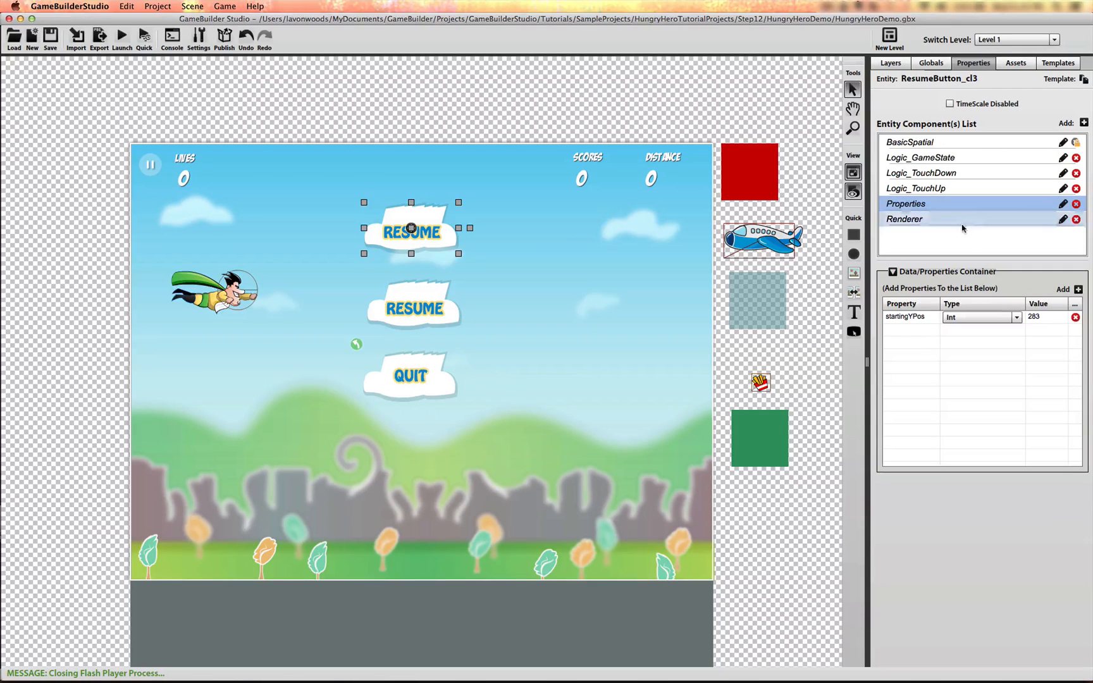
double_click(1036, 317)
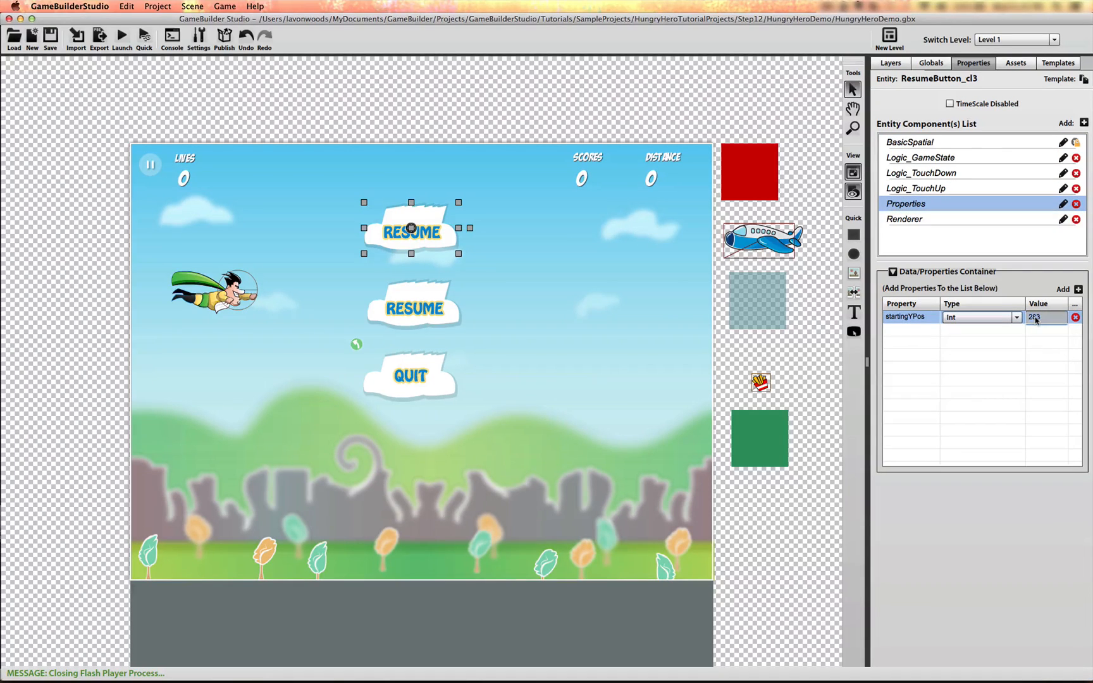
type("149")
key("Return")
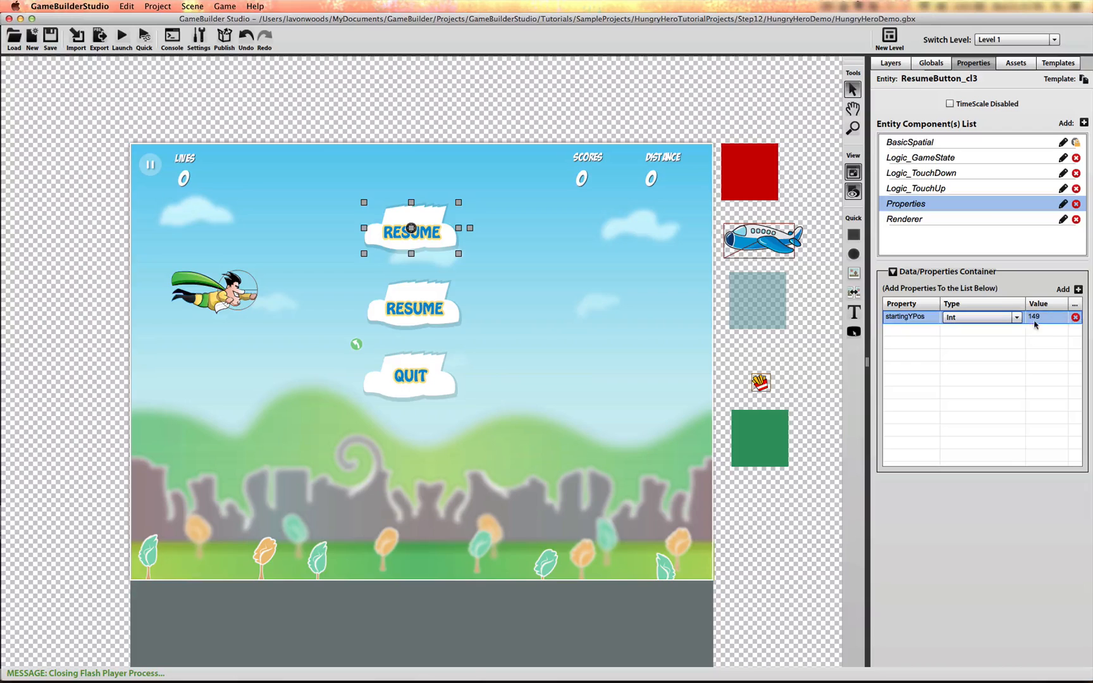
Step: Replace the copied Resume button's Renderer component with a Text Renderer component named Renderer
left_click(1077, 219)
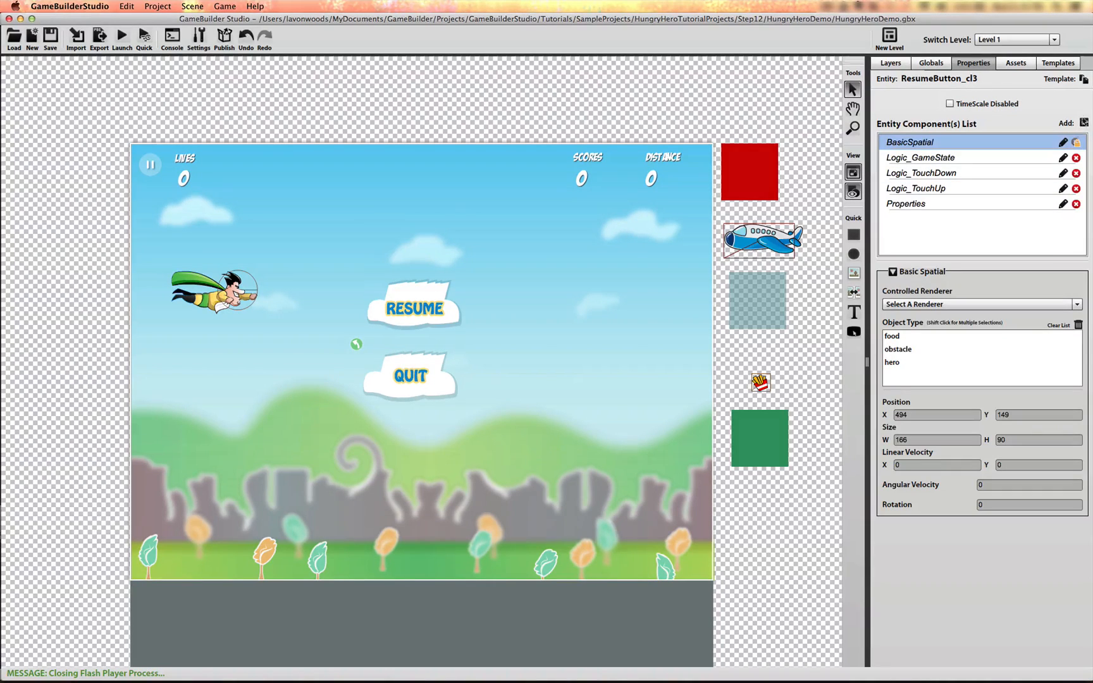
left_click(1083, 123)
left_click(464, 235)
type("tex")
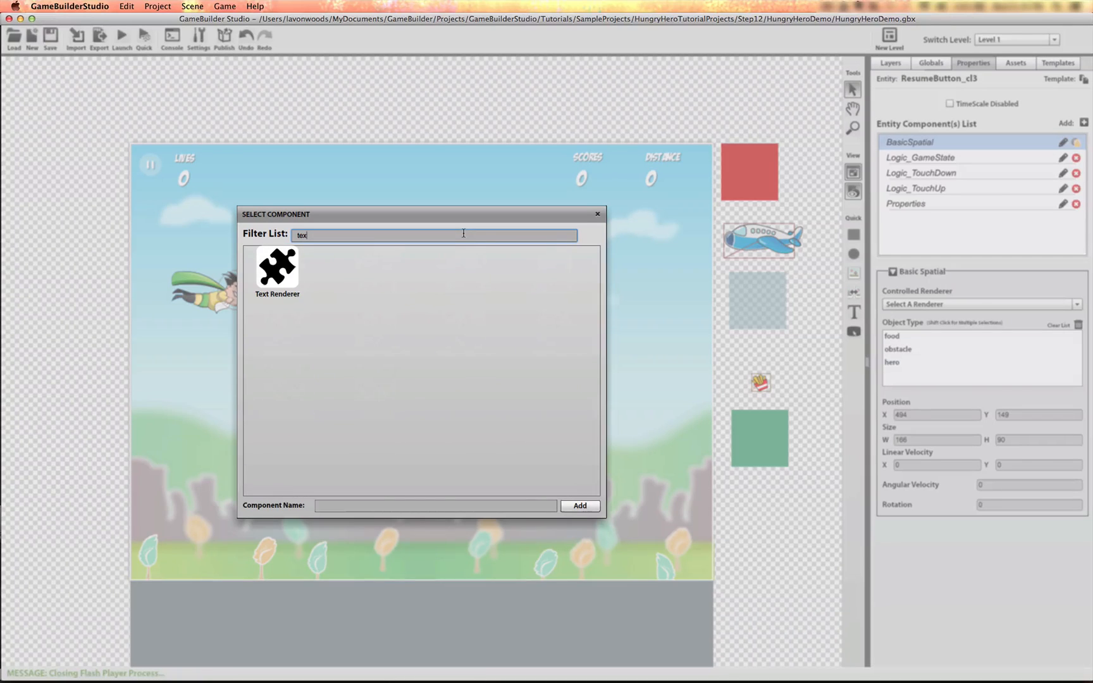
left_click(277, 269)
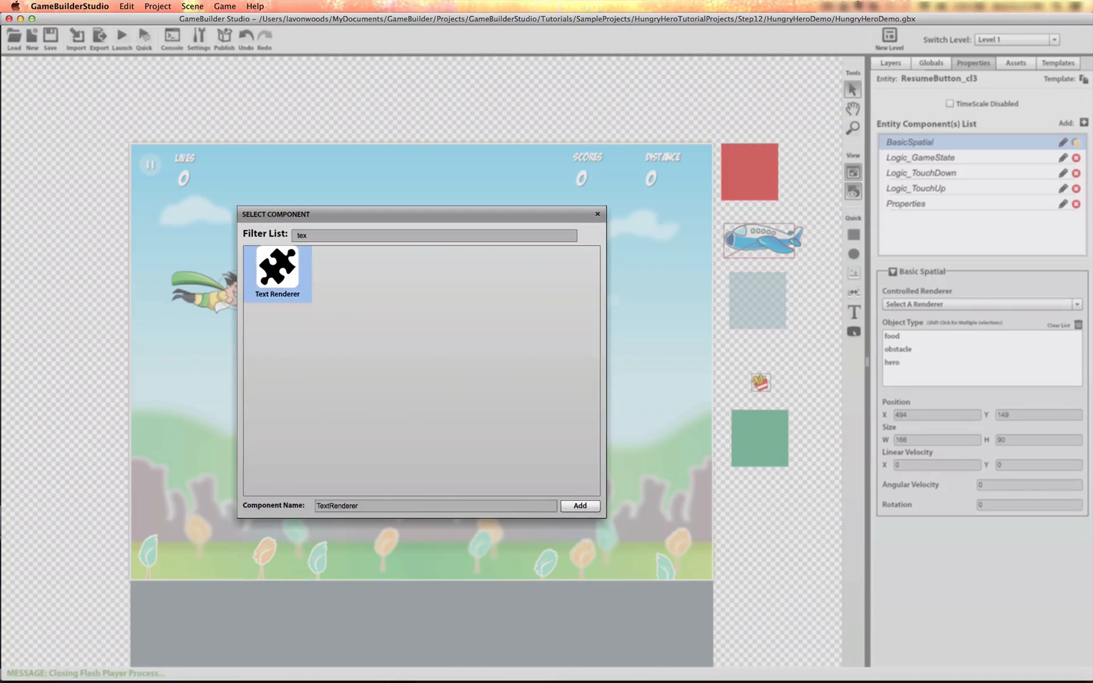
left_click(579, 506)
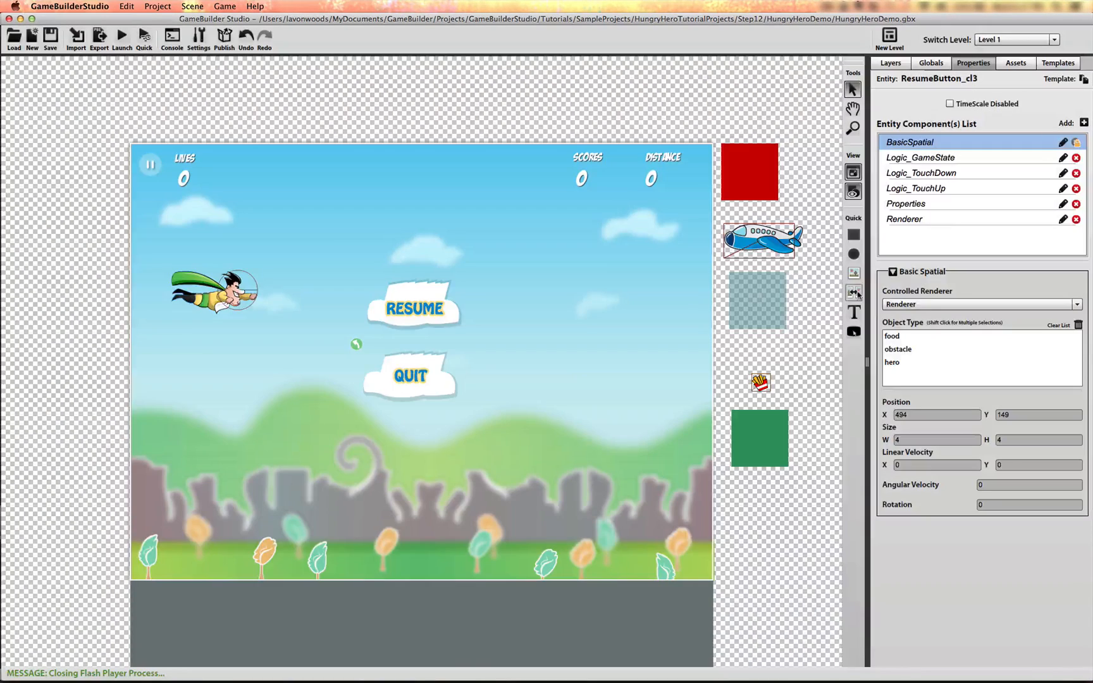
Step: Set the copy's text renderer to the Komika_Axis.fnt font sheet and enter the text GAME PAUSED
left_click(961, 219)
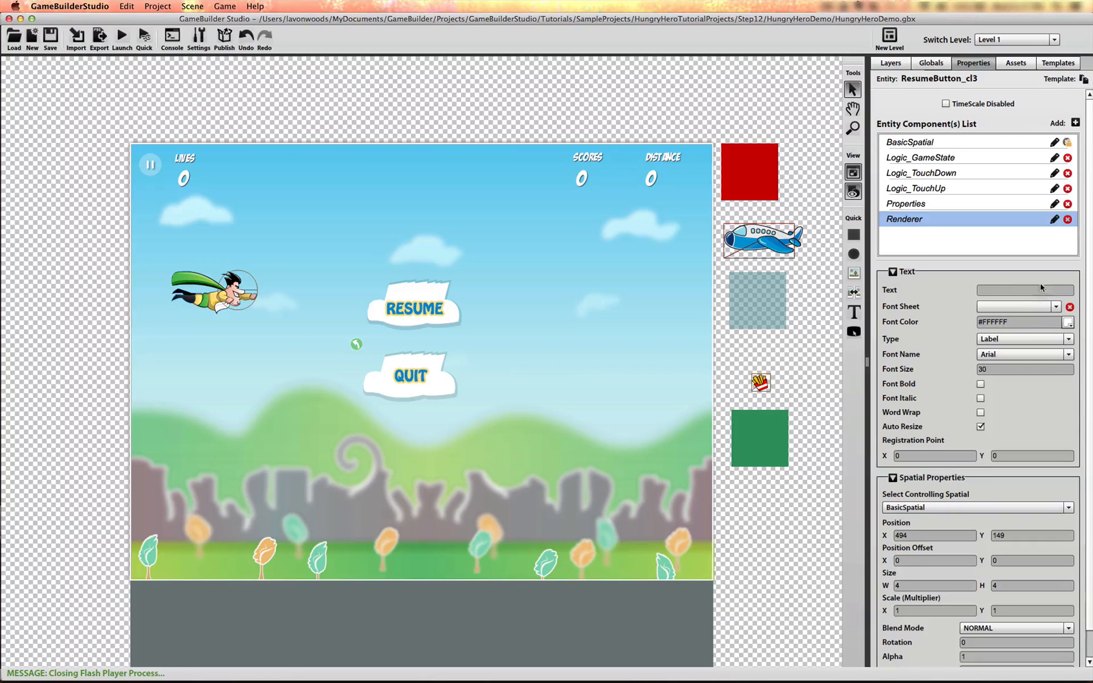
left_click(1046, 308)
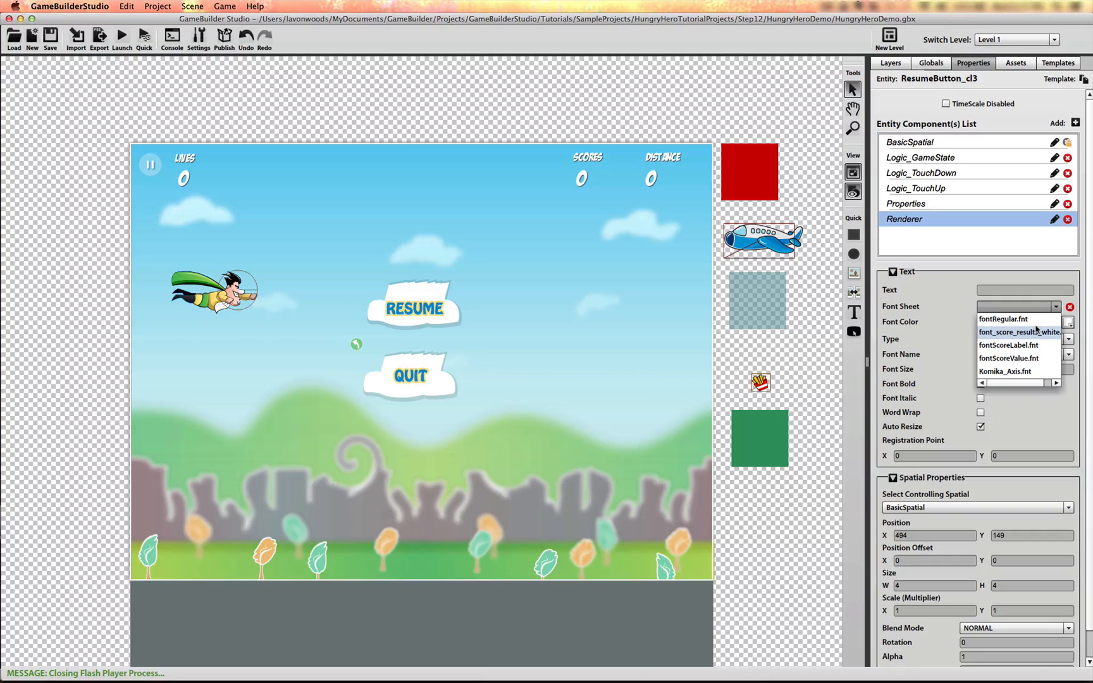
scroll(1035, 340, "right", 2)
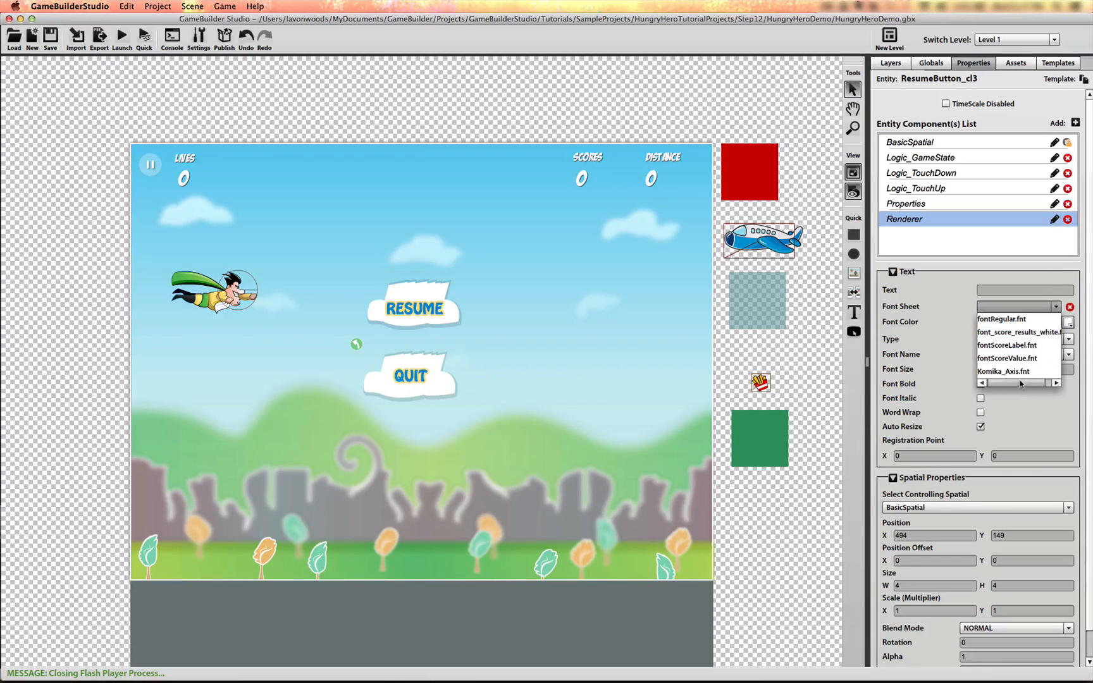
left_click_drag(1018, 381, 1012, 381)
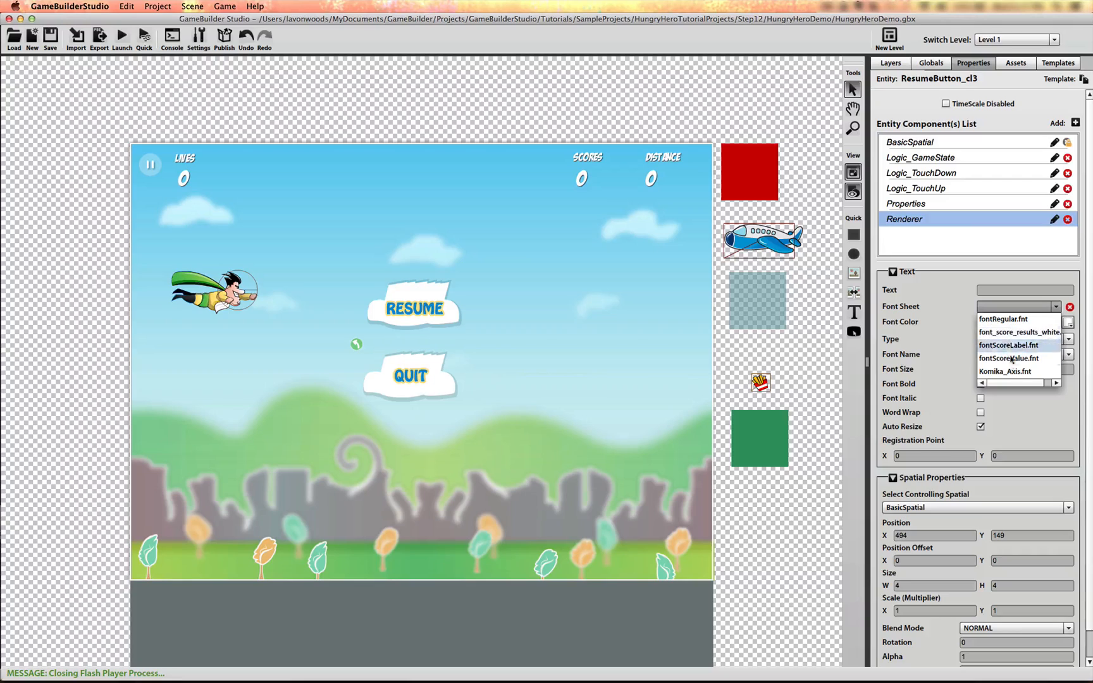
left_click(1009, 372)
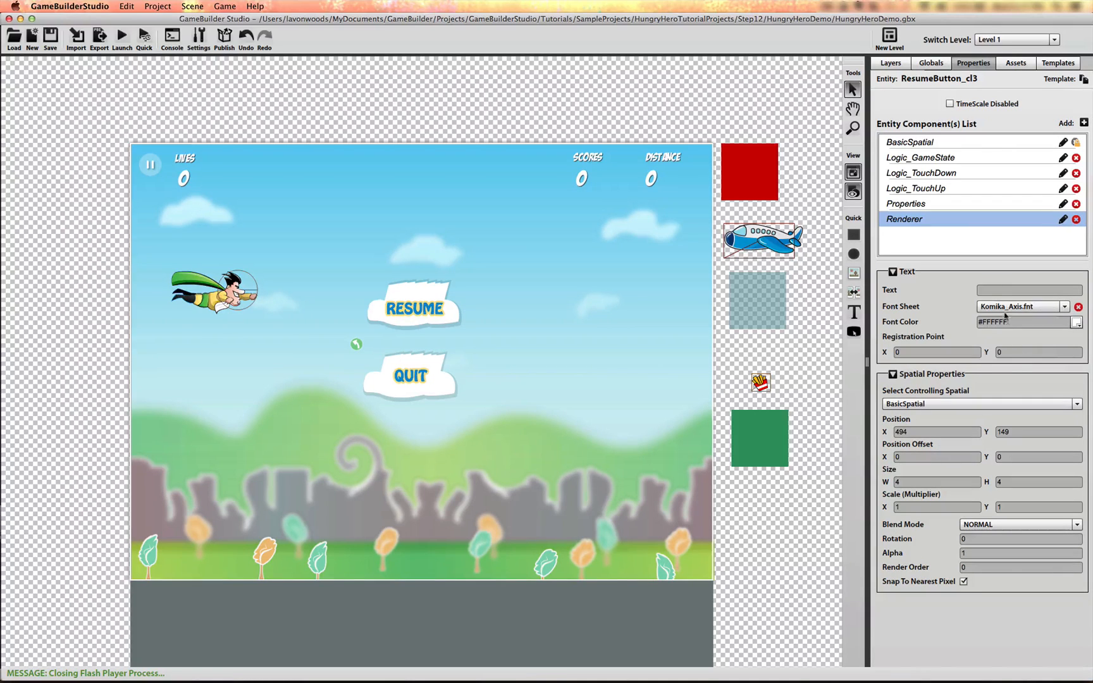
left_click(1006, 288)
type("GA")
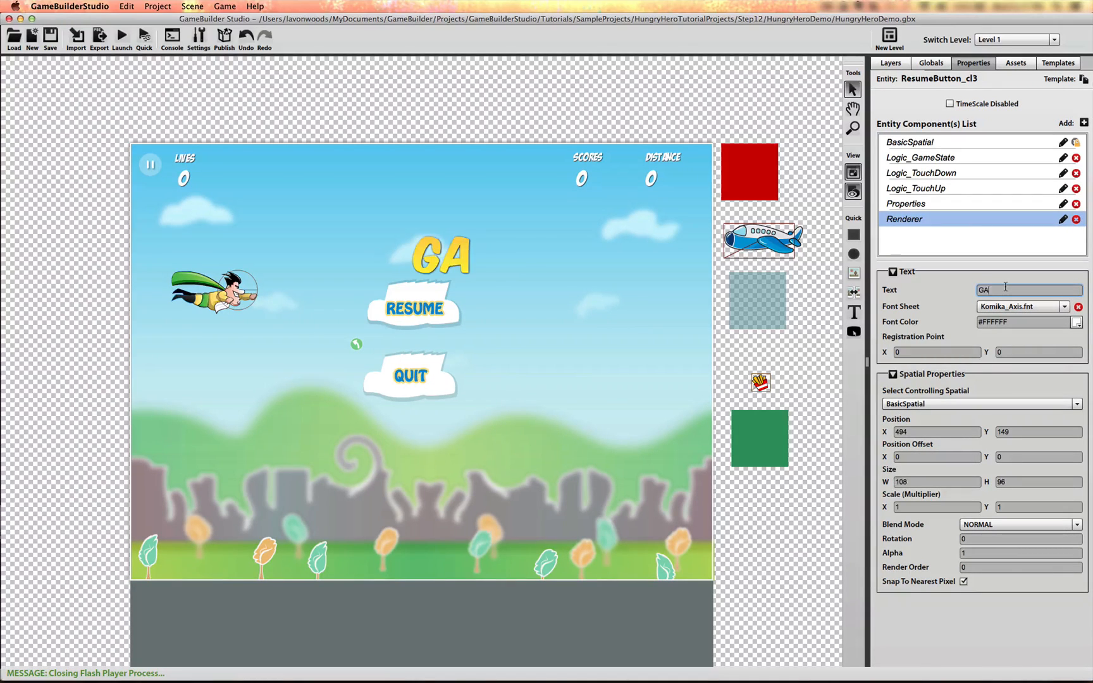
type("ME PAUSED")
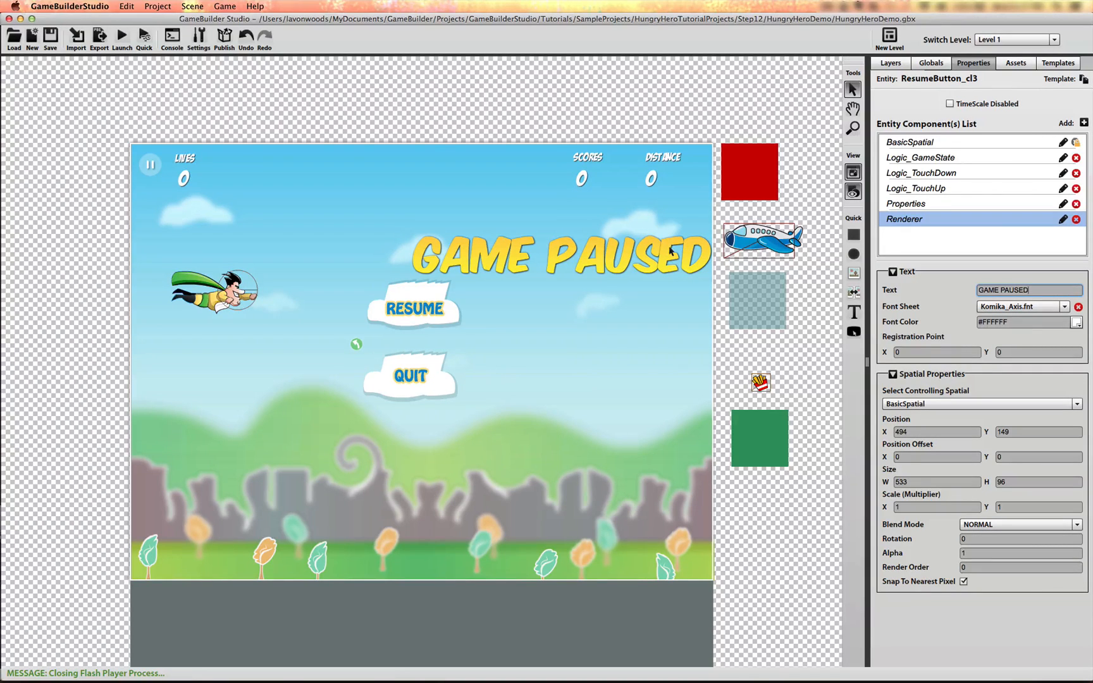
Step: Move the GAME PAUSED text so it sits centred above the Resume button at about X 238, Y 111
left_click_drag(661, 253, 507, 246)
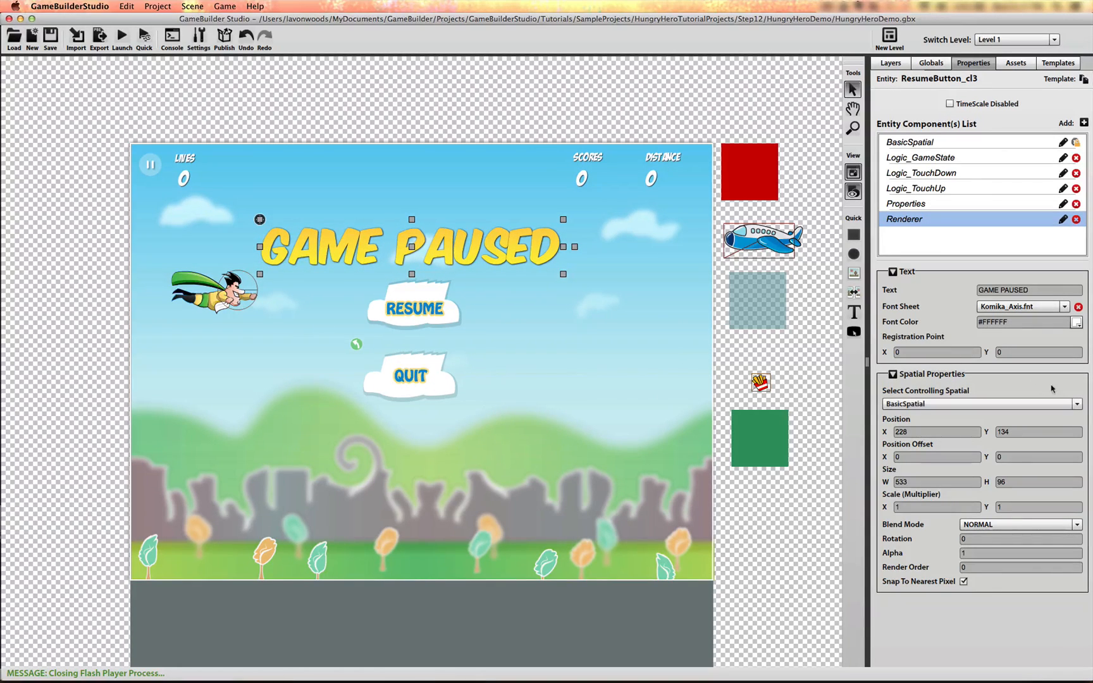
left_click(894, 353)
left_click_drag(486, 250, 492, 235)
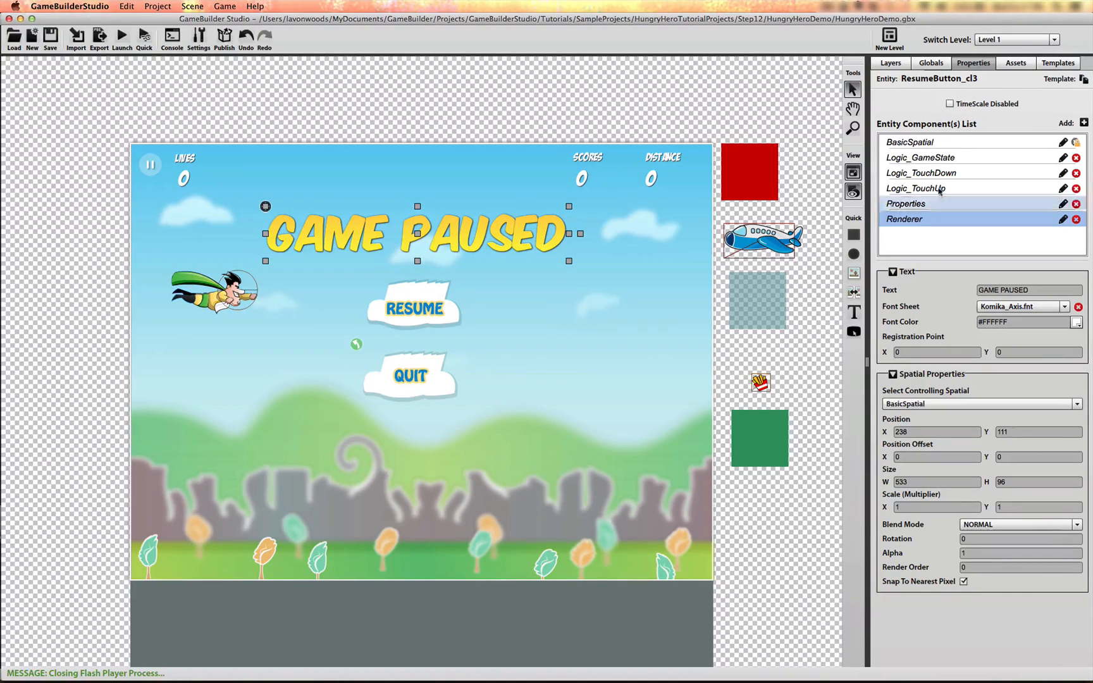
Step: Set the GAME PAUSED text's startingYPos property to 111
left_click(950, 204)
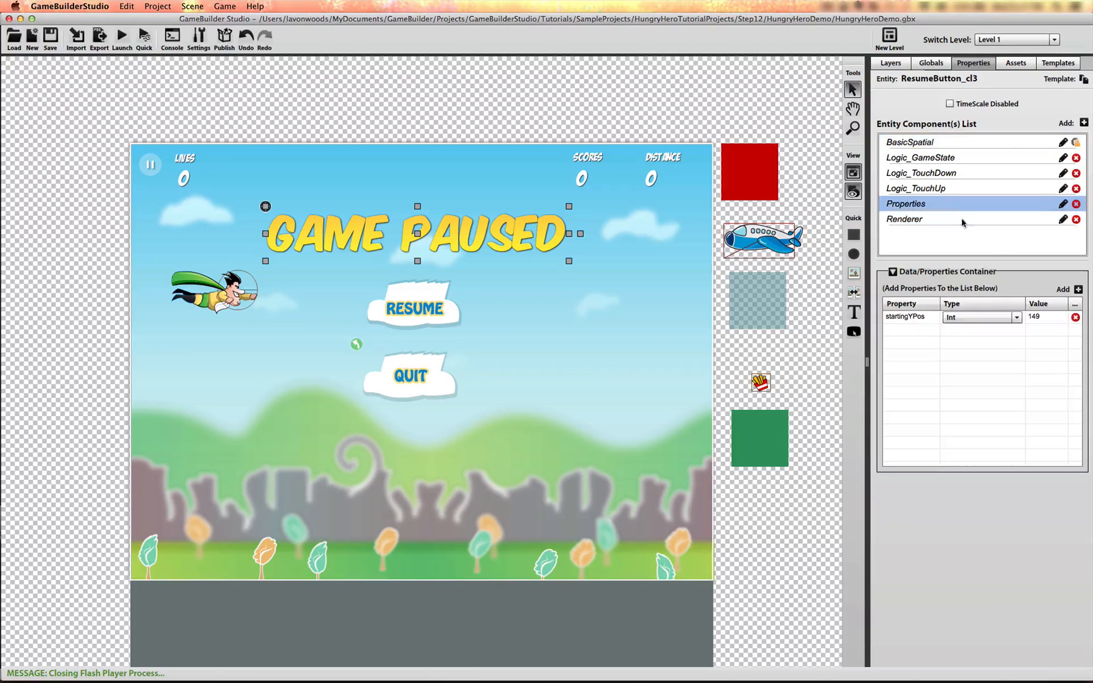
left_click(1031, 318)
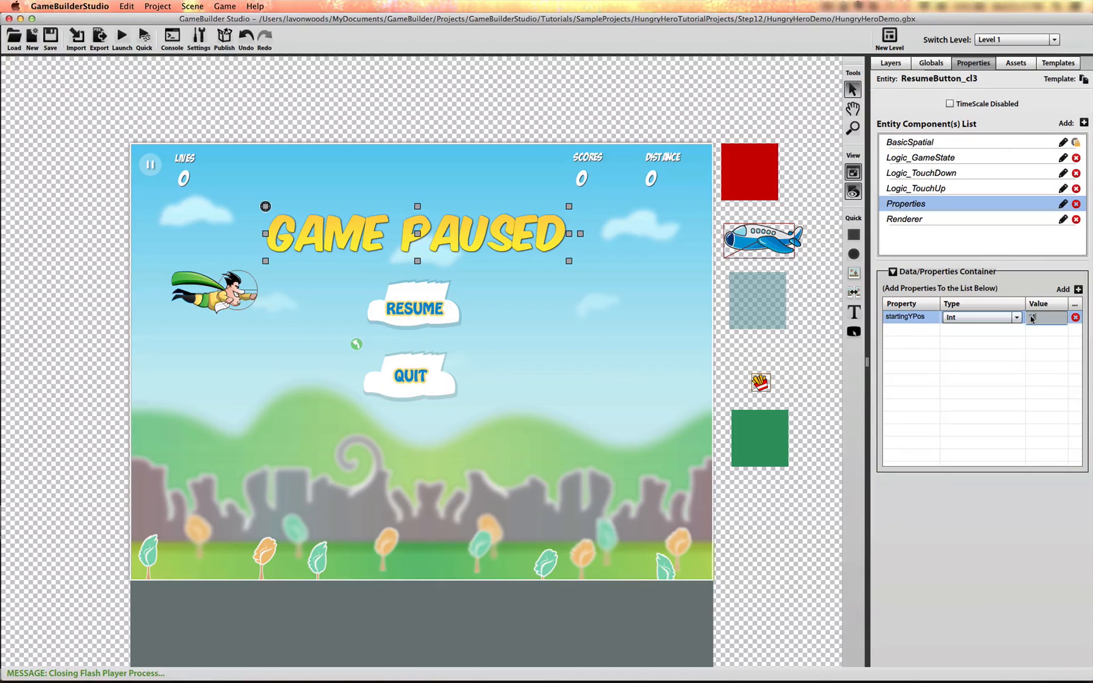
key("Return")
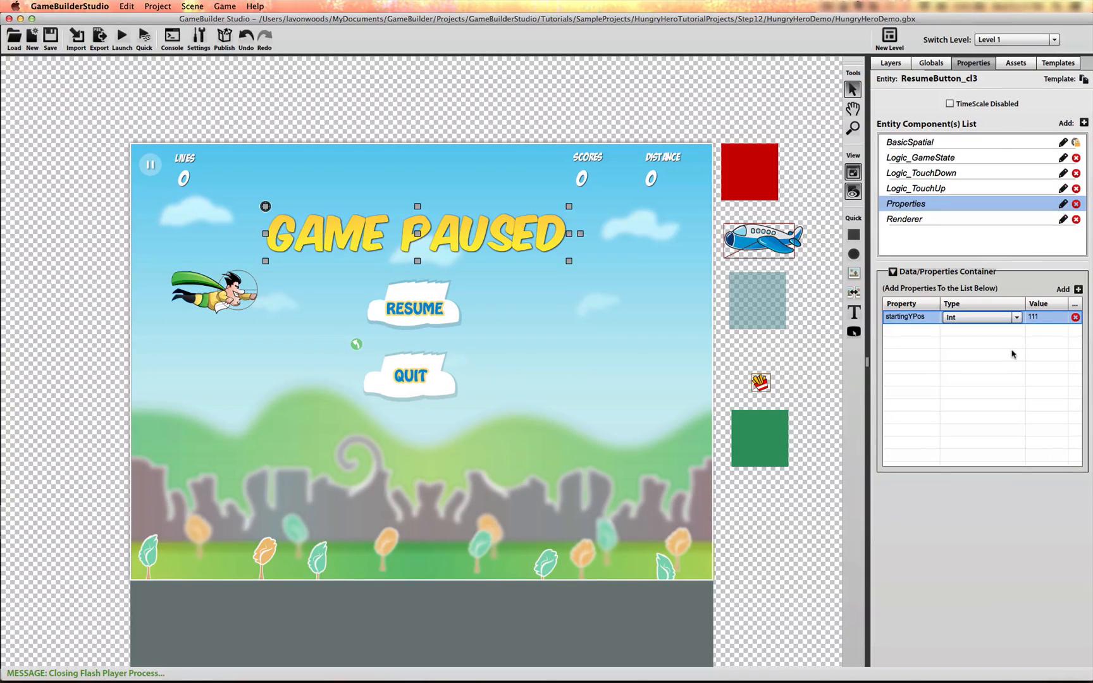
Step: Remove the Logic_TouchDown and Logic_TouchUp components from the GAME PAUSED text entity
left_click(989, 188)
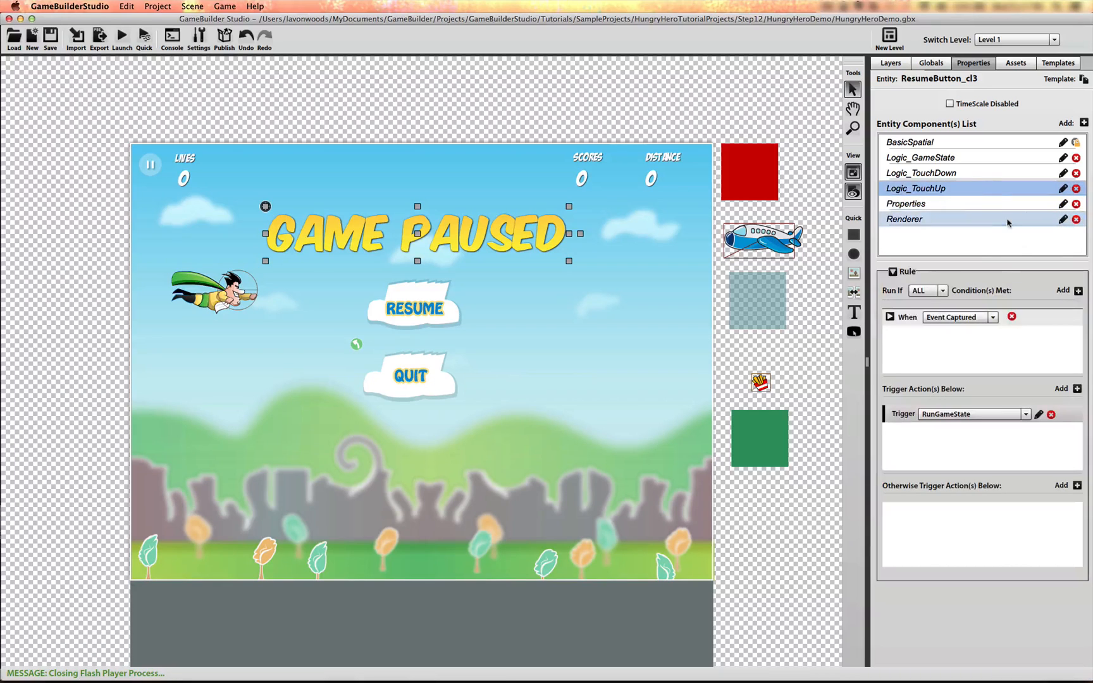
left_click(1077, 173)
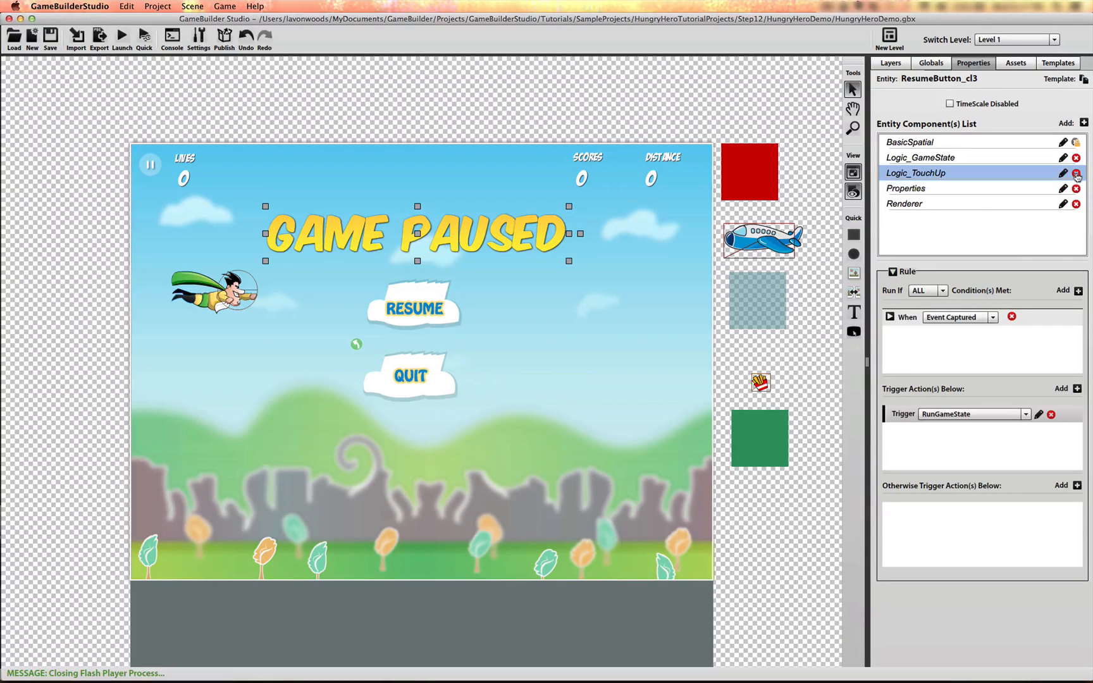
left_click(1077, 174)
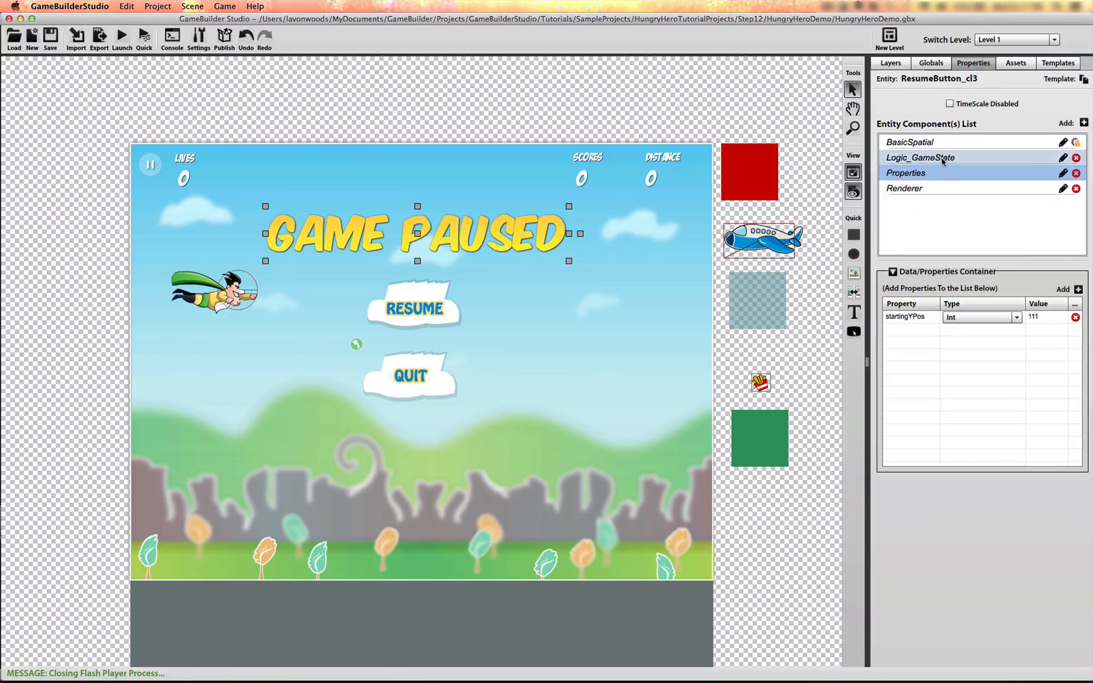
Step: Review the GAME PAUSED text's game state mappings and the AnimateOnToScreen action's duration and delay settings
left_click(943, 161)
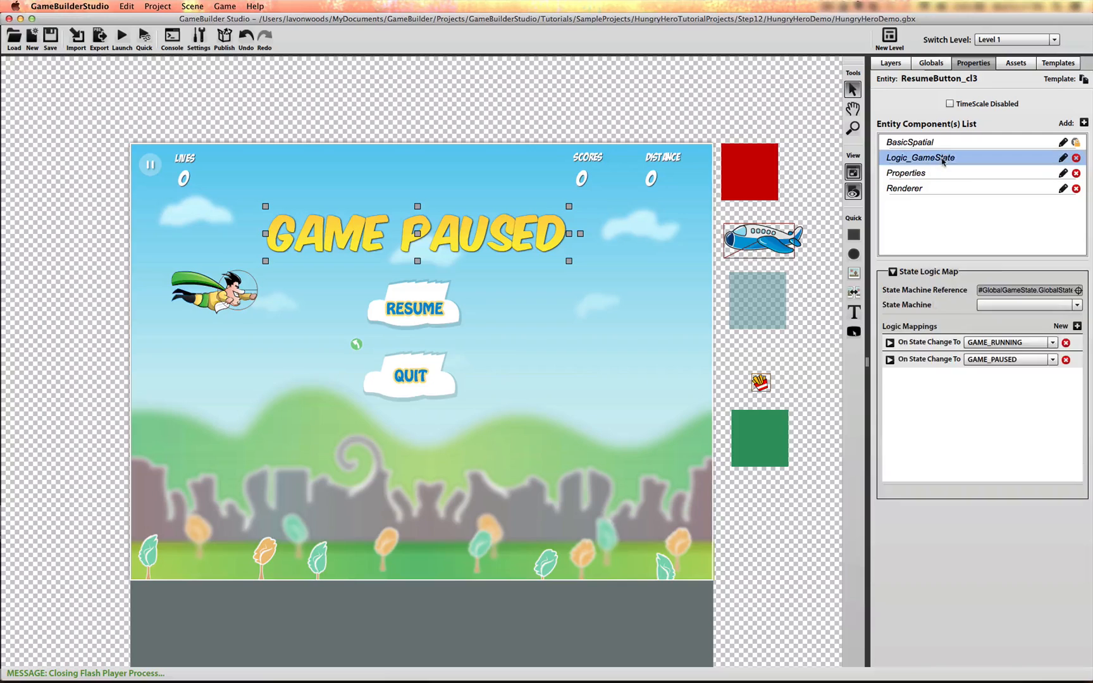
left_click(891, 361)
left_click(891, 343)
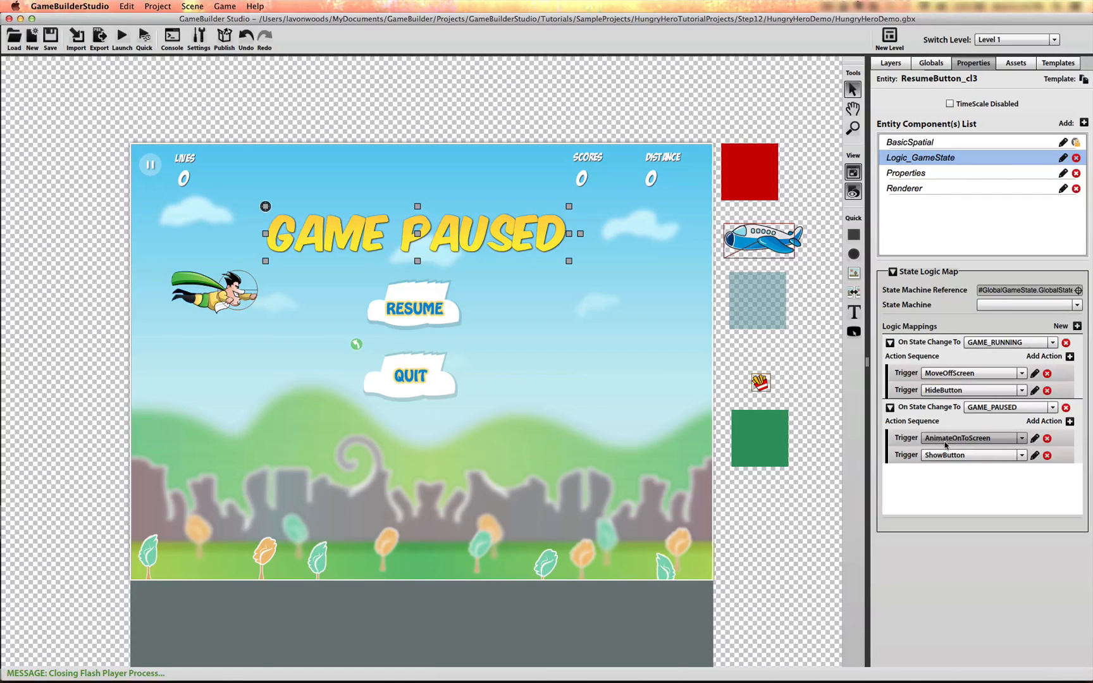
left_click(1035, 438)
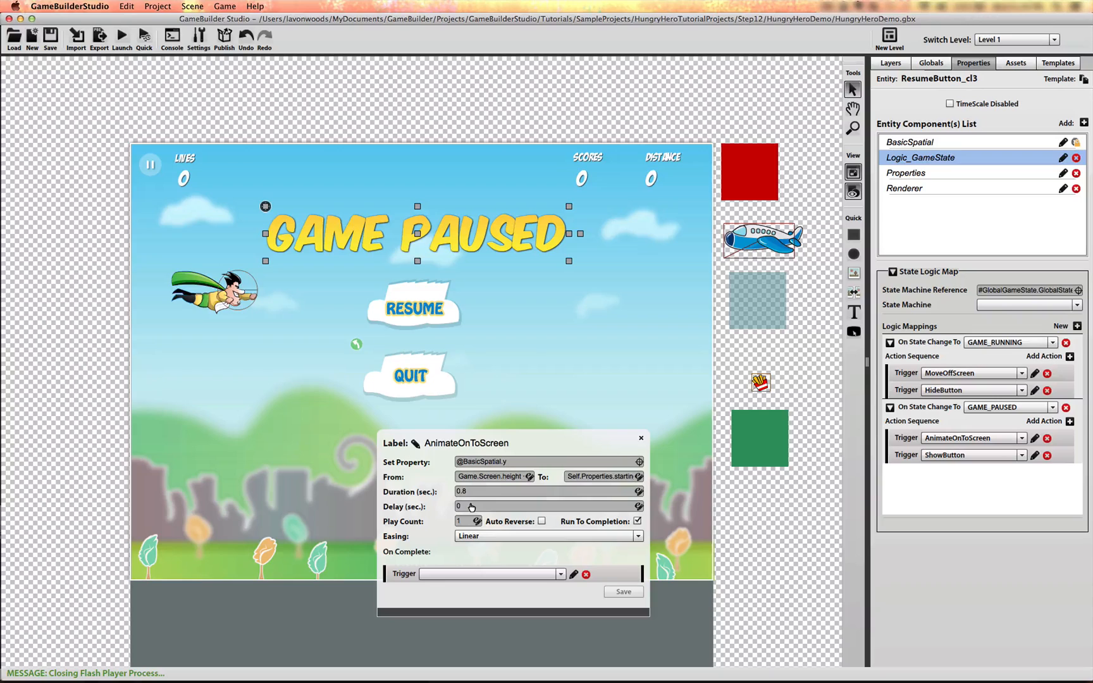
left_click(641, 440)
Step: Set the delay of the Resume button's AnimateOnToScreen action for GAME_PAUSED to 0.2 seconds and save it
left_click(430, 323)
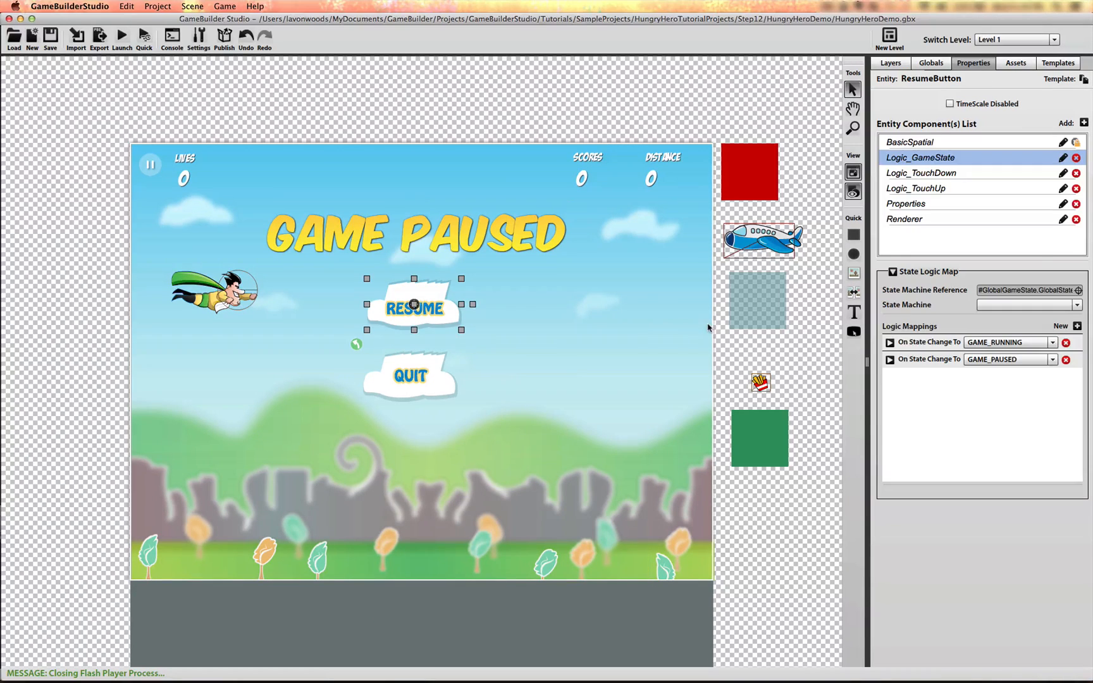
left_click(890, 360)
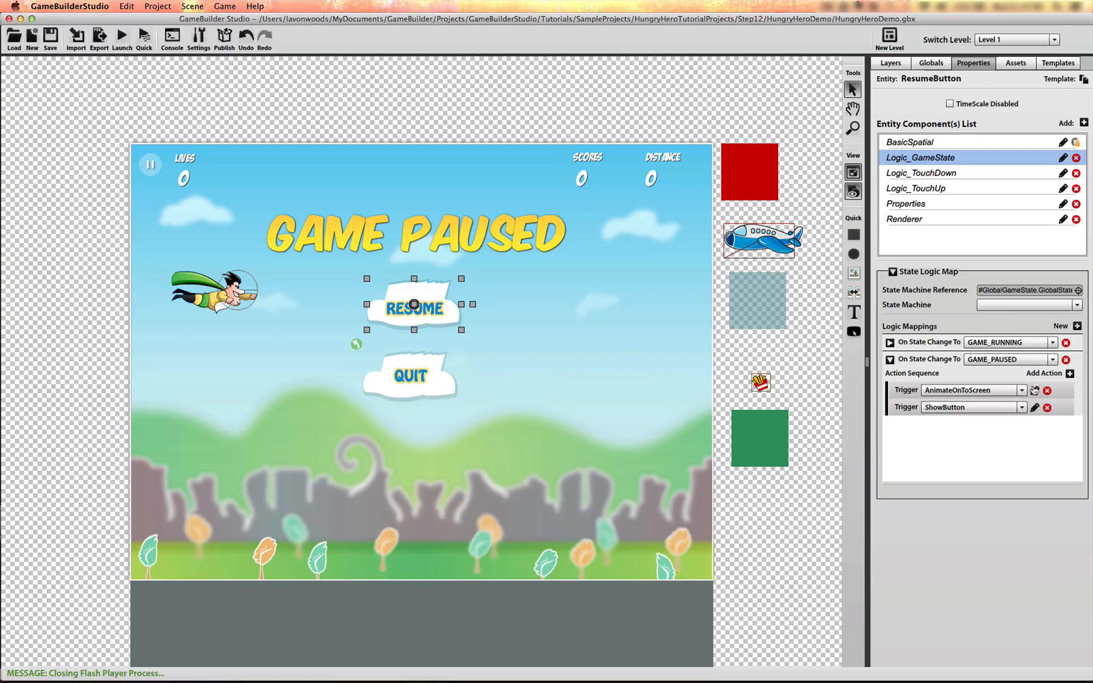
left_click(1035, 391)
left_click(484, 446)
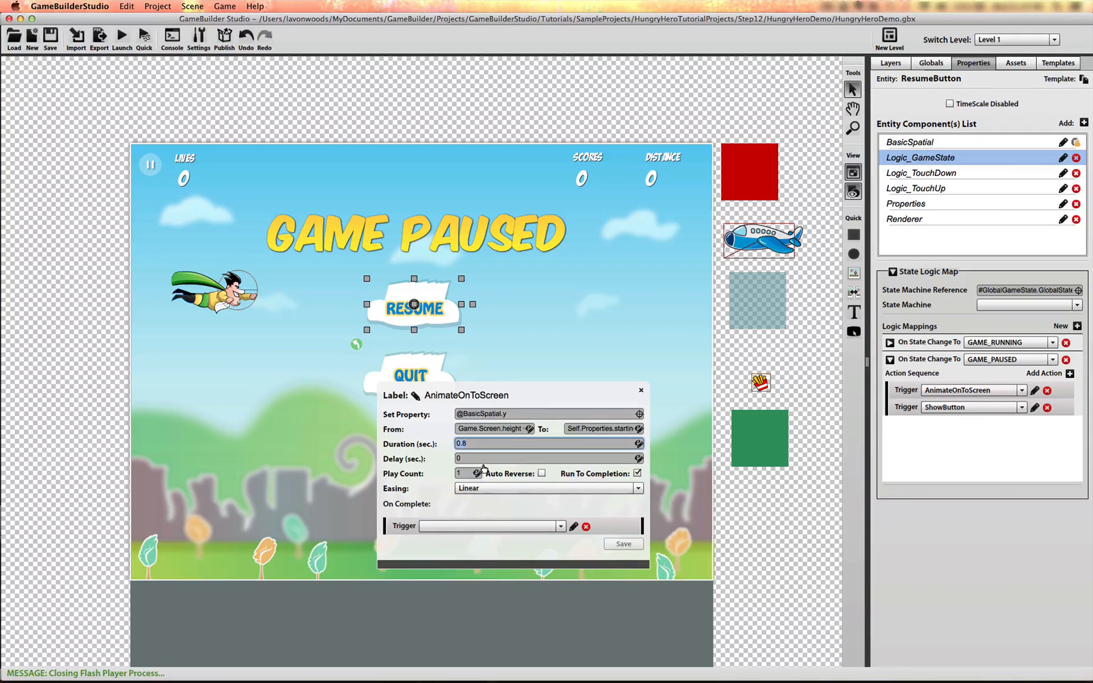
left_click(480, 463)
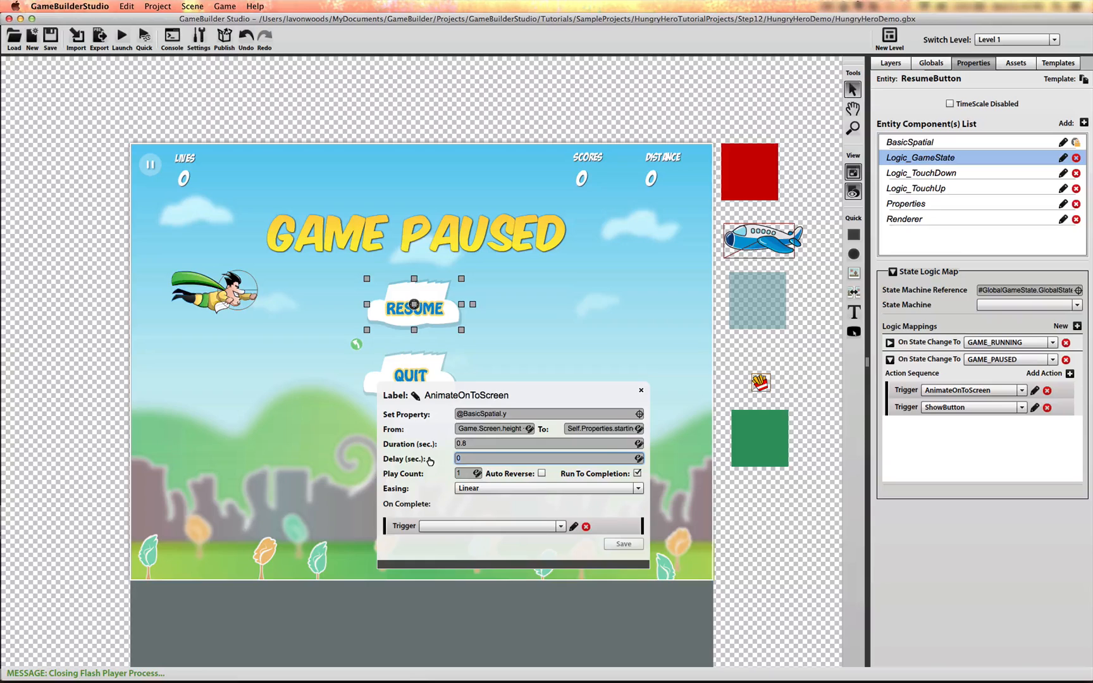
type(".2")
left_click(624, 545)
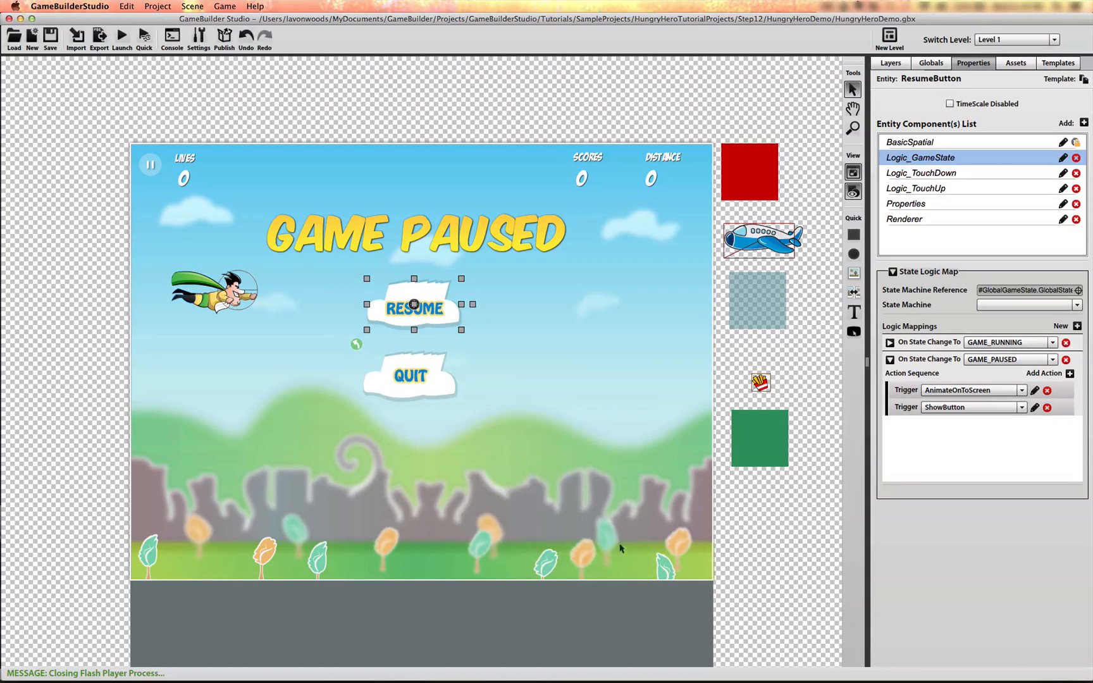
Step: Adjust the delay of the Quit button's AnimateOnToScreen action for GAME_PAUSED and save it
left_click(419, 380)
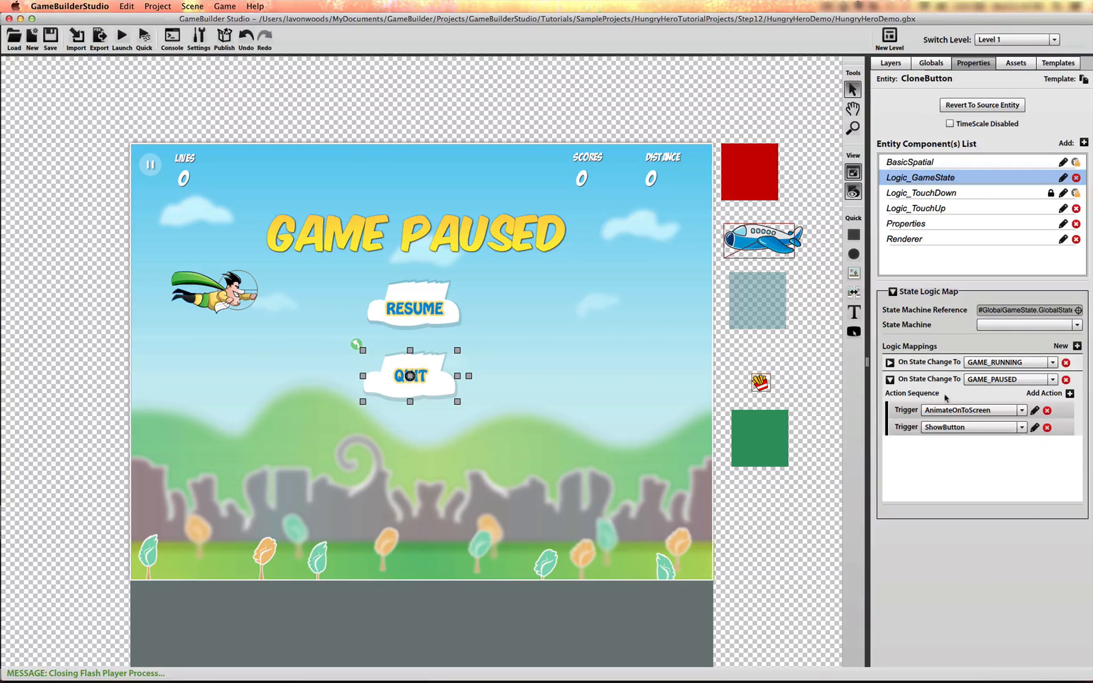
left_click(1035, 410)
left_click(464, 480)
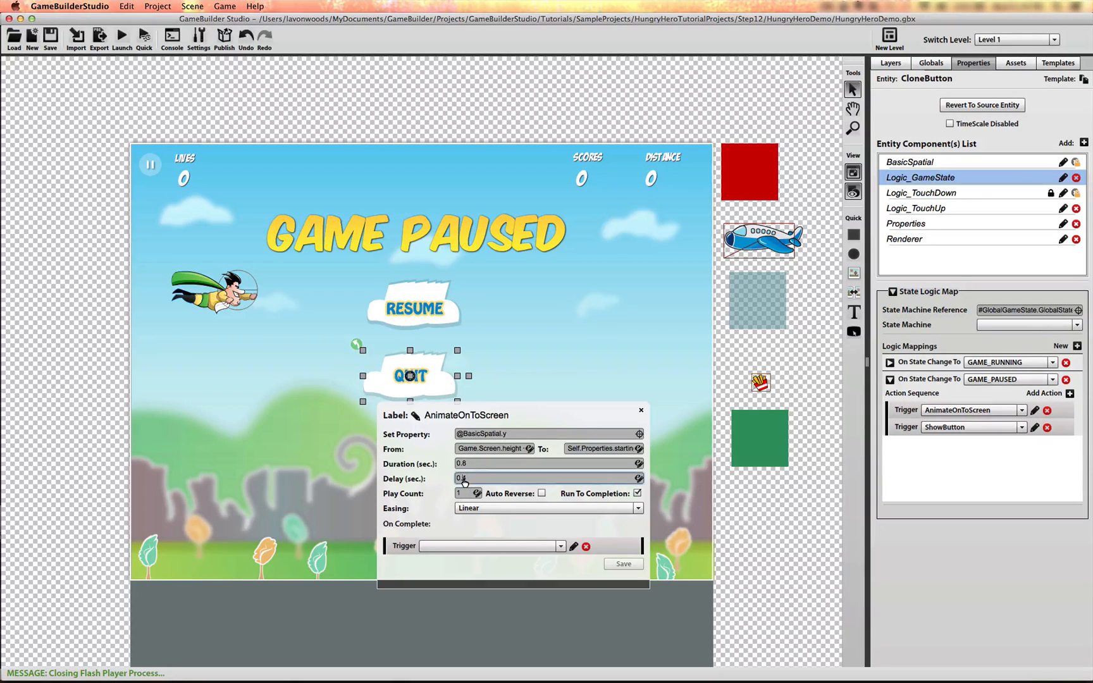
left_click(625, 565)
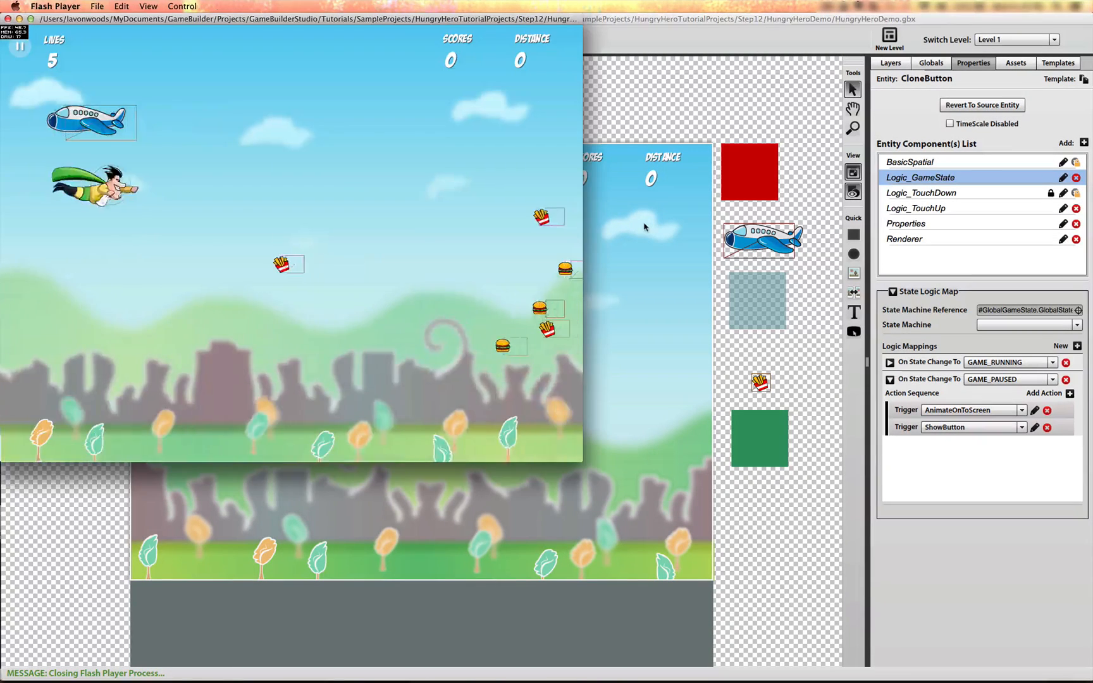
Step: Pause the game in the Flash Player test window to check the title and button animations
left_click(20, 48)
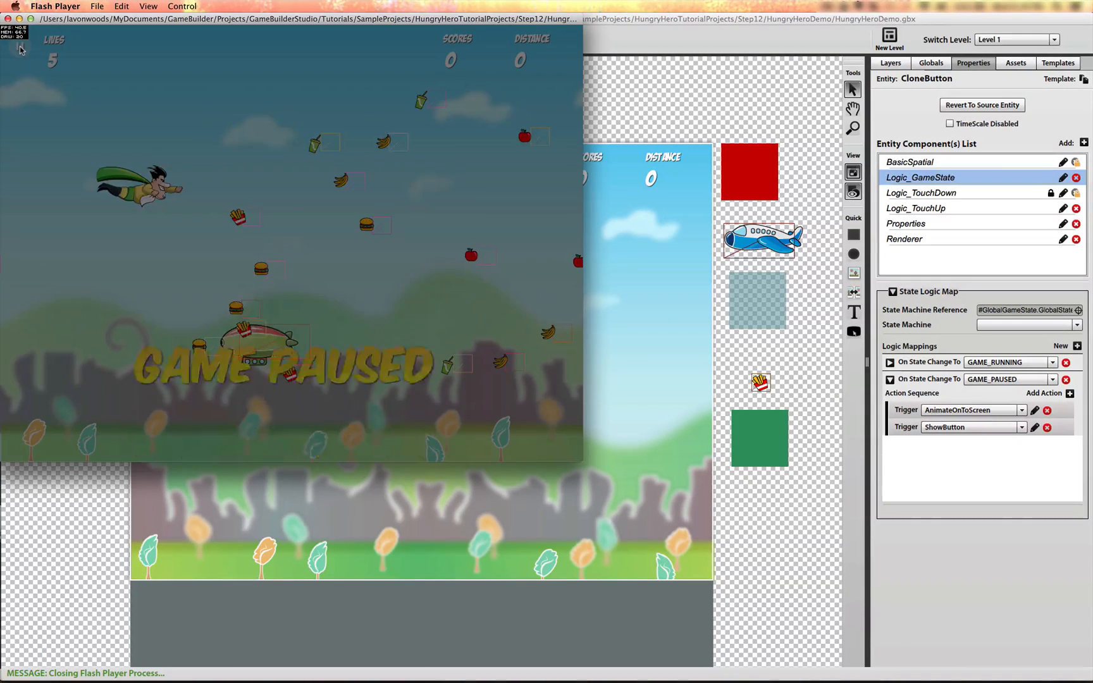